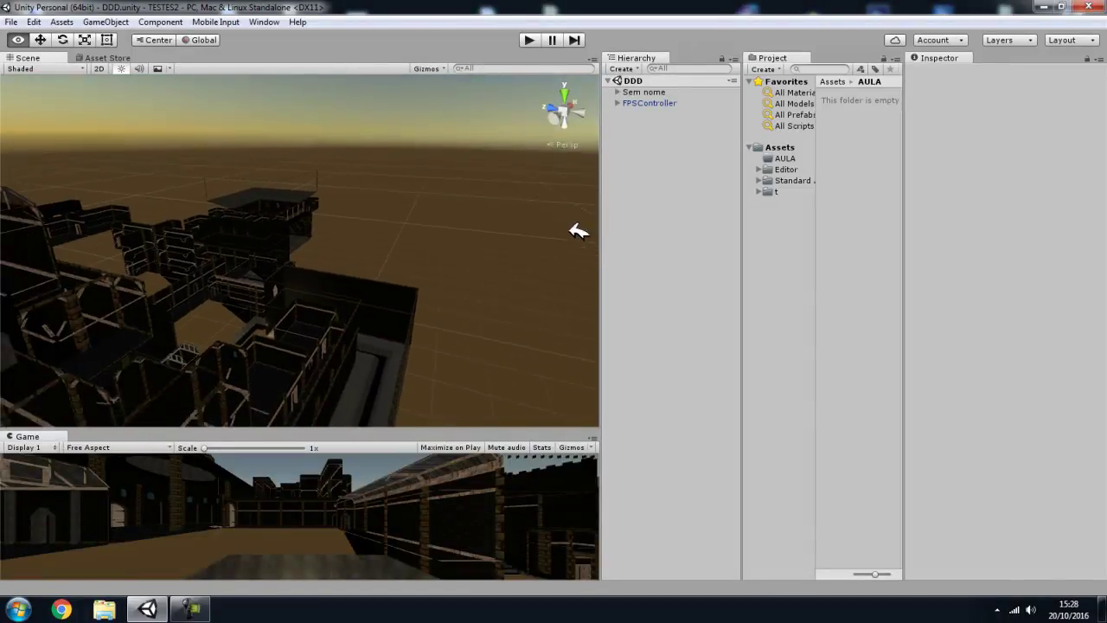
Step: Orbit around the level and open the empty AULA folder under Assets
mouse_move(578, 231)
alt+mouse_down()
mouse_move(263, 279)
mouse_move(116, 287)
mouse_move(438, 245)
mouse_move(363, 234)
mouse_move(513, 227)
mouse_move(440, 317)
mouse_move(623, 288)
mouse_move(618, 297)
mouse_move(608, 279)
mouse_move(336, 333)
mouse_move(324, 366)
mouse_move(361, 302)
mouse_move(456, 300)
mouse_move(291, 285)
mouse_move(484, 277)
mouse_move(299, 269)
mouse_move(363, 255)
mouse_move(657, 265)
mouse_move(453, 267)
mouse_move(444, 243)
mouse_move(174, 239)
alt+mouse_up()
mouse_move(443, 298)
alt+mouse_down()
mouse_move(435, 292)
mouse_move(435, 302)
mouse_move(569, 303)
alt+mouse_up()
mouse_move(452, 288)
alt+mouse_down()
mouse_move(297, 284)
mouse_move(568, 269)
alt+mouse_up()
click(776, 191)
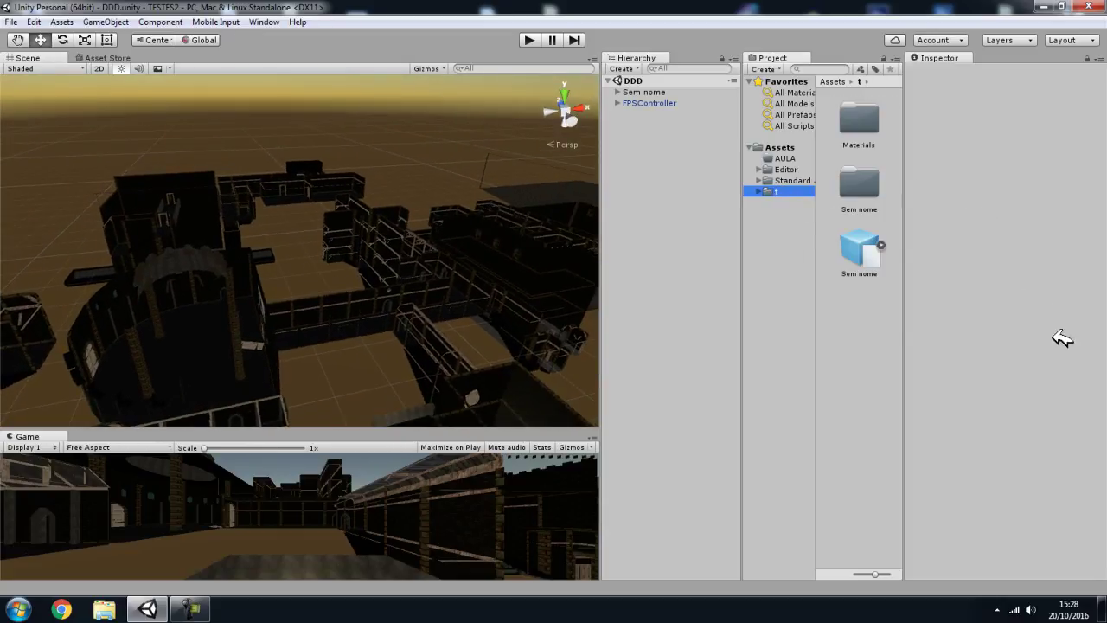
click(801, 147)
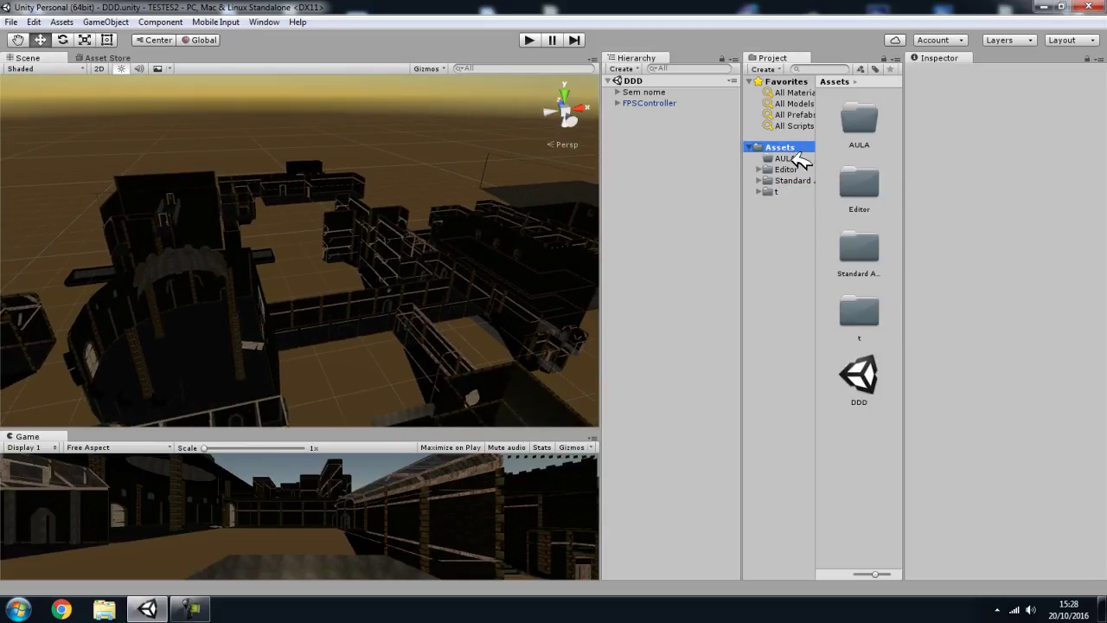
click(801, 158)
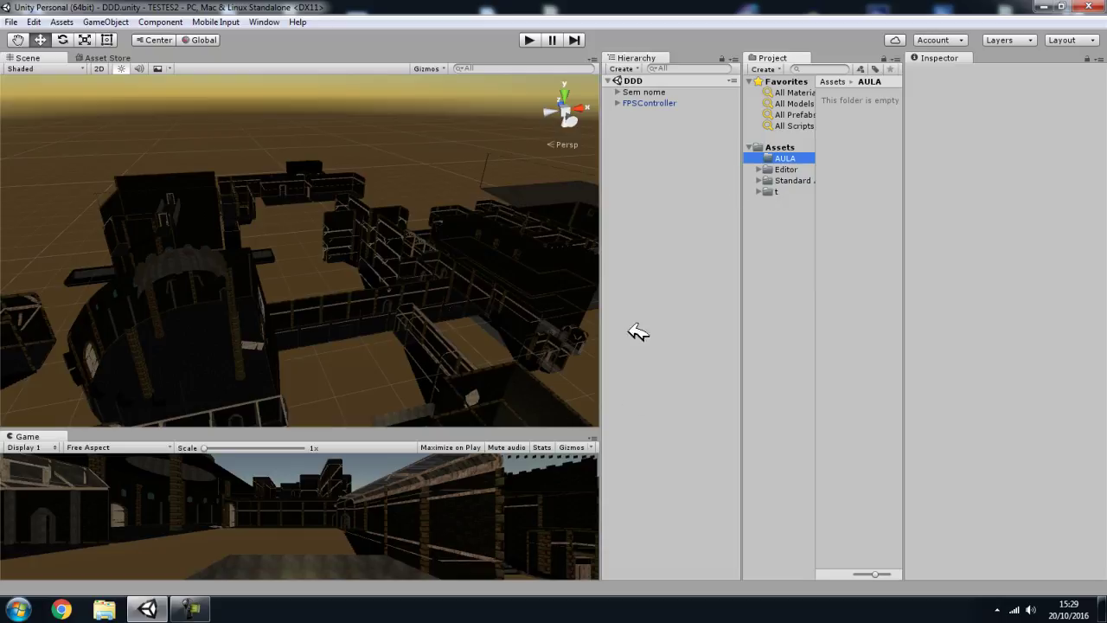
alt+drag(504, 271, 391, 283)
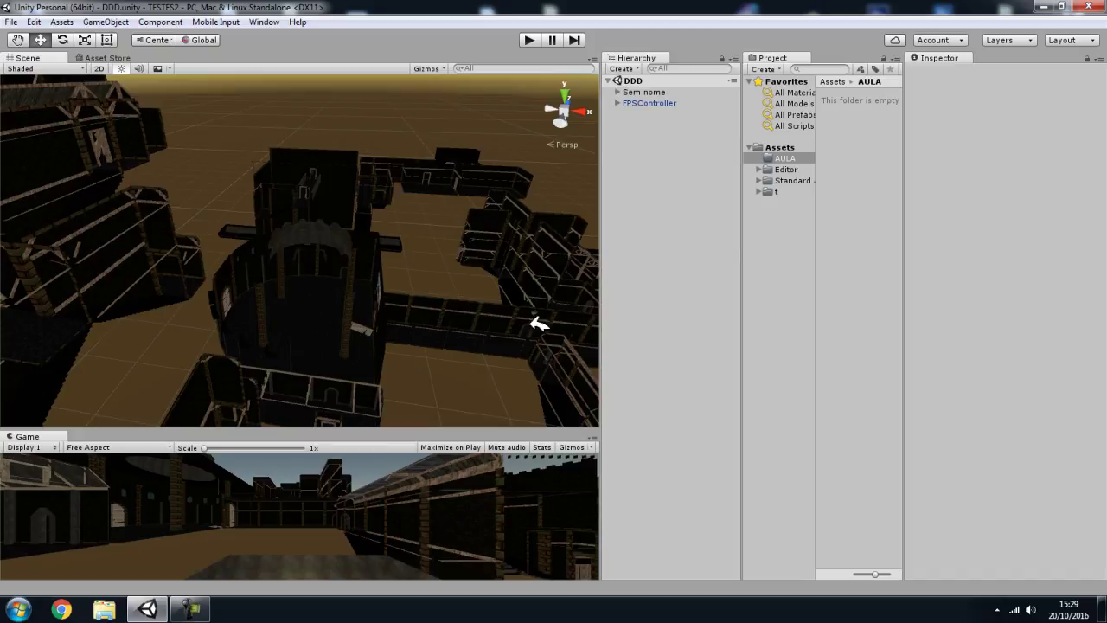
mouse_move(470, 217)
alt+mouse_down()
mouse_move(600, 217)
mouse_move(566, 228)
alt+mouse_up()
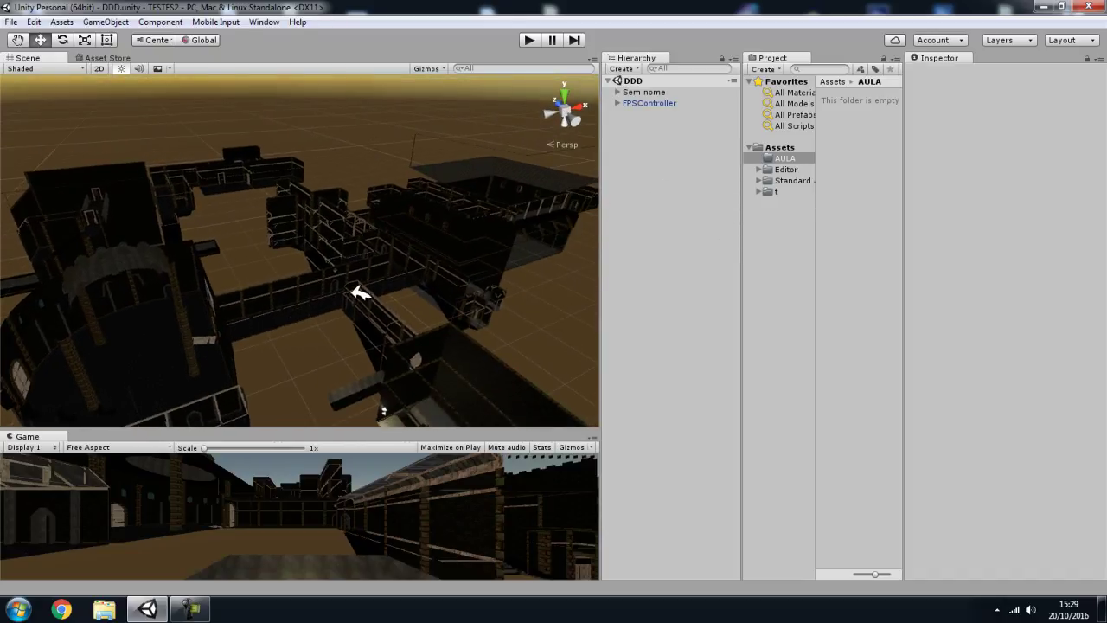
alt+drag(448, 241, 524, 237)
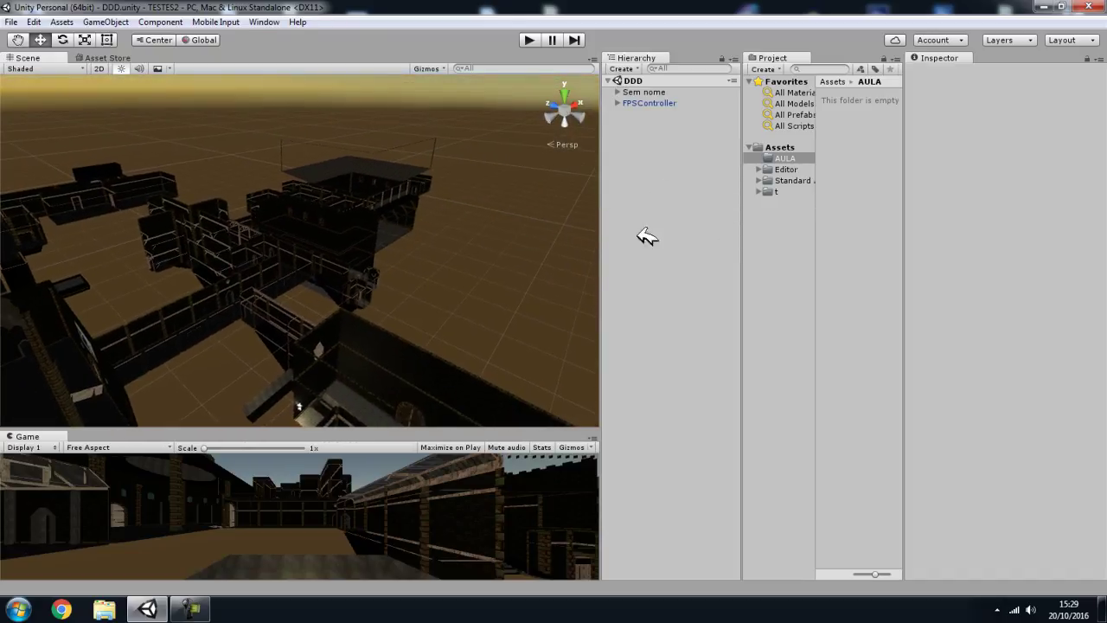
alt+drag(494, 272, 371, 300)
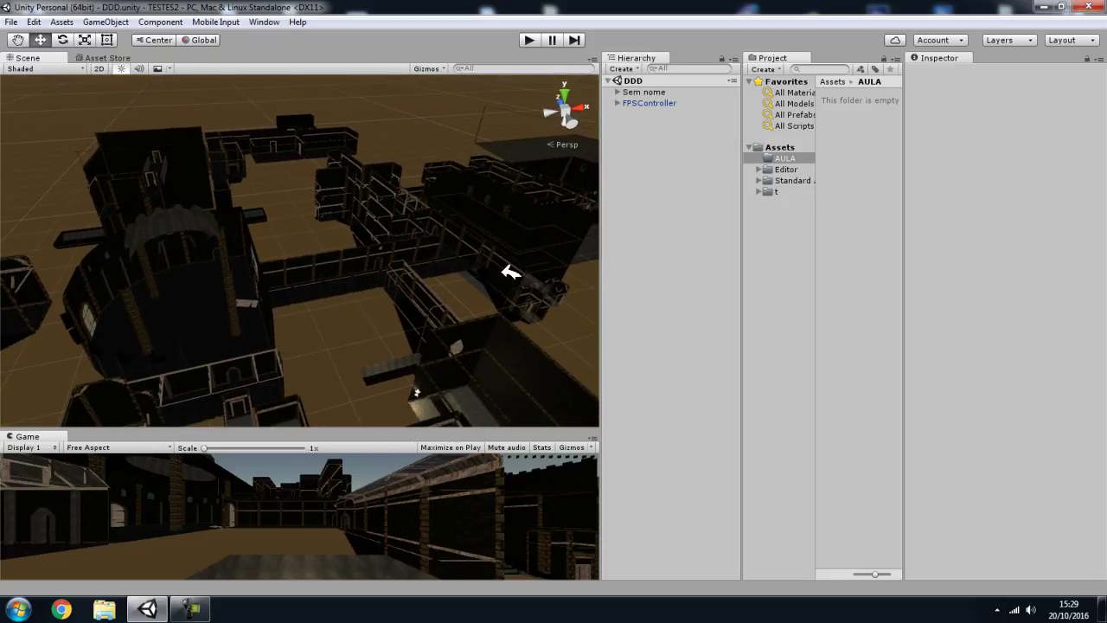
Step: Create a new C# script named Aleatorio in the AULA folder
right_click(846, 130)
mouse_move(875, 149)
click(779, 167)
text(Aleatorio)
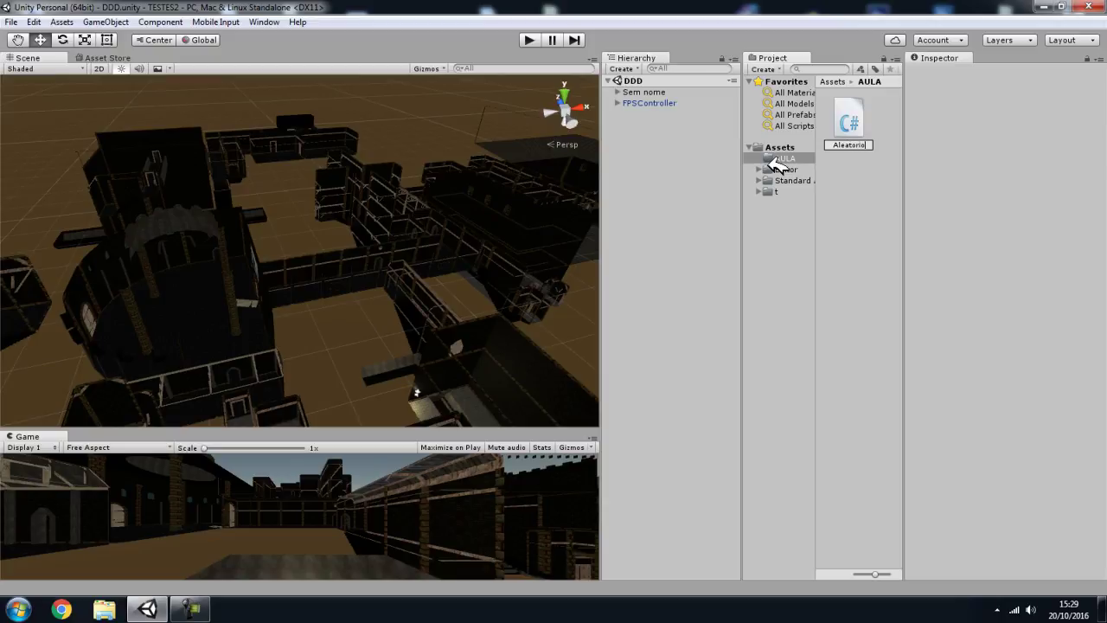
key(Return)
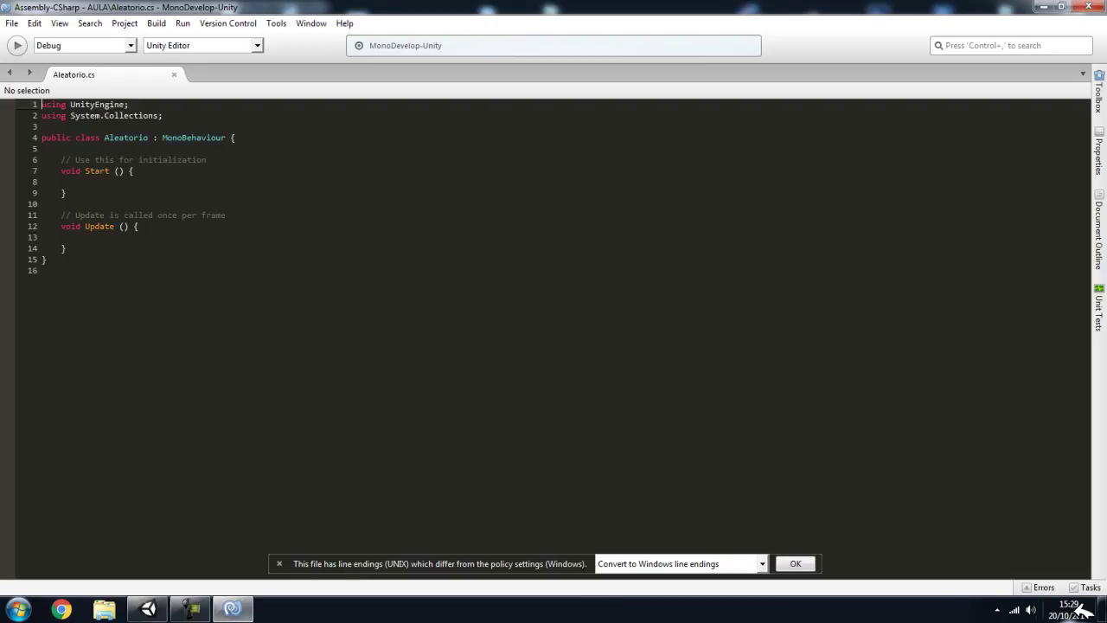
Step: Dismiss the line-endings notice, enlarge the text and delete the comment above Update
click(795, 564)
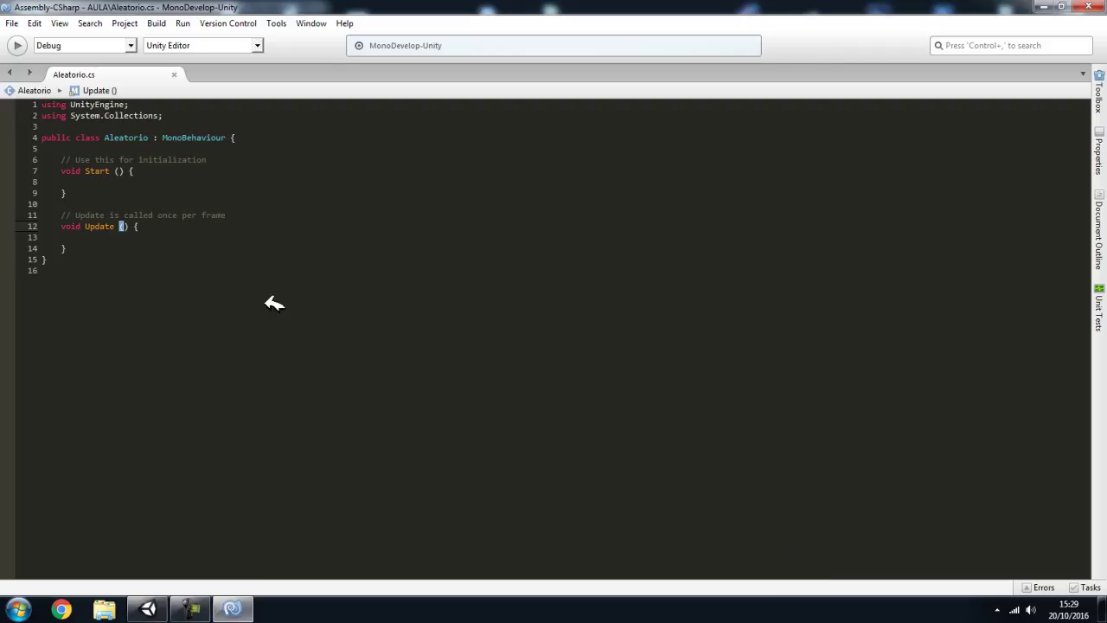
ctrl+scroll(259, 303, up, 5)
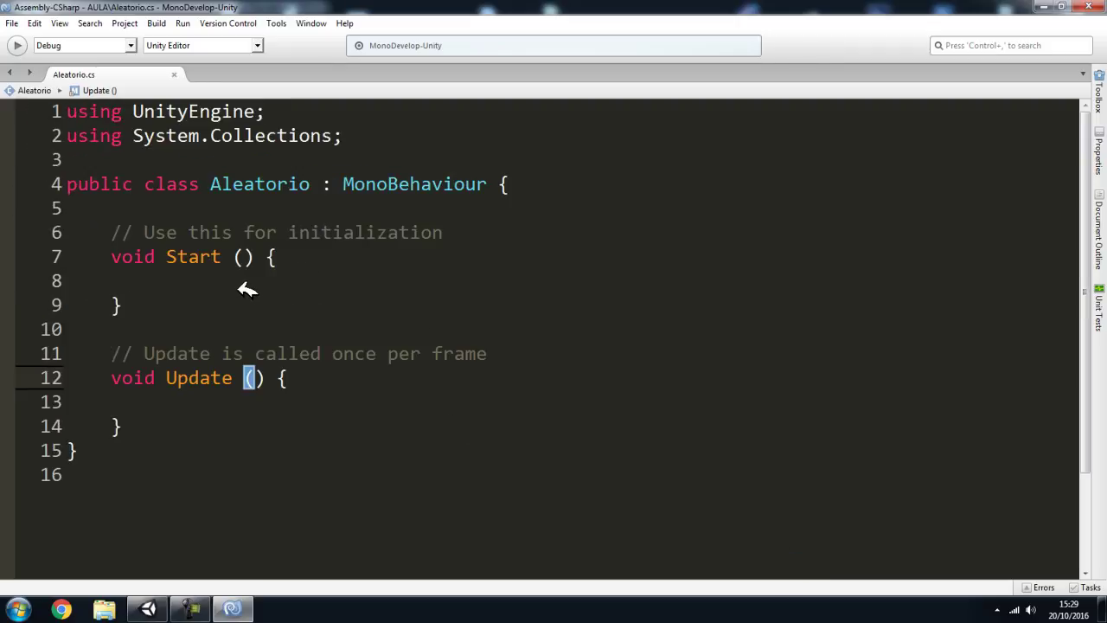
click(478, 355)
click(260, 401)
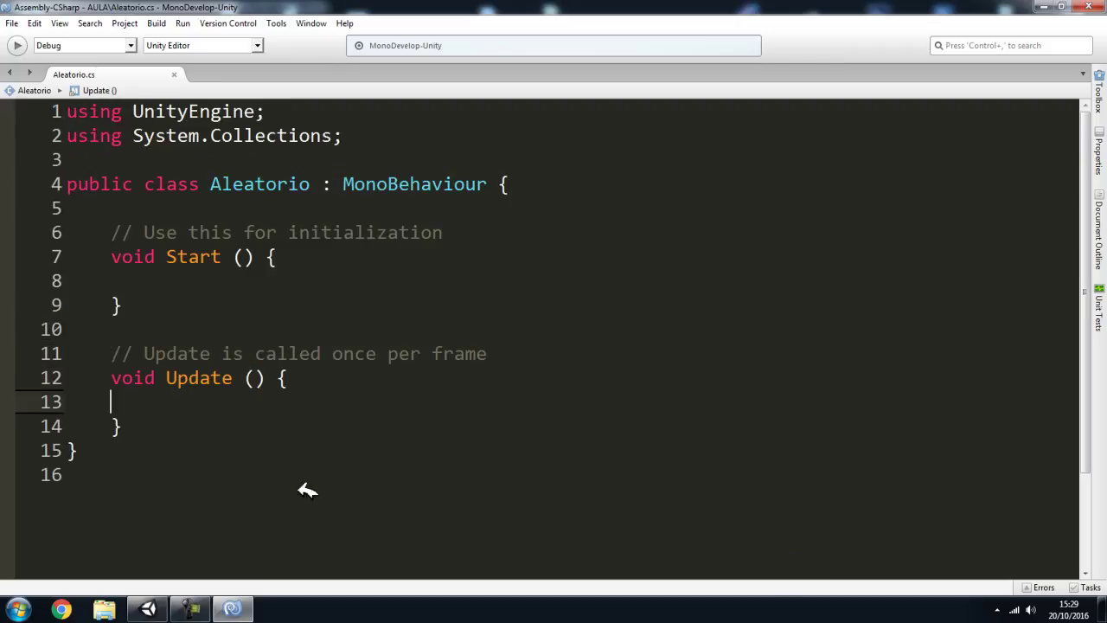
drag(519, 355, 8, 343)
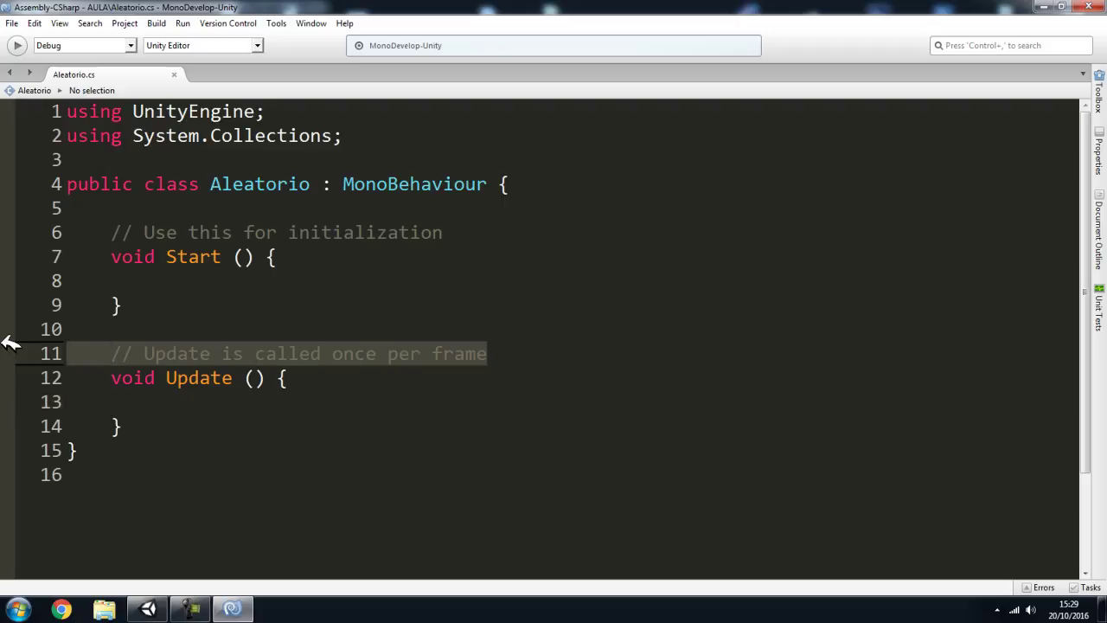
key(BackSpace)
key(BackSpace)
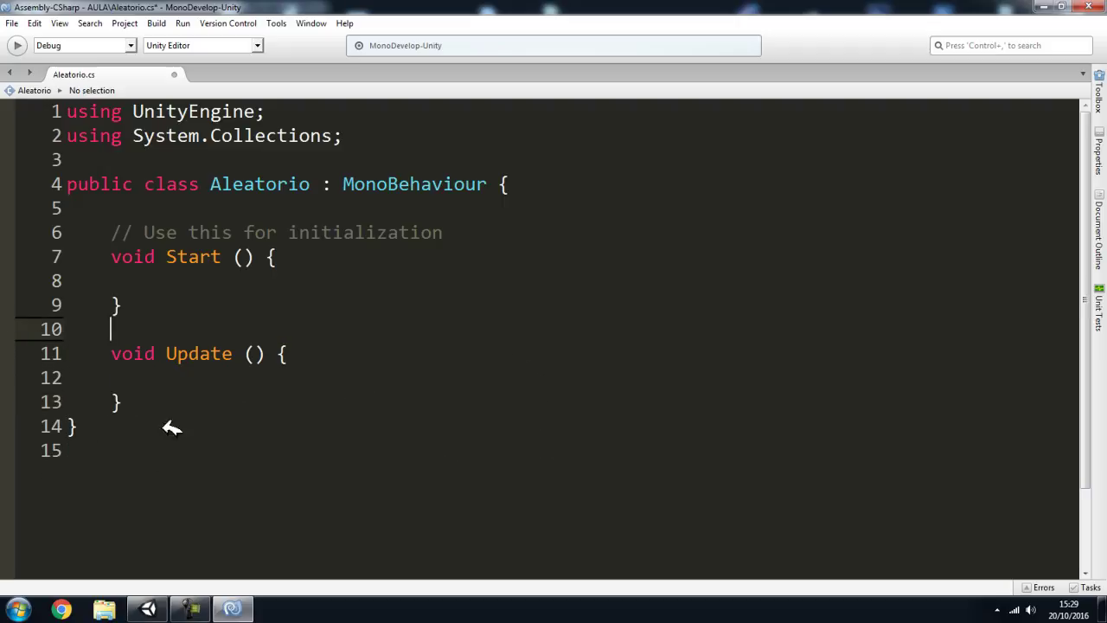
Step: Add blank lines below the Aleatorio class, down to line 18
click(206, 386)
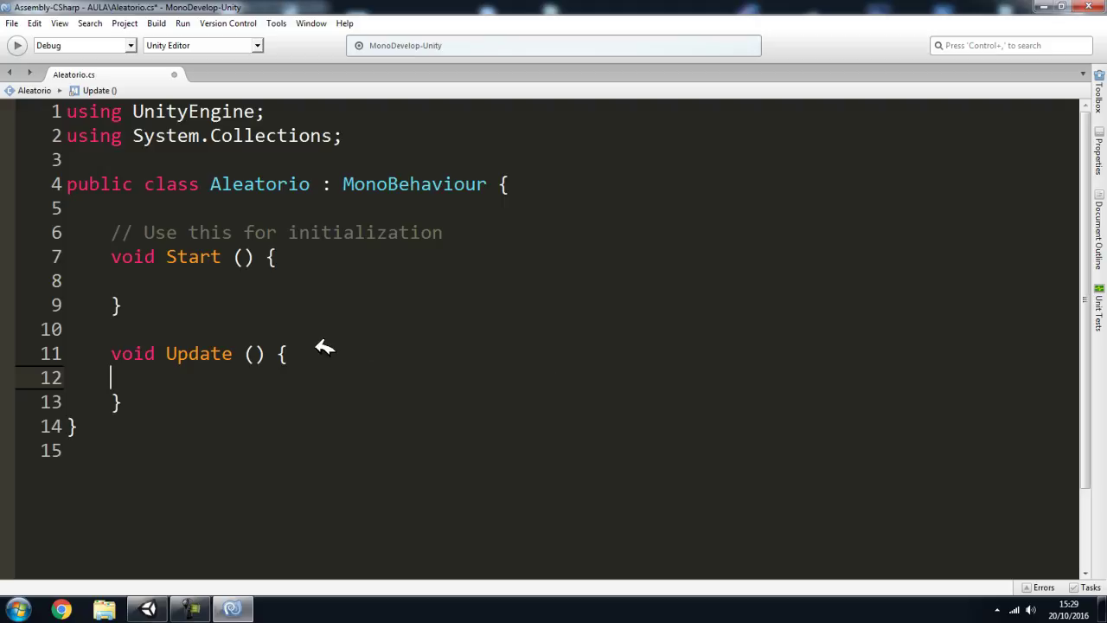
click(193, 331)
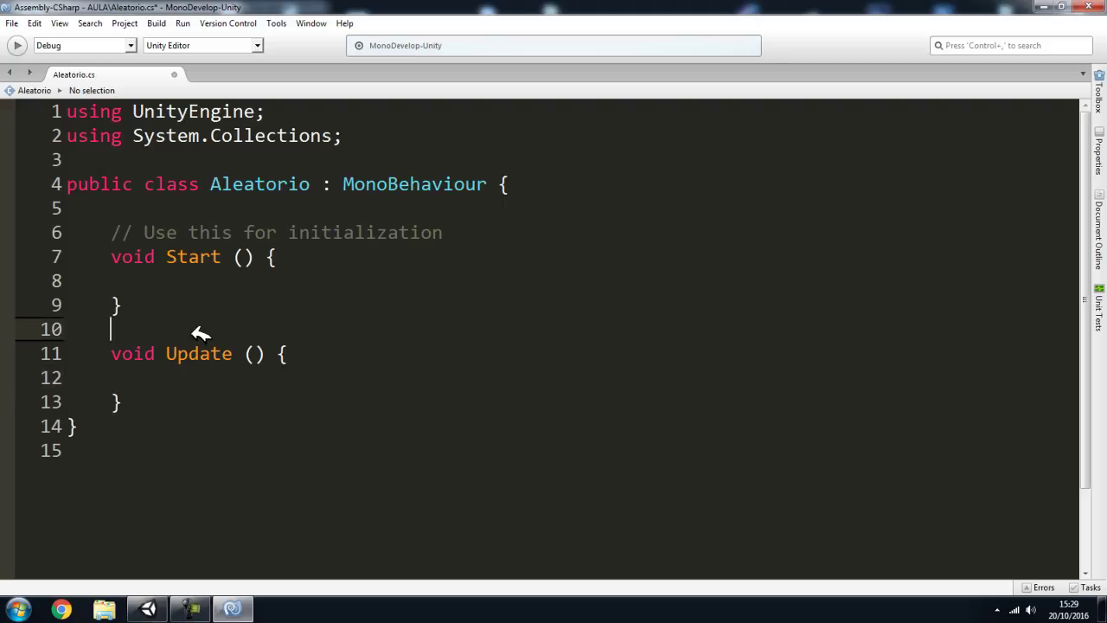
click(290, 299)
click(214, 425)
scroll(220, 405, down, 2)
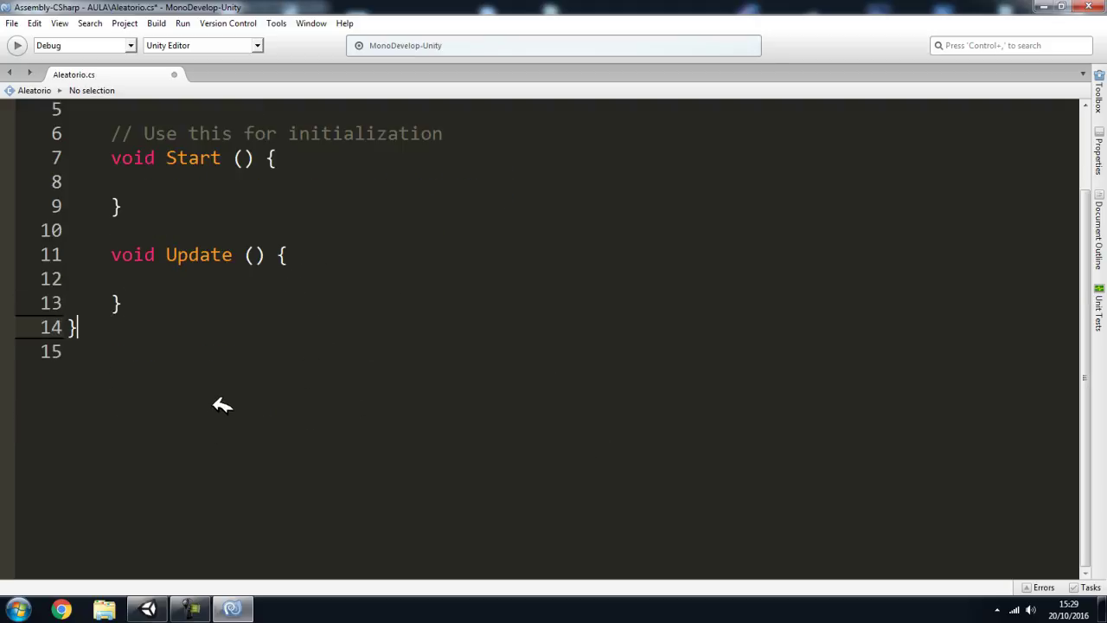
key(Return)
key(Return)
key(Return)
key(Return)
key(Return)
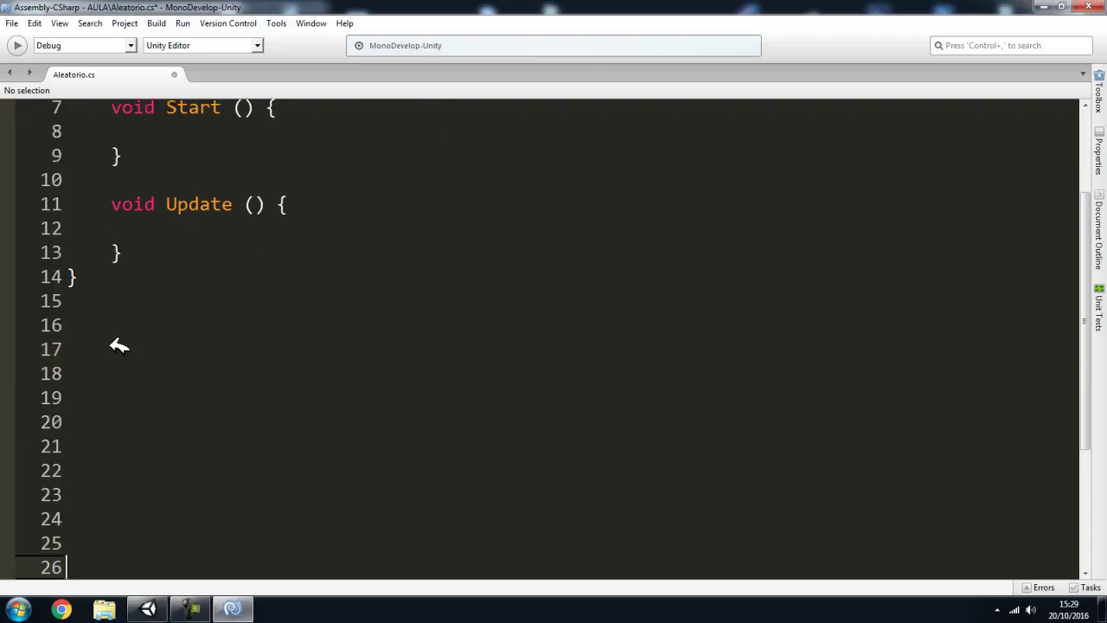
key(Return)
key(Return)
key(Return)
click(321, 211)
text(//       15:30:45)
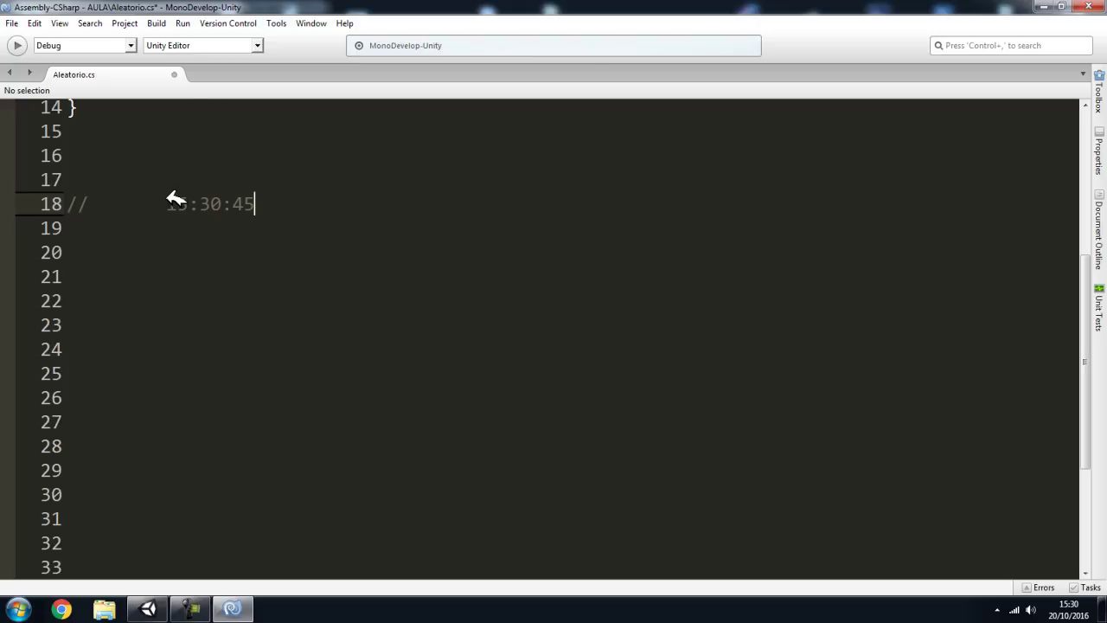
Step: Add a second scratch comment line with (45*7)/11 under the time stamp
drag(167, 204, 263, 203)
click(270, 200)
key(Return)
text(45*7)
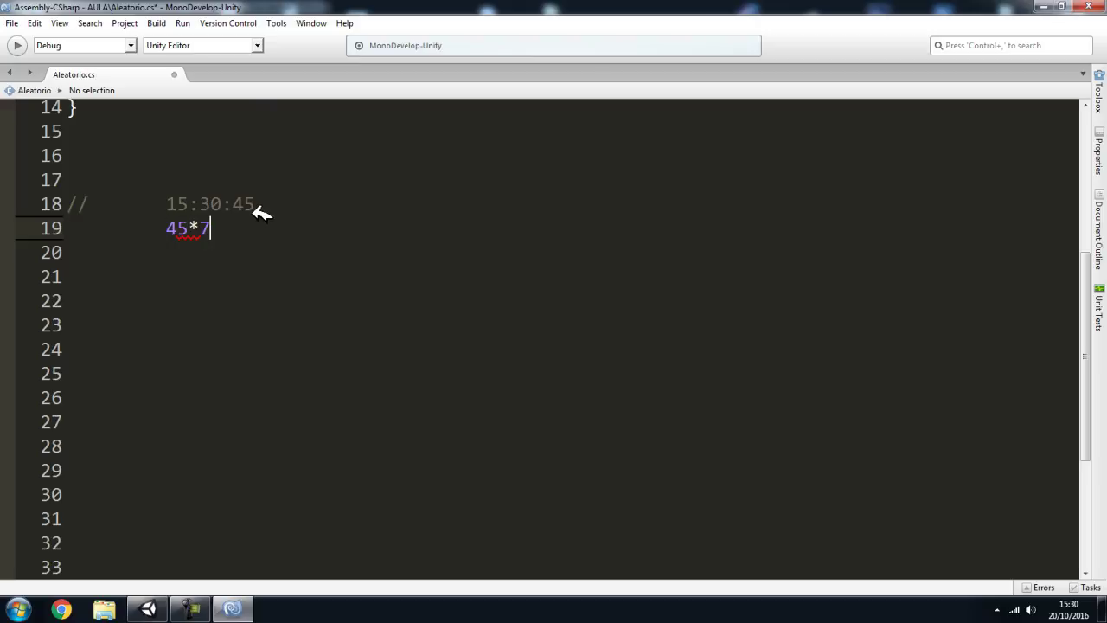
text())
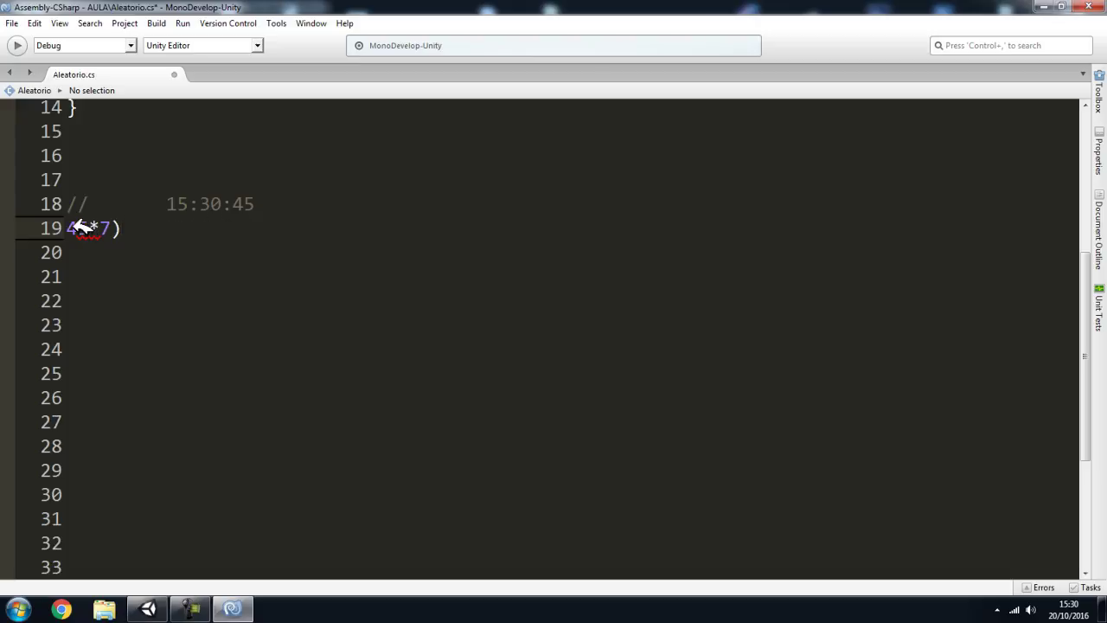
text(()
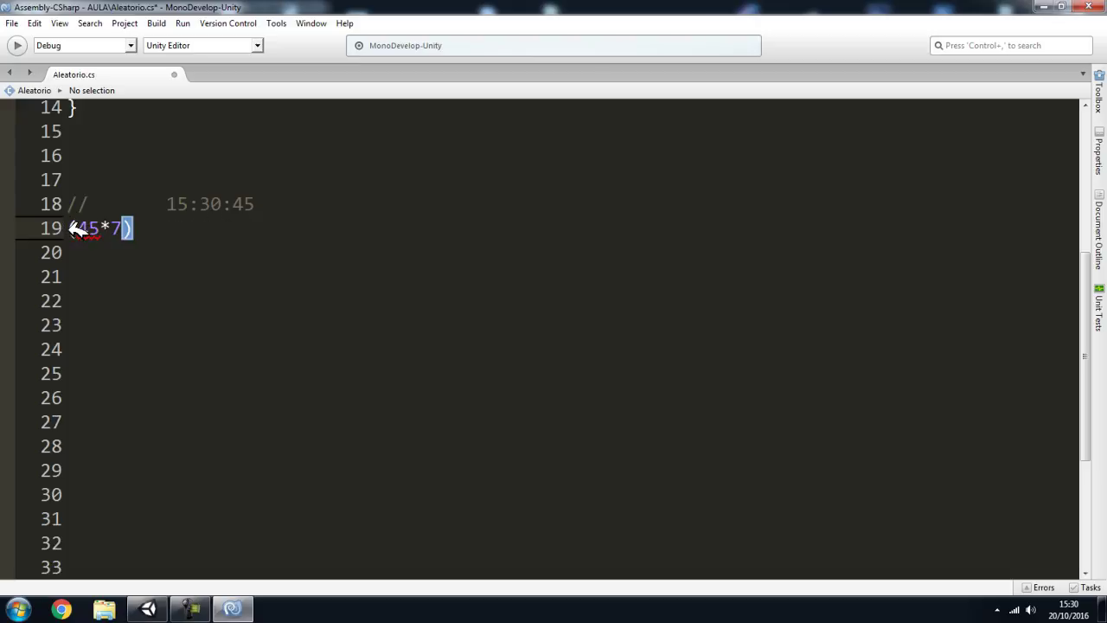
text(//)
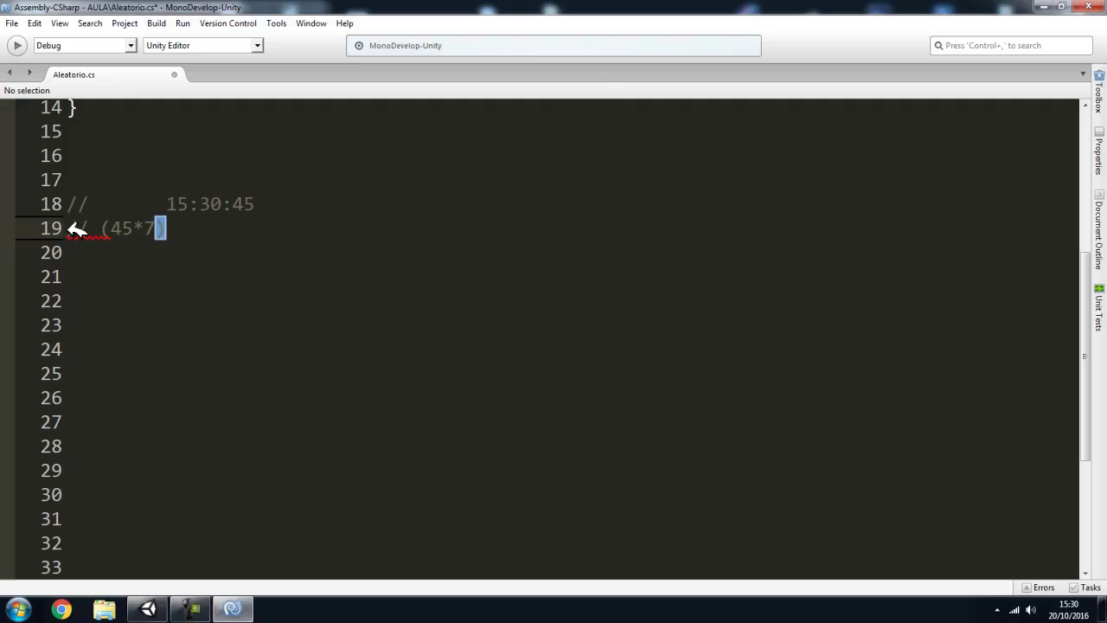
key(Tab)
click(245, 227)
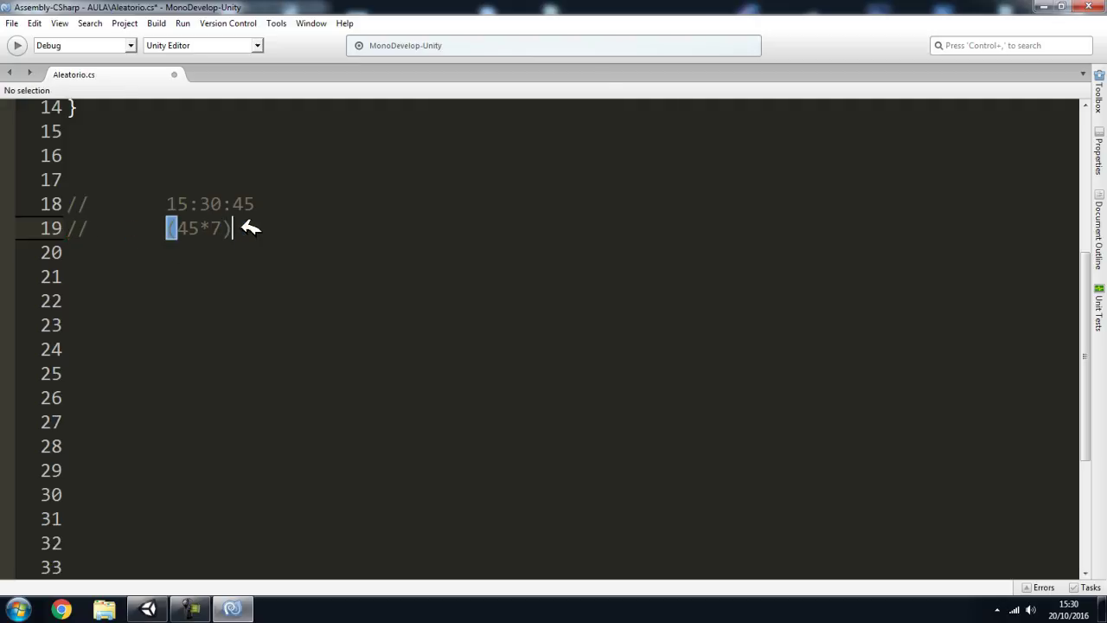
text(/11)
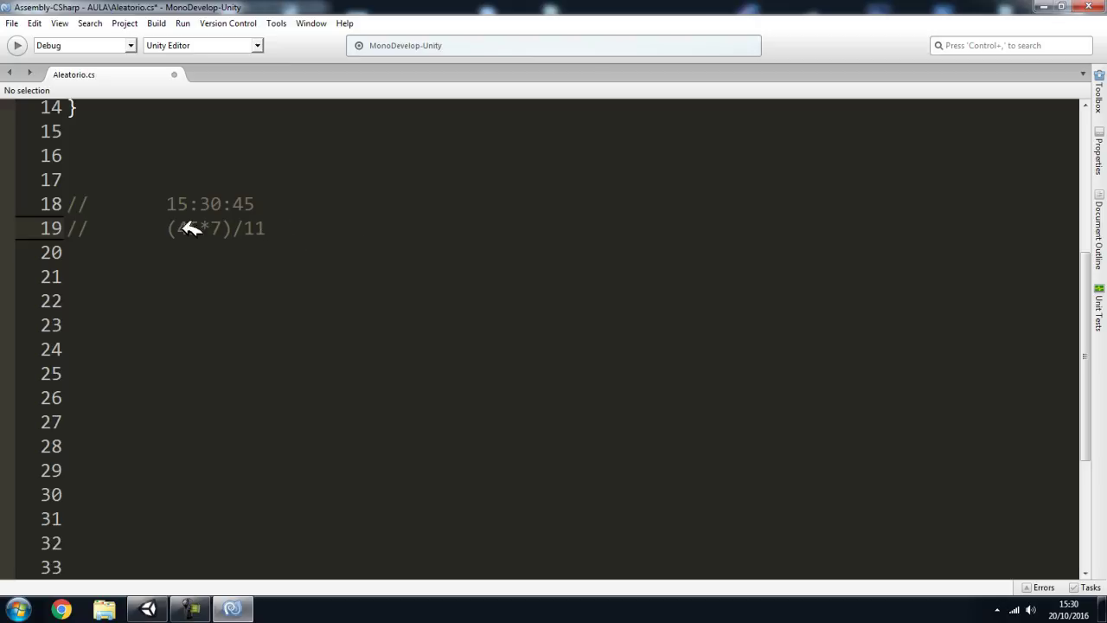
drag(168, 229, 269, 230)
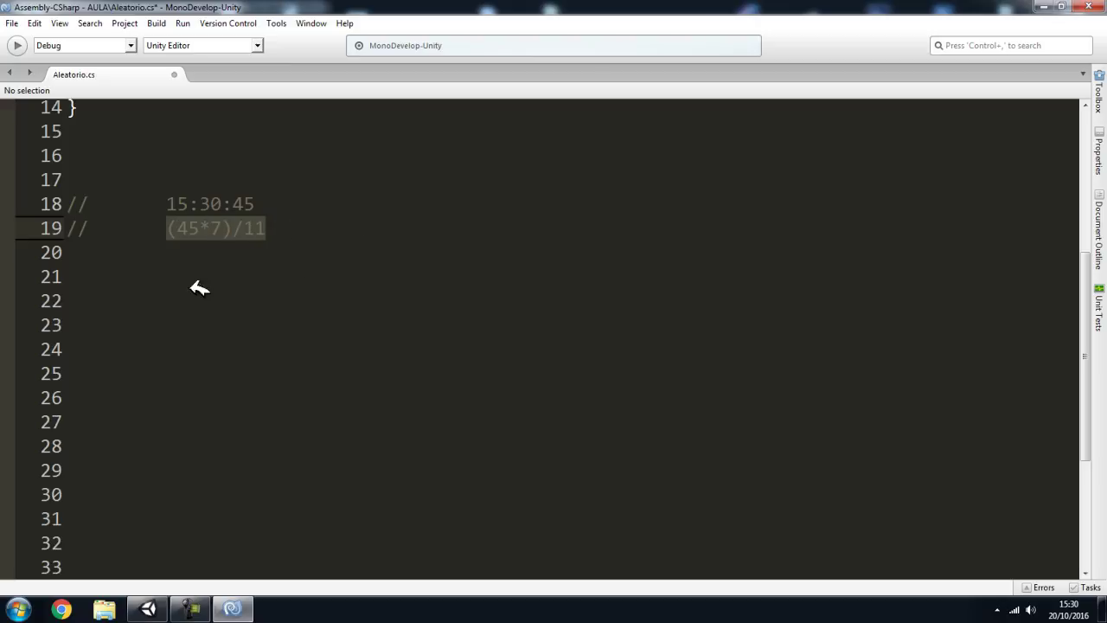
click(282, 232)
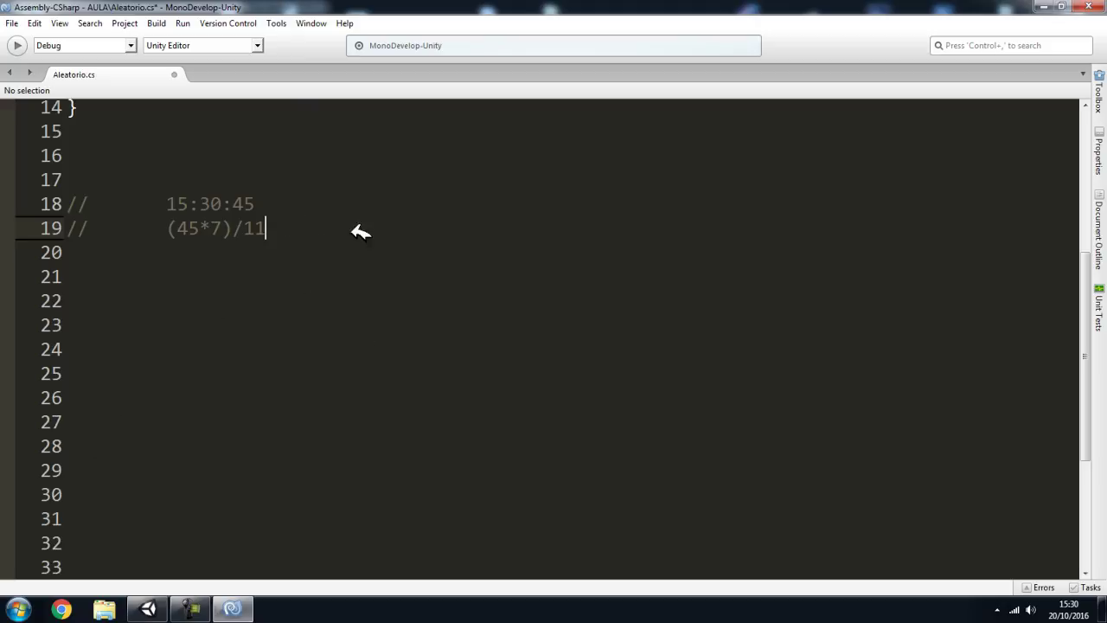
Step: Review the (45*7)/11 expression, then delete both scratch comment lines
drag(287, 227, 172, 222)
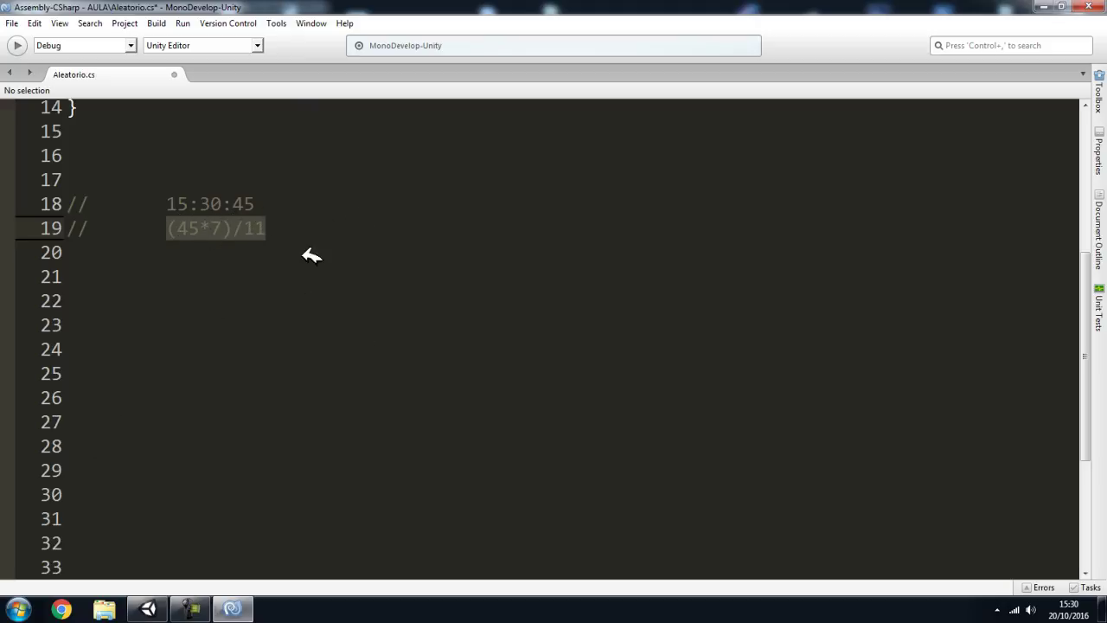
click(205, 229)
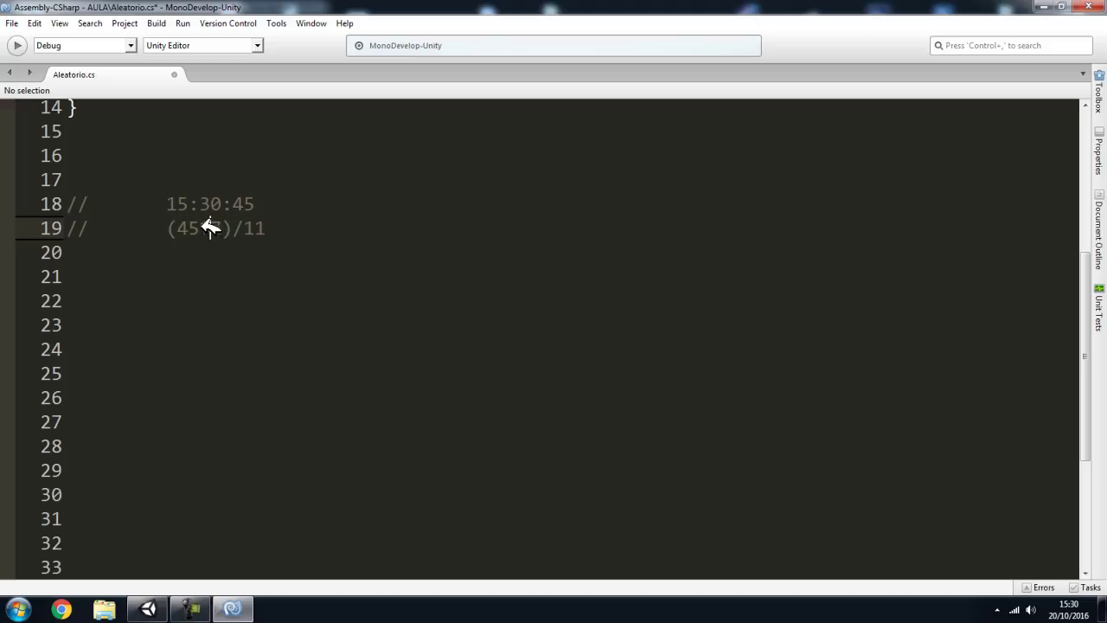
click(217, 228)
click(291, 231)
click(286, 231)
click(255, 223)
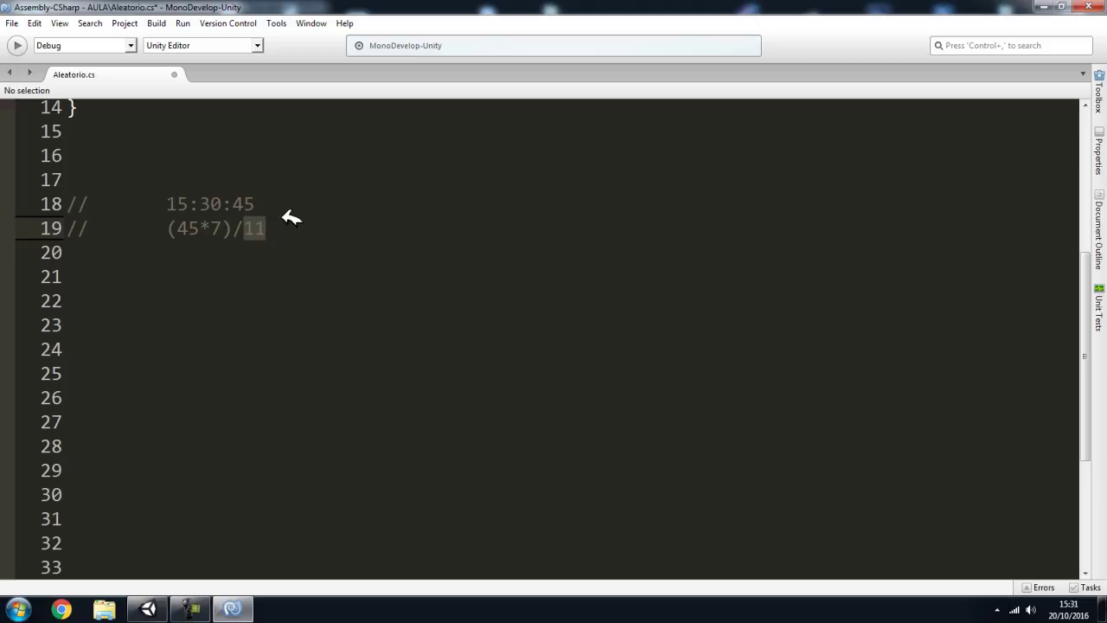
drag(167, 227, 346, 225)
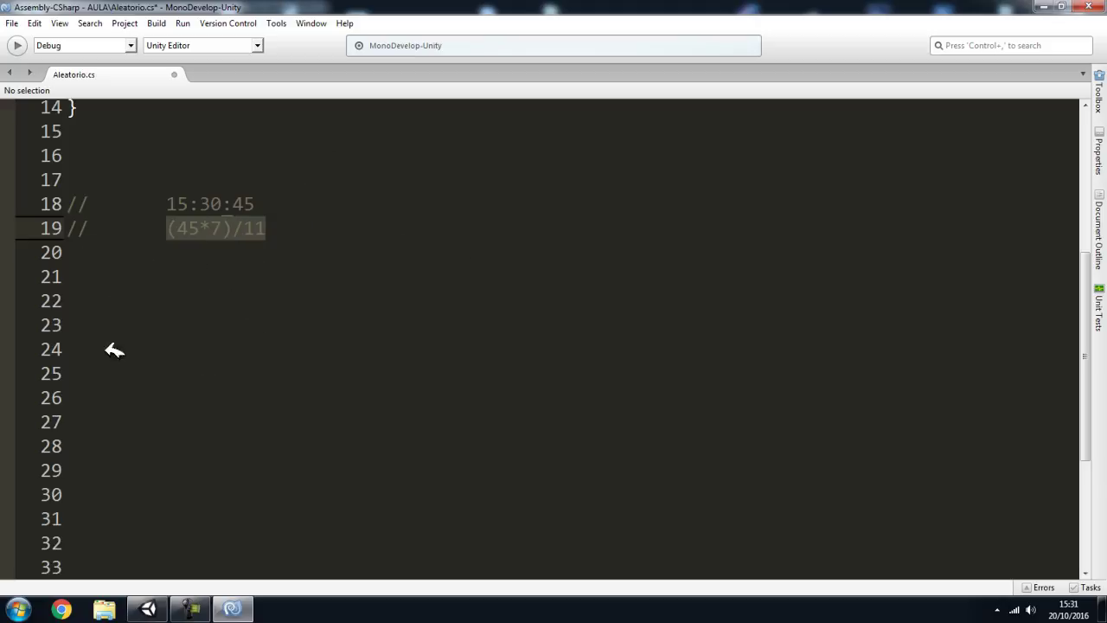
click(184, 226)
drag(311, 232, 60, 201)
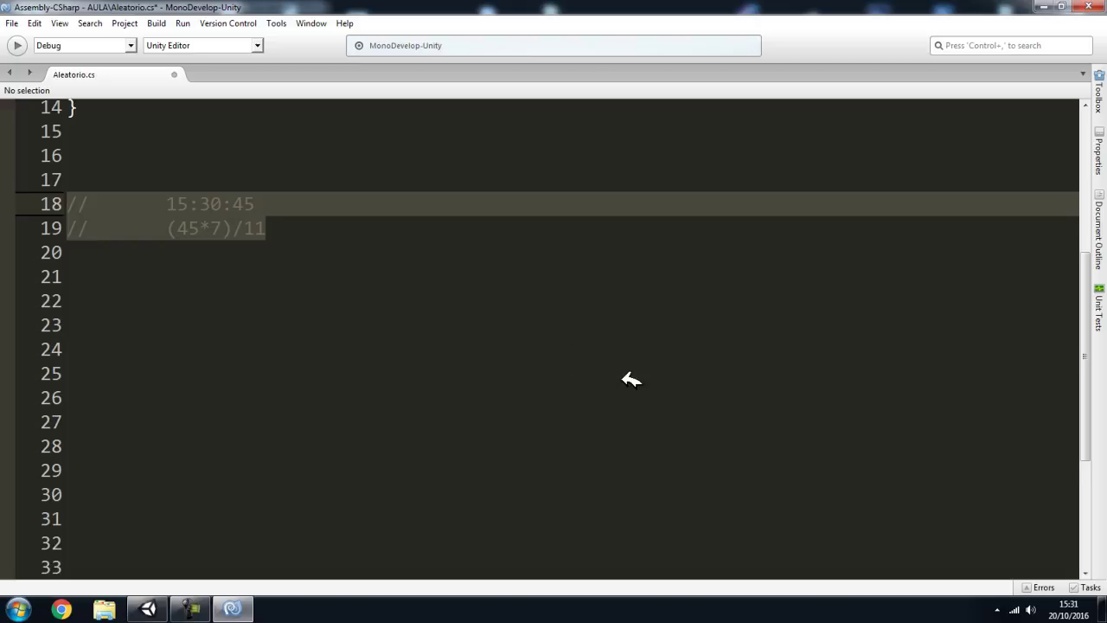
key(Delete)
scroll(631, 381, up, 5)
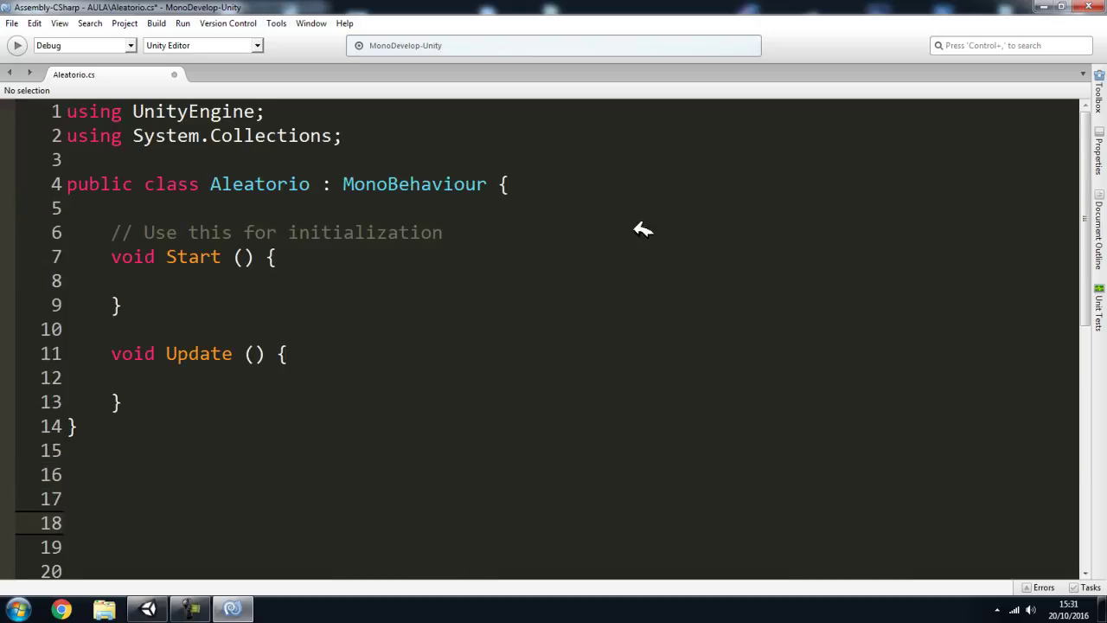
Step: Delete the initialization comment and remove a trial Random.Range( call
drag(445, 232, 93, 233)
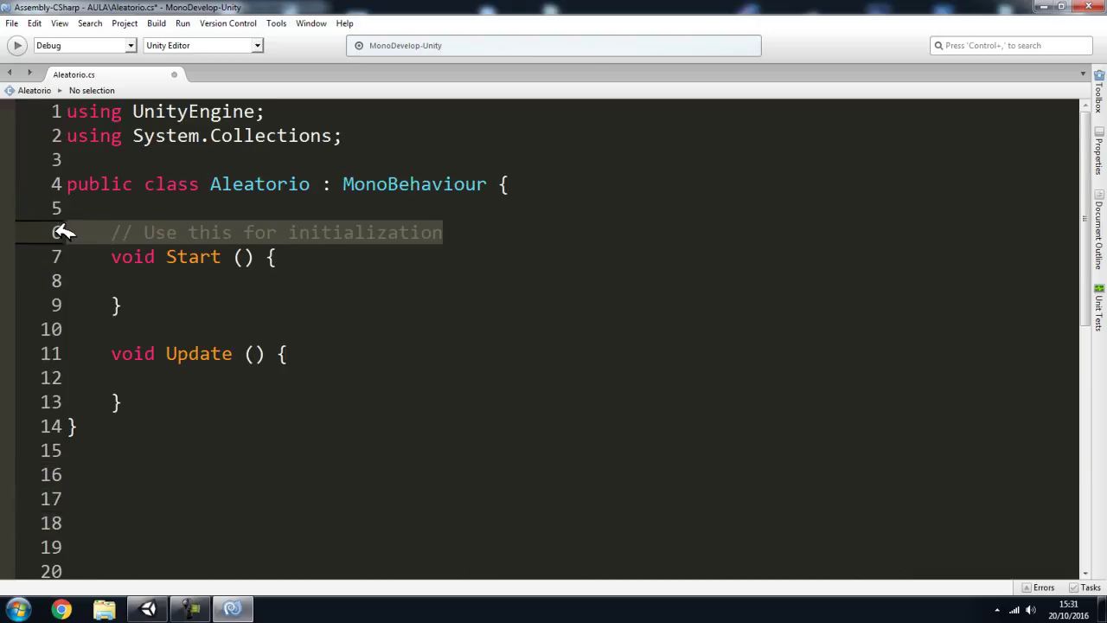
key(Delete)
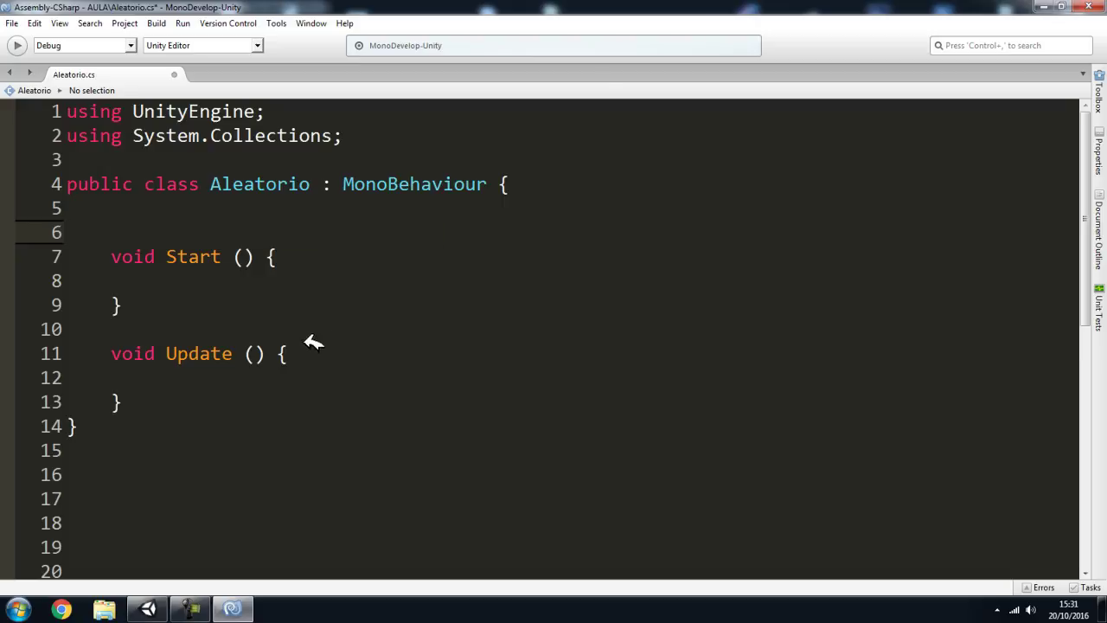
click(184, 400)
click(194, 377)
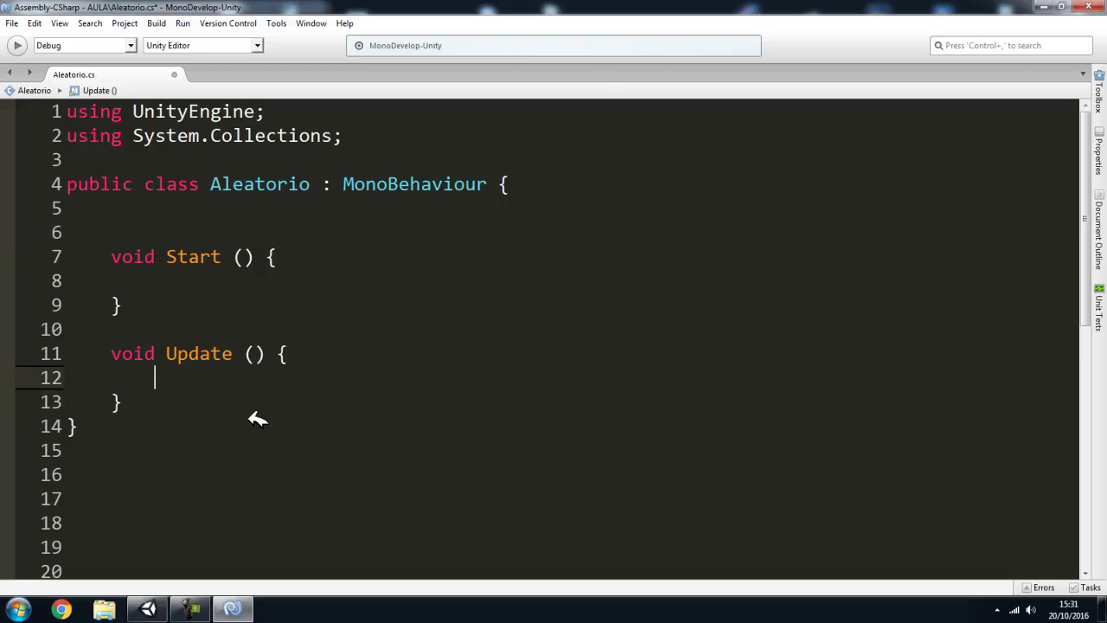
text(Ran)
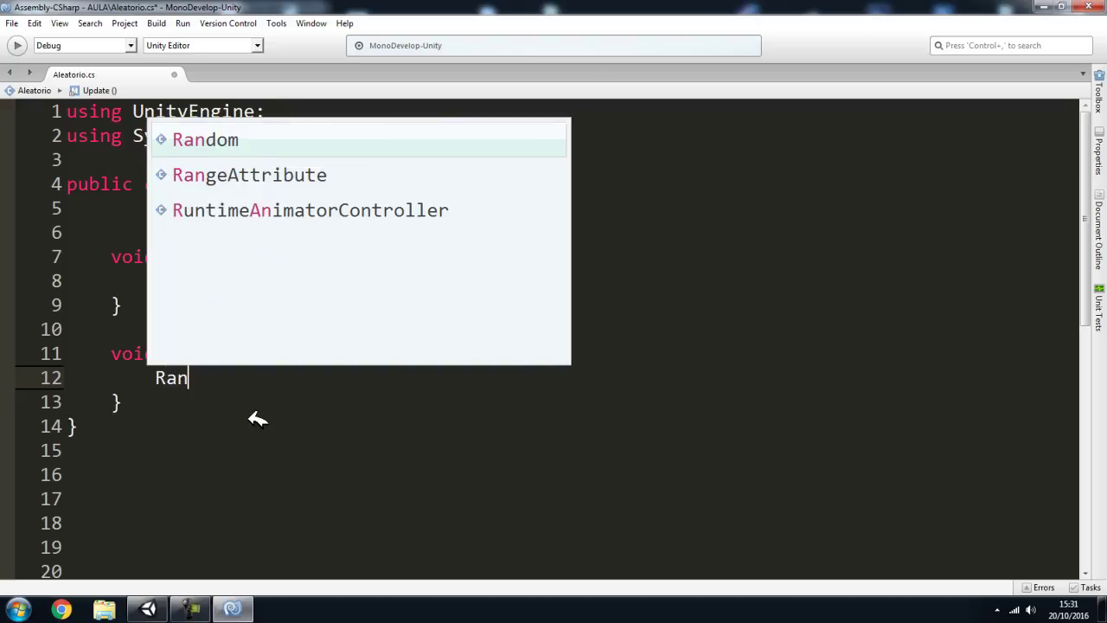
text(dom.ra)
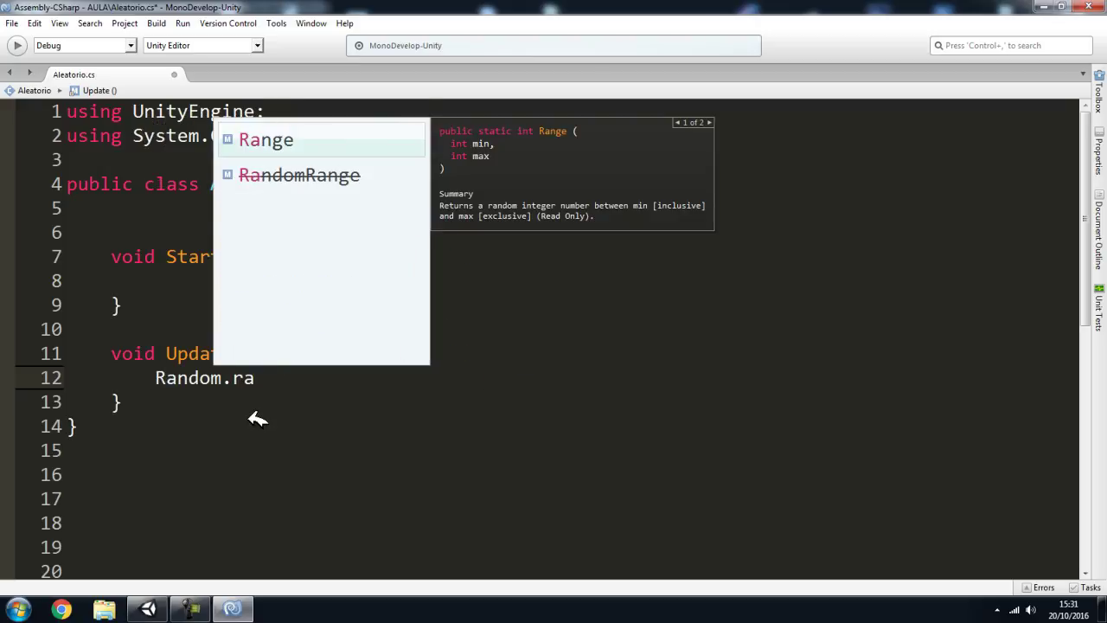
key(Return)
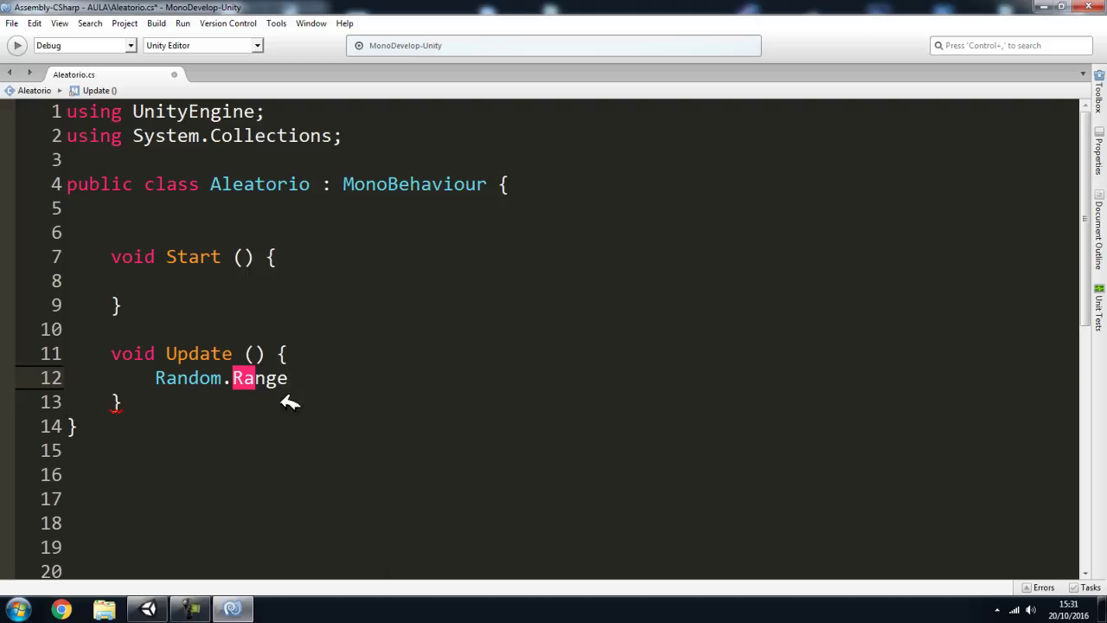
scroll(433, 384, down, 1)
text(()
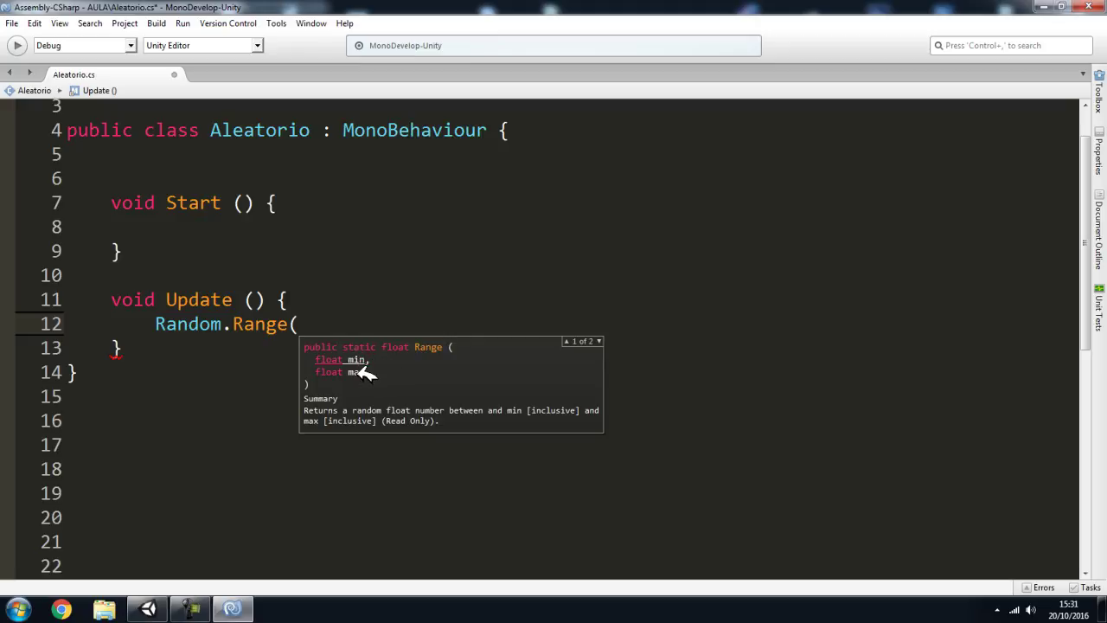
drag(179, 313, 165, 313)
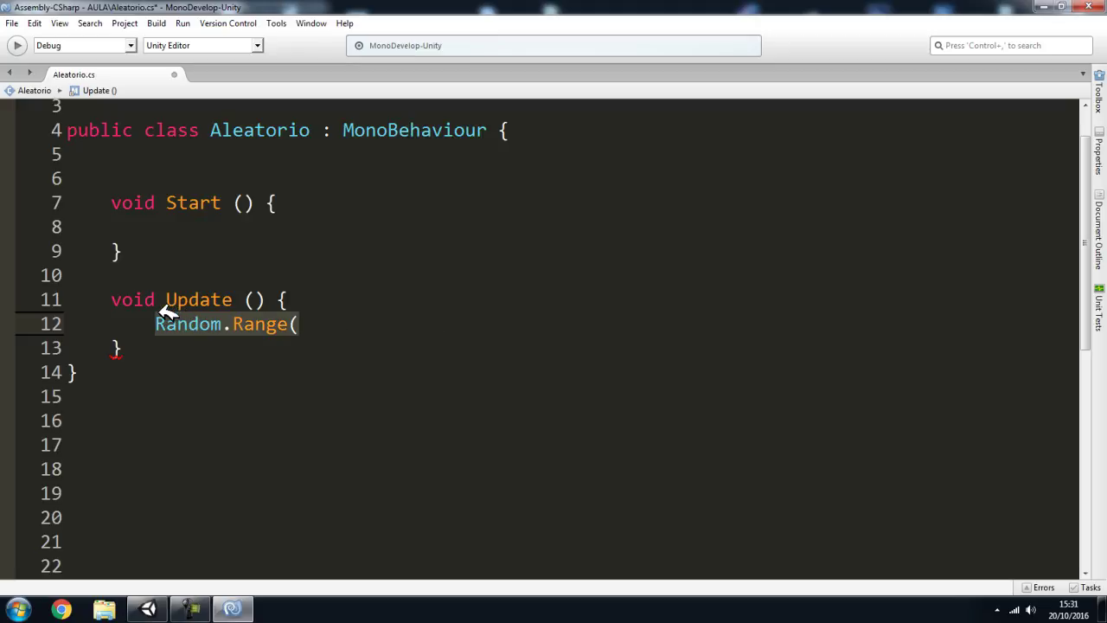
key(BackSpace)
Step: Delete the whole Start method, leaving an empty line for a new field
scroll(199, 305, up, 1)
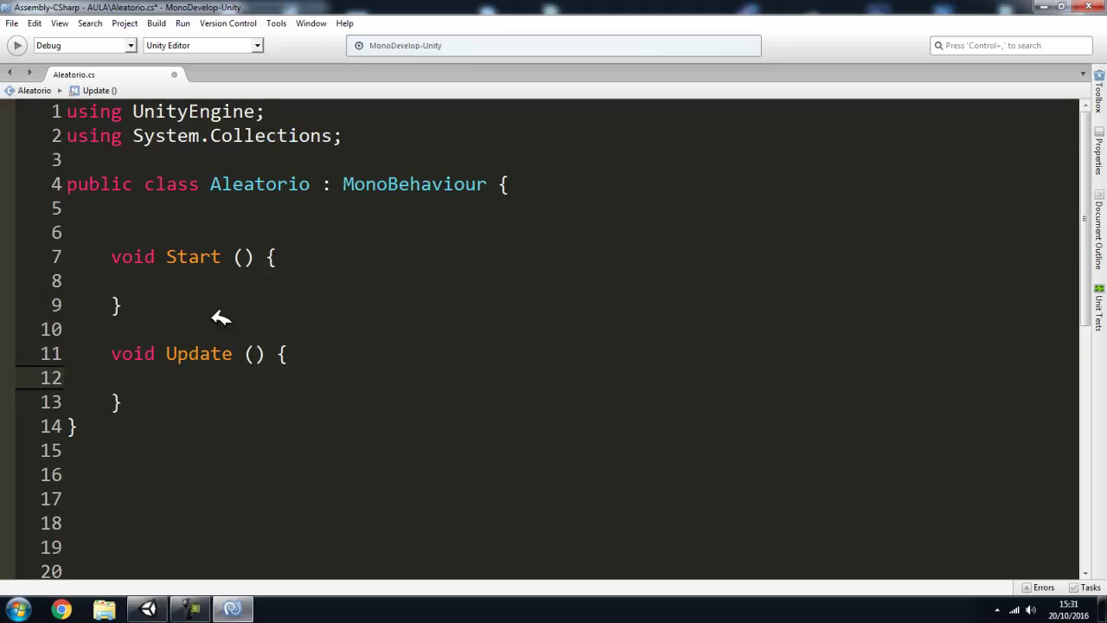
drag(152, 306, 11, 222)
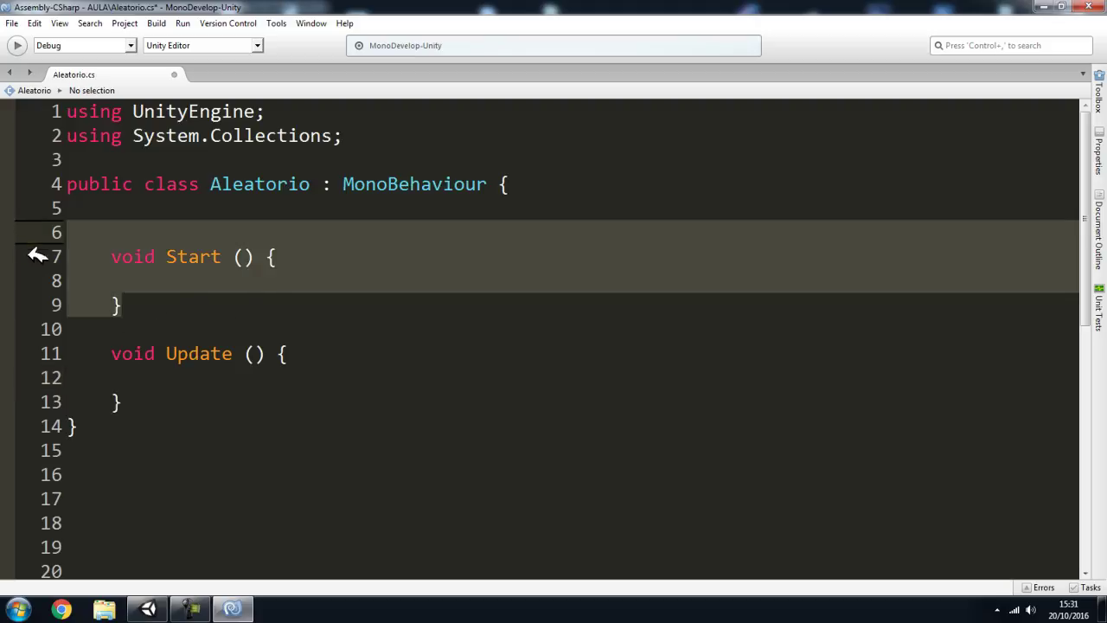
key(BackSpace)
key(Return)
click(144, 235)
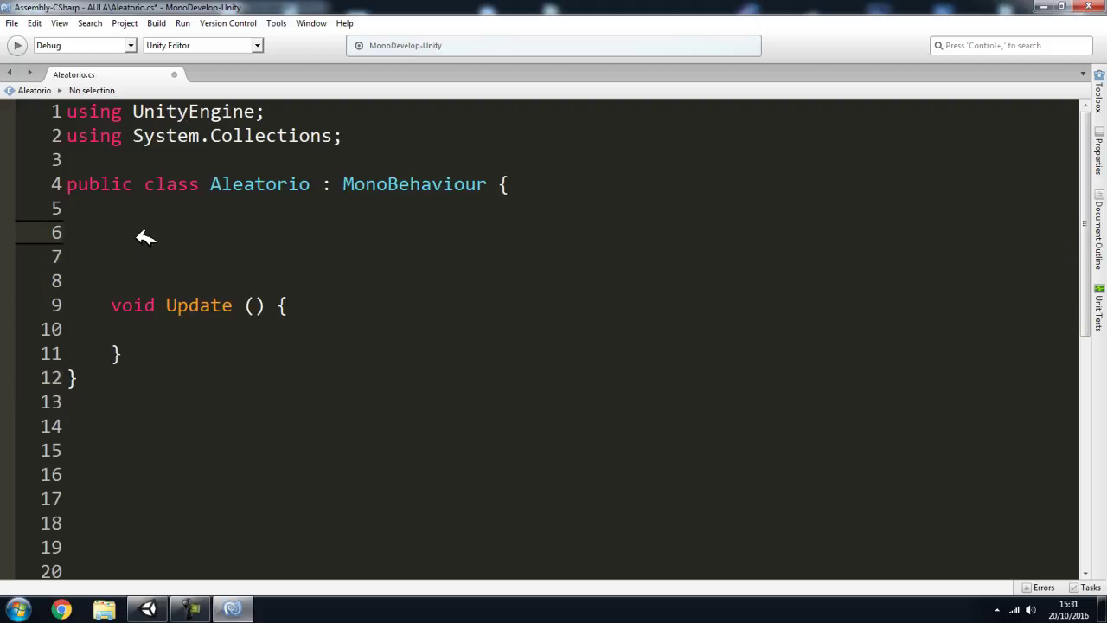
Step: Declare a public int numero field above Update
text(public int numero;)
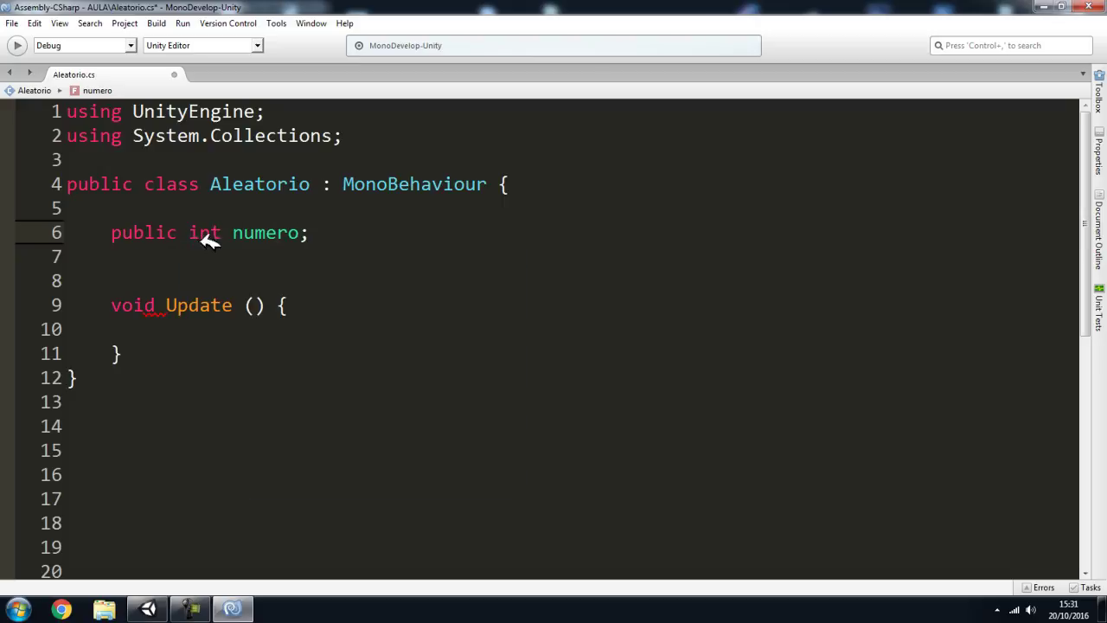
click(177, 259)
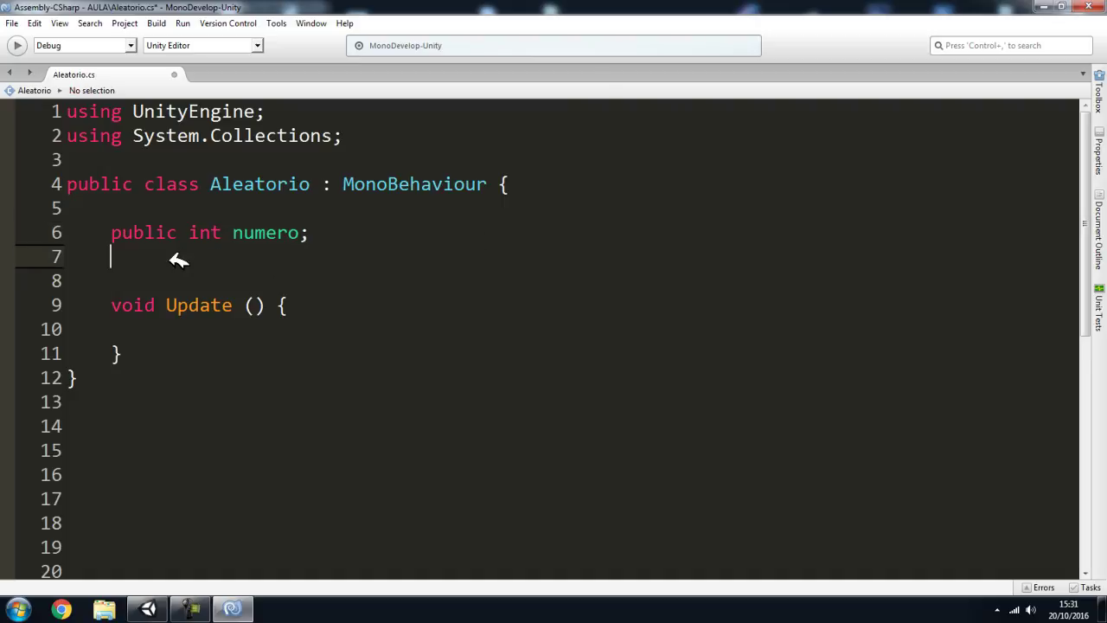
key(BackSpace)
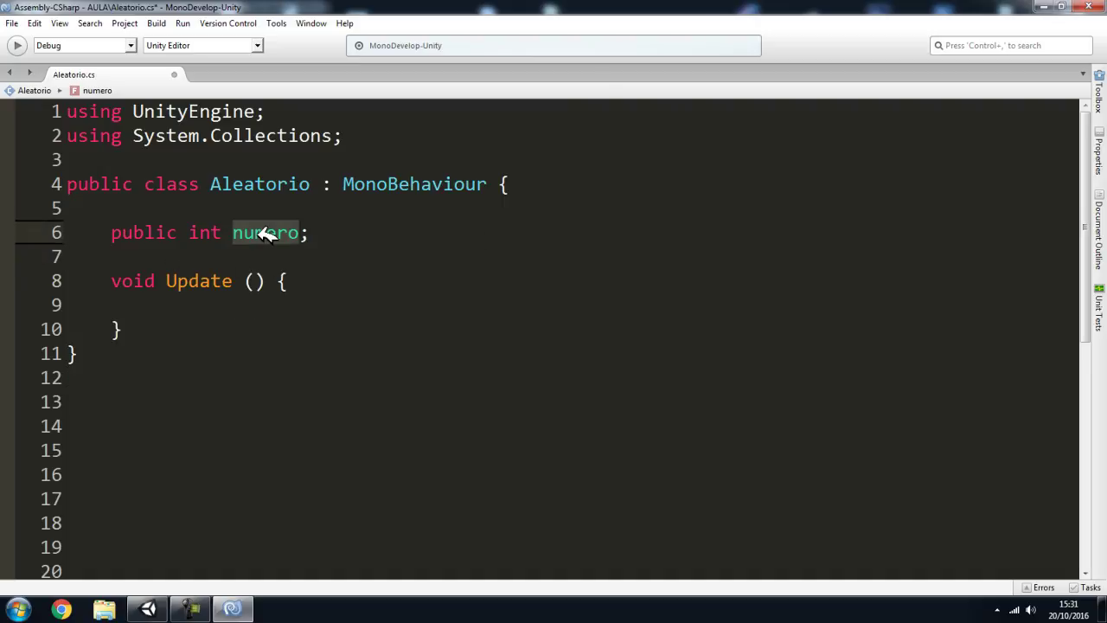
Step: Inside Update, write numero = Random.Range (0, 50);
click(168, 305)
text(numero =)
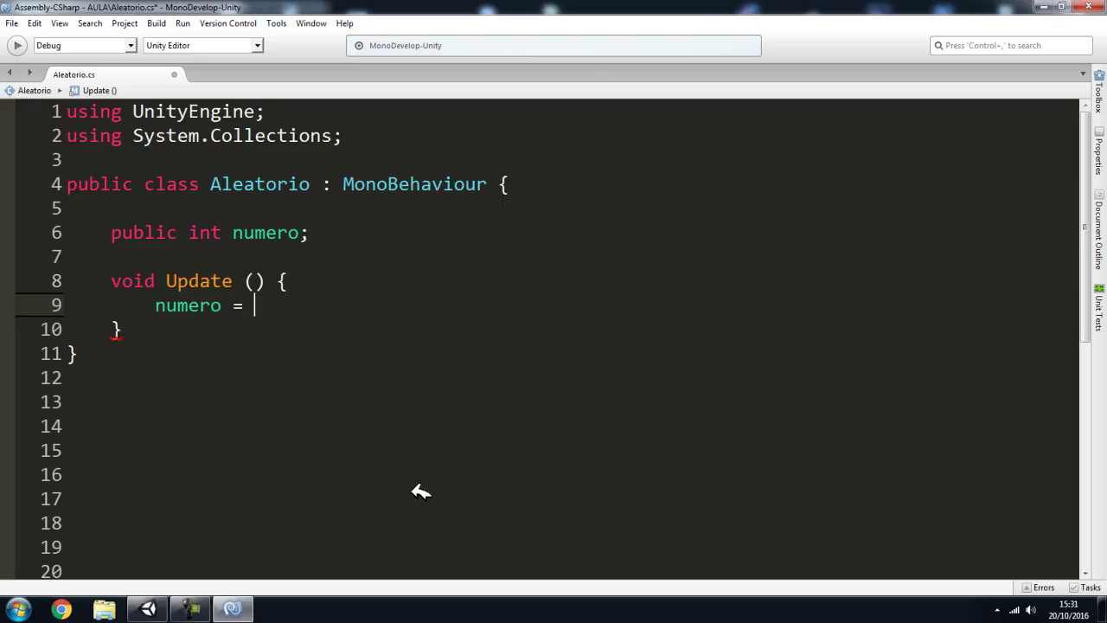
text( ran)
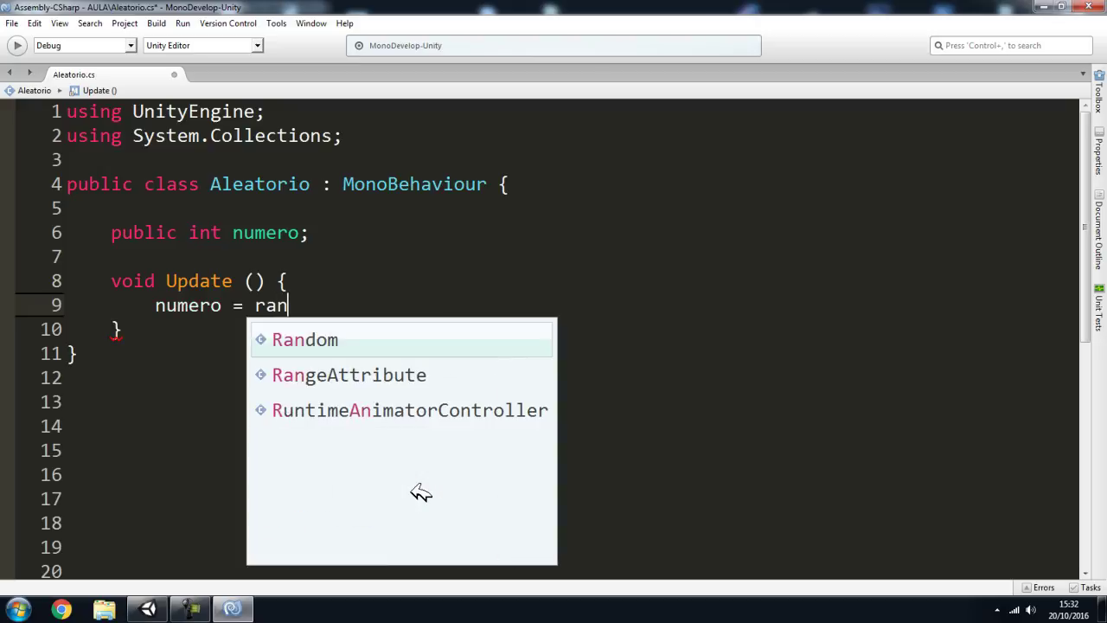
key(Return)
text(.ra)
key(Return)
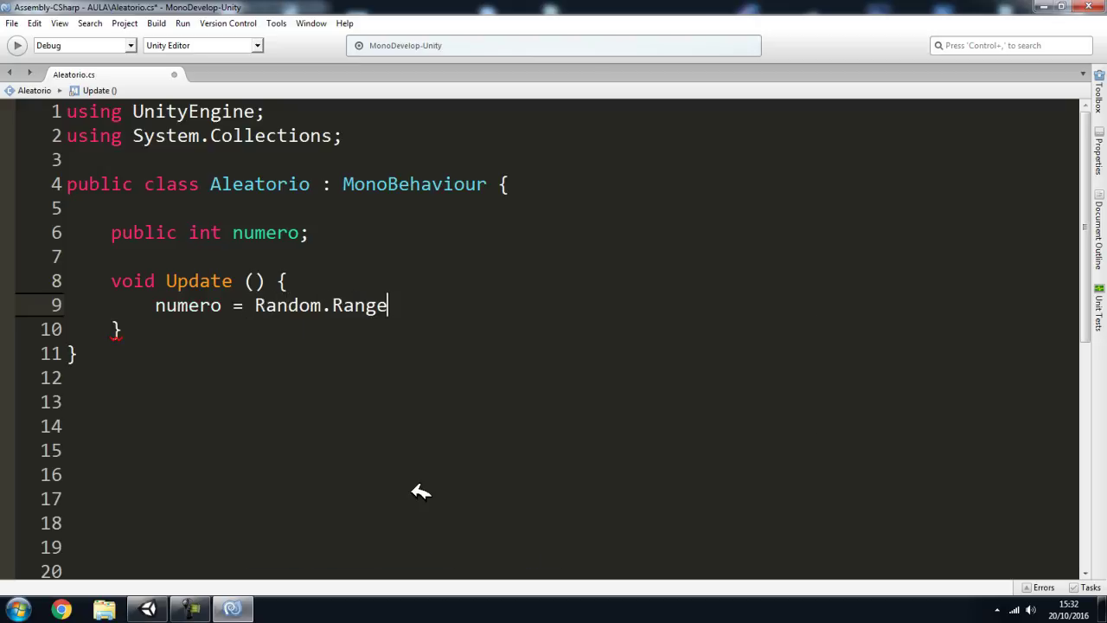
text((0)
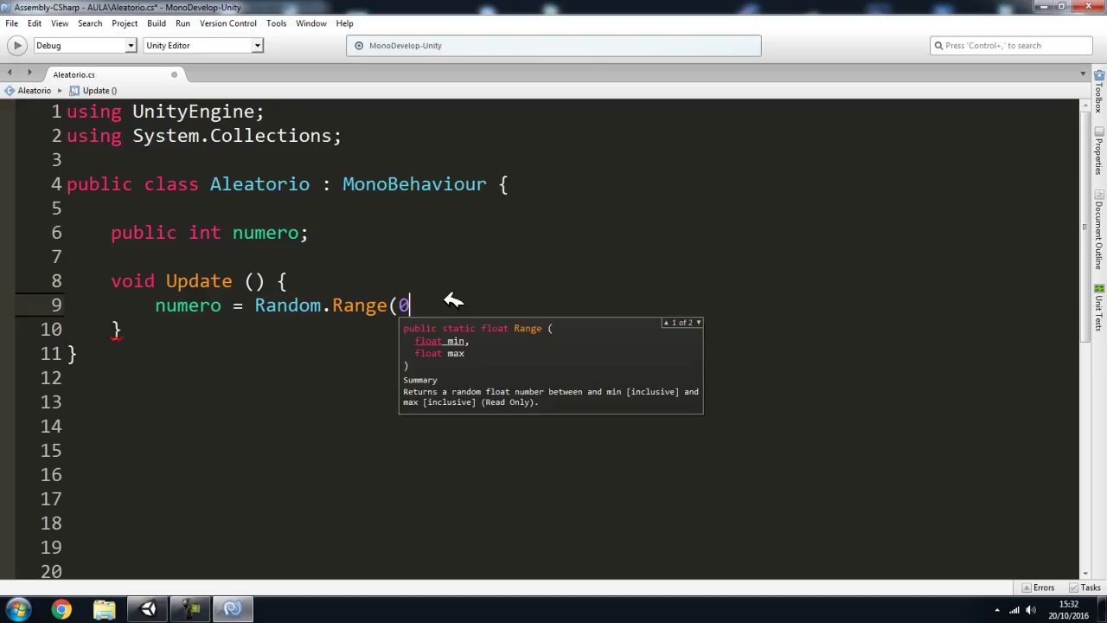
text(,50)
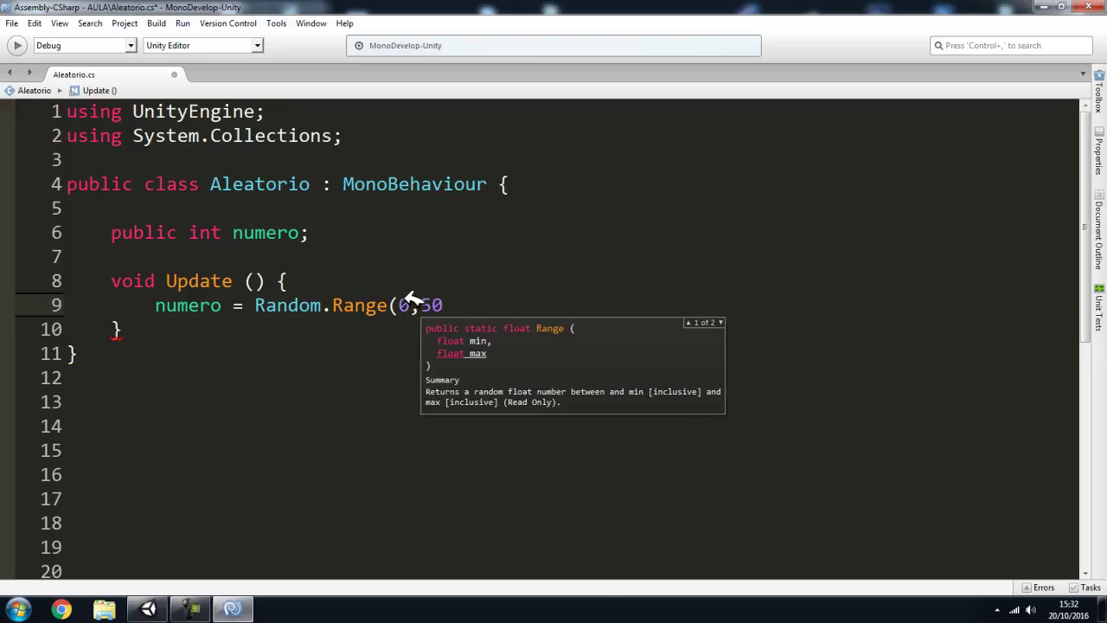
click(411, 304)
text())
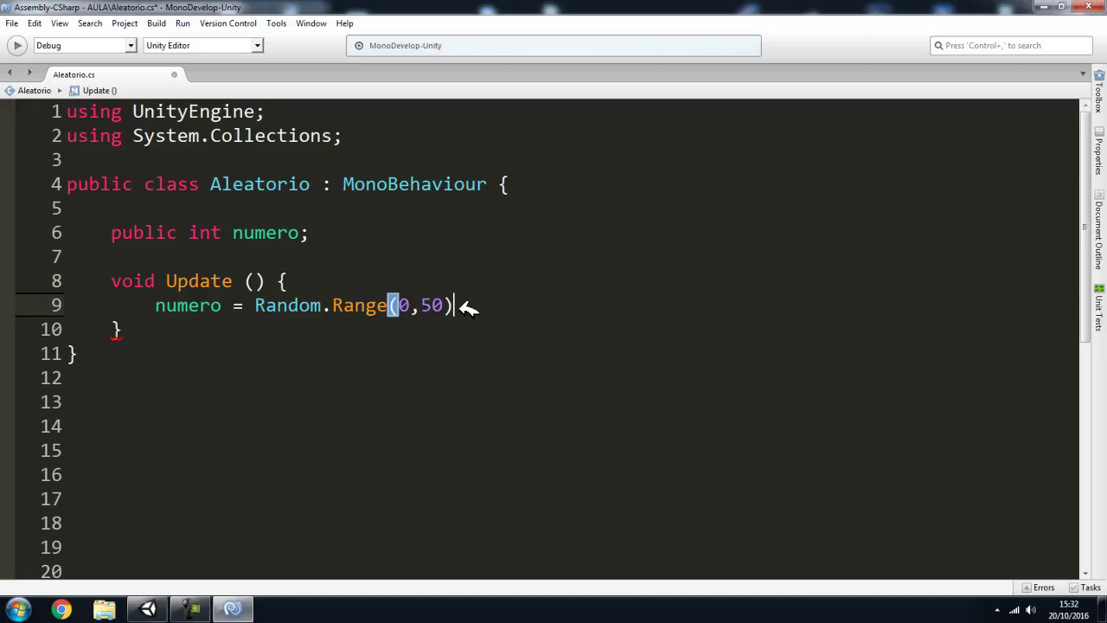
text(;)
Step: Check Update's matching braces and select the numero assignment line
click(348, 277)
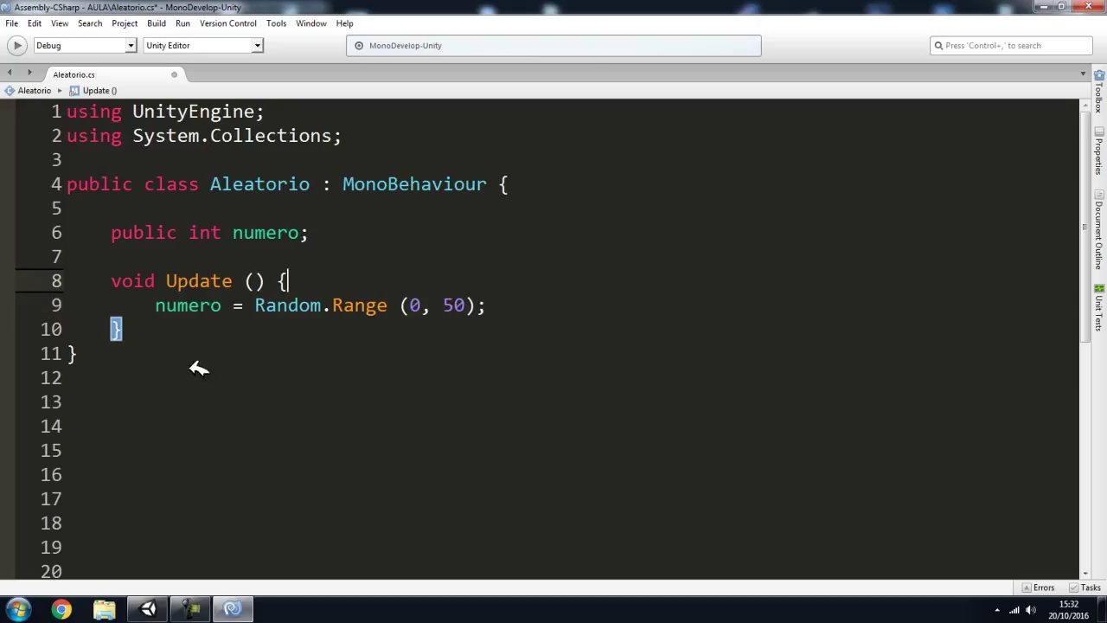
click(157, 335)
click(450, 303)
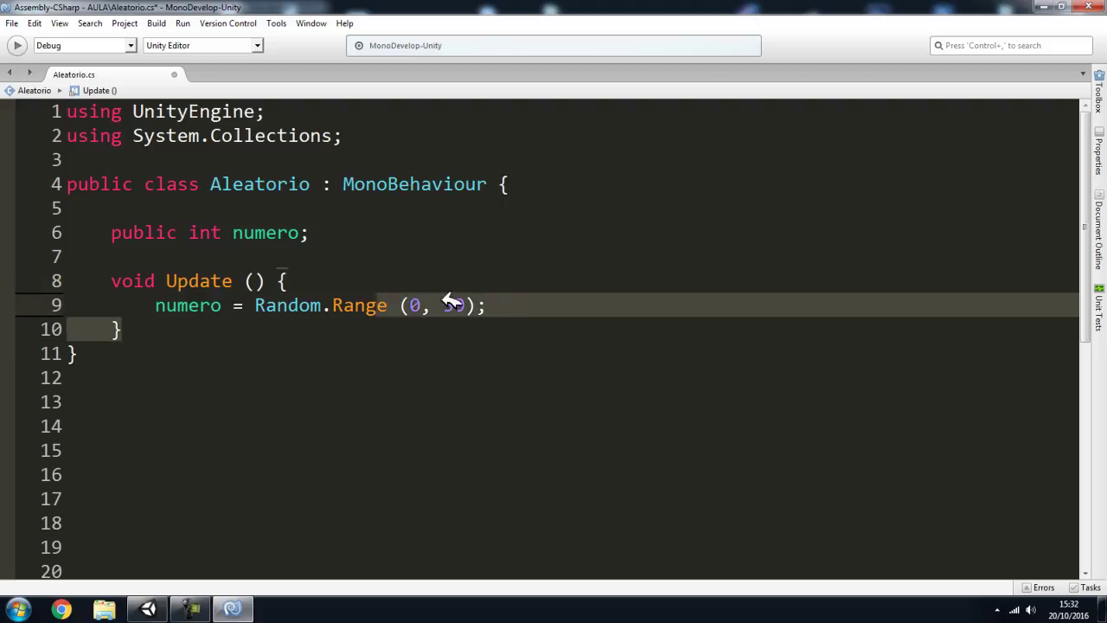
click(342, 264)
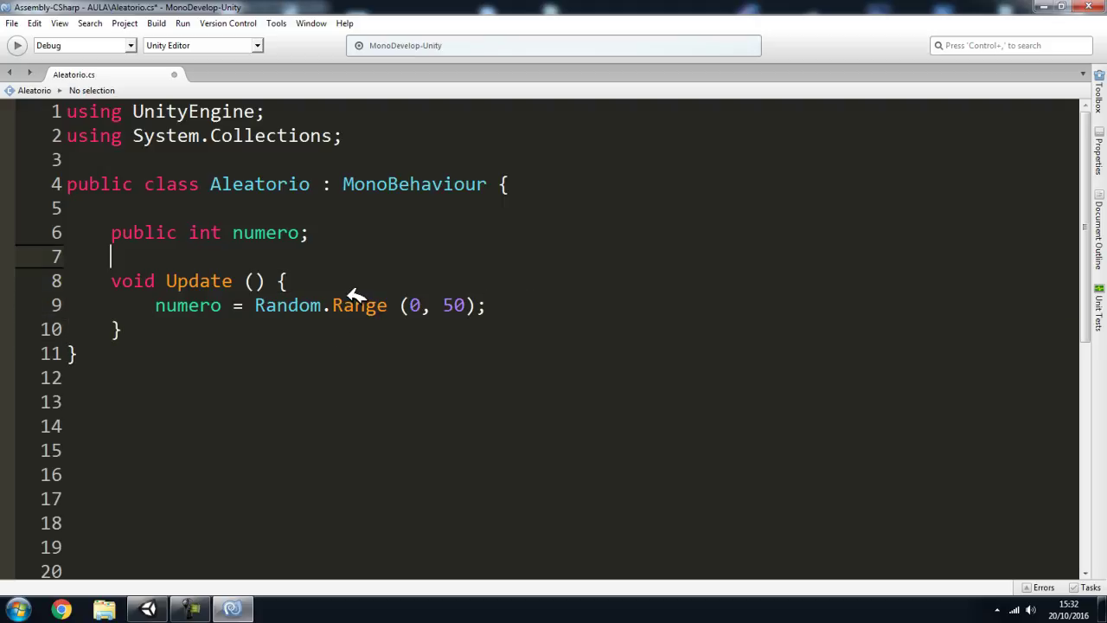
click(353, 289)
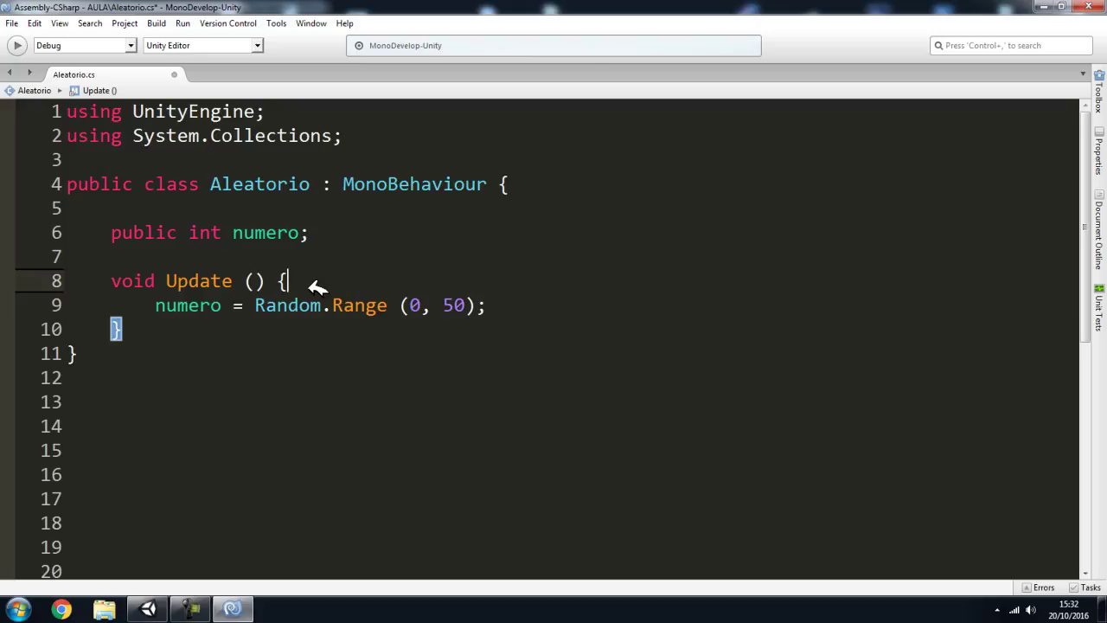
drag(509, 307, 151, 305)
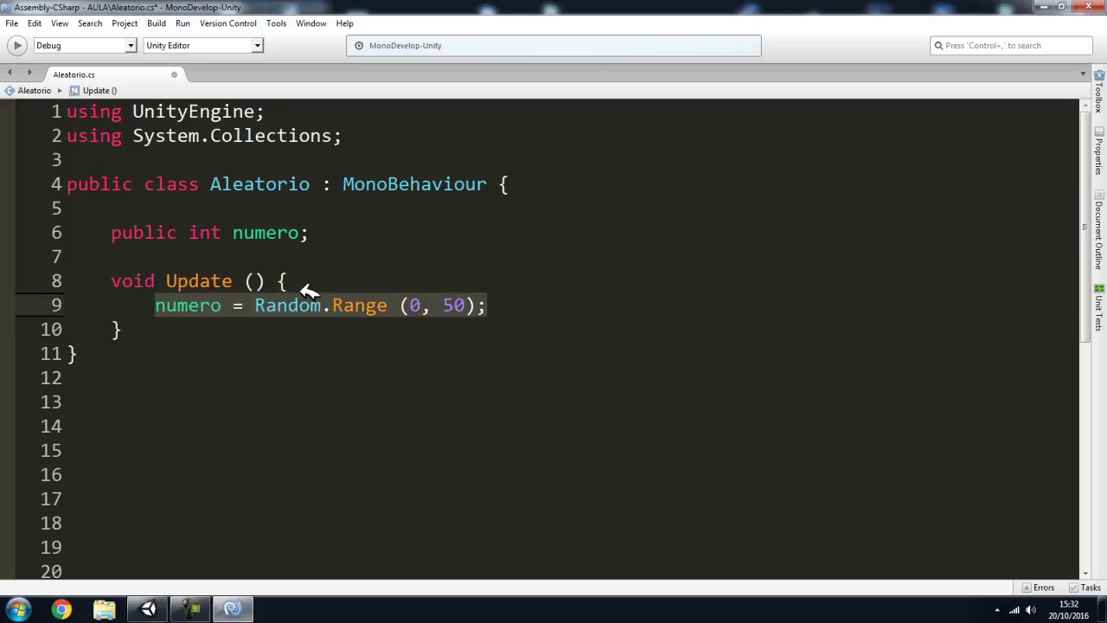
Step: Add if (Input.GetKeyDown (KeyCode.E)) { at the start of Update
click(304, 285)
key(Return)
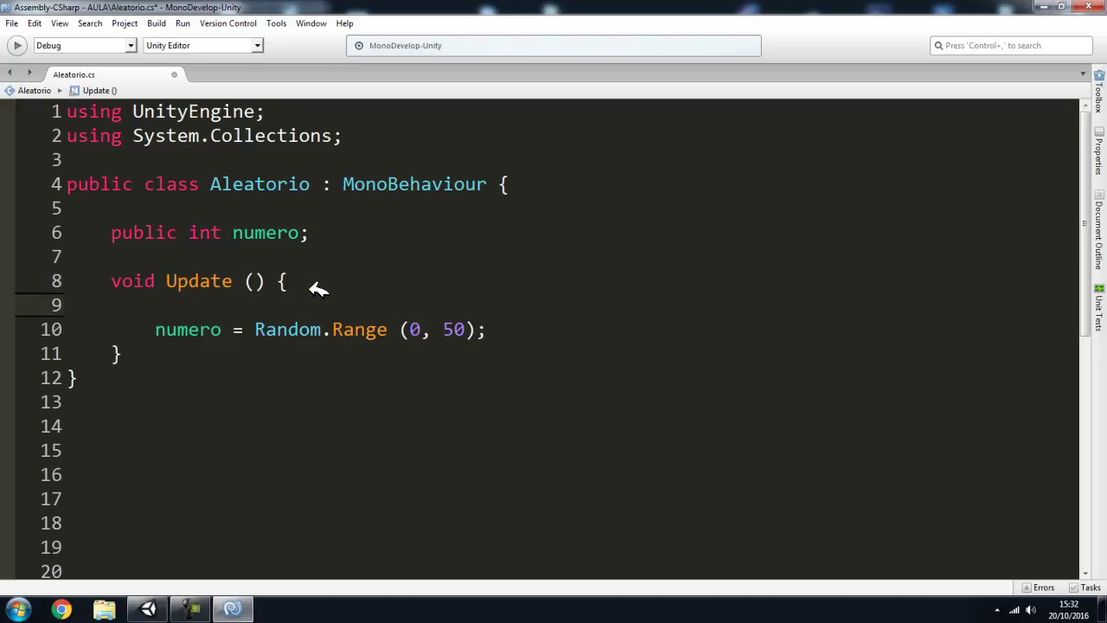
text(if()
text(intpu)
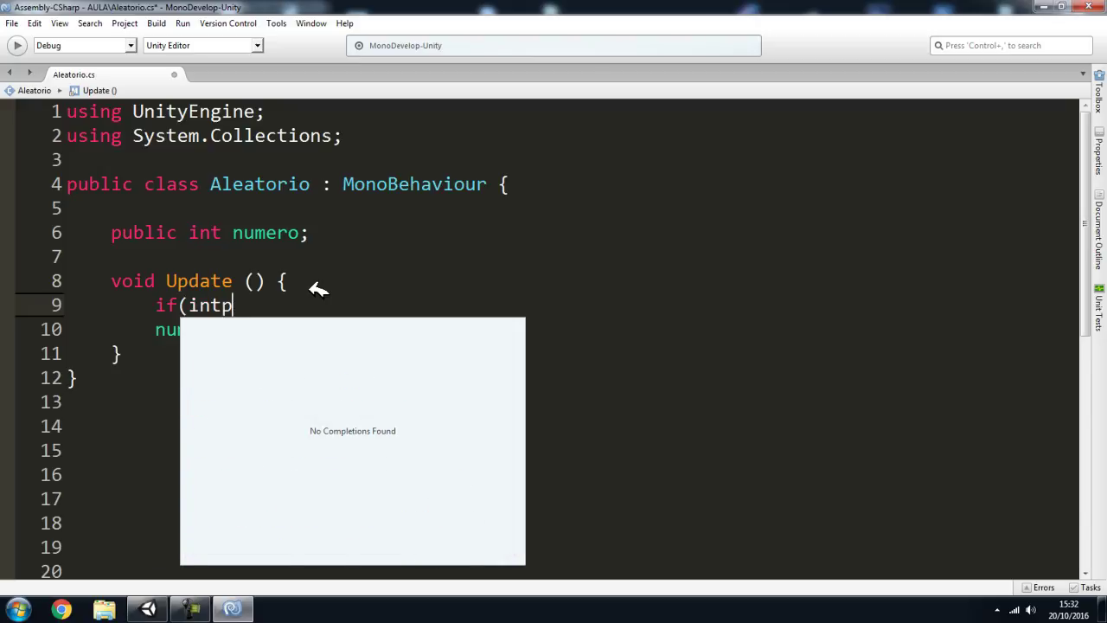
key(BackSpace)
key(BackSpace)
text(pu)
key(Return)
text(.)
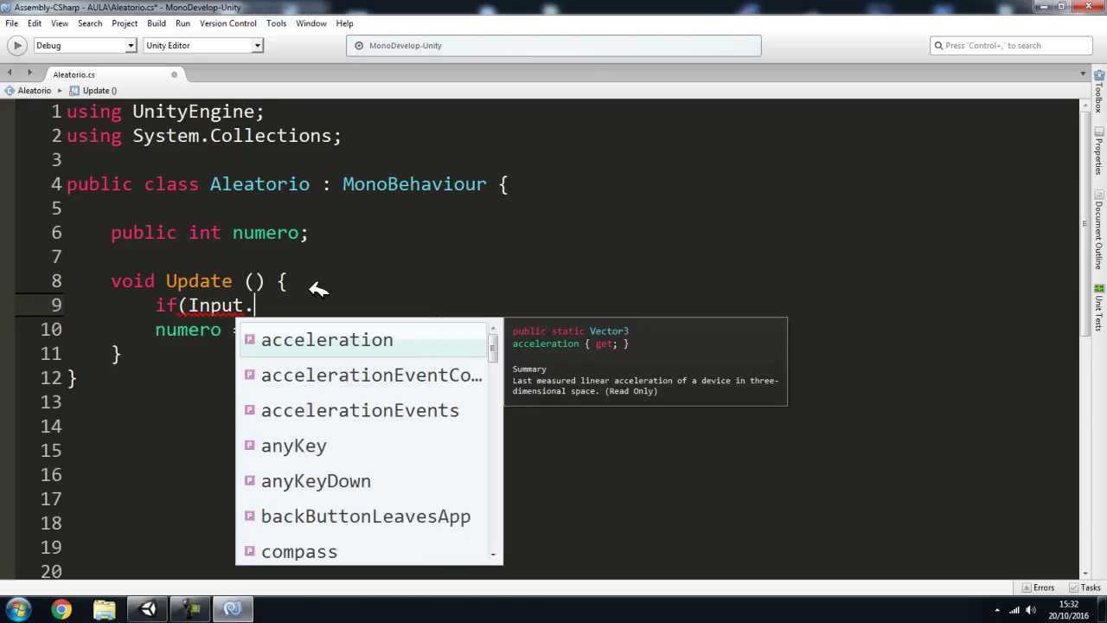
text(getke)
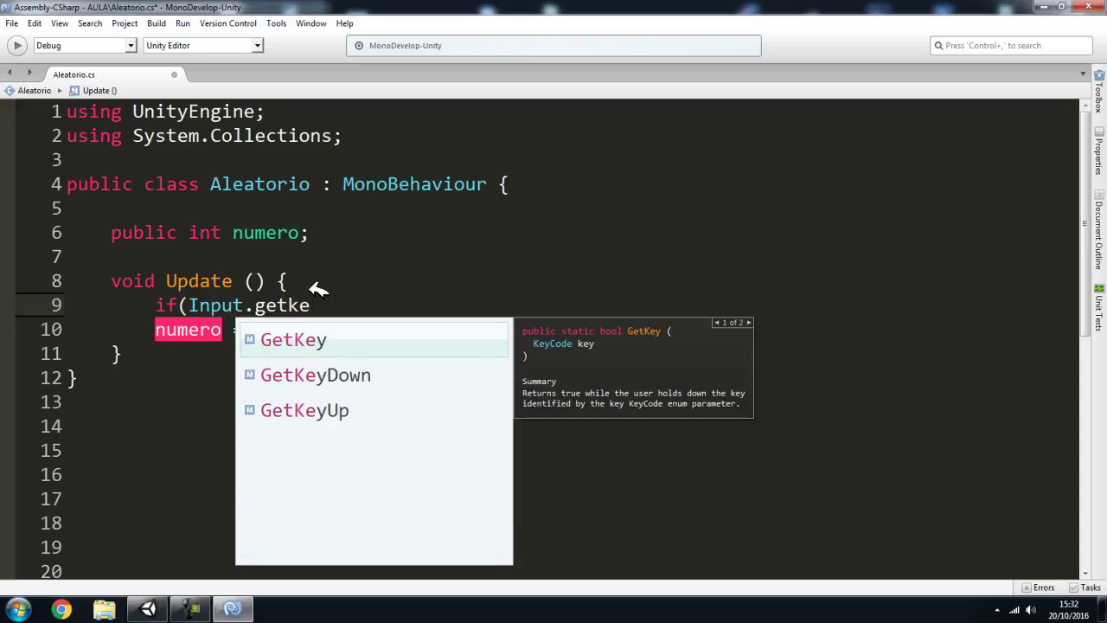
key(Down)
key(Return)
text(()
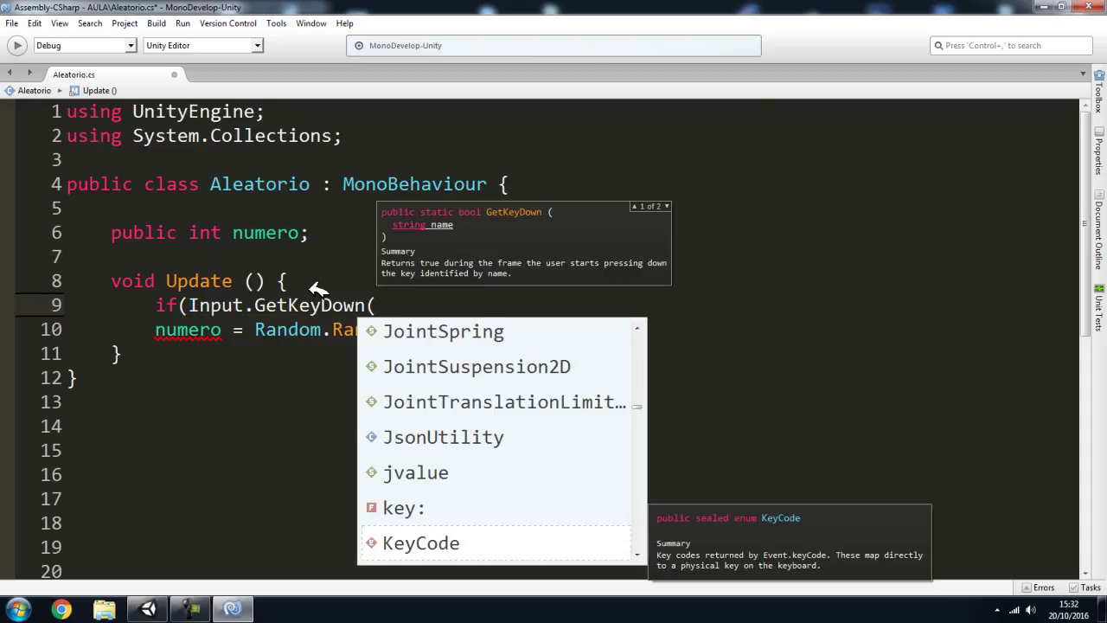
text(ke)
key(Return)
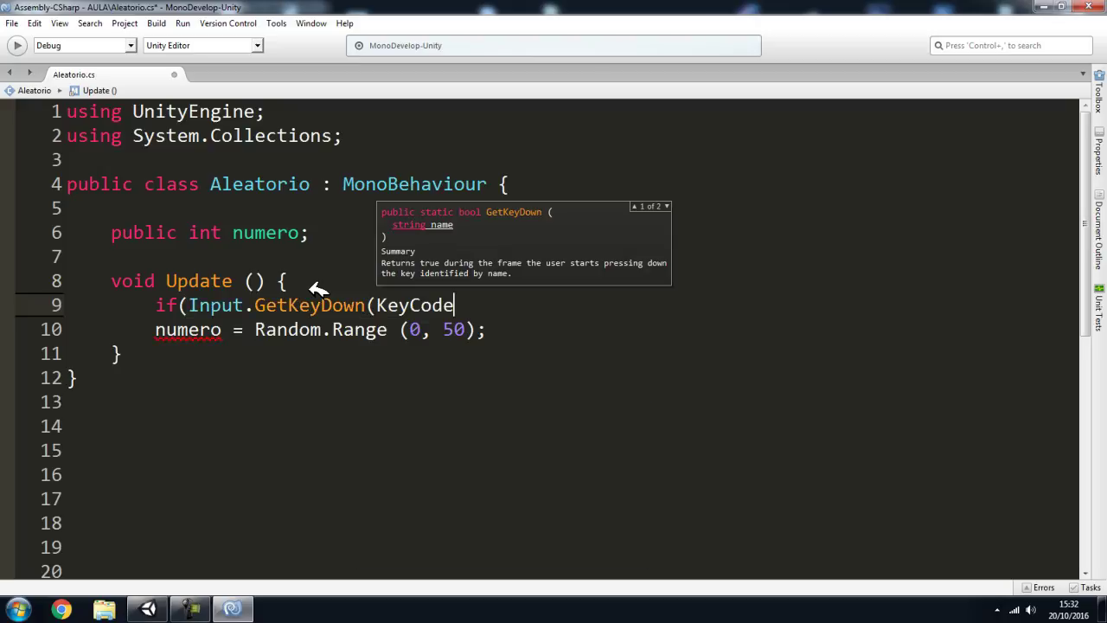
text(.e)
key(Return)
text())
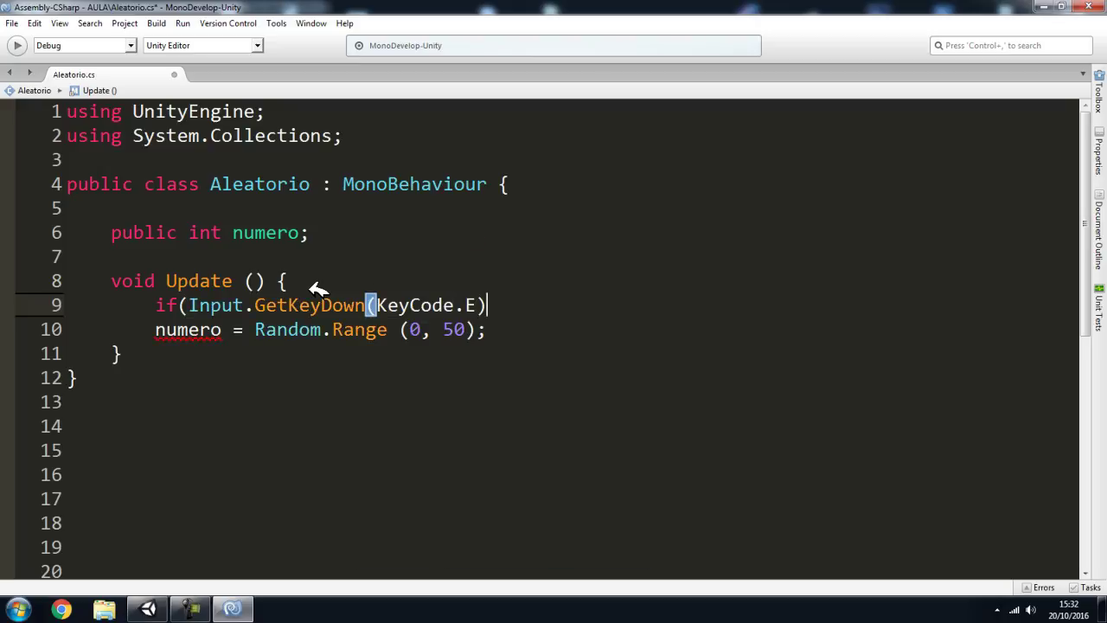
text() {)
Step: Close the if block after the Random.Range assignment and save the script
click(536, 329)
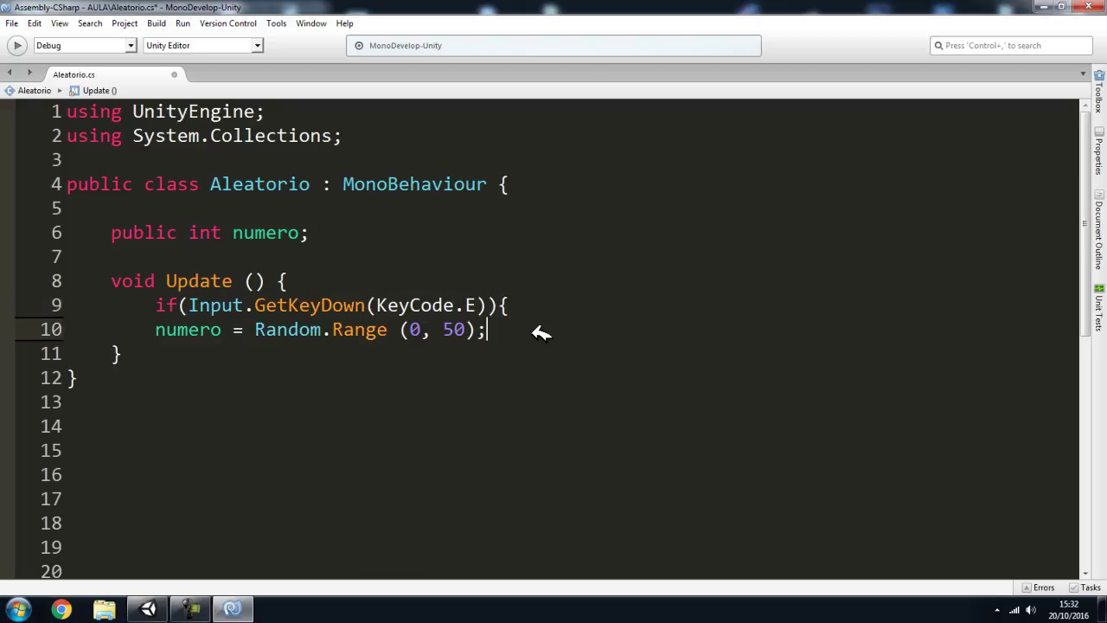
key(Return)
text(})
click(456, 329)
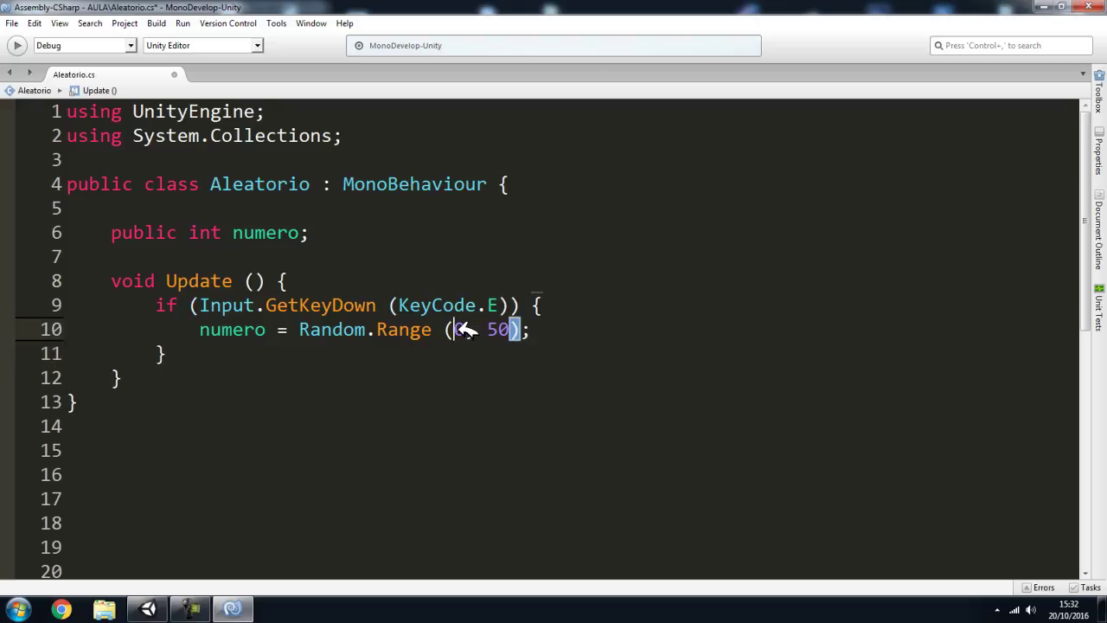
click(11, 23)
click(34, 80)
Step: Delete the FPSController from the scene
click(148, 609)
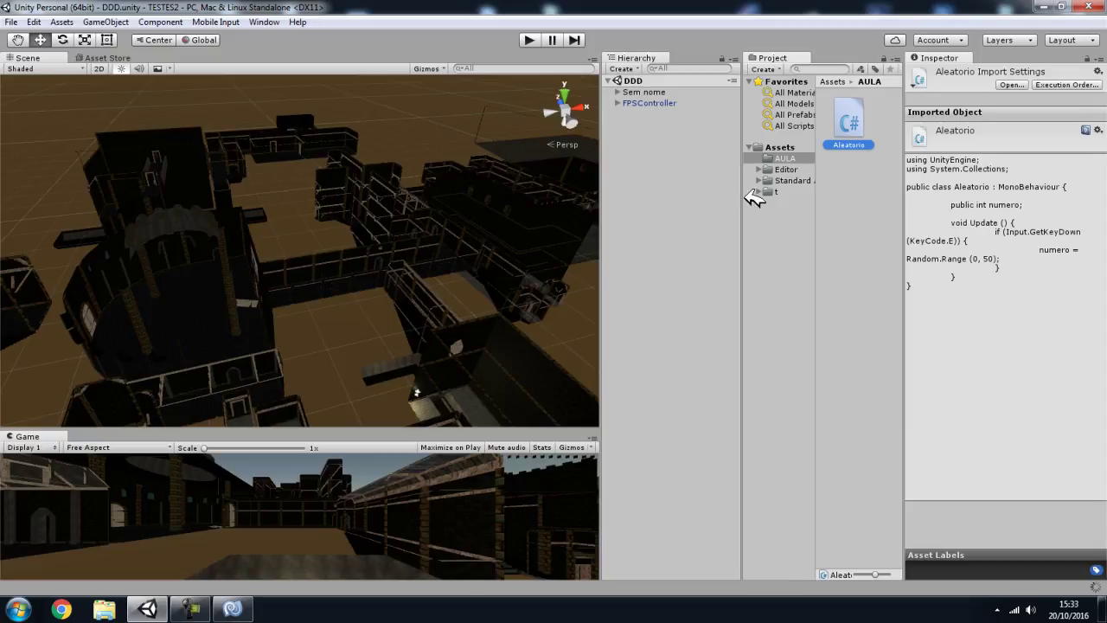
click(657, 103)
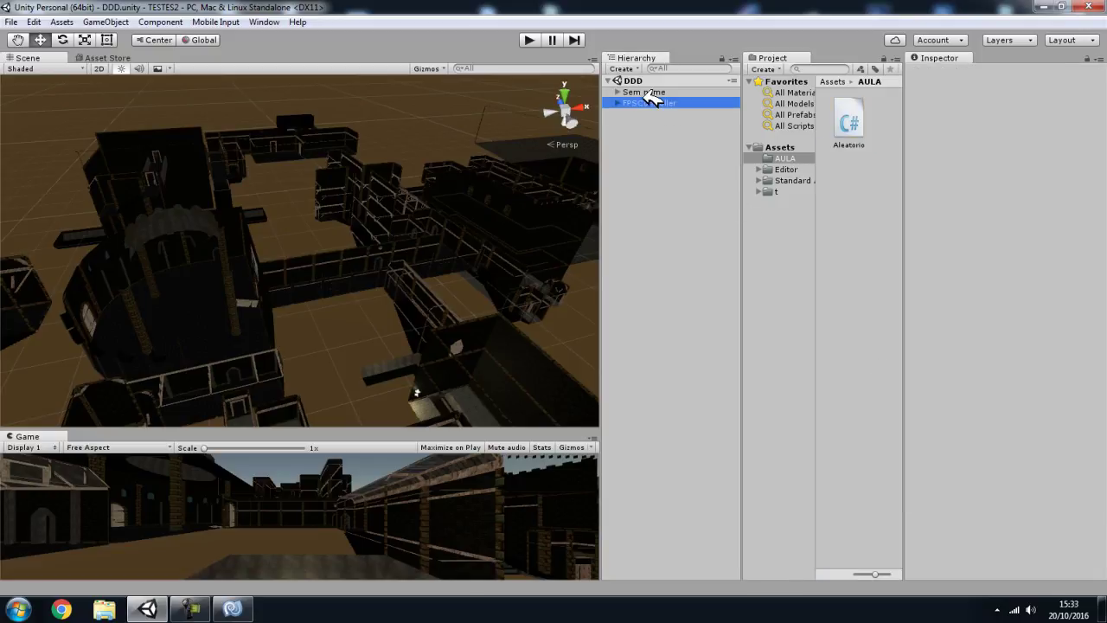
key(Delete)
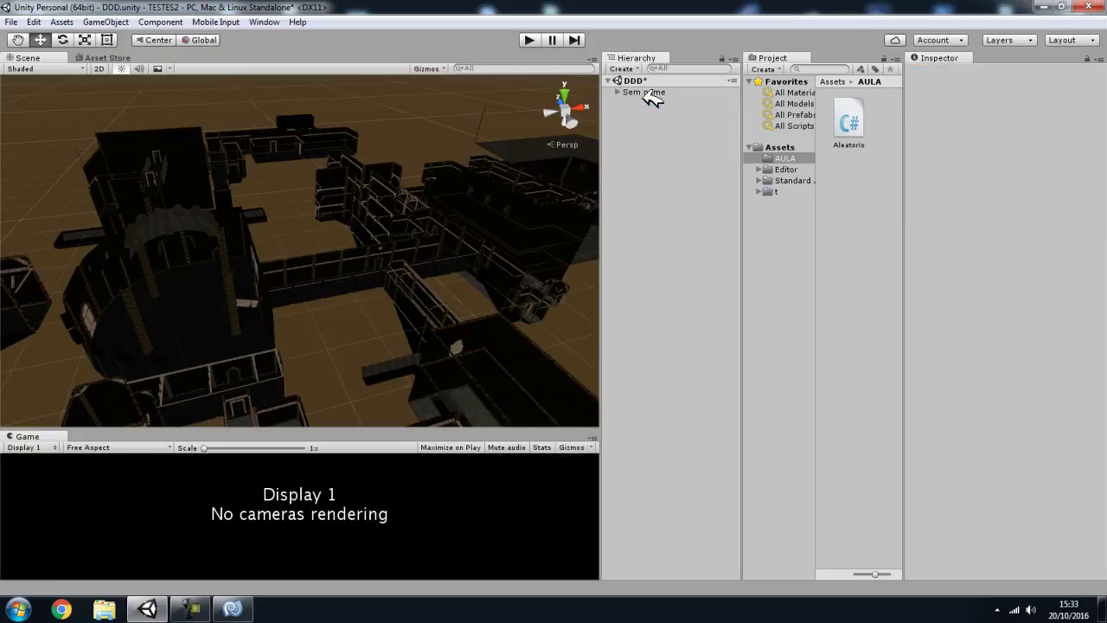
Step: Create an empty GameObject and attach the Aleatorio script to it
click(106, 22)
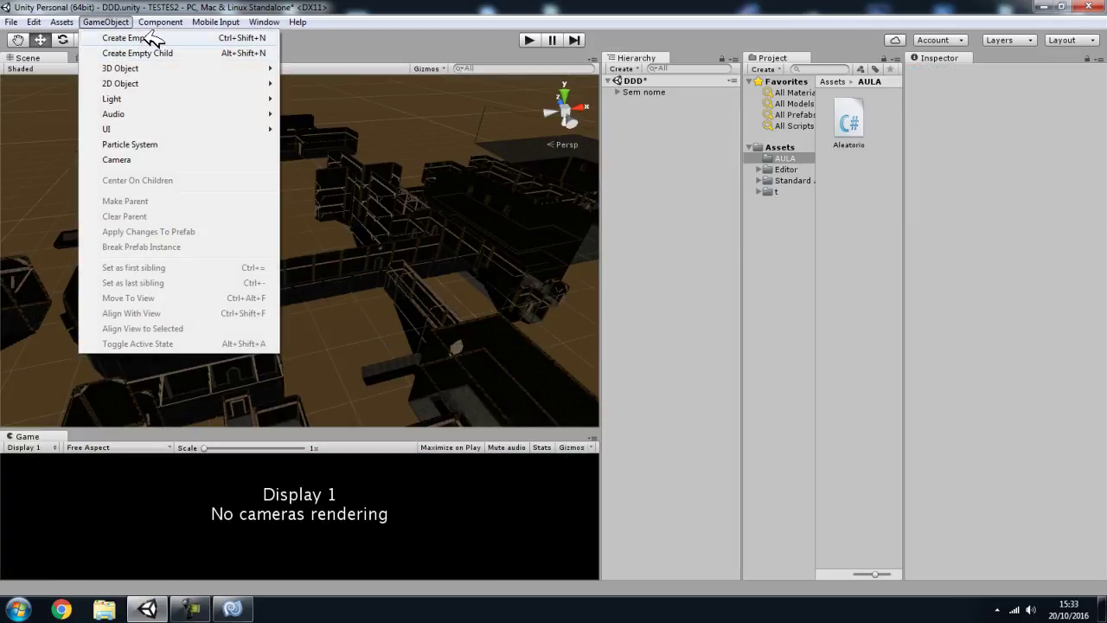
click(138, 38)
mouse_move(336, 272)
right_down()
mouse_move(344, 364)
mouse_move(674, 118)
right_up()
click(668, 104)
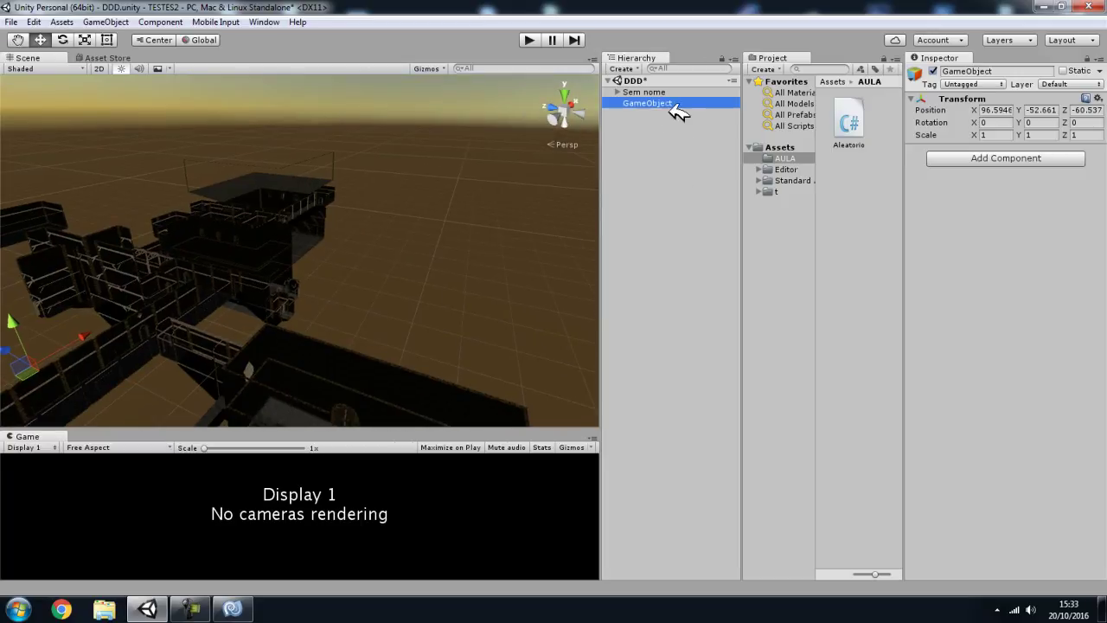
drag(848, 123, 1009, 203)
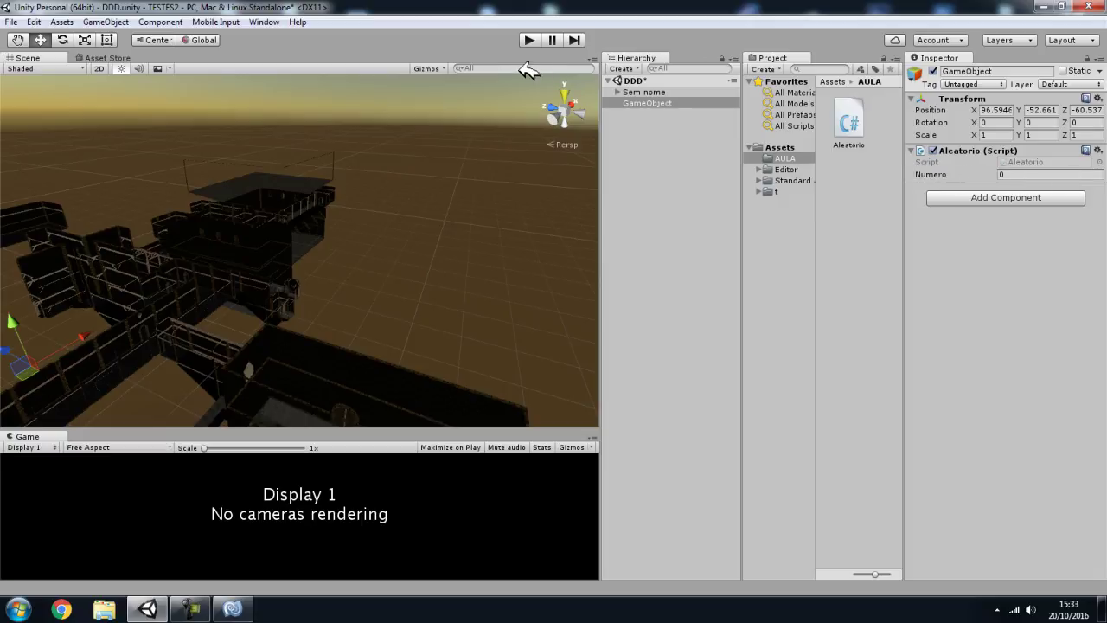
Step: Play-test with E, seeing Numero roll values like 41 and 7, then return to MonoDevelop
click(529, 39)
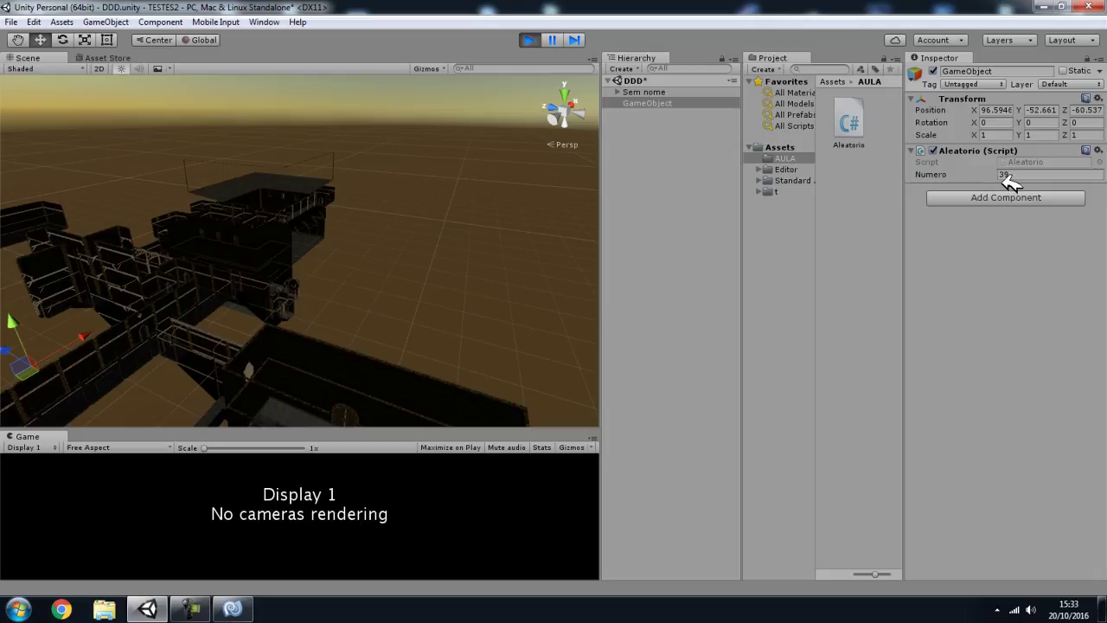
click(535, 39)
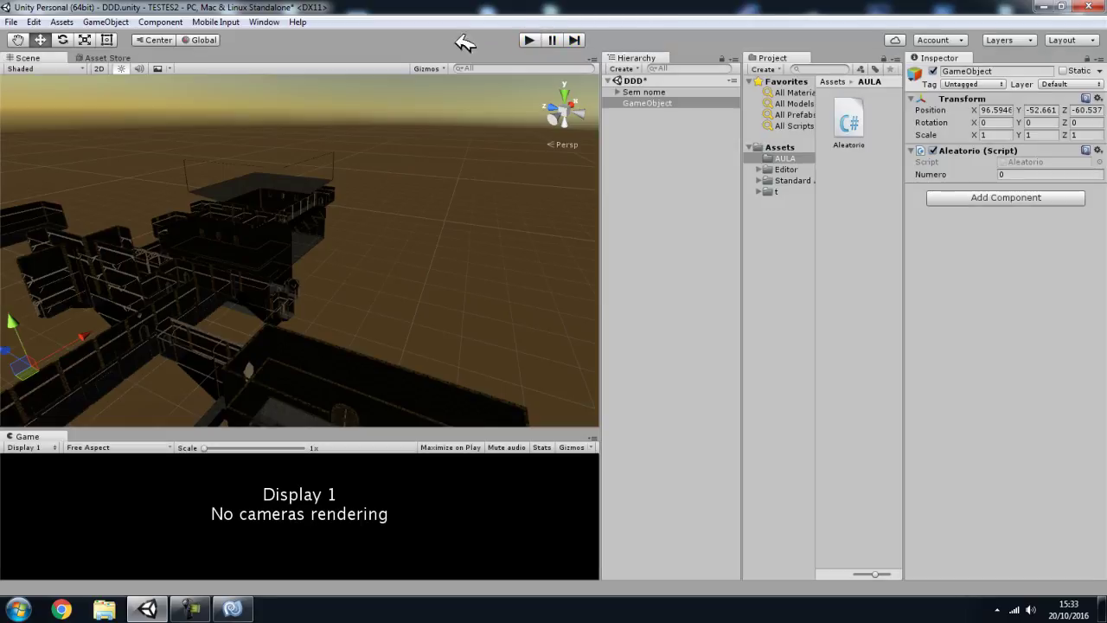
click(232, 609)
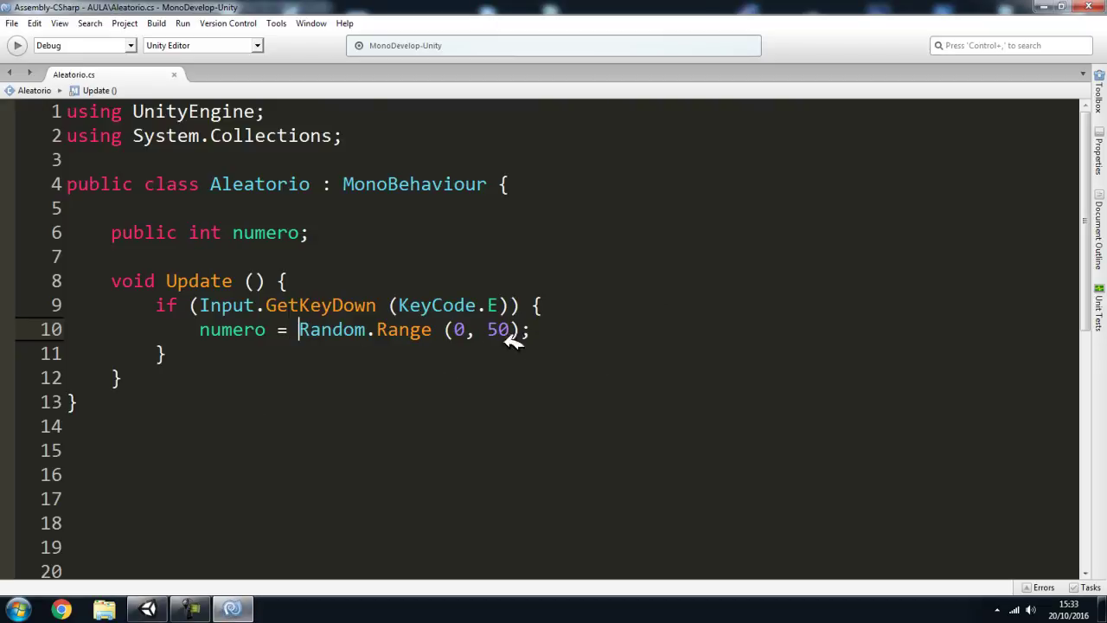
Step: Change numero's type from int to float, save the script and go back to Unity
click(250, 233)
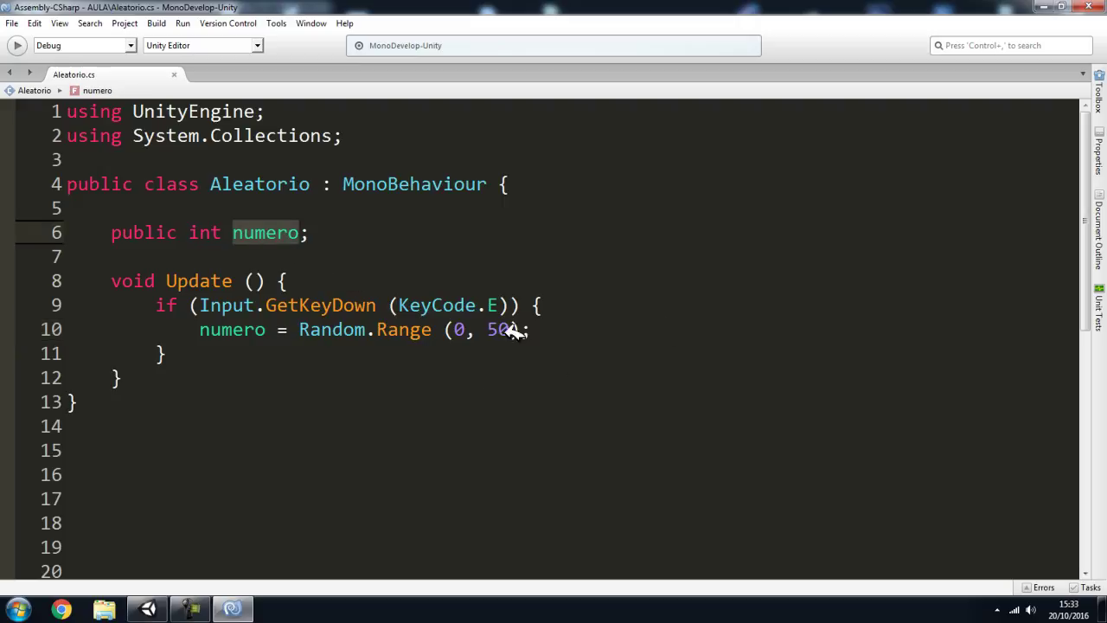
double_click(460, 322)
double_click(497, 330)
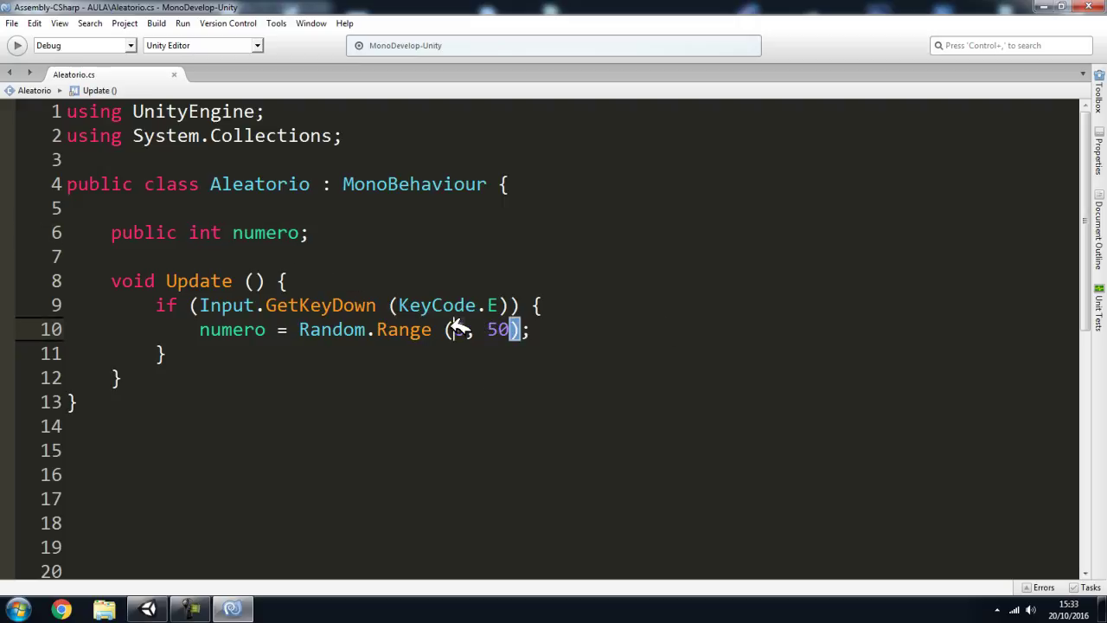
double_click(459, 329)
double_click(507, 329)
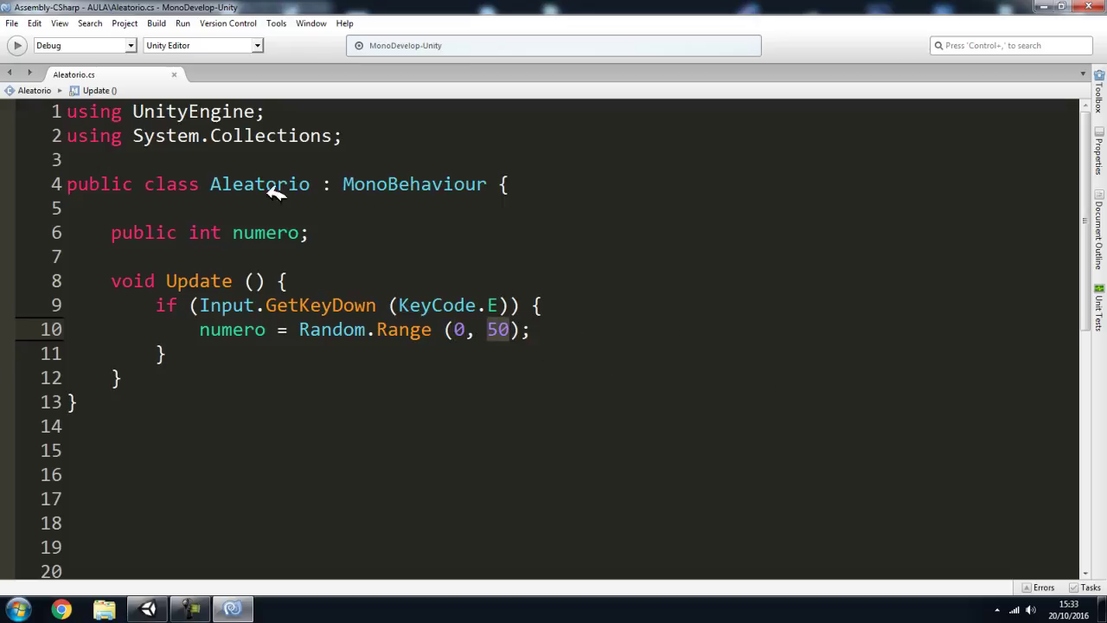
double_click(208, 233)
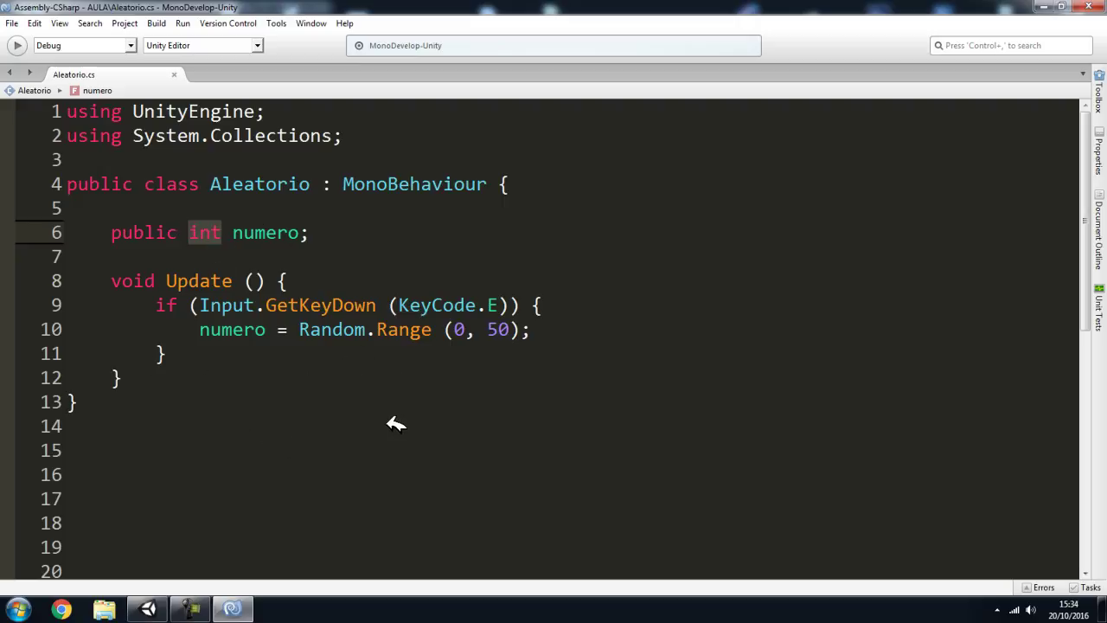
text(float)
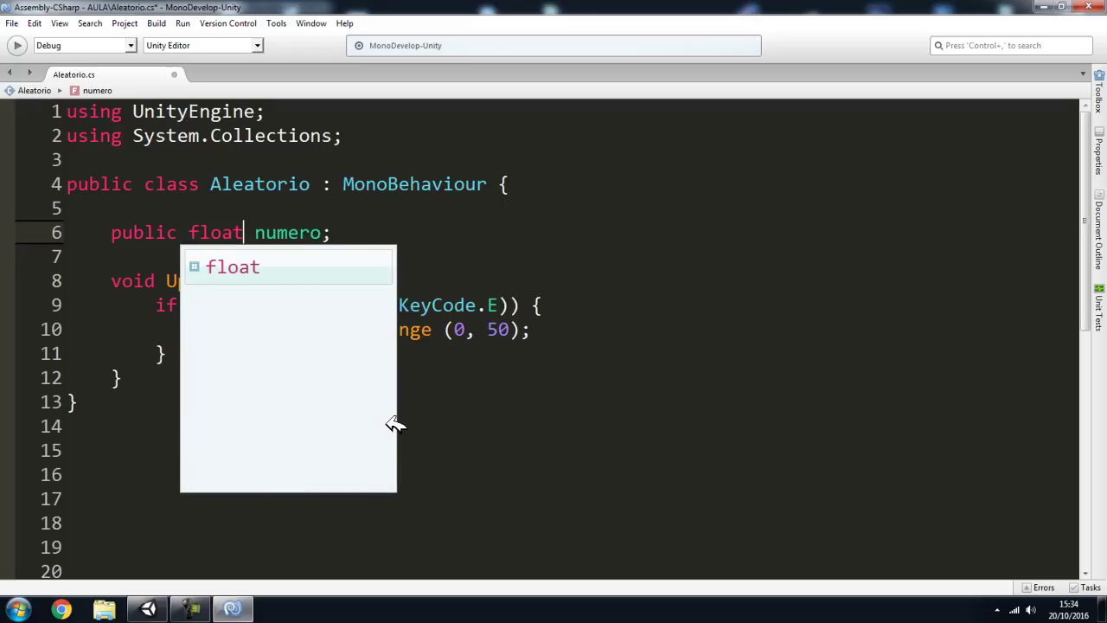
click(497, 410)
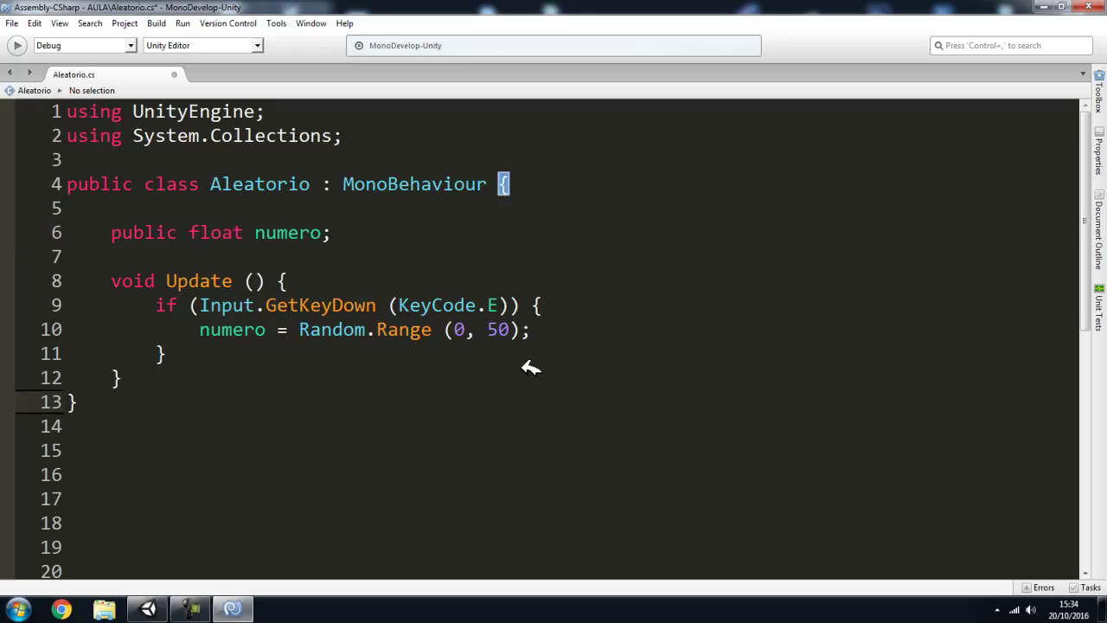
click(512, 330)
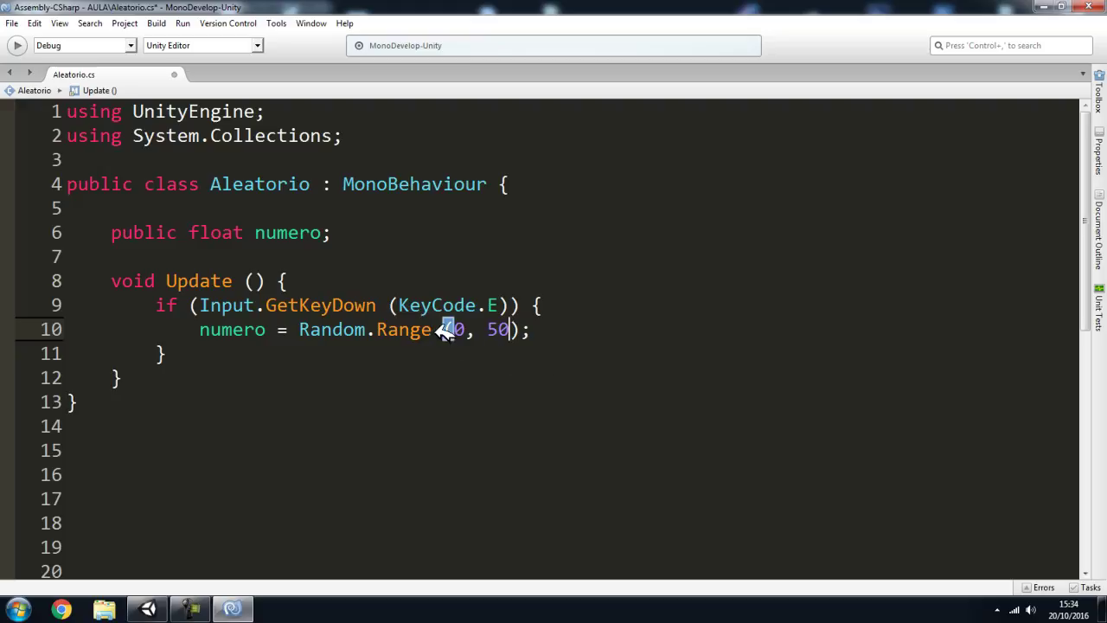
click(12, 23)
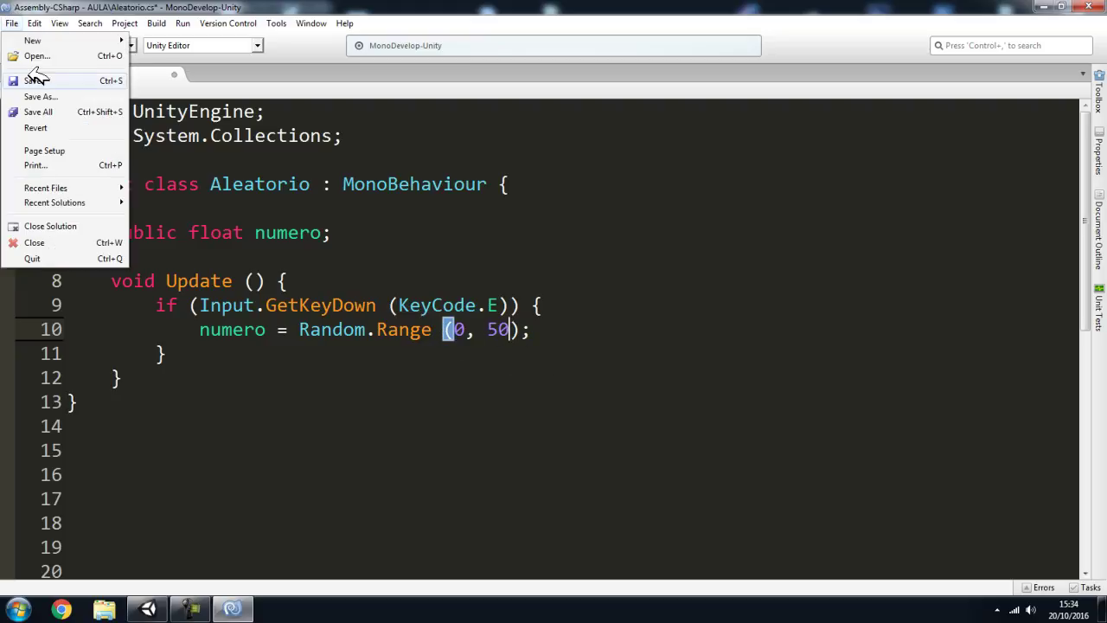
click(34, 76)
click(147, 609)
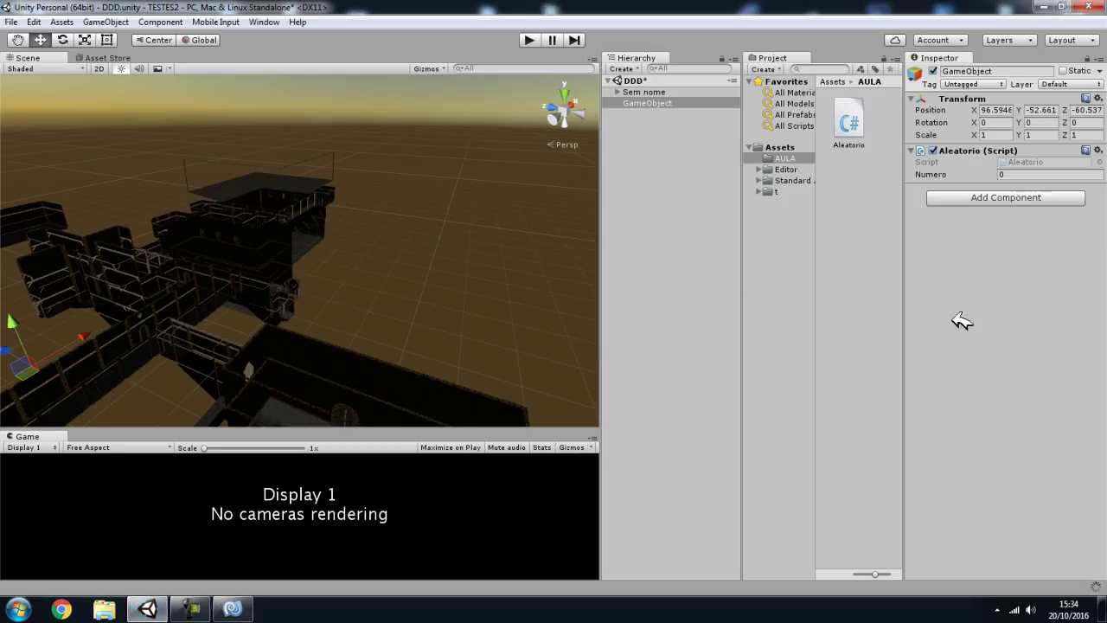
Step: Play-test again, with Numero rolling 27 then 15, and return to the script editor
click(531, 40)
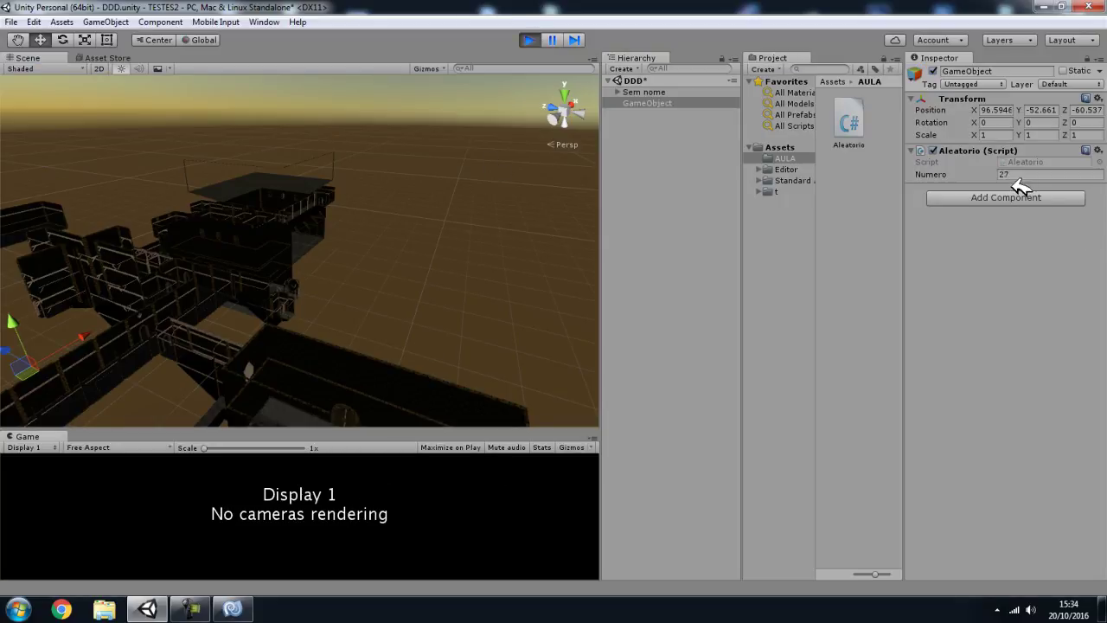
click(529, 40)
click(232, 609)
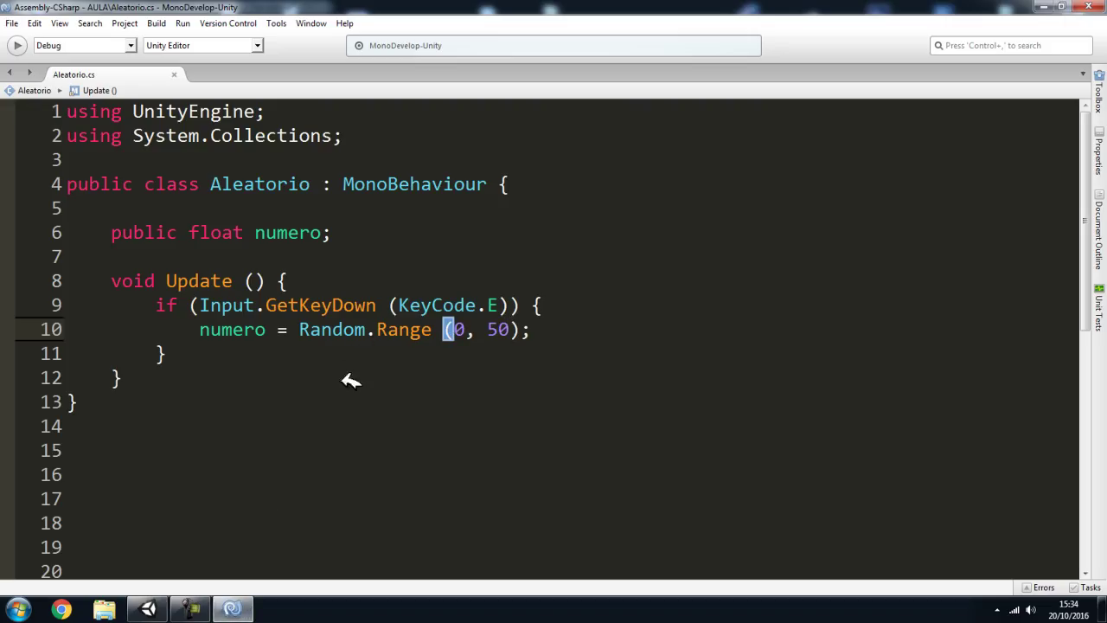
Step: Make the arguments floats so the call reads Random.Range (0.0f, 50.0f)
click(475, 330)
text(.0rf)
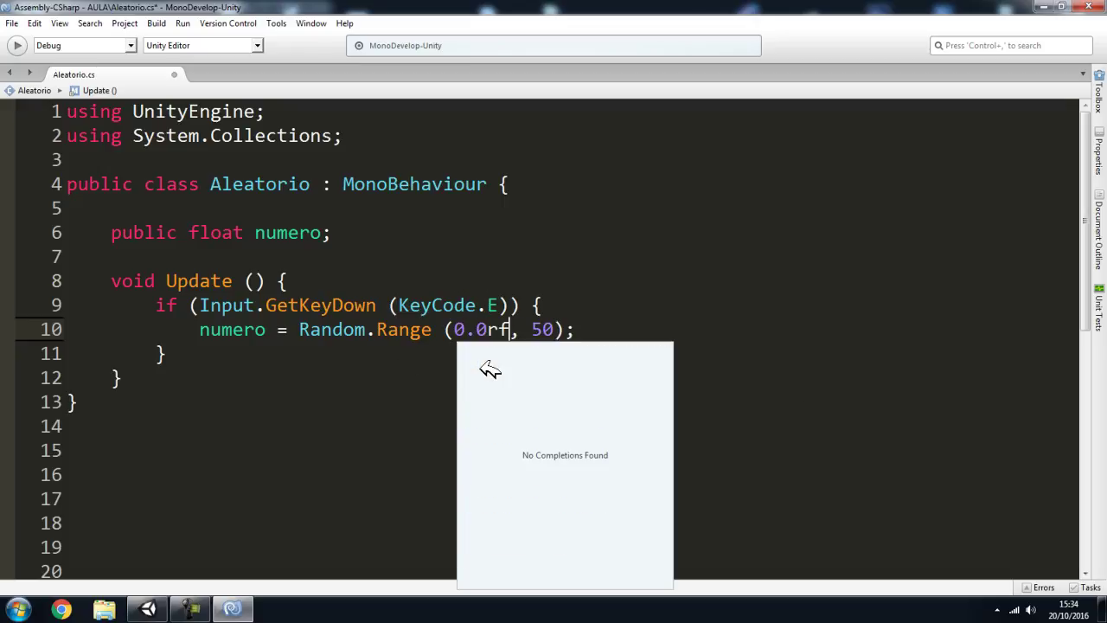
key(BackSpace)
key(BackSpace)
text(f)
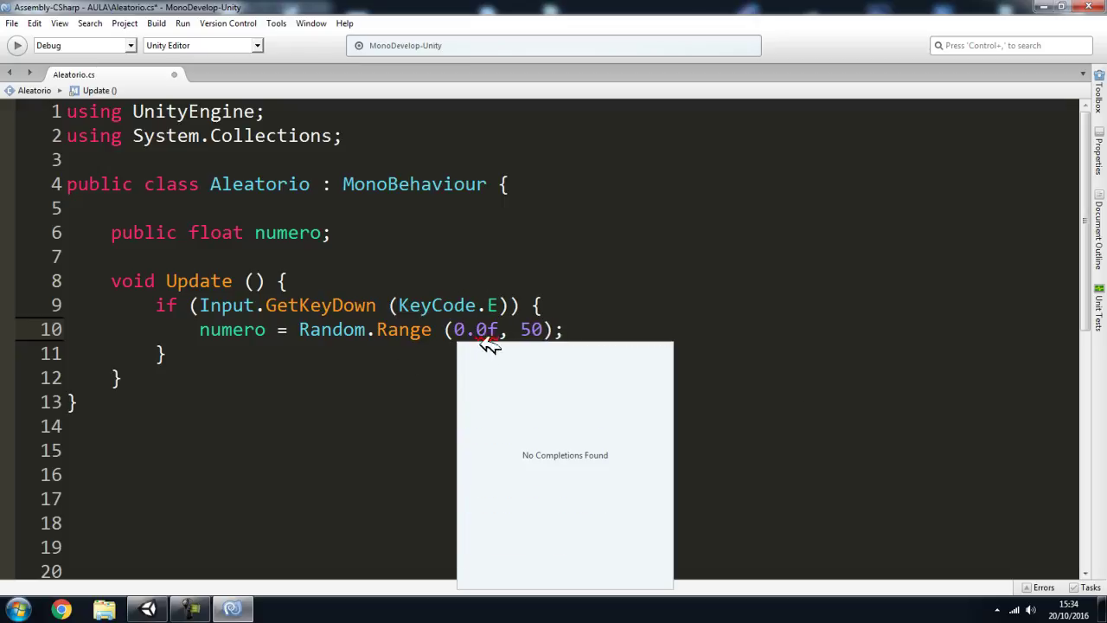
click(455, 331)
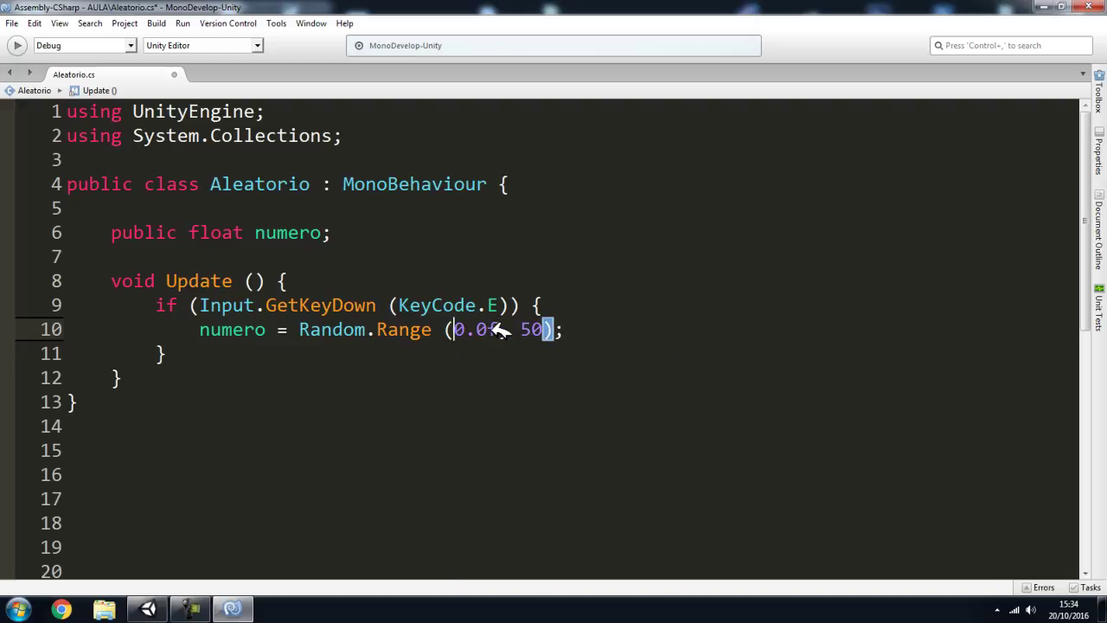
click(546, 330)
text(.0f)
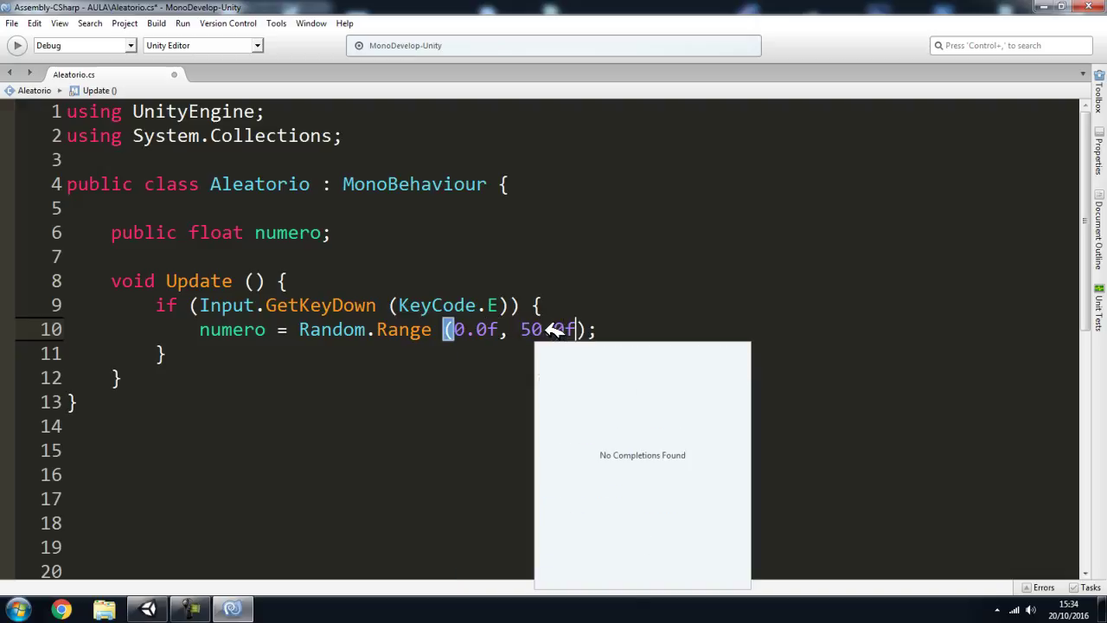
click(582, 330)
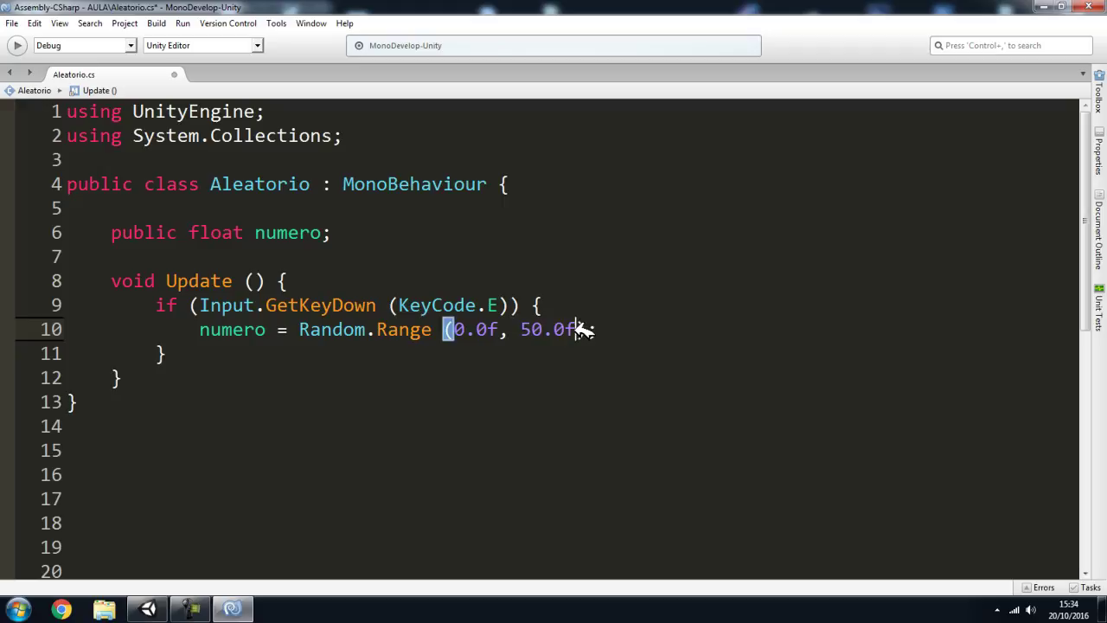
Step: Save Aleatorio.cs and return to the Unity editor
click(34, 23)
mouse_move(12, 23)
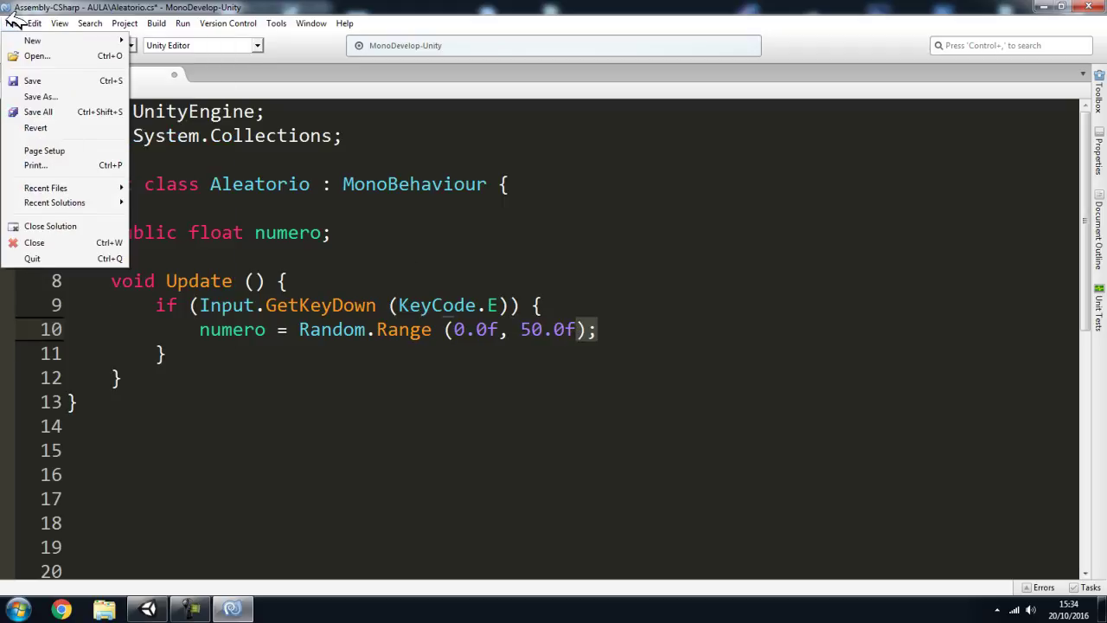
click(42, 77)
click(148, 609)
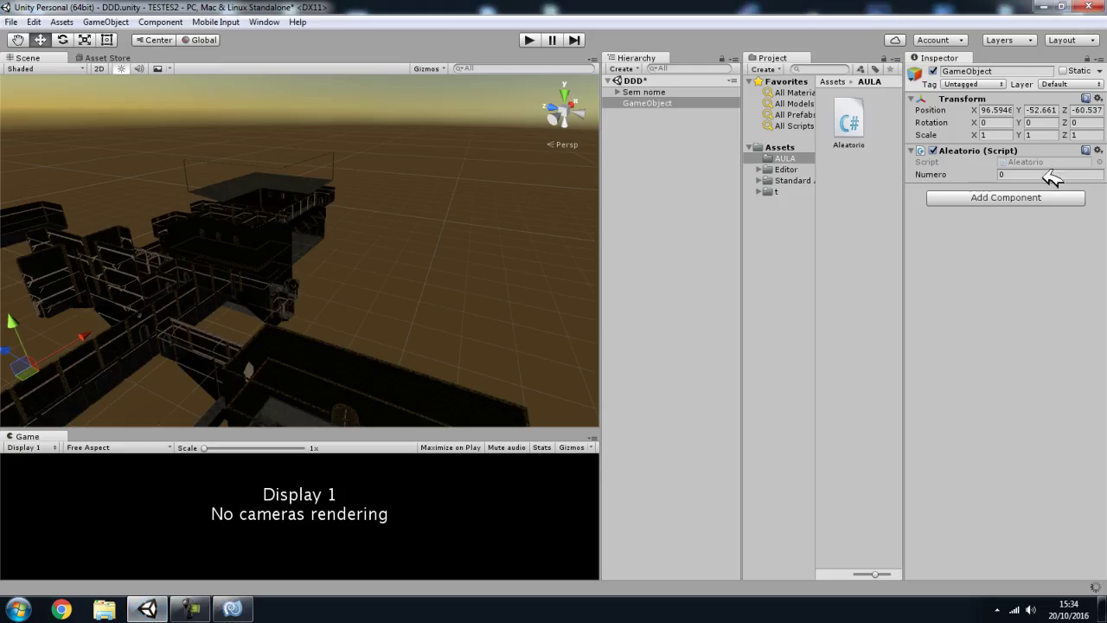
Step: Play the scene to see Numero roll decimals like 48.30263, then stop and return to Aleatorio.cs
click(531, 39)
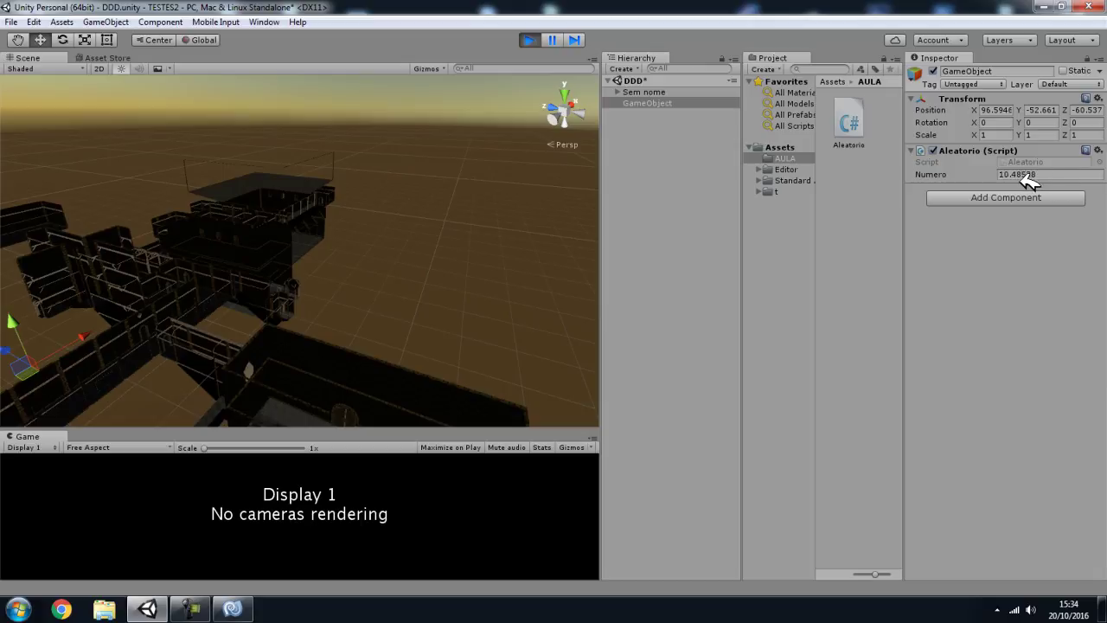
click(540, 39)
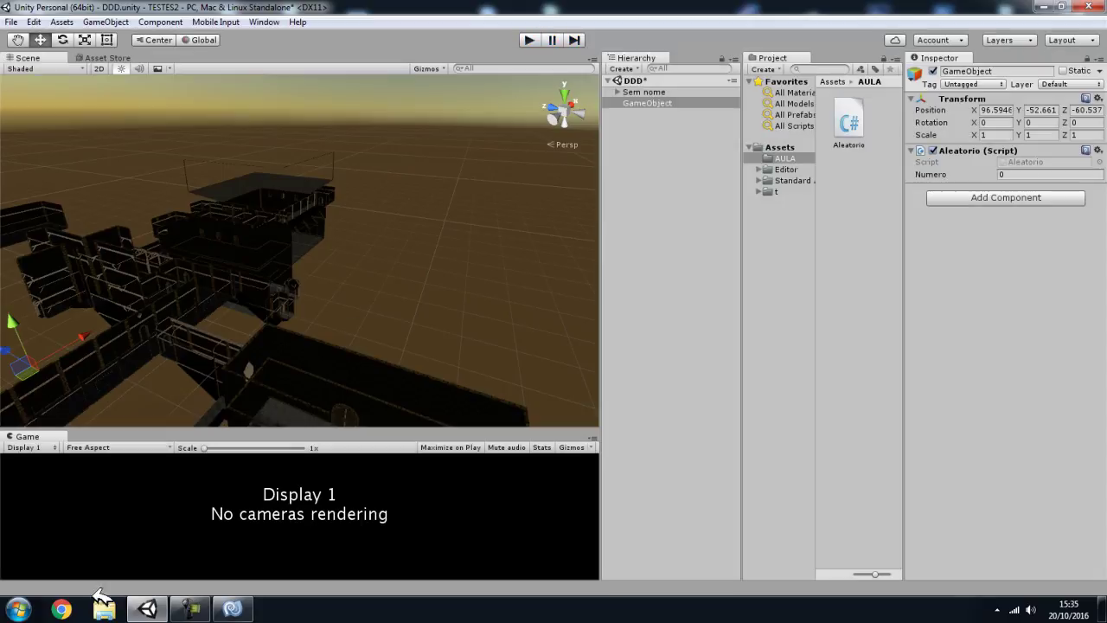
click(232, 609)
click(289, 249)
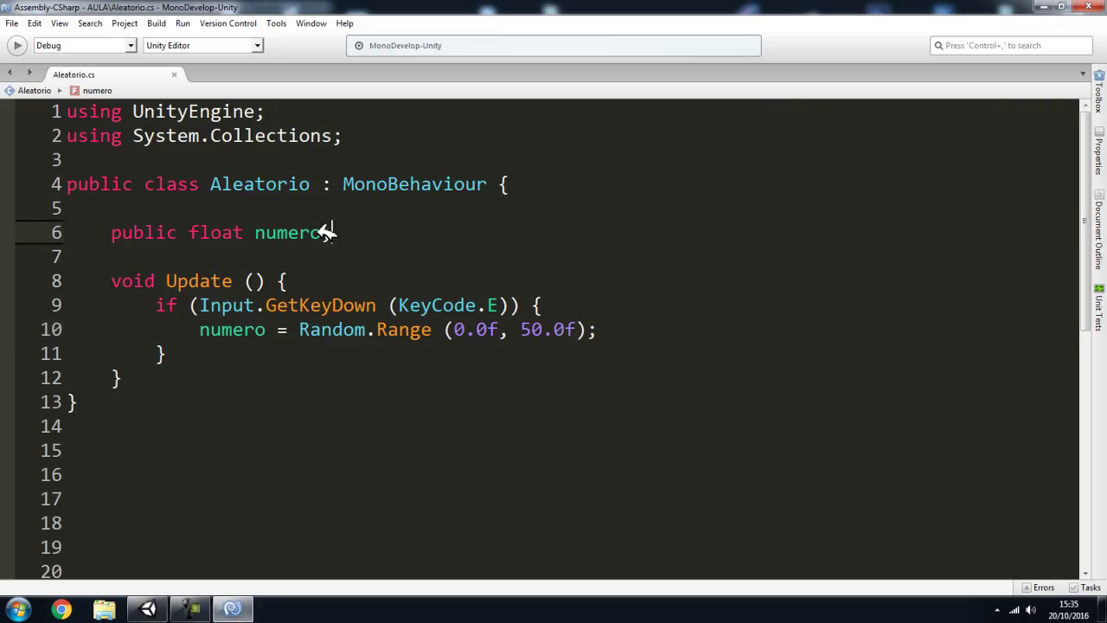
Step: Declare public int numInteiro above the field and rename numero to numQuebrado
click(213, 210)
key(Return)
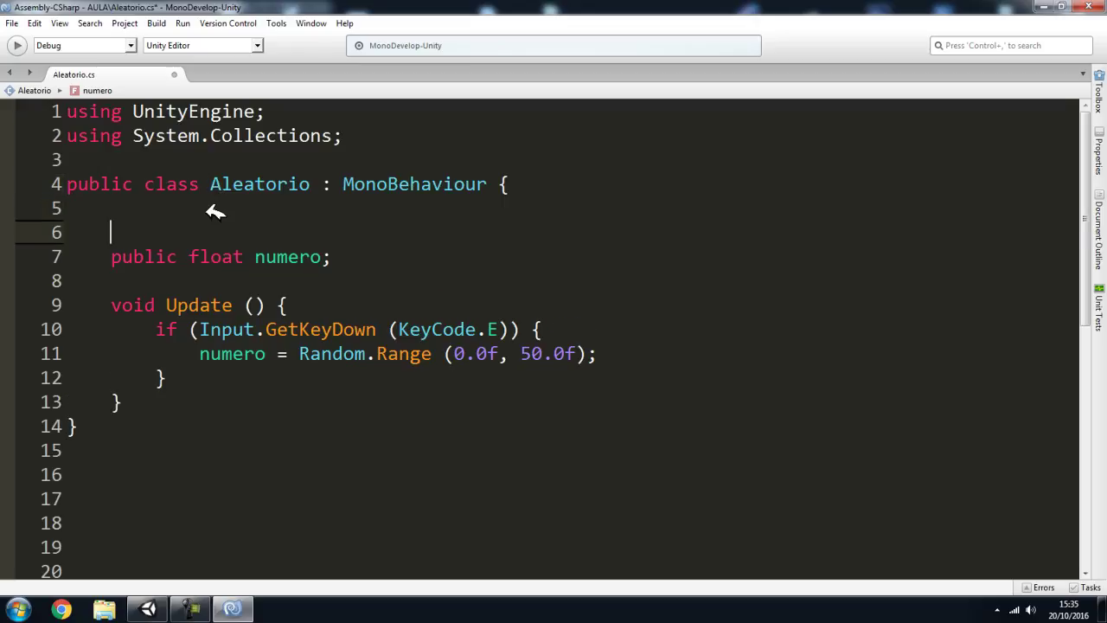
text(public int numInteiro)
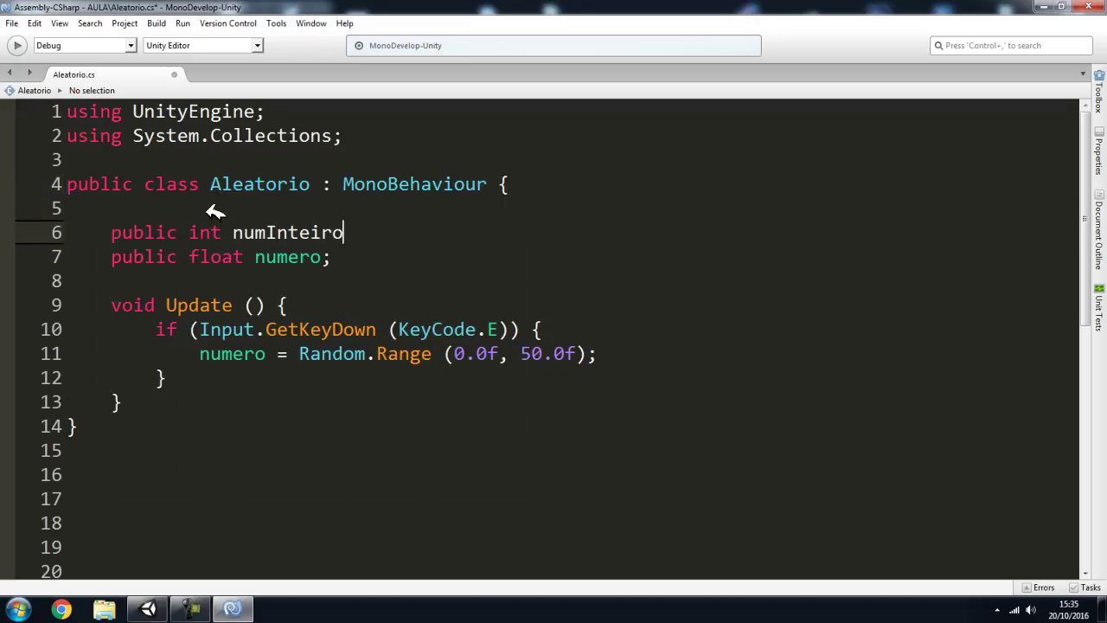
double_click(286, 256)
text(n)
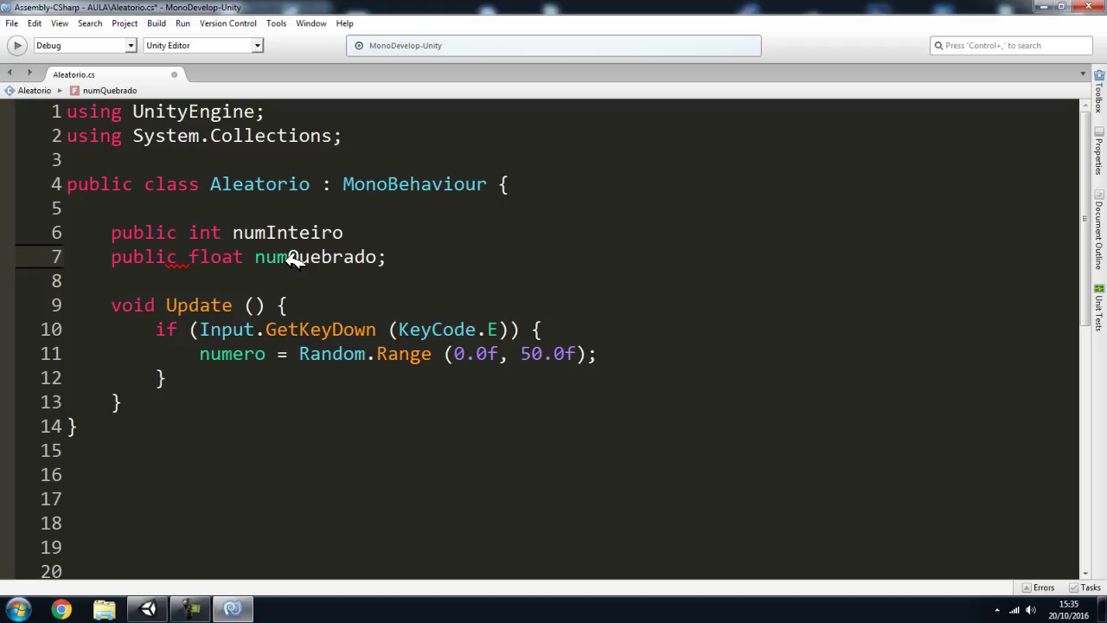
Step: Replace numero on line 11 with numInteiro
click(502, 367)
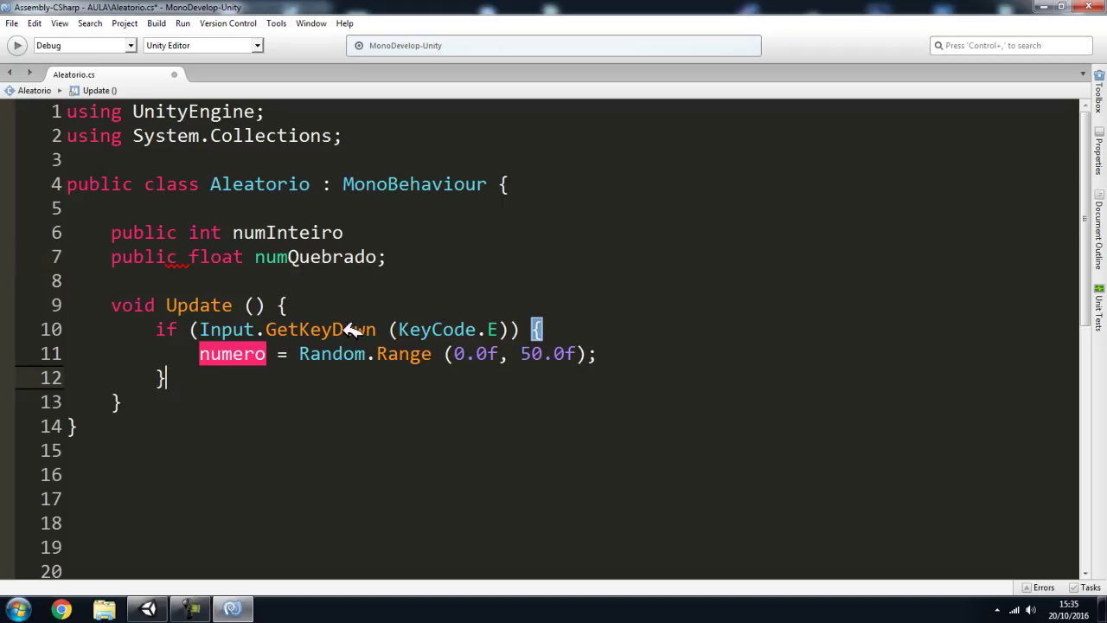
click(286, 232)
click(260, 353)
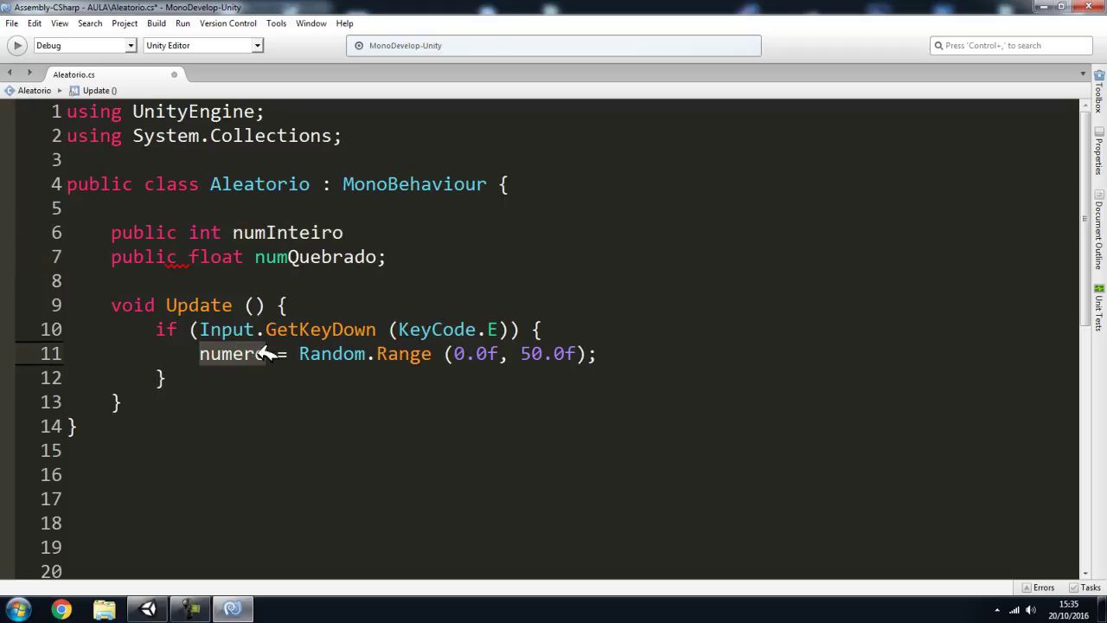
text(numInteiro)
Step: Rewrite the line 11 call as Random.Range (-1, 1); using autocomplete
drag(341, 352, 812, 380)
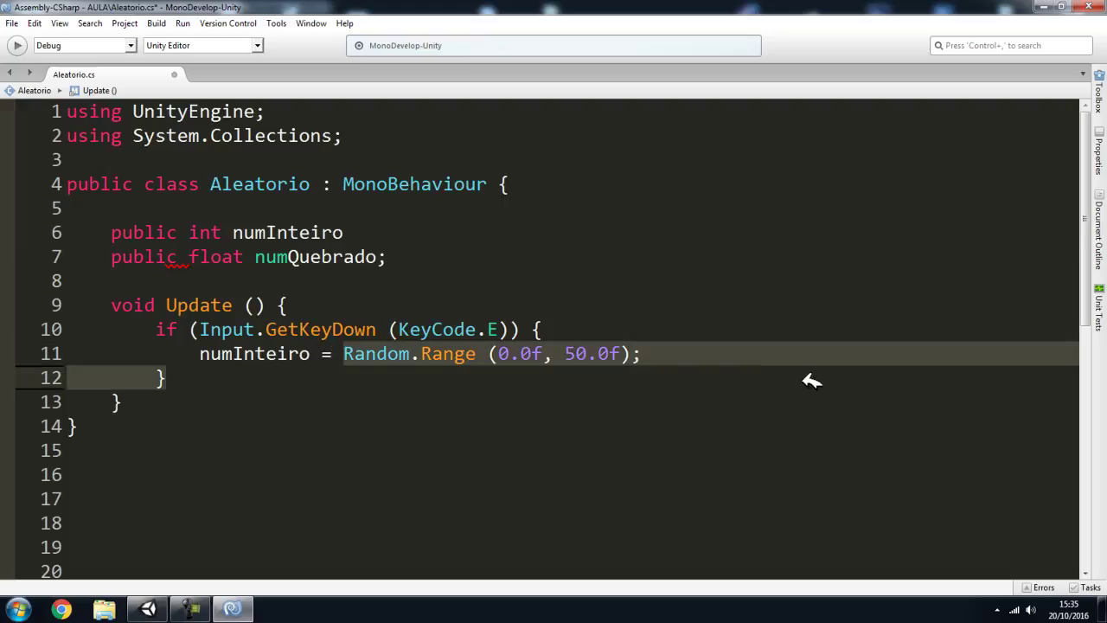
click(811, 381)
drag(657, 353, 346, 355)
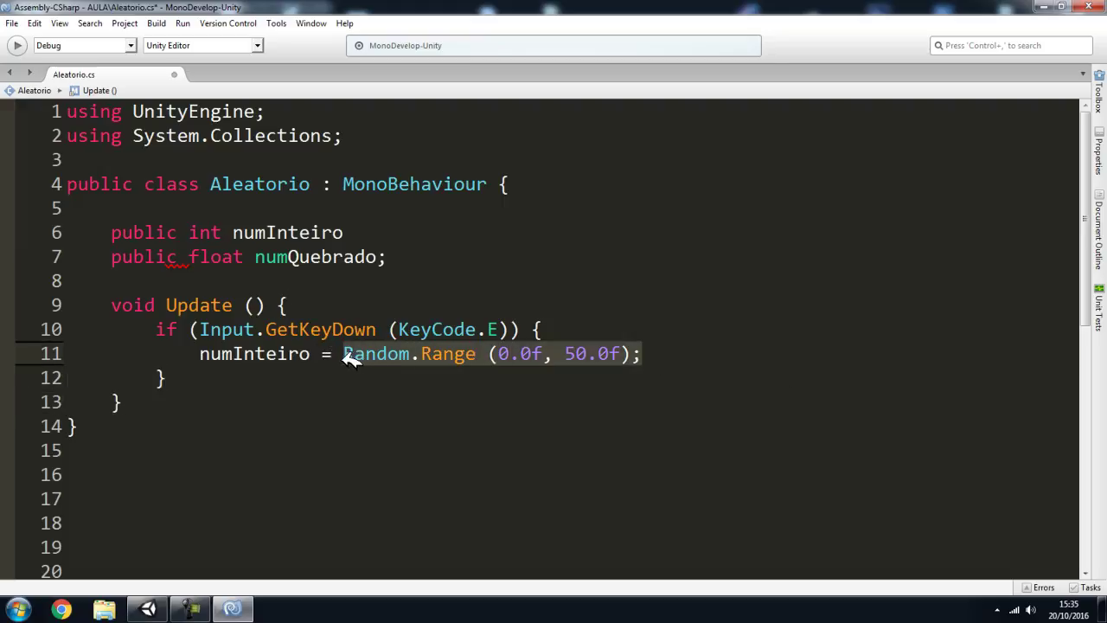
text(rand)
key(Return)
text(.ra)
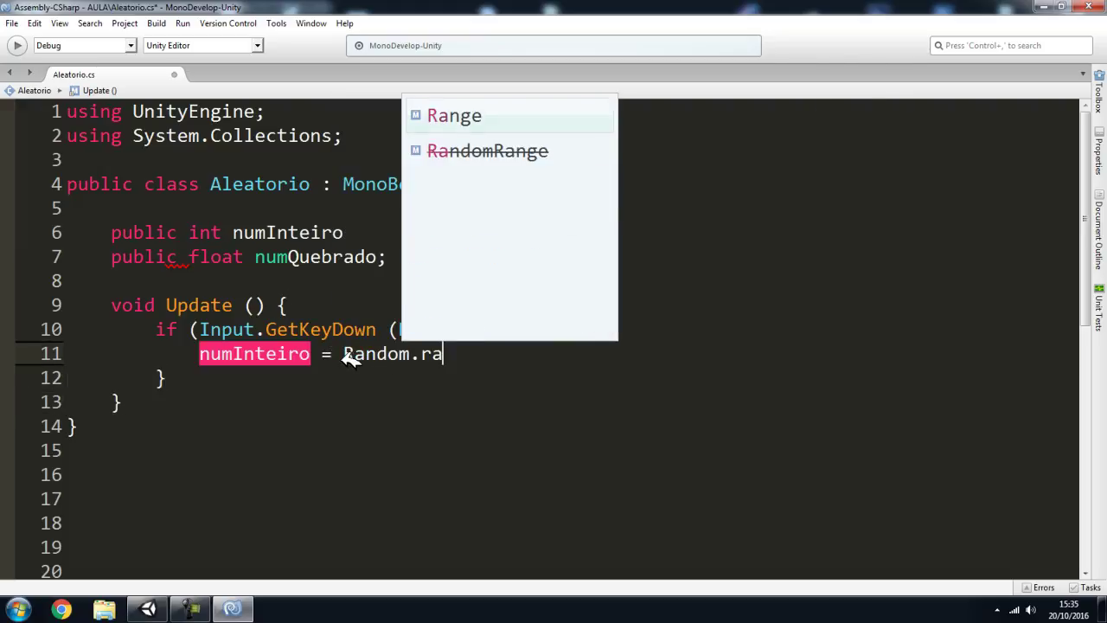
key(Return)
text((-1, 1)
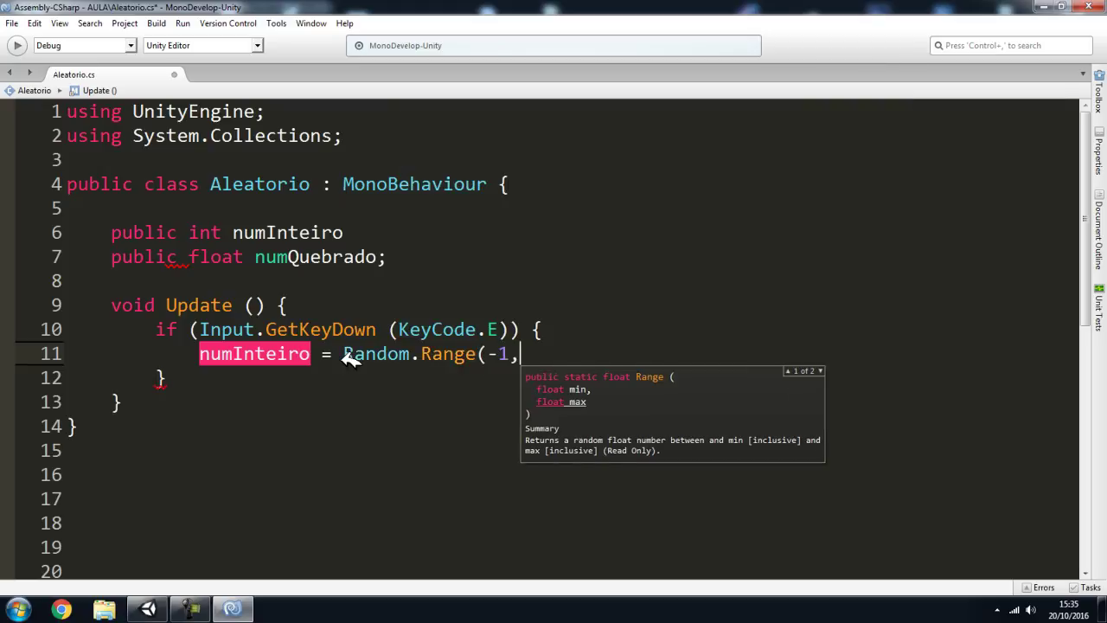
text();)
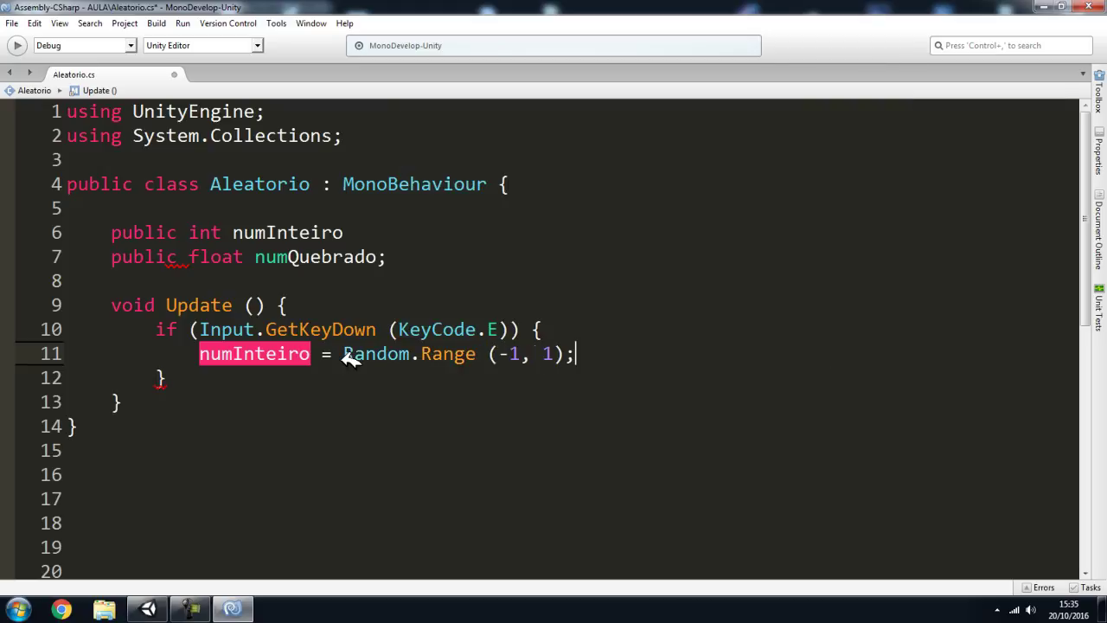
key(Return)
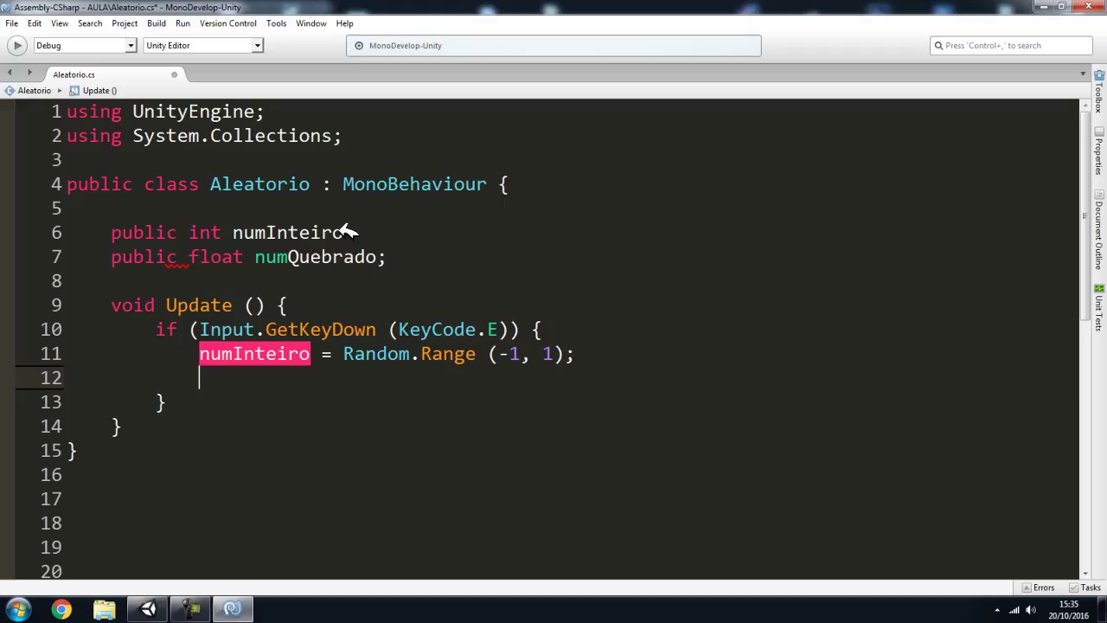
Step: Copy the numQuebrado name onto the empty line 12
click(348, 232)
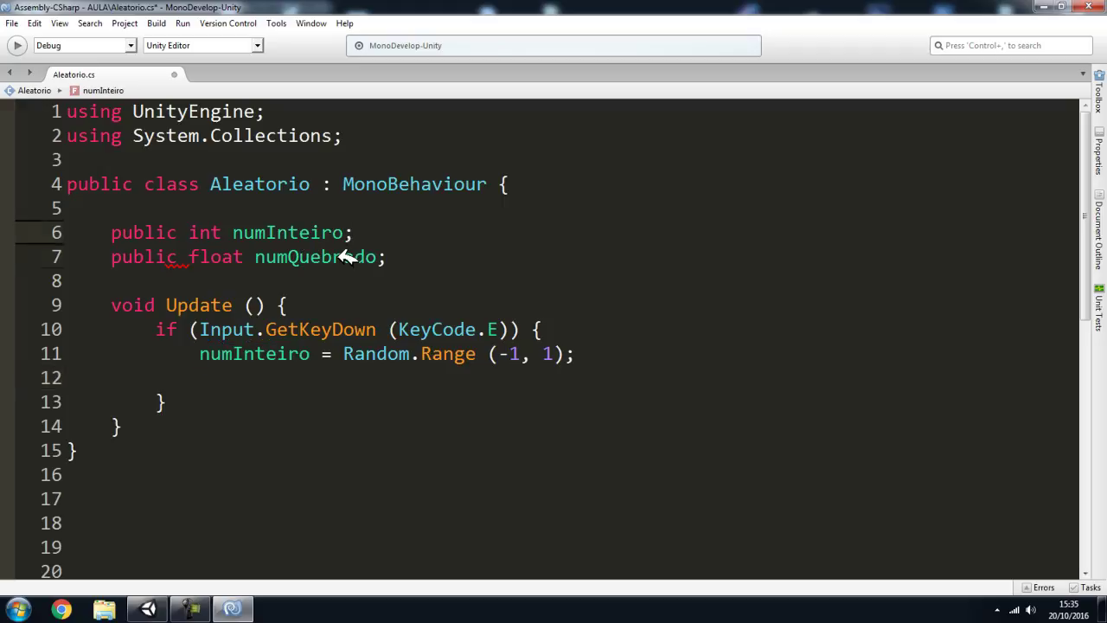
double_click(356, 257)
key(ctrl+c)
click(289, 378)
key(ctrl+v)
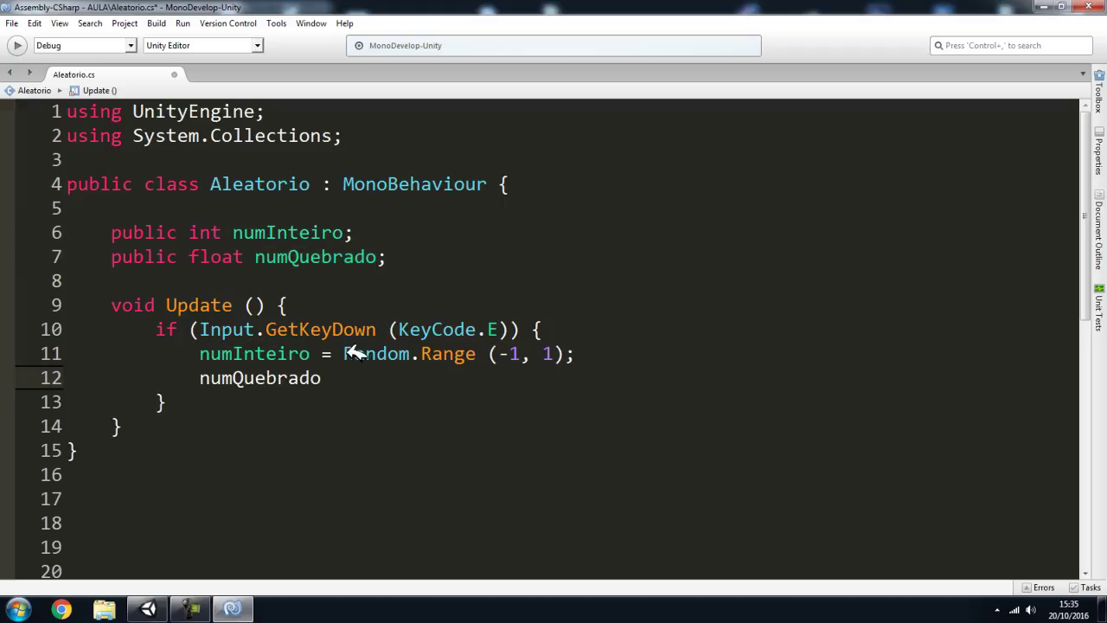
Step: Copy the Random.Range assignment after numQuebrado and change its range to (-1.0f, 1.0f)
drag(321, 354, 574, 353)
key(ctrl+c)
click(443, 381)
key(ctrl+v)
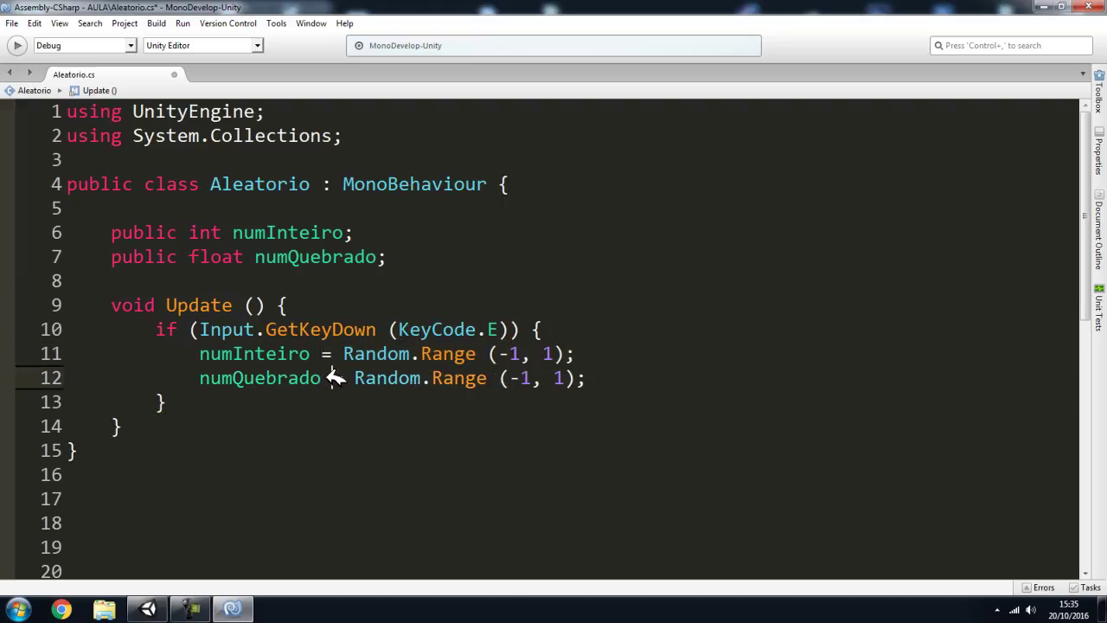
text((-1)
text(.0f)
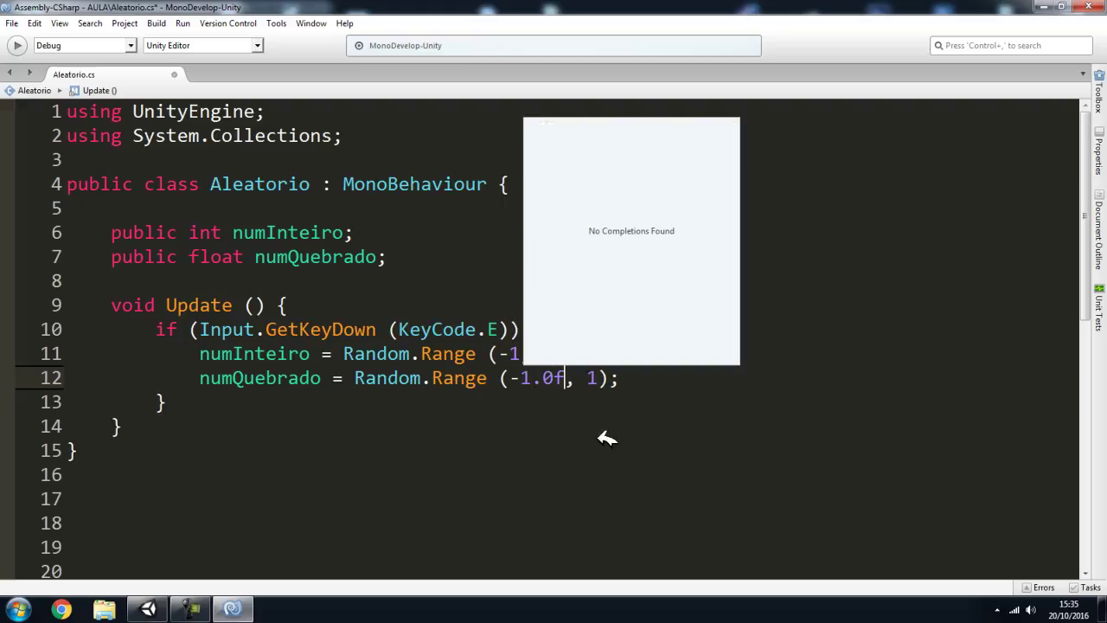
click(597, 378)
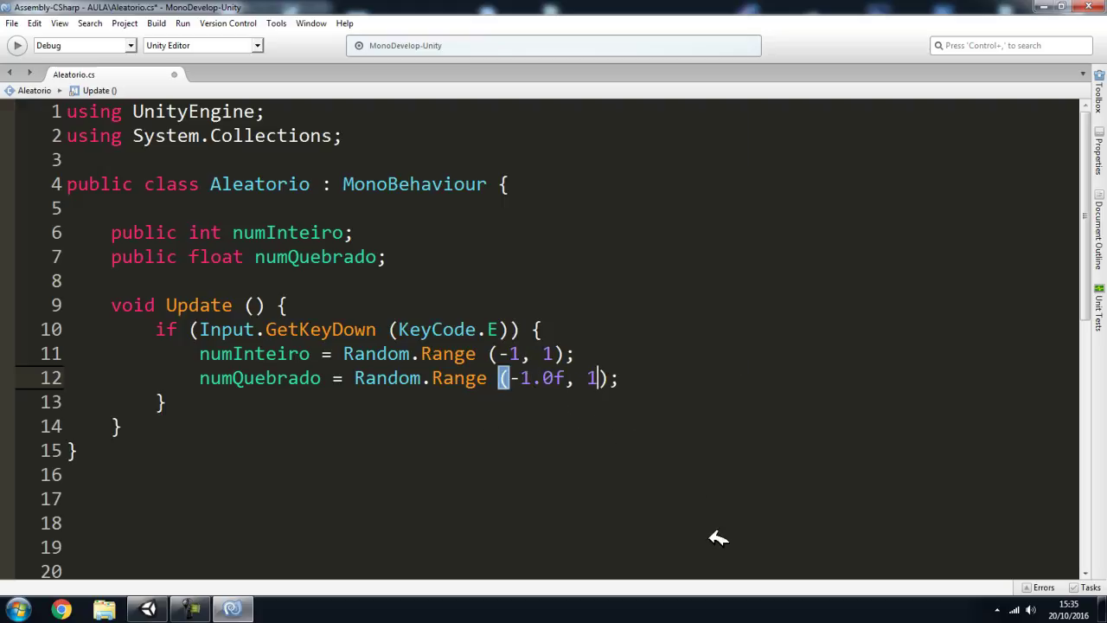
text(.0f)
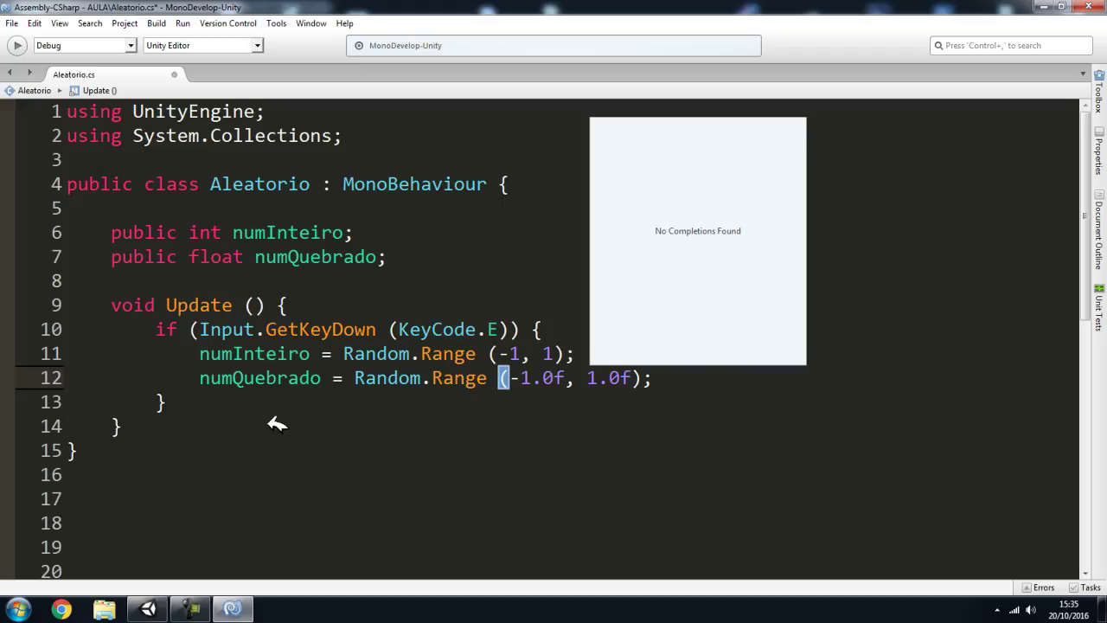
click(279, 378)
Step: Review the int and float types of the two fields, then save the script
click(266, 354)
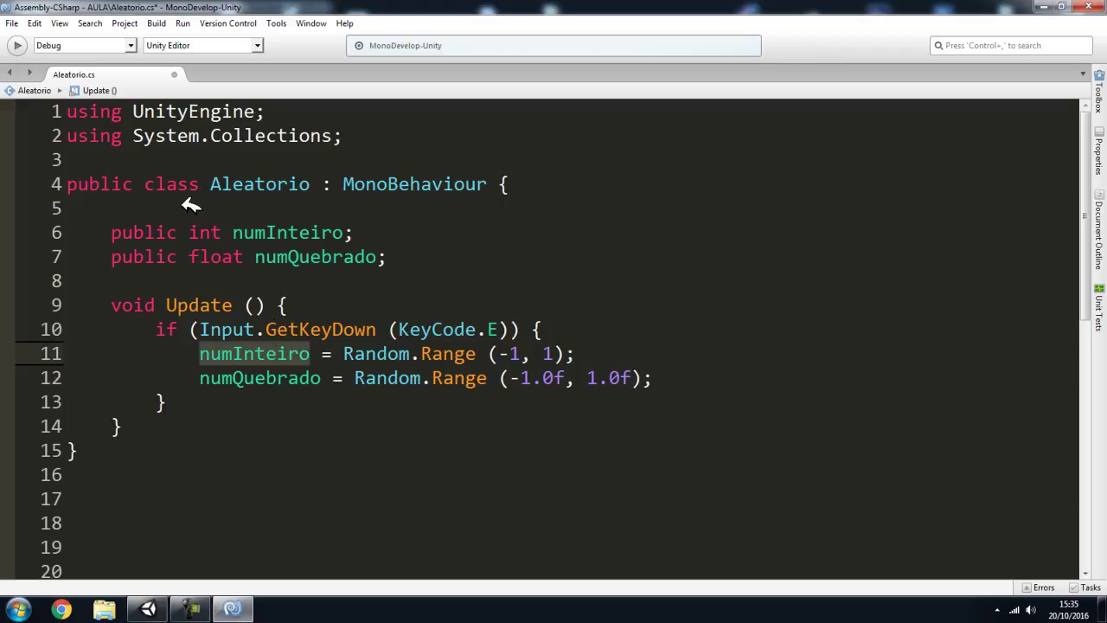
click(212, 232)
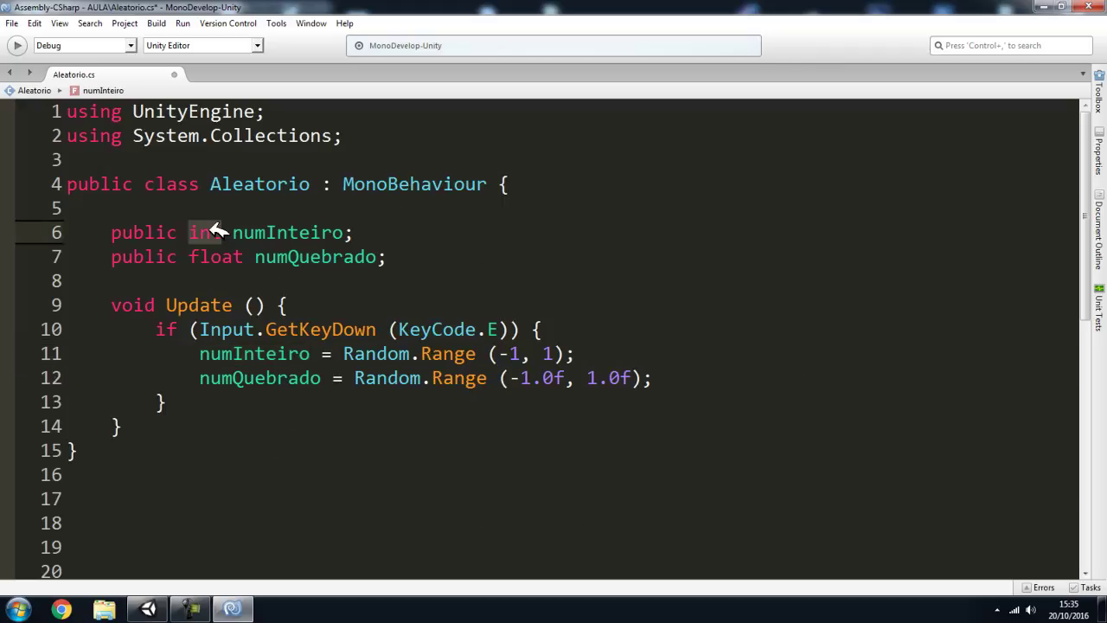
click(217, 256)
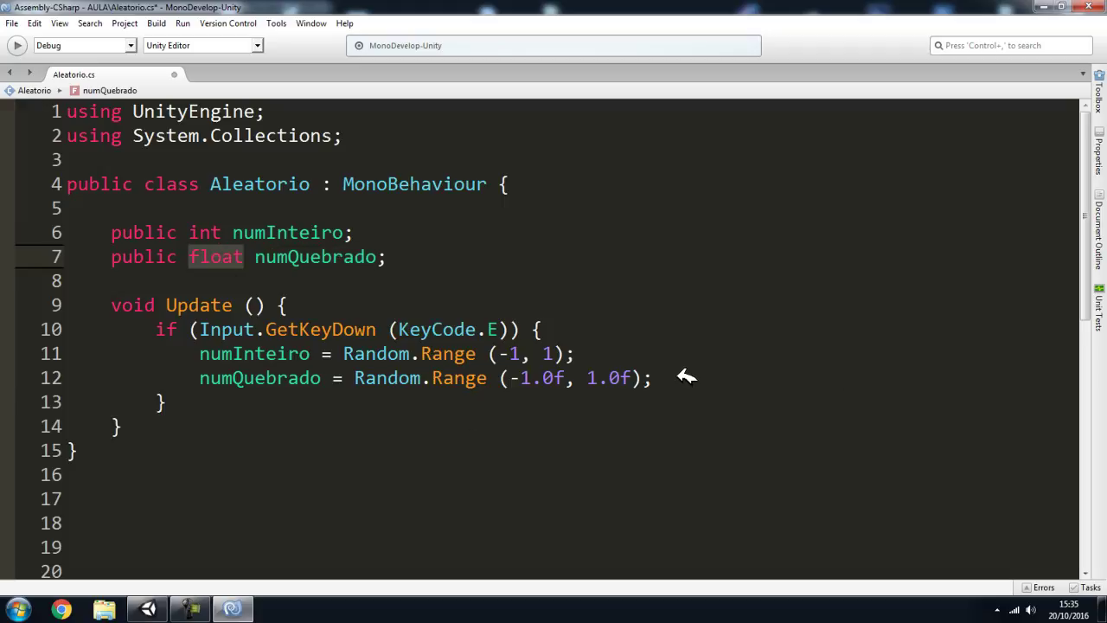
drag(679, 377, 203, 377)
click(370, 330)
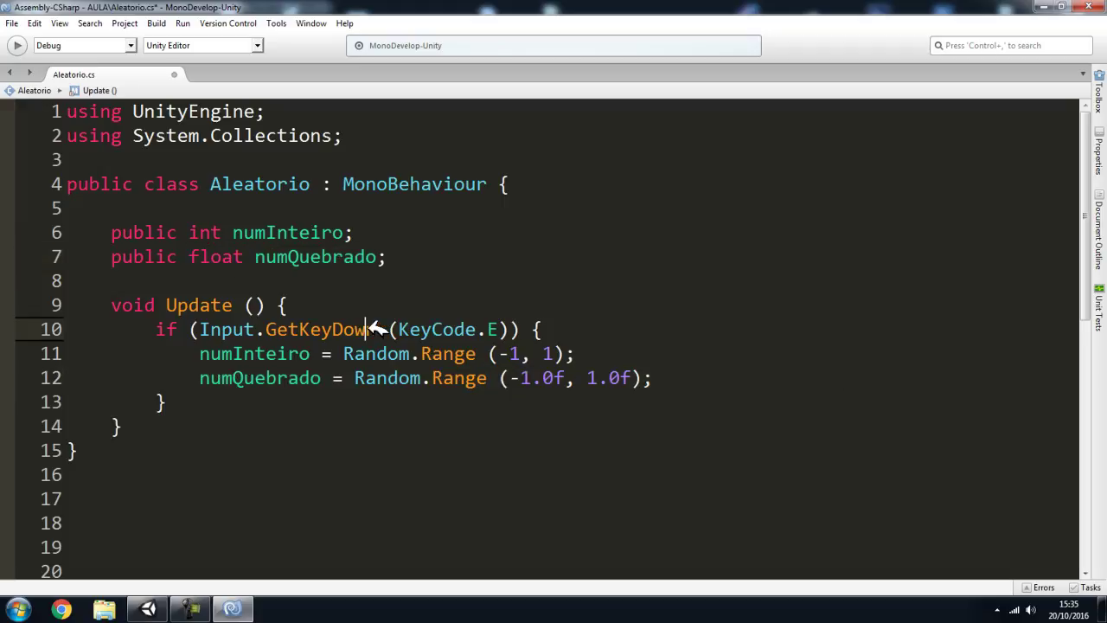
click(12, 23)
click(32, 80)
Step: Walk through the (-1, 1) and (-1.0f, 1.0f) ranges, then return to Unity
click(261, 354)
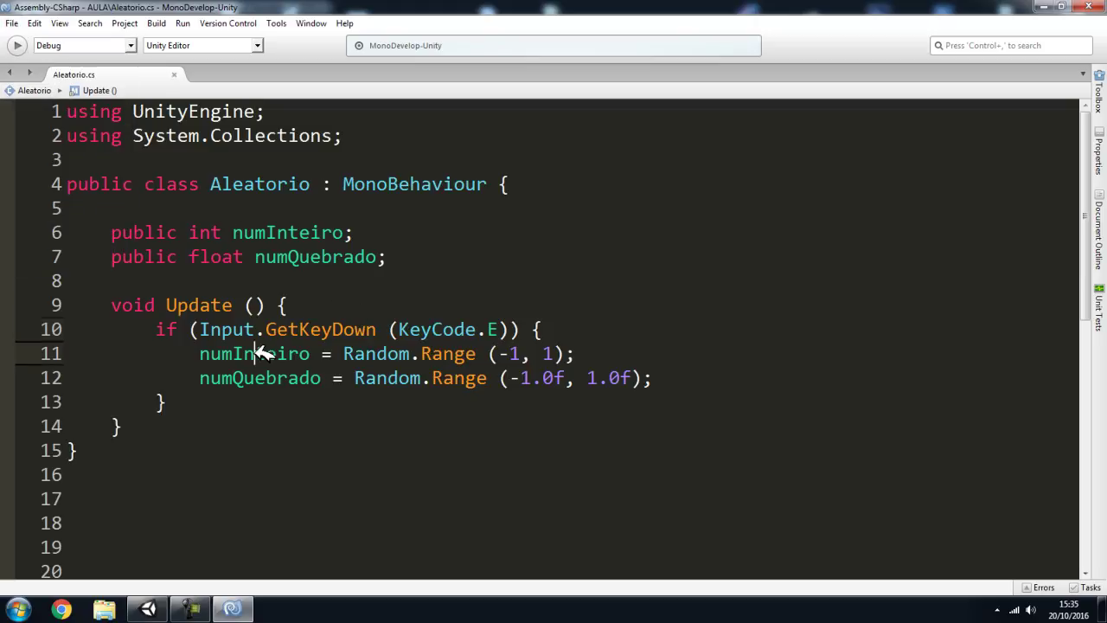
click(560, 354)
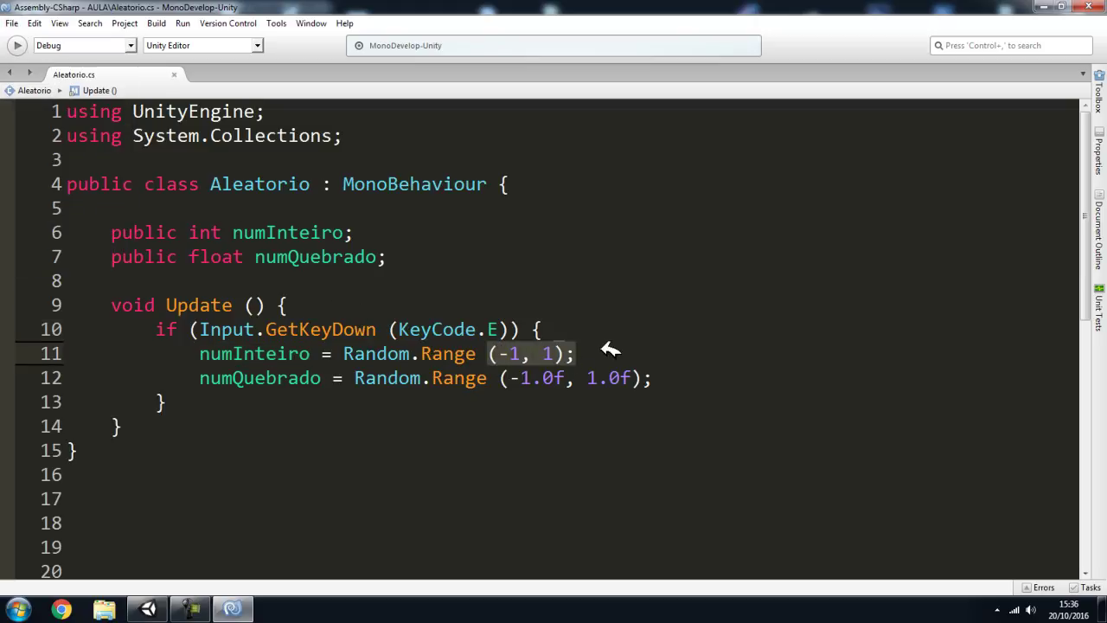
click(267, 378)
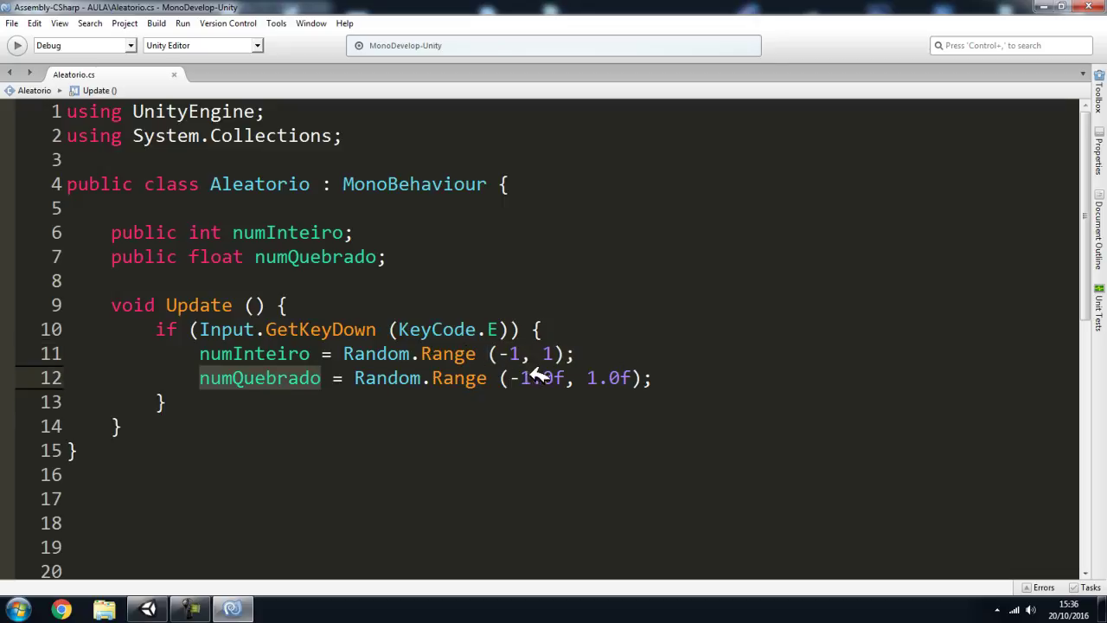
click(501, 378)
drag(506, 378, 697, 378)
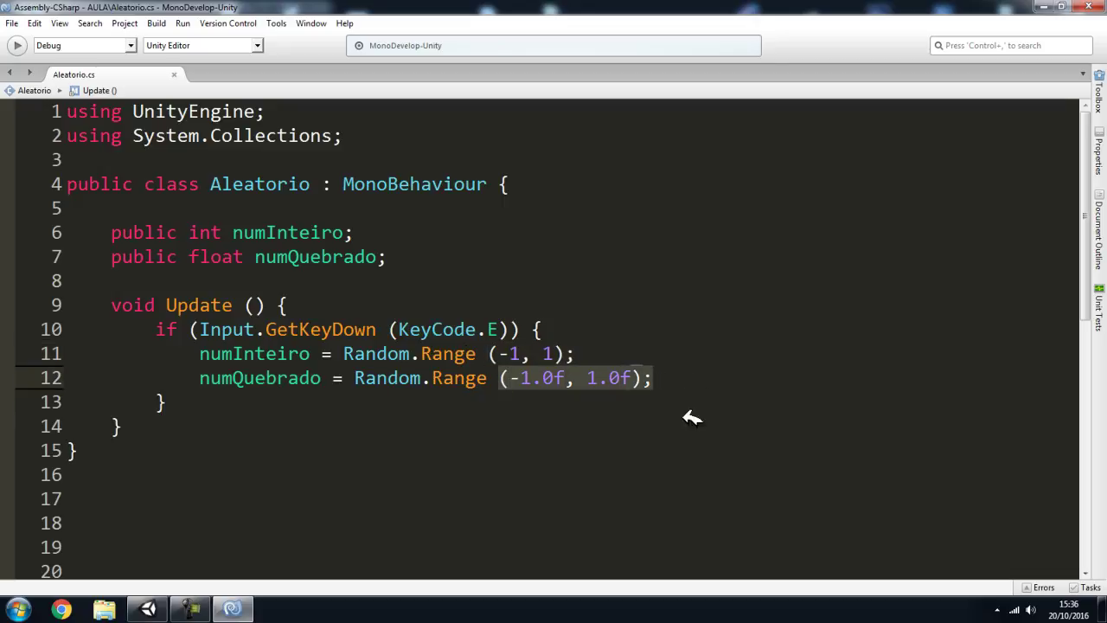
click(537, 378)
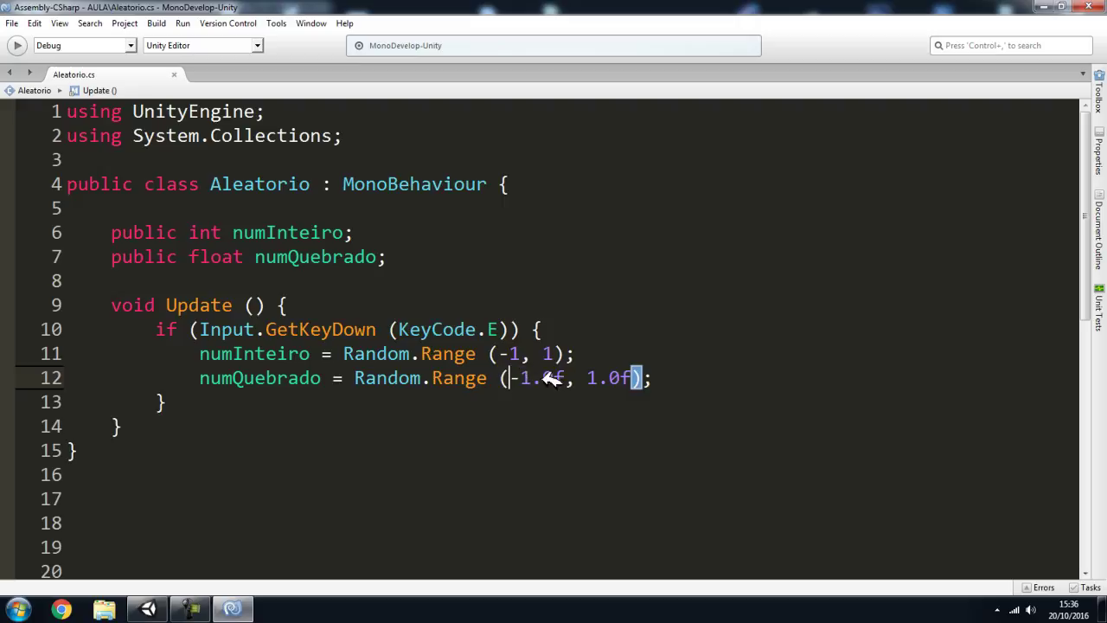
click(148, 609)
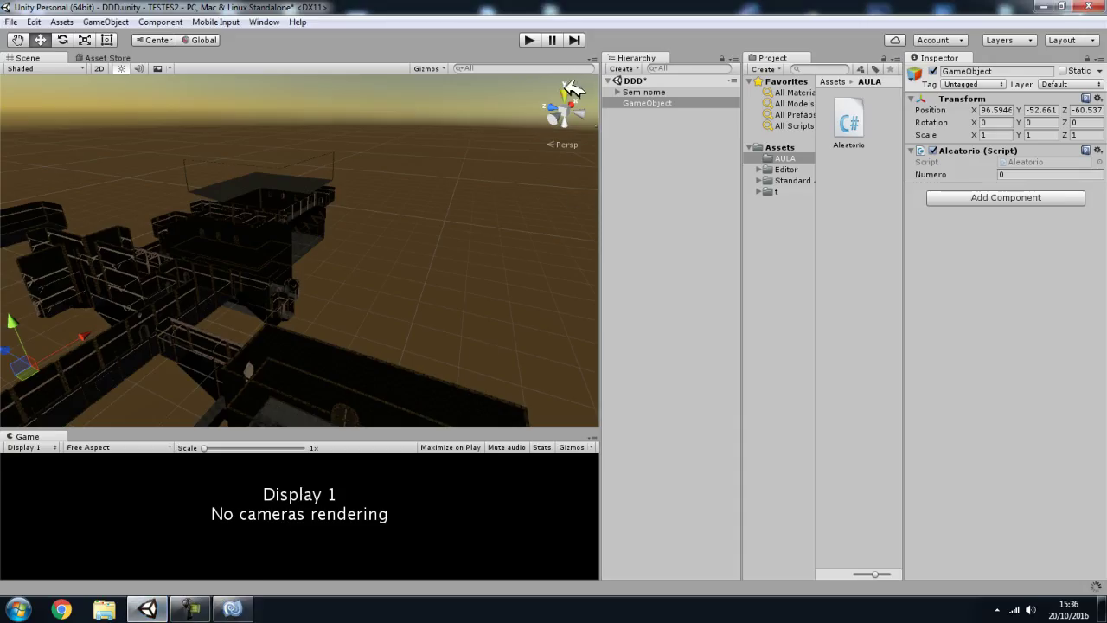
Step: Play the scene and trigger E, watching Num Inteiro roll -1 or 0 and Num Quebrado decimals
click(537, 41)
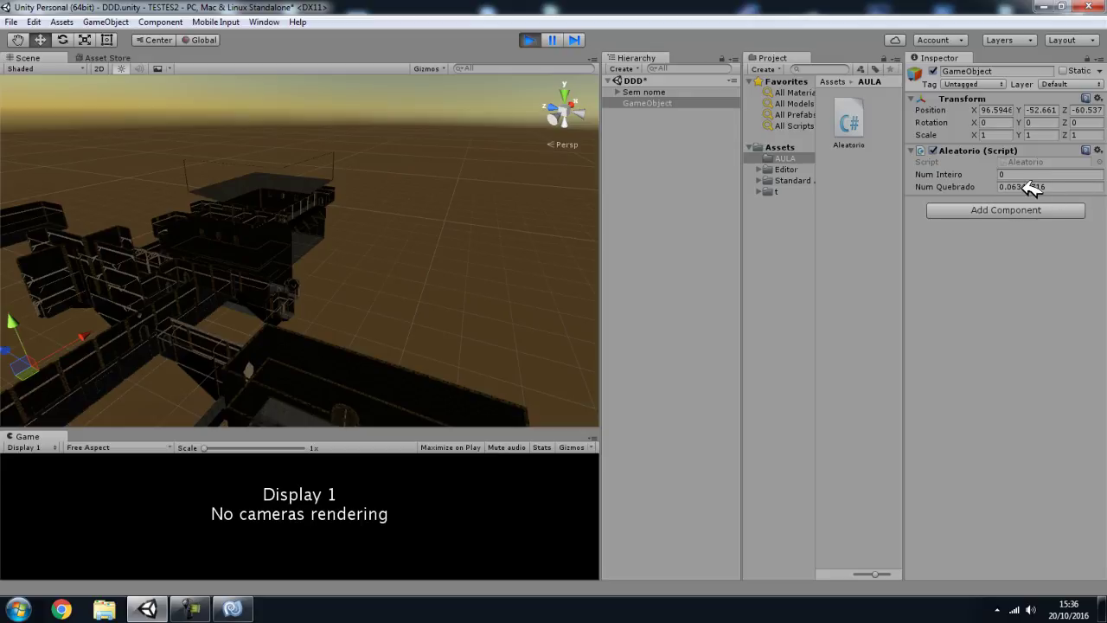
click(960, 176)
click(1042, 309)
Step: Stop the play test and go back to the integer Random.Range call in Aleatorio.cs
click(534, 36)
click(232, 609)
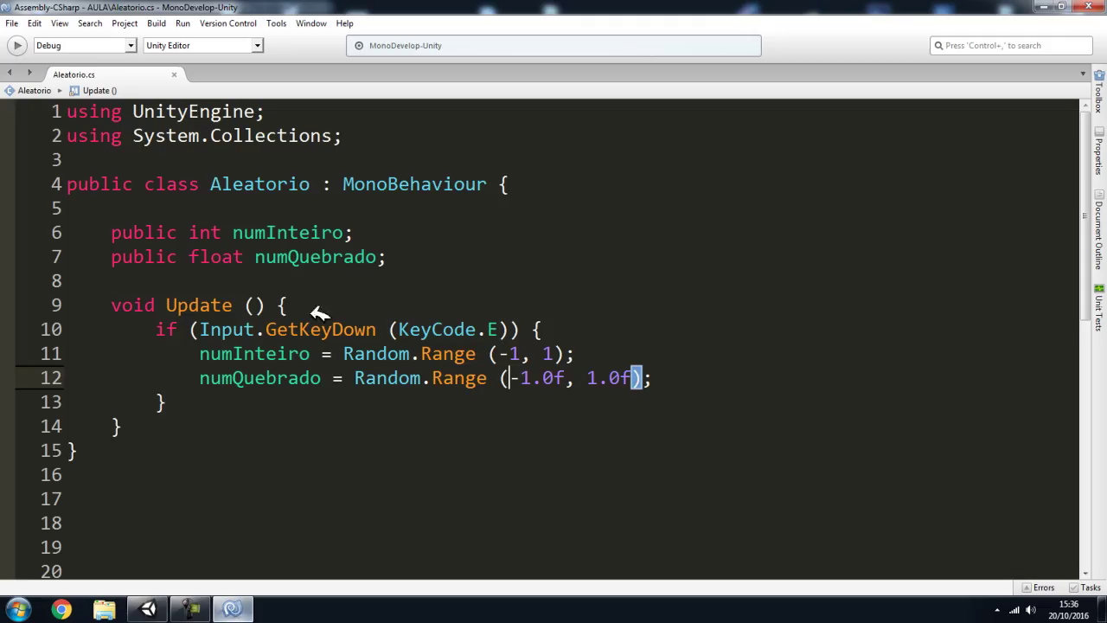
click(545, 352)
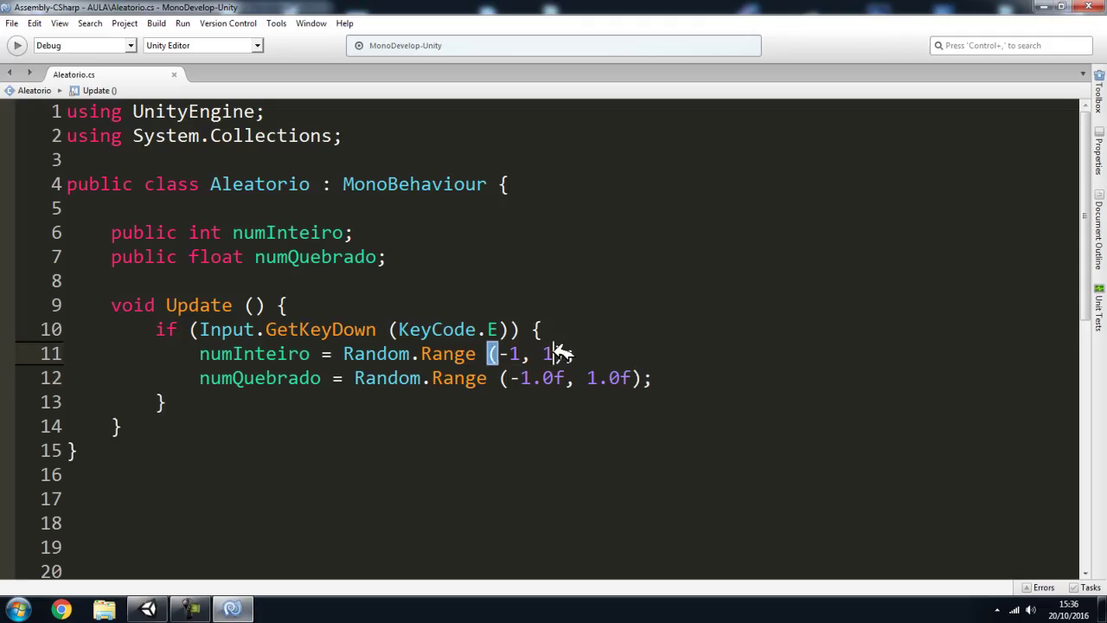
double_click(551, 353)
click(545, 351)
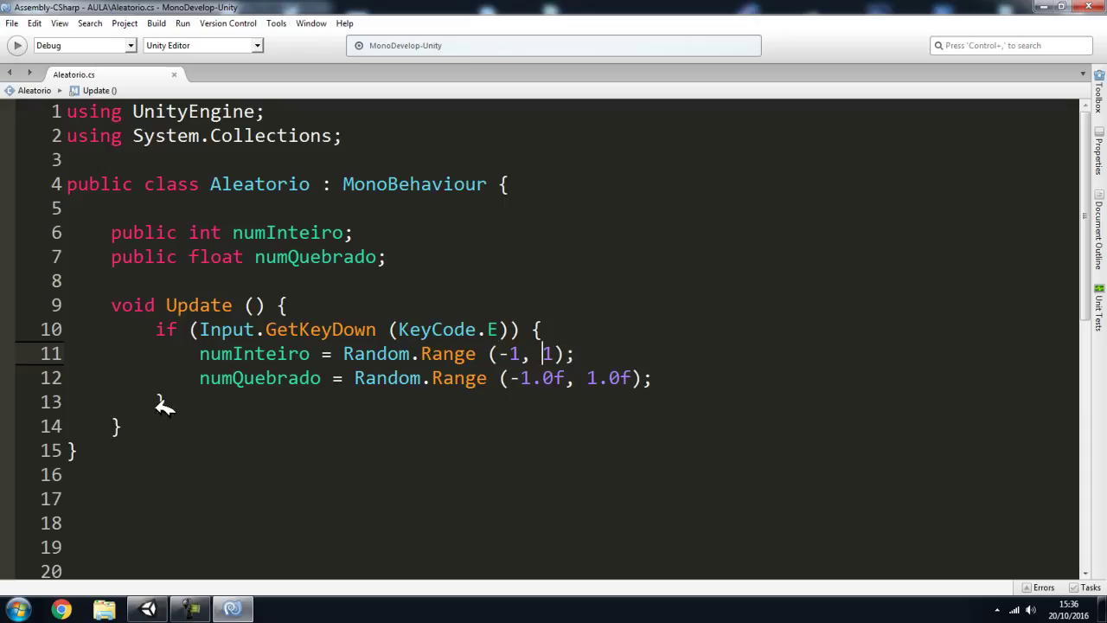
Step: Explain the upper limit 1 on line 11 and where the if block closes
click(192, 401)
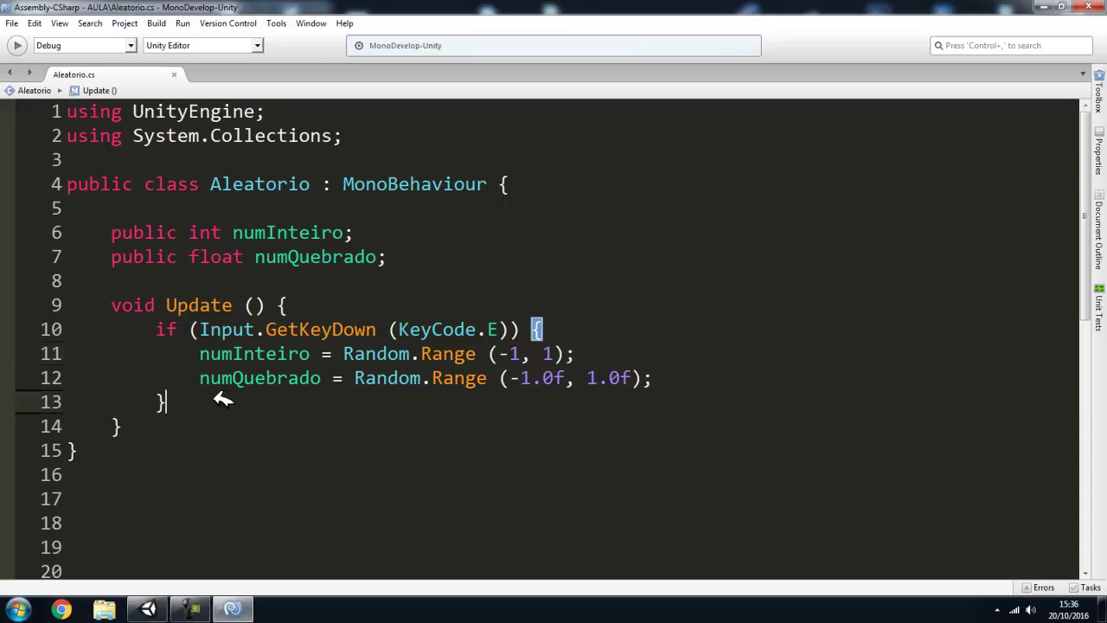
double_click(552, 351)
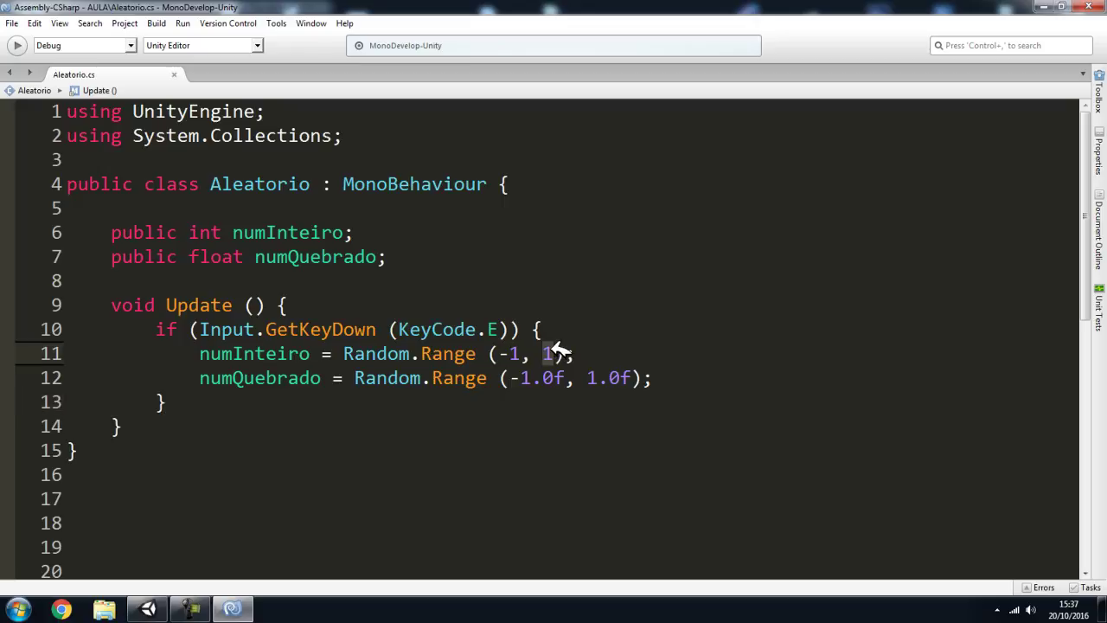
click(190, 404)
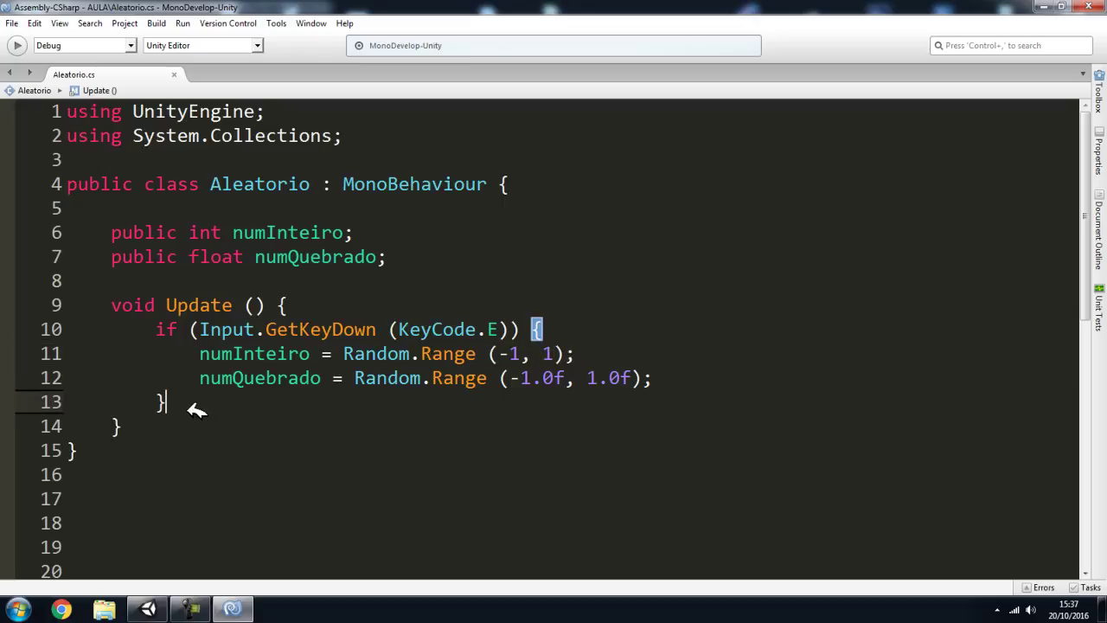
double_click(550, 353)
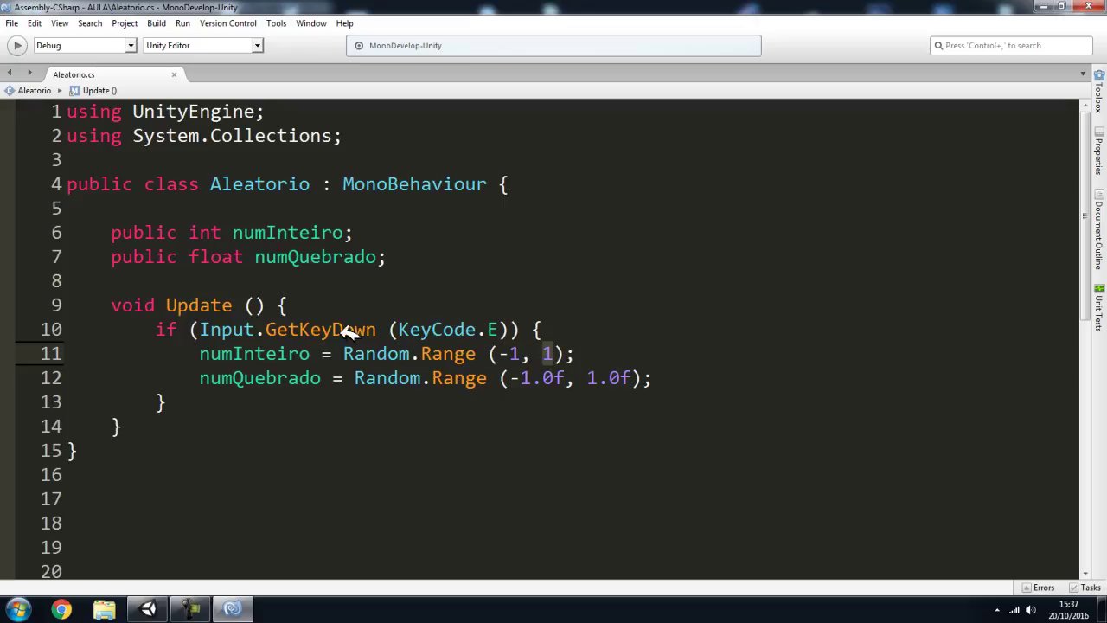
click(211, 377)
click(199, 391)
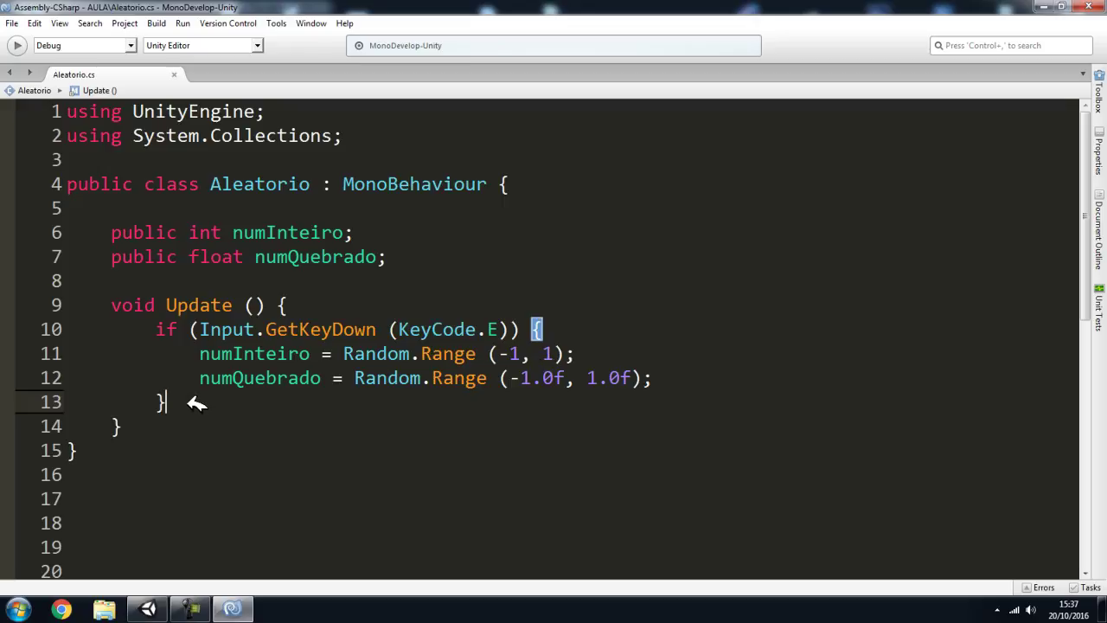
click(548, 352)
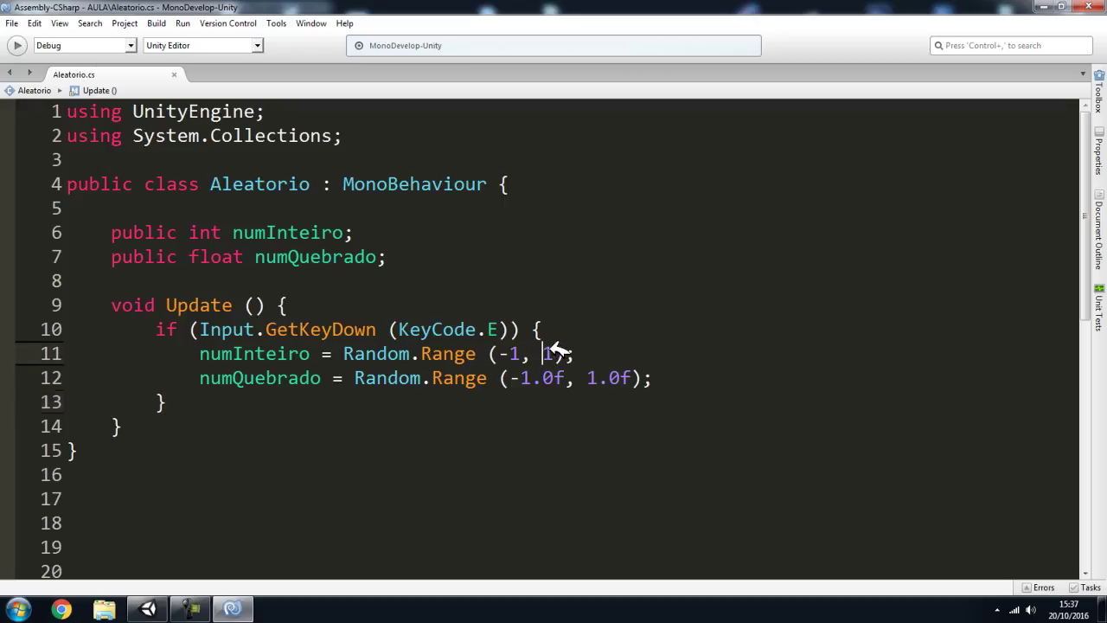
Step: Point out the numInteiro declaration and both the integer and float Random.Range calls
click(246, 358)
click(307, 225)
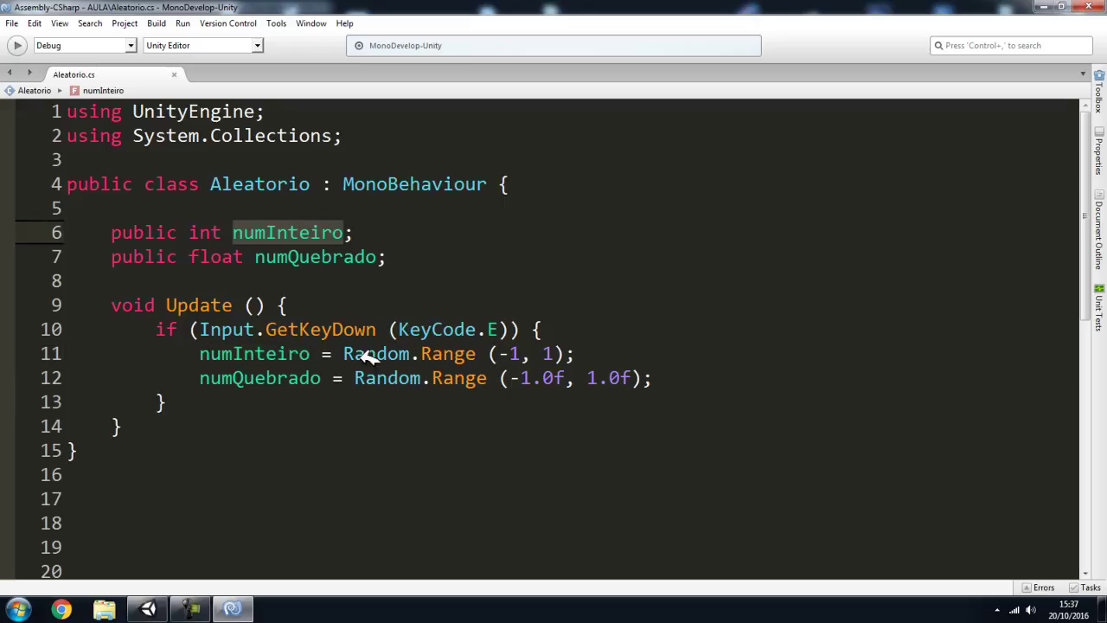
mouse_move(368, 357)
mouse_down()
mouse_move(548, 353)
mouse_move(568, 378)
mouse_up()
click(632, 378)
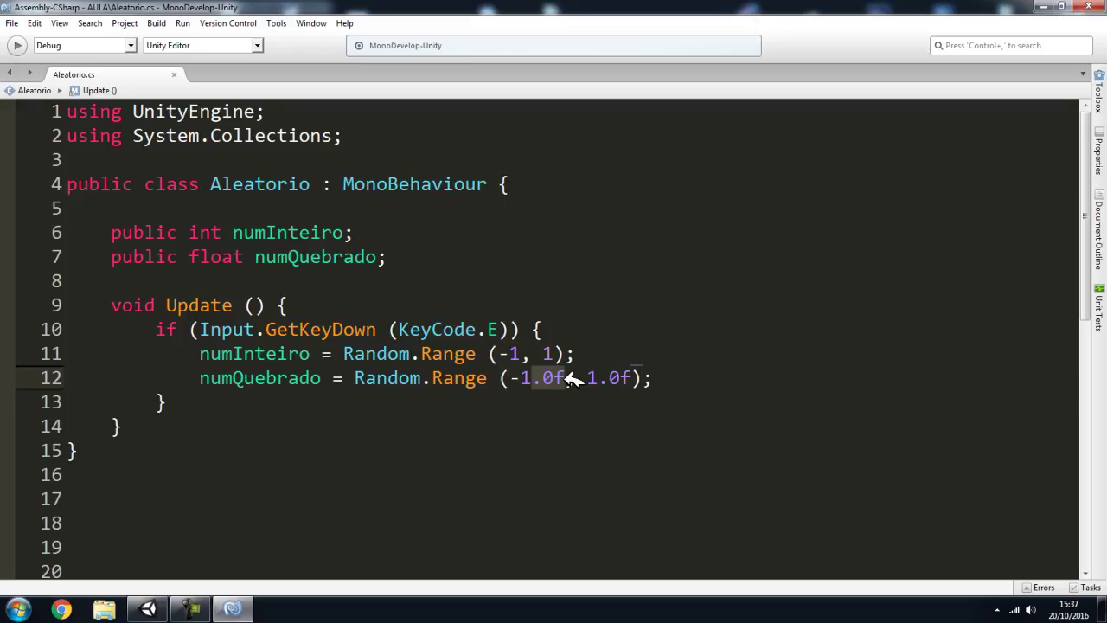
click(563, 354)
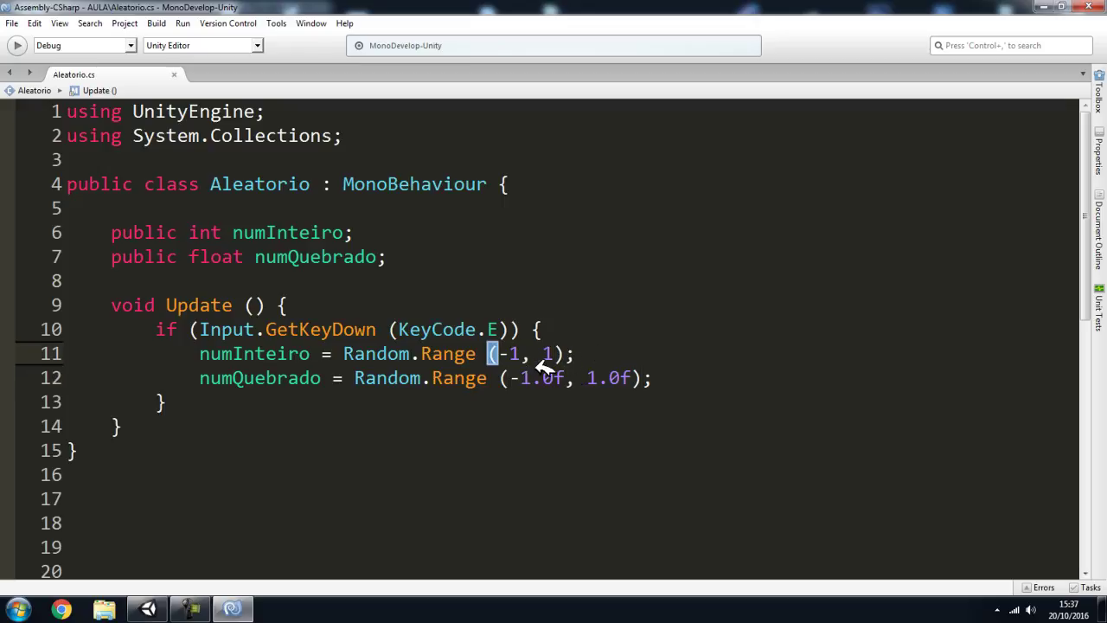
Step: Set numInteiro's range to (0, 5), delete the numQuebrado Random.Range line, and save
double_click(514, 354)
key(shift+Left)
text(0, )
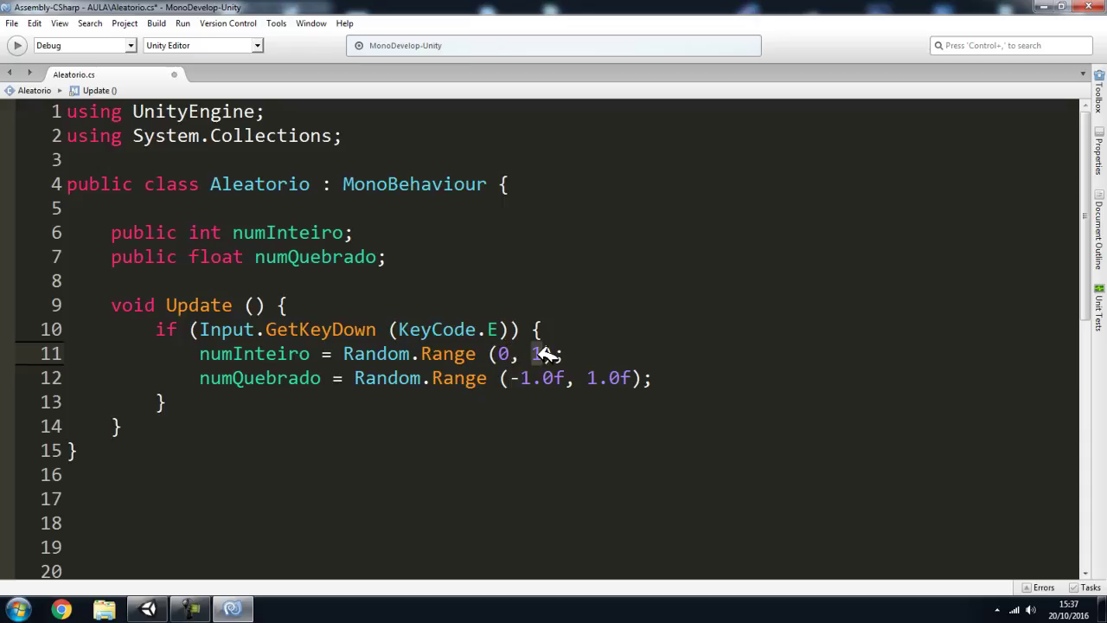
text(50)
drag(663, 379, 68, 378)
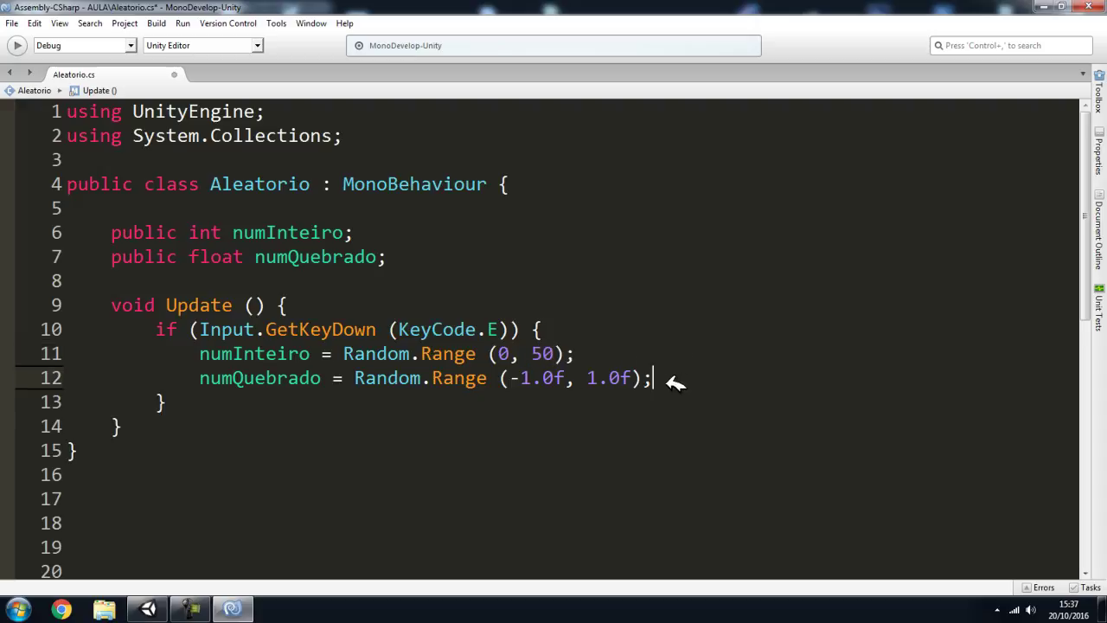
key(BackSpace)
key(BackSpace)
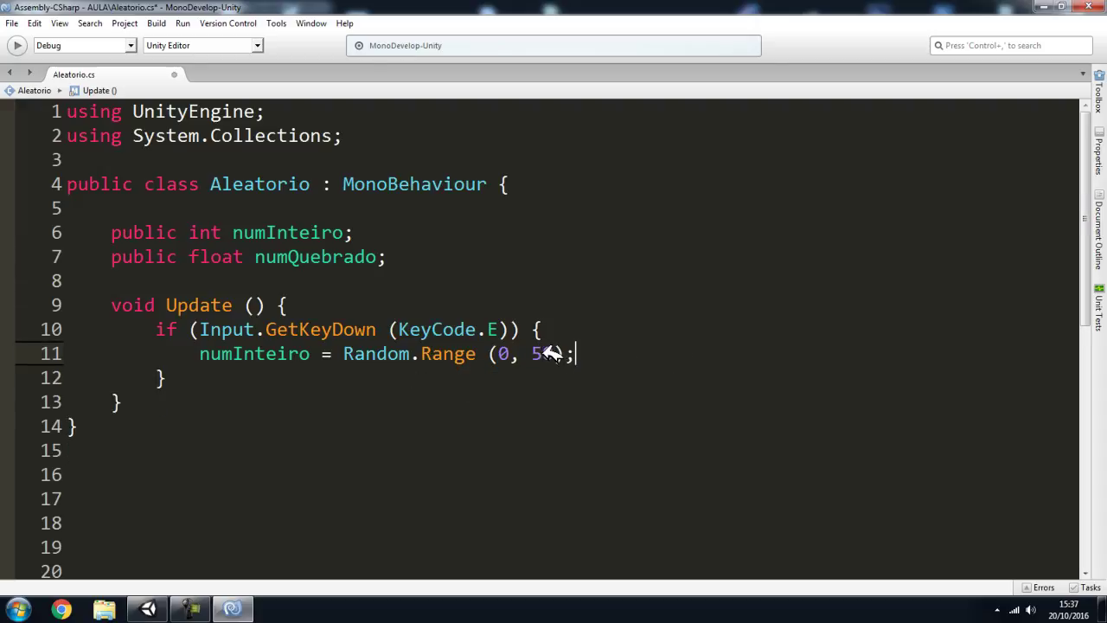
mouse_move(561, 354)
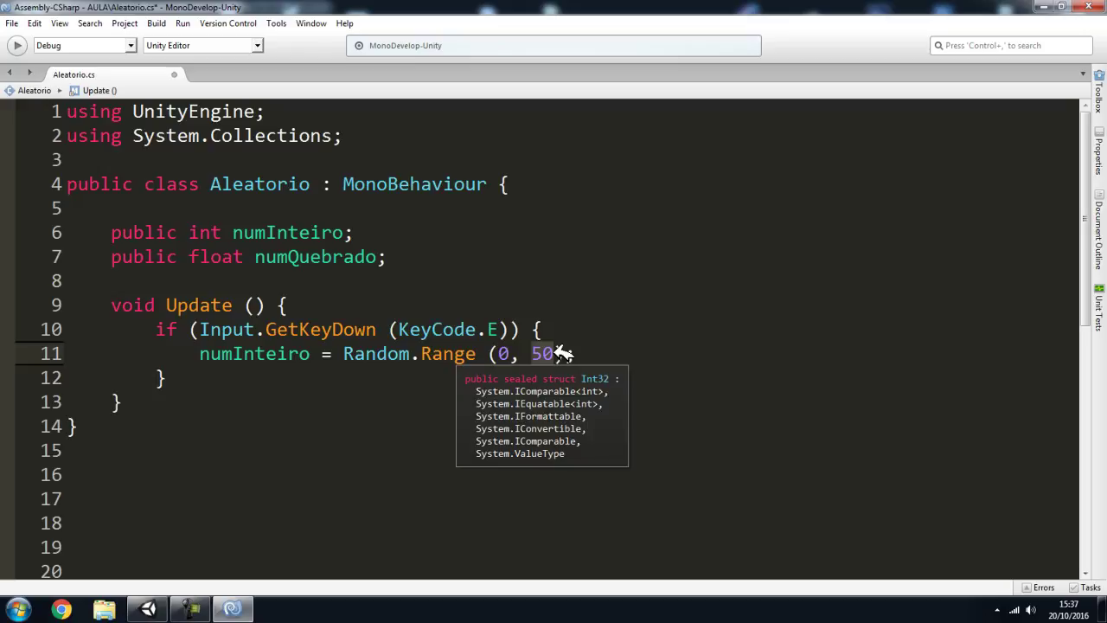
key(BackSpace)
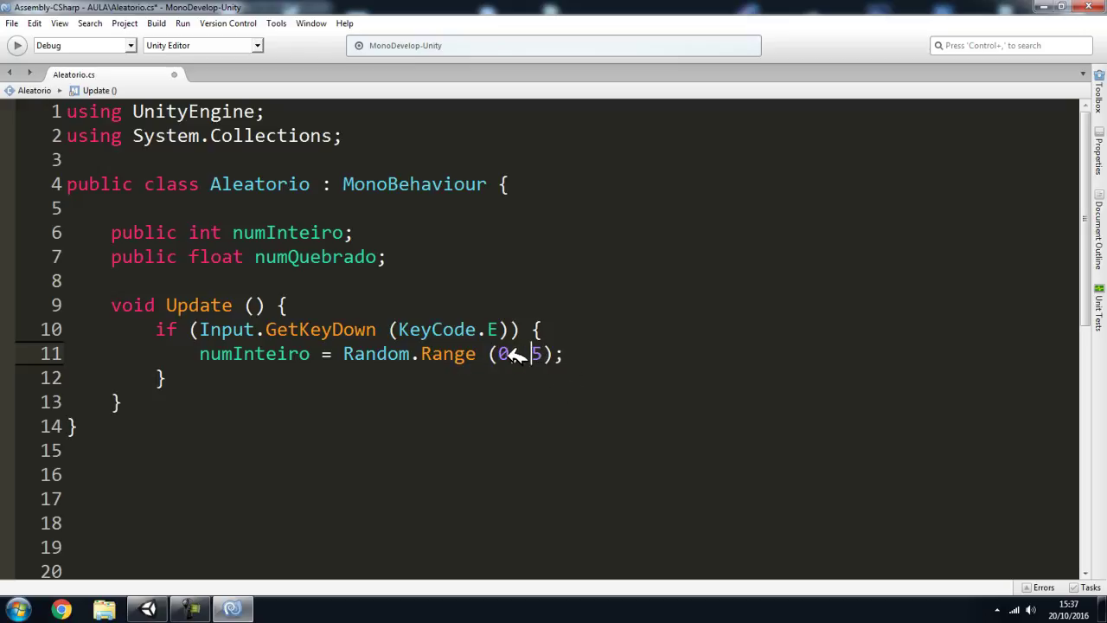
click(510, 354)
click(25, 23)
click(39, 83)
click(148, 609)
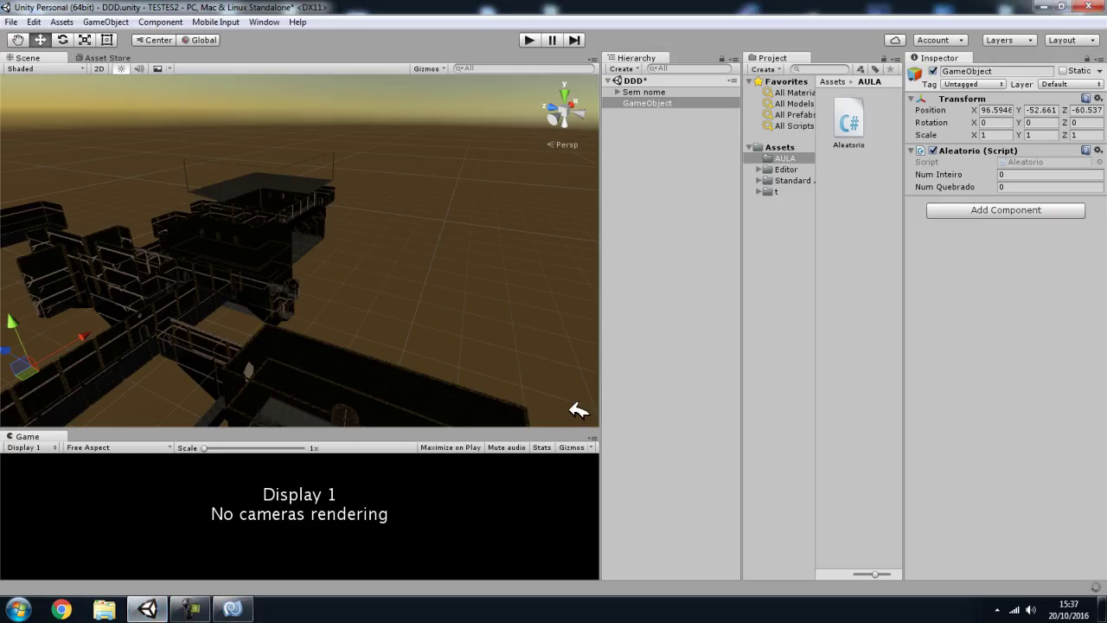
click(530, 40)
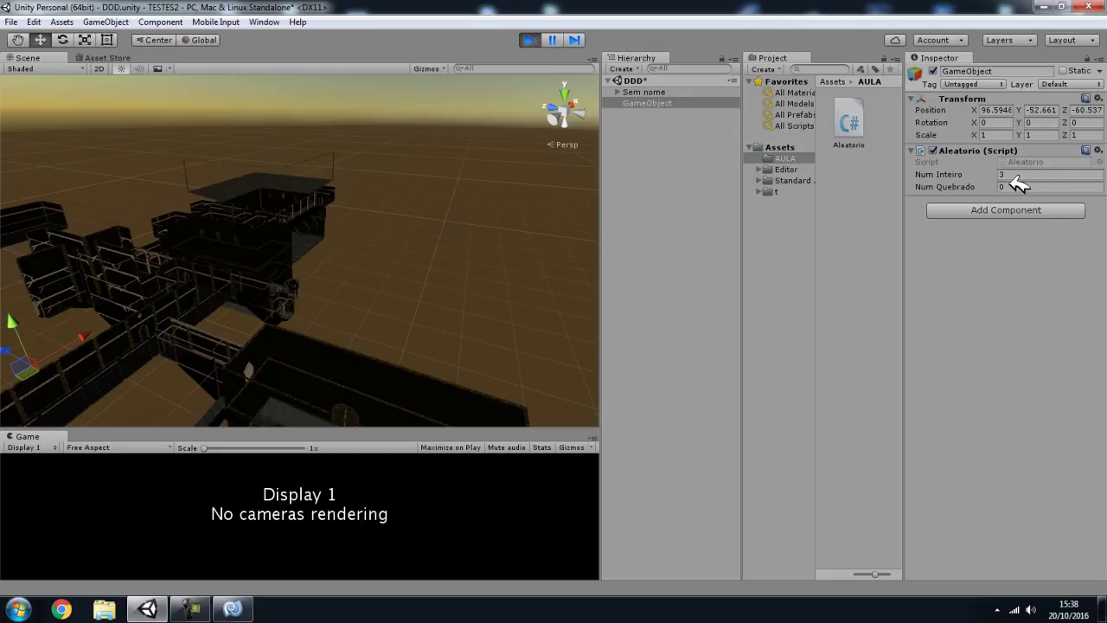
click(529, 40)
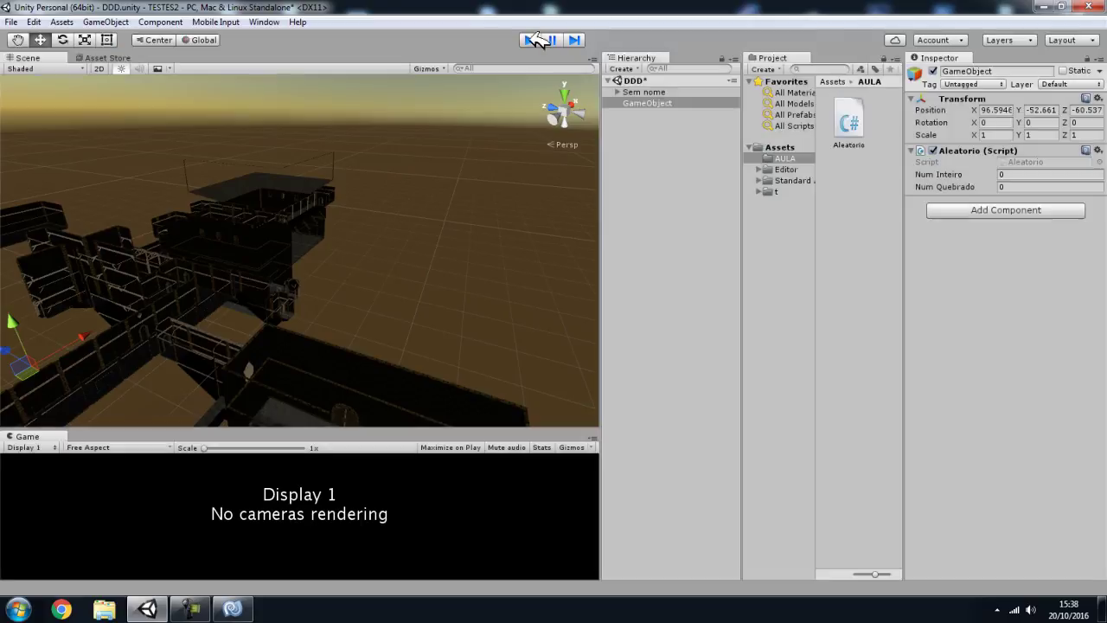
click(232, 609)
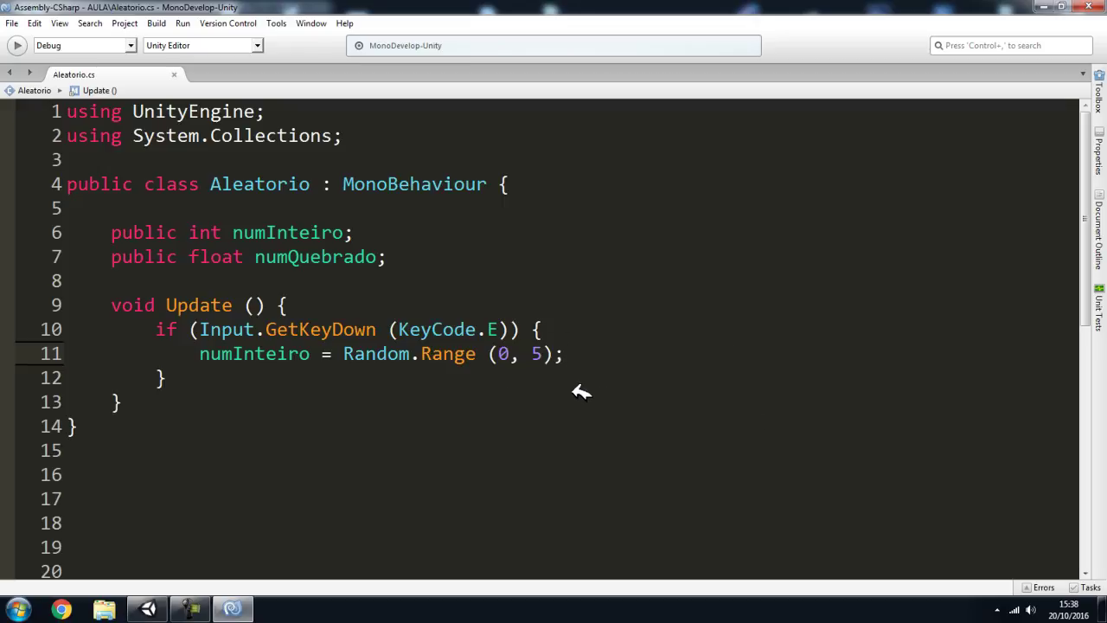
Step: Overwrite line 7 with public GameObject[] objetos; and save Aleatorio.cs
click(346, 257)
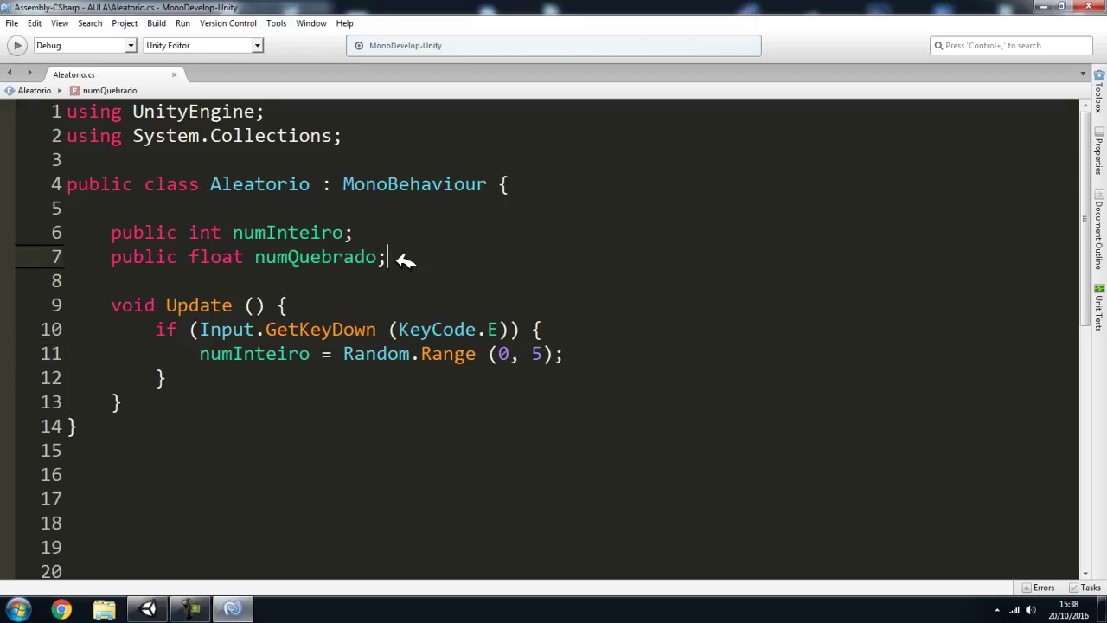
drag(396, 257, 107, 250)
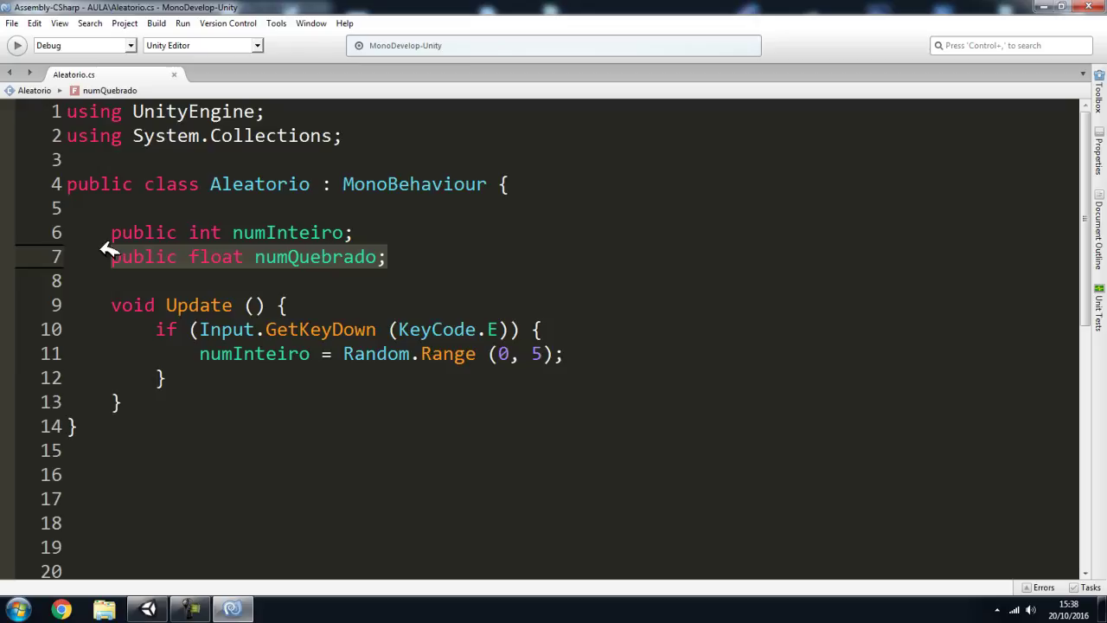
text(public)
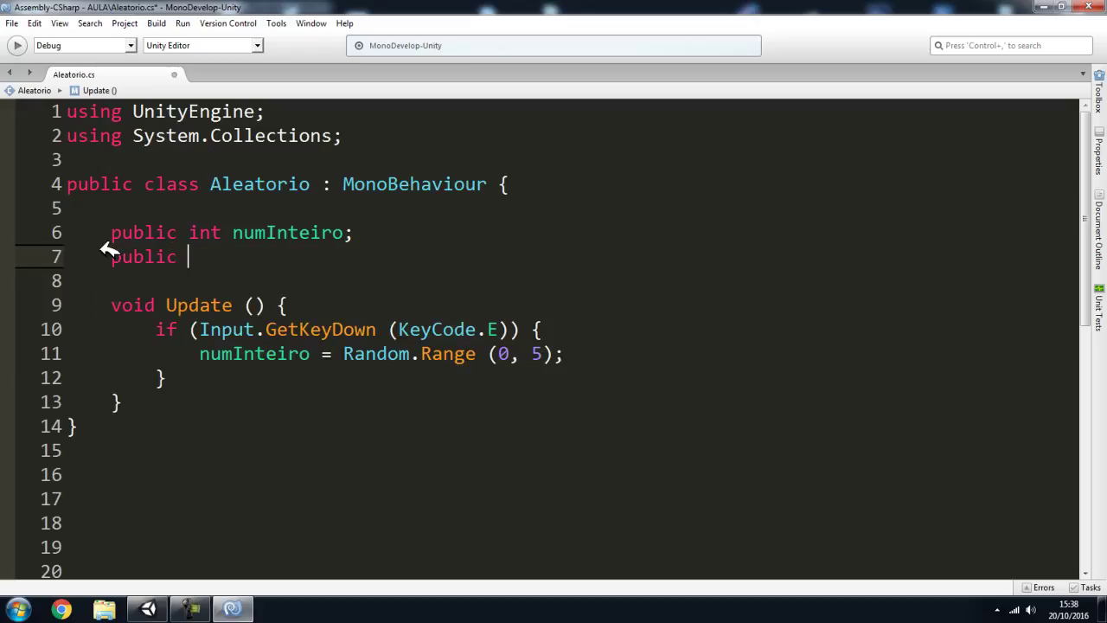
text(game)
key(Return)
key(BackSpace)
key(BackSpace)
key(BackSpace)
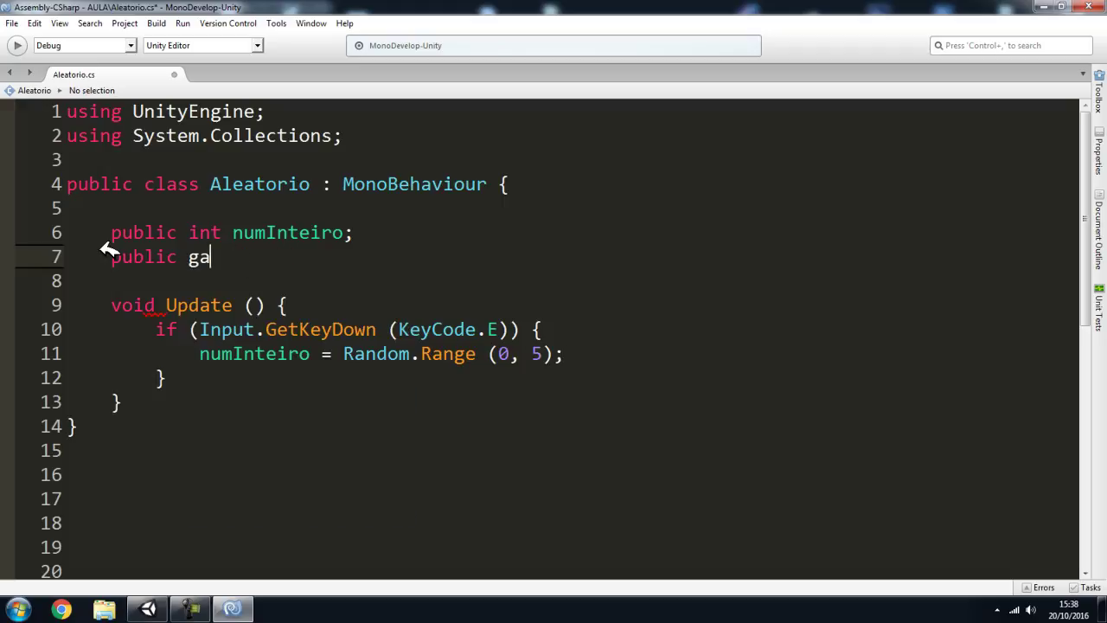
text(GameObject e)
key(BackSpace)
key(BackSpace)
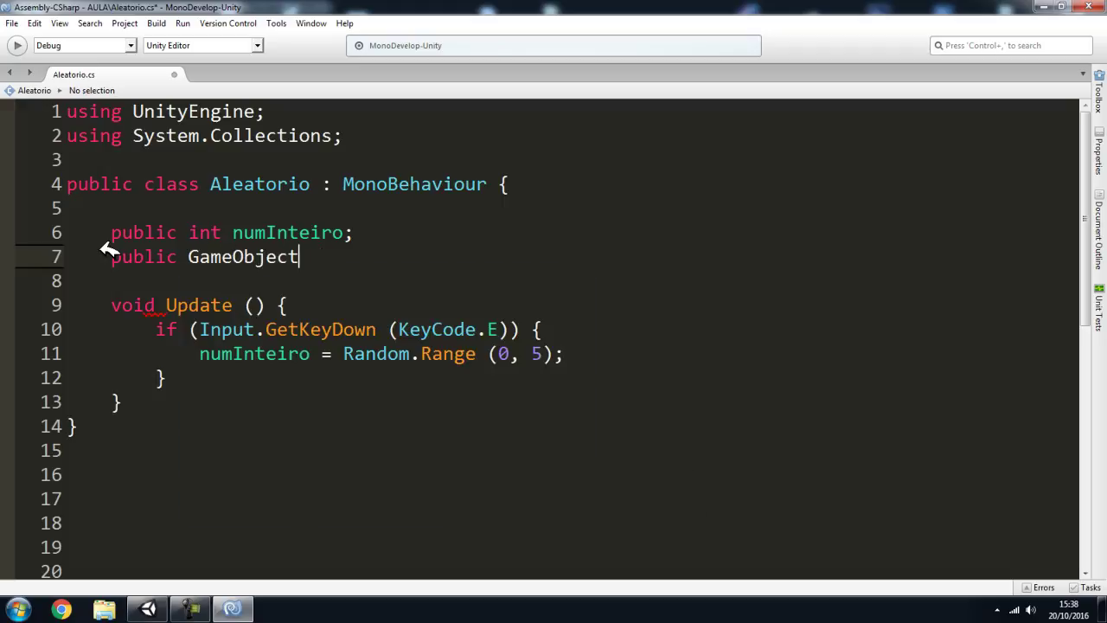
text([] objetos;)
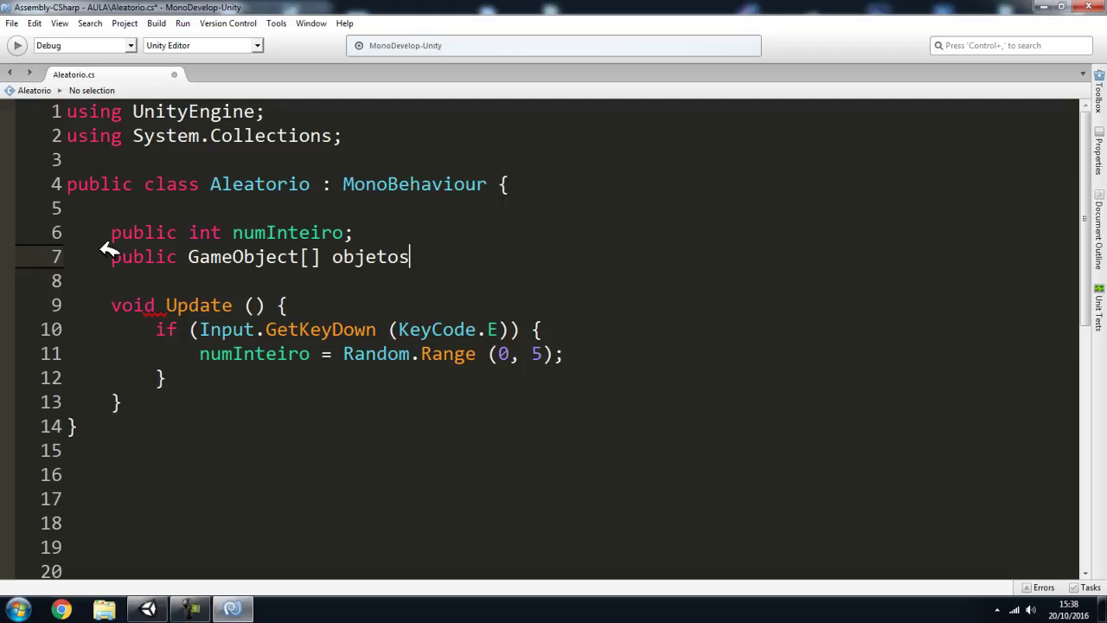
click(12, 23)
click(55, 81)
Step: In Unity's Inspector, set the Objetos array Size to 3
click(148, 609)
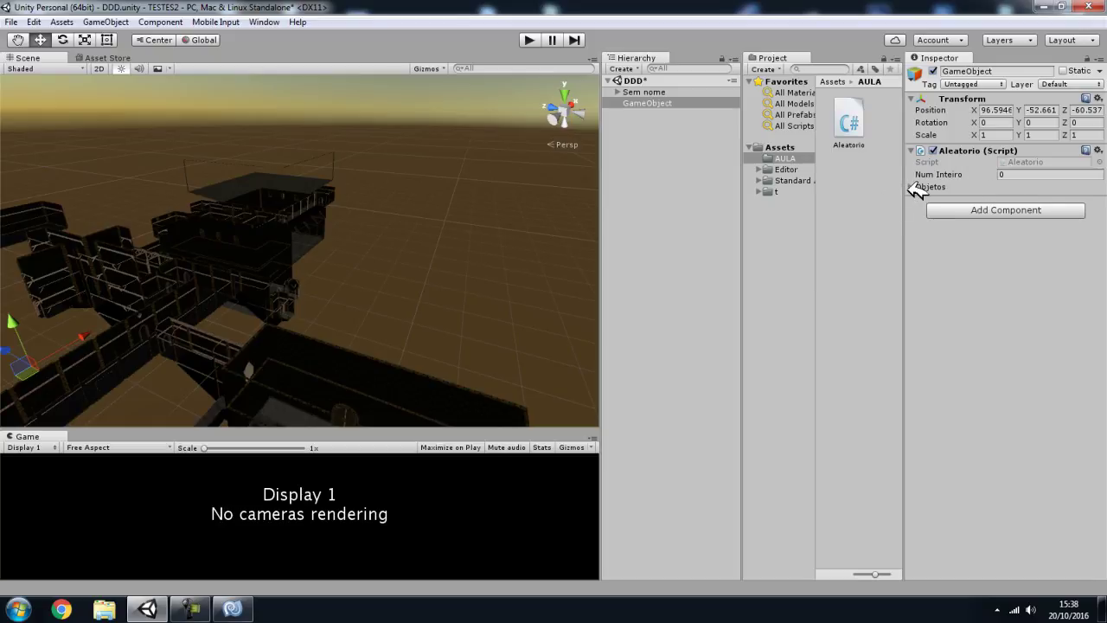
click(919, 186)
click(1006, 199)
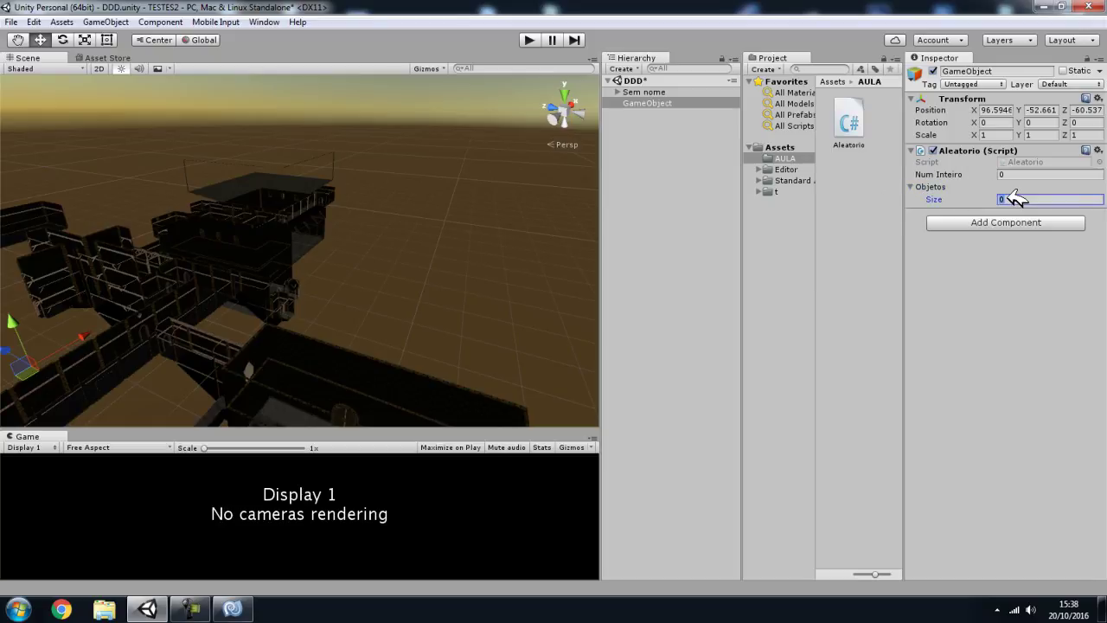
text(3)
key(Return)
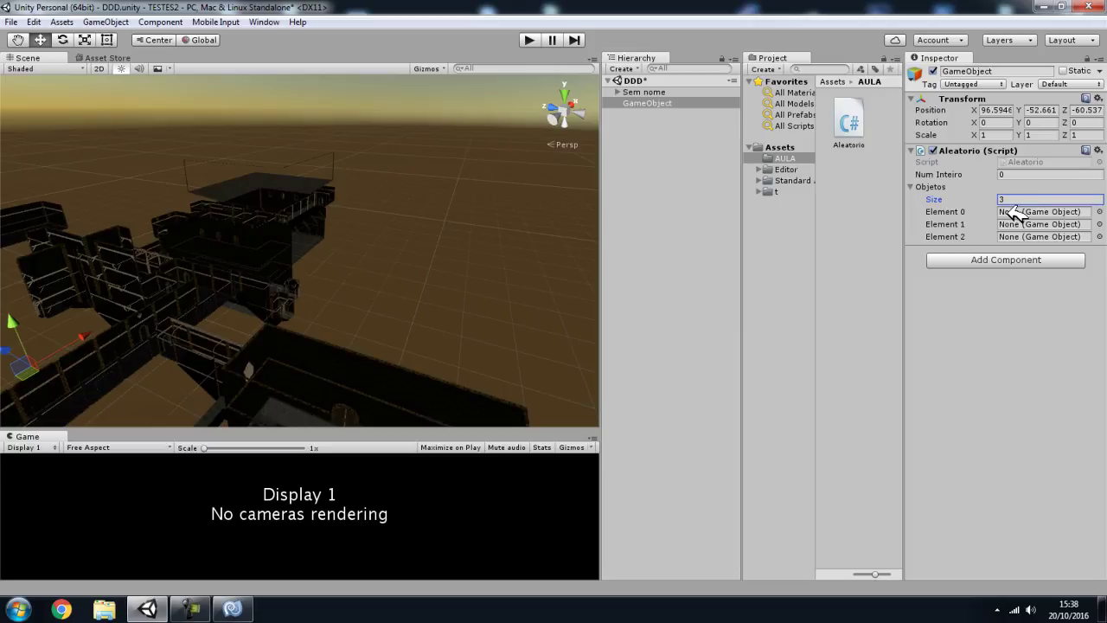
Step: Inspect the empty Element 0, 1 and 2 slots of the Objetos array
click(1006, 236)
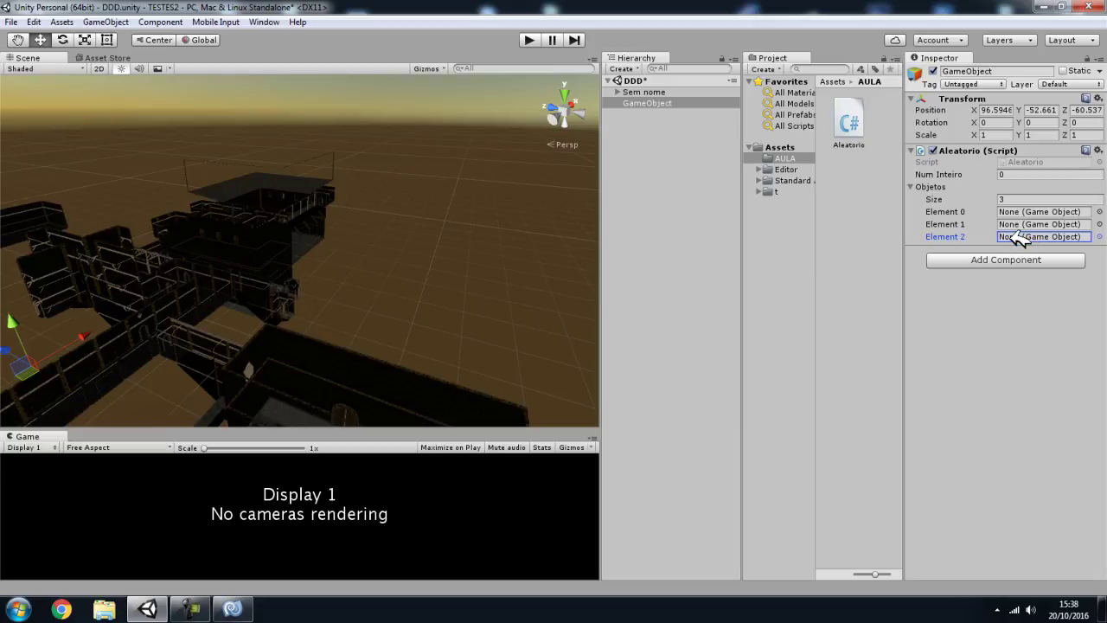
click(962, 211)
click(964, 223)
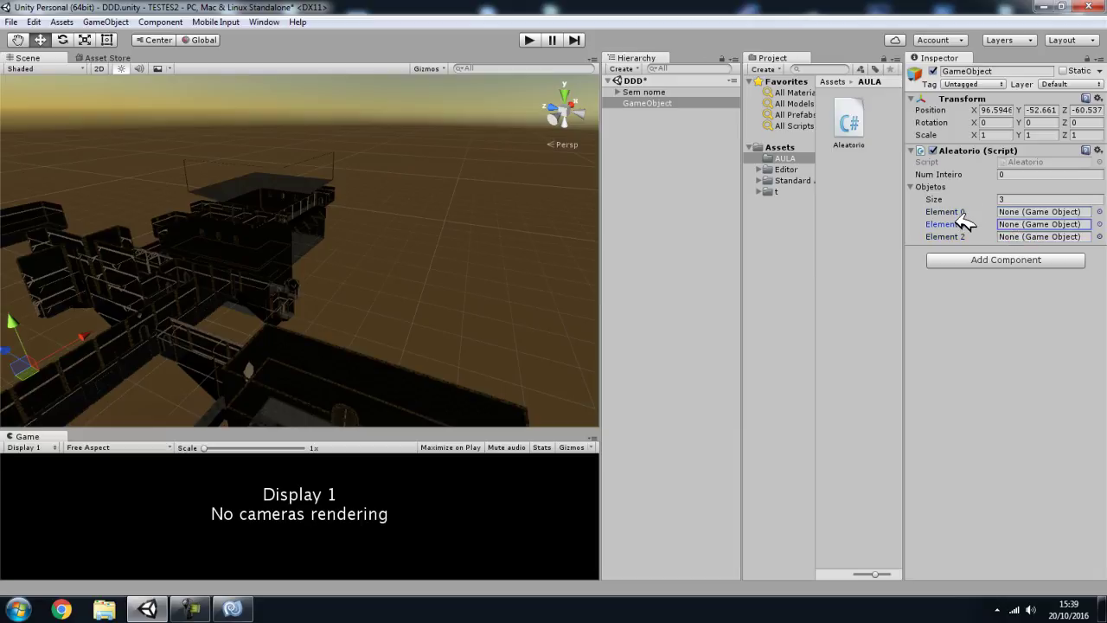
click(960, 235)
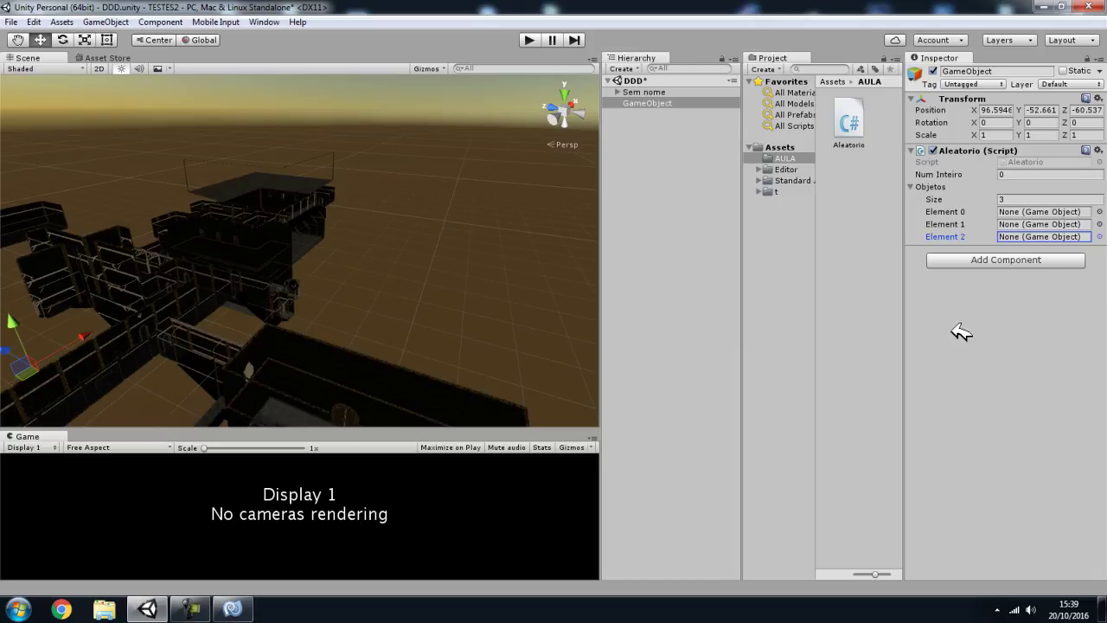
Step: Add Instantiate (objetos [2]); on a new line after the Random.Range assignment
click(232, 610)
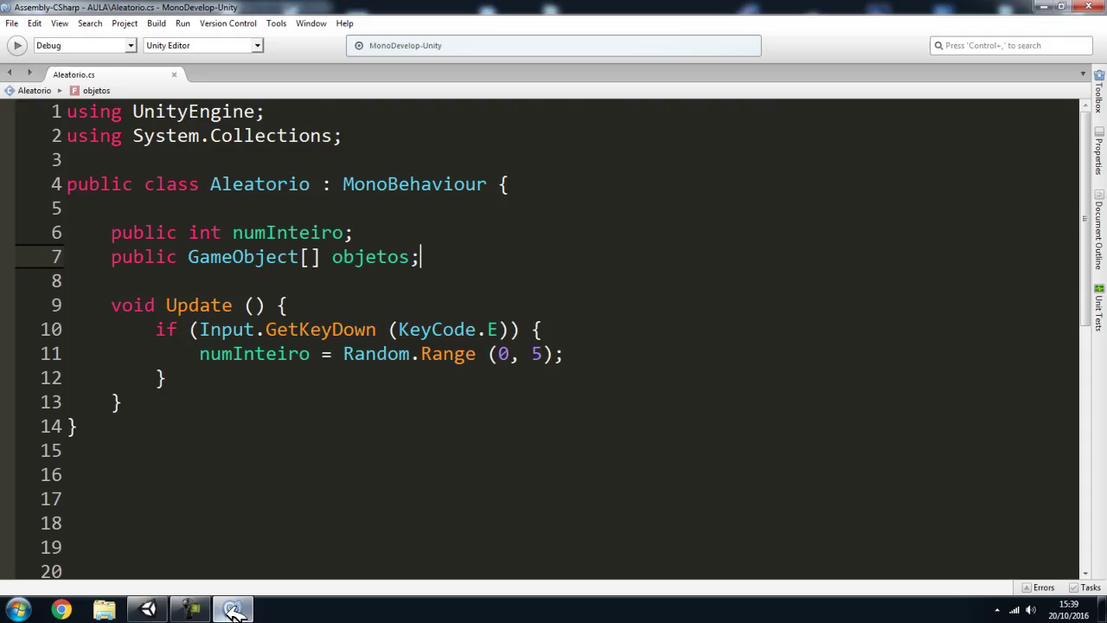
click(380, 257)
click(571, 353)
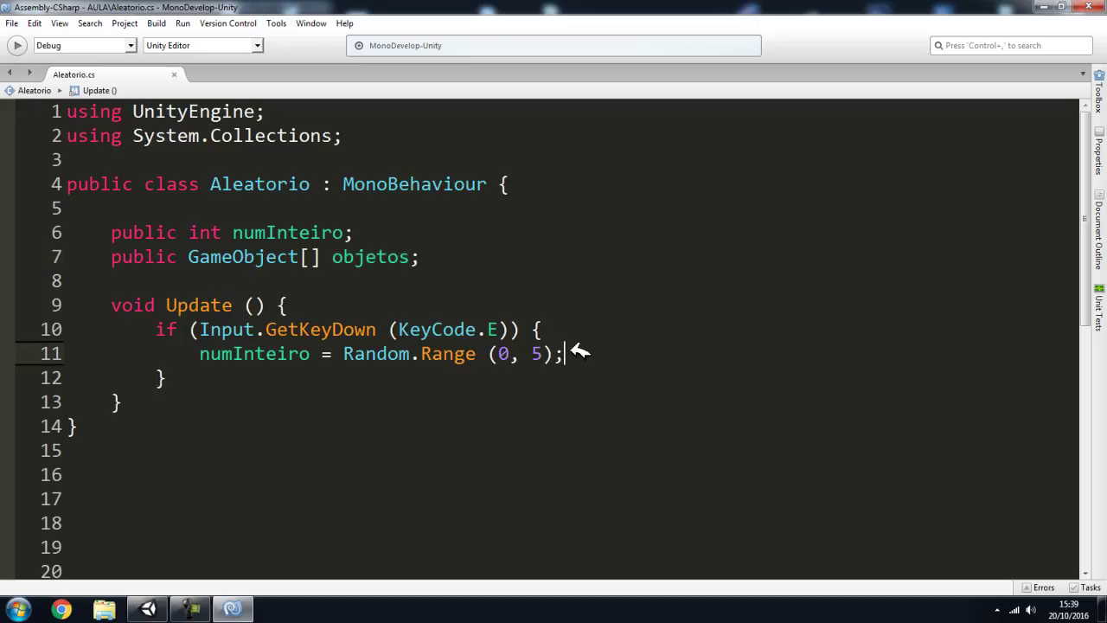
key(Return)
text(I)
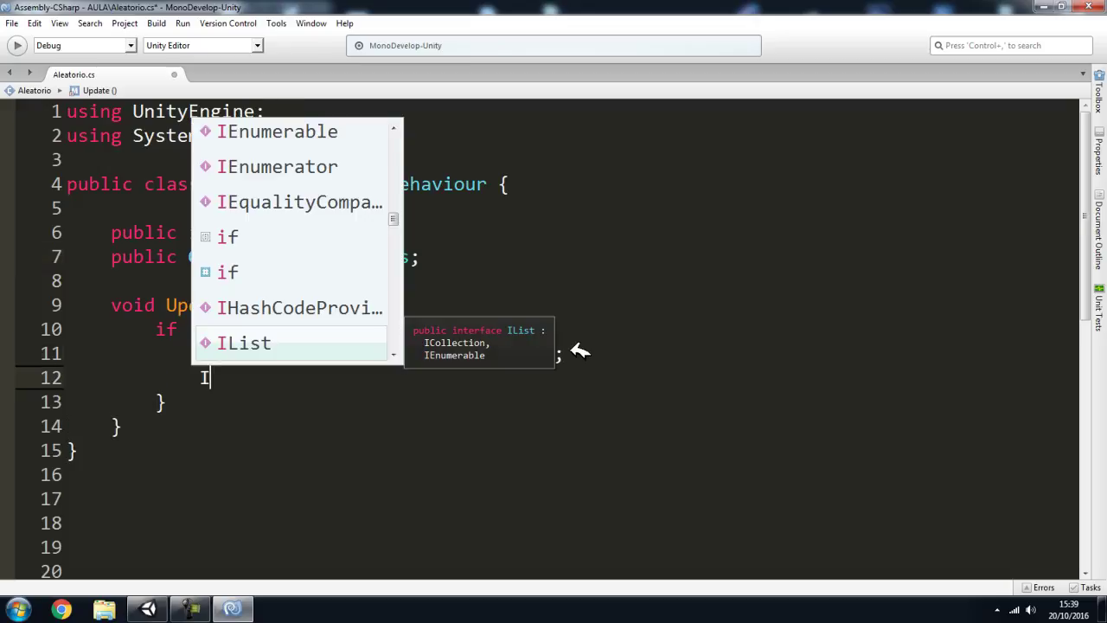
text(ns)
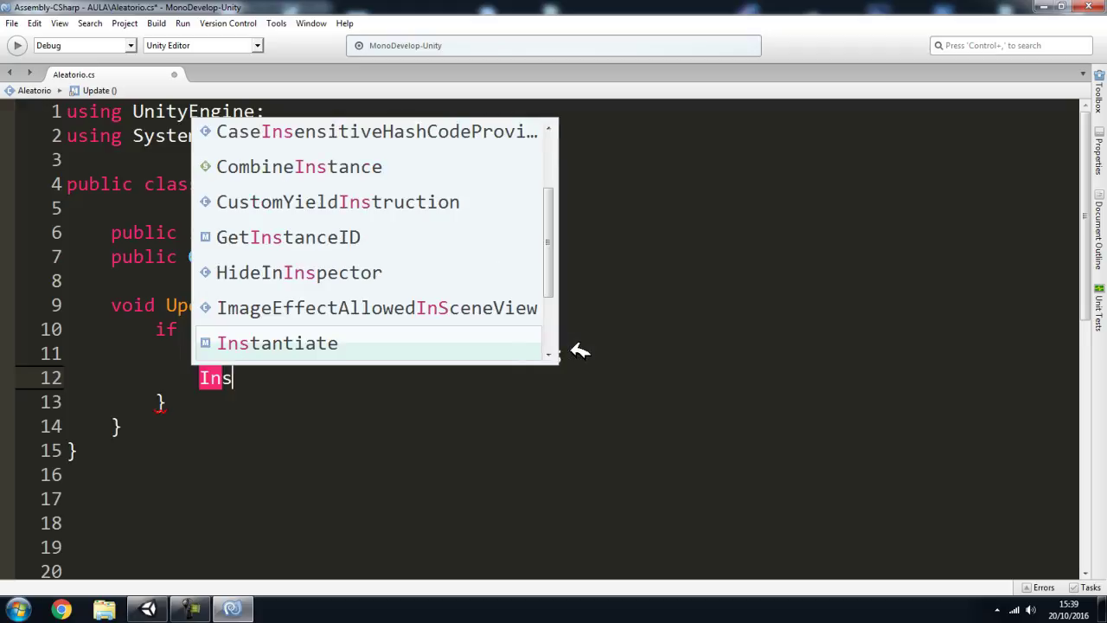
text(ta)
key(Return)
text(()
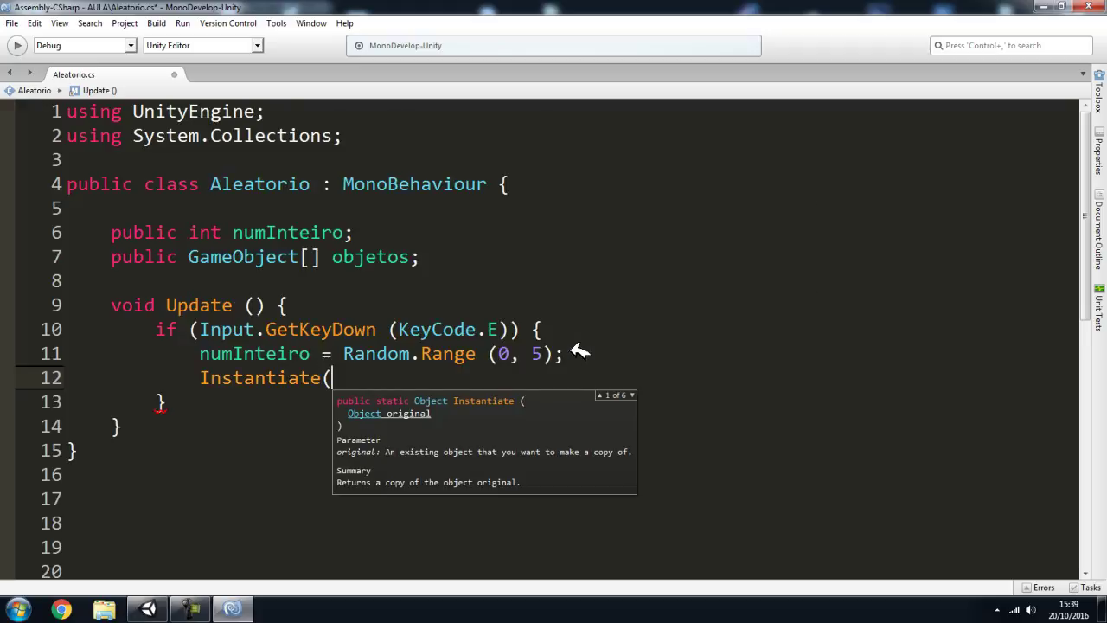
text(objeto)
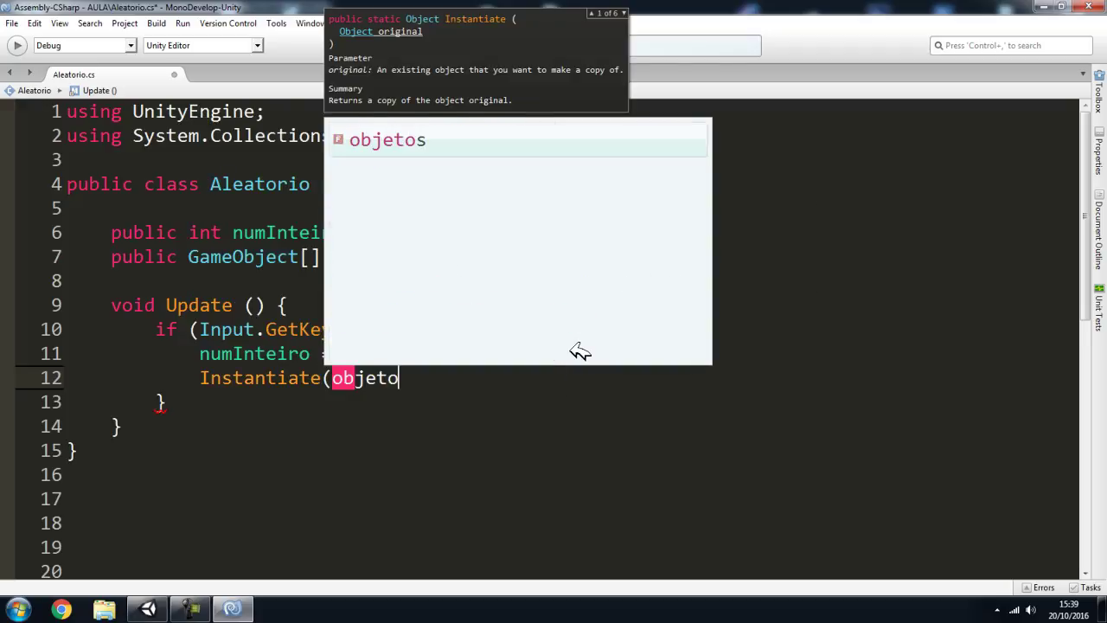
key(Return)
text([2])
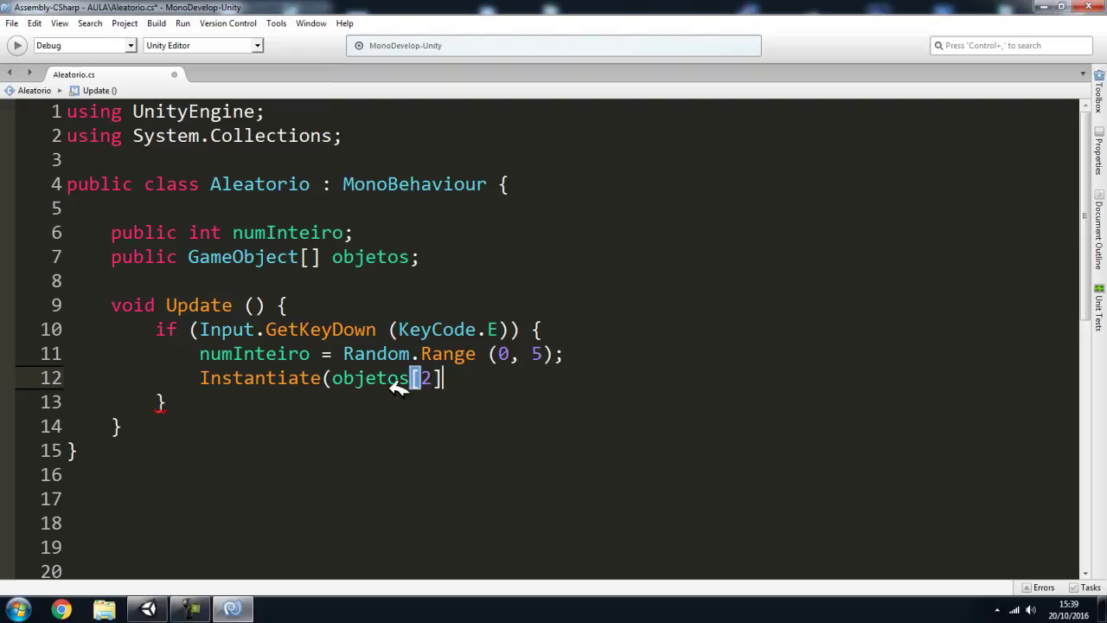
text();)
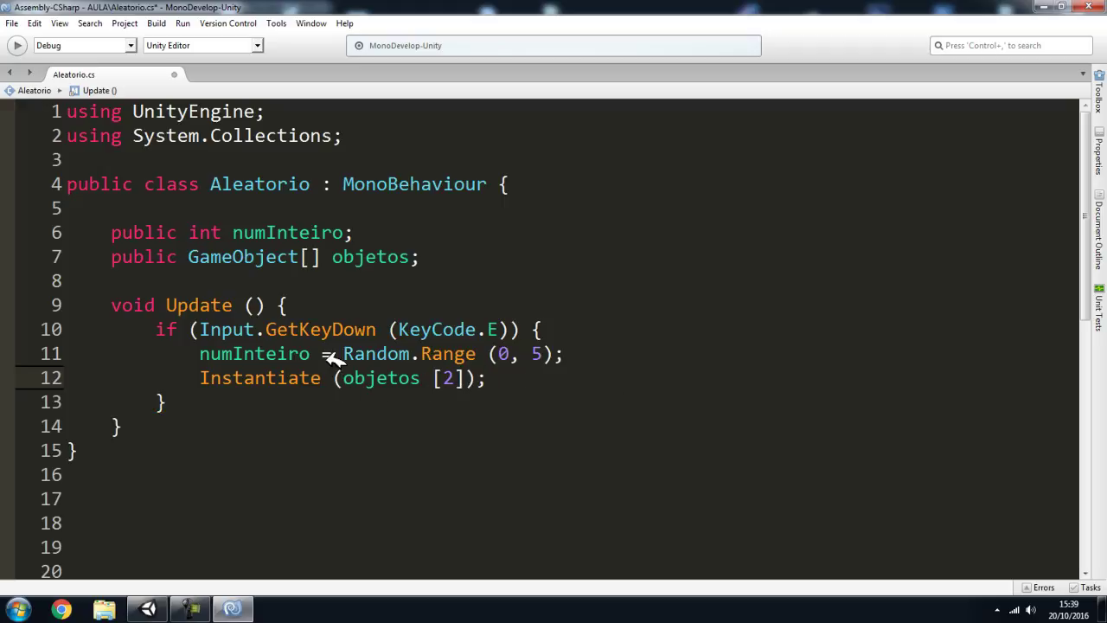
Step: Highlight objetos, the index 2, and the numInteiro Random.Range (0, 5) expression
double_click(378, 383)
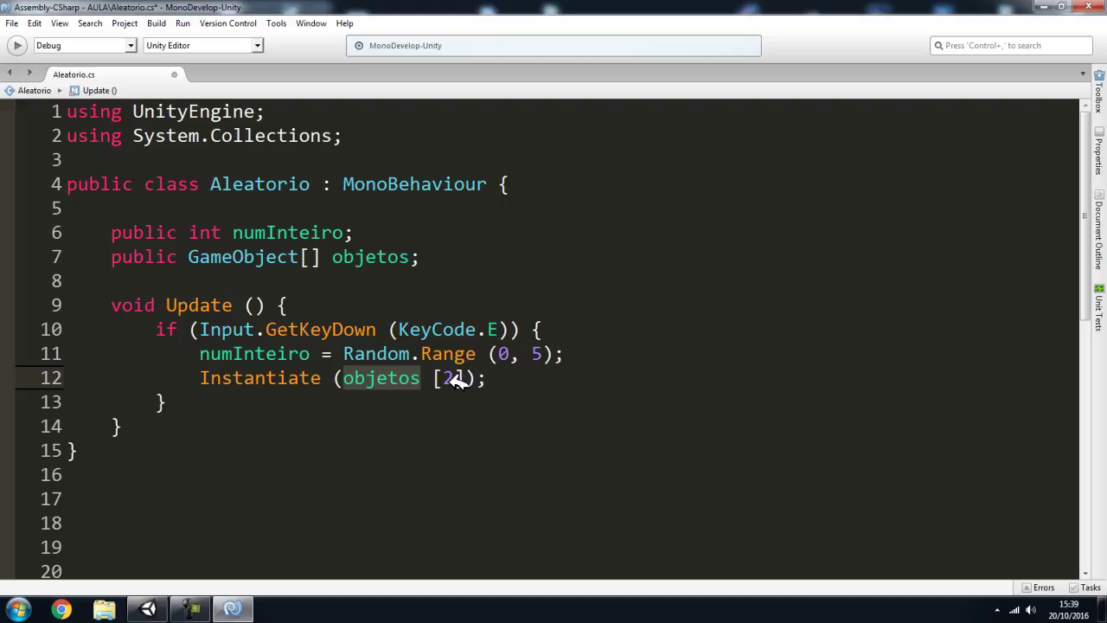
double_click(451, 379)
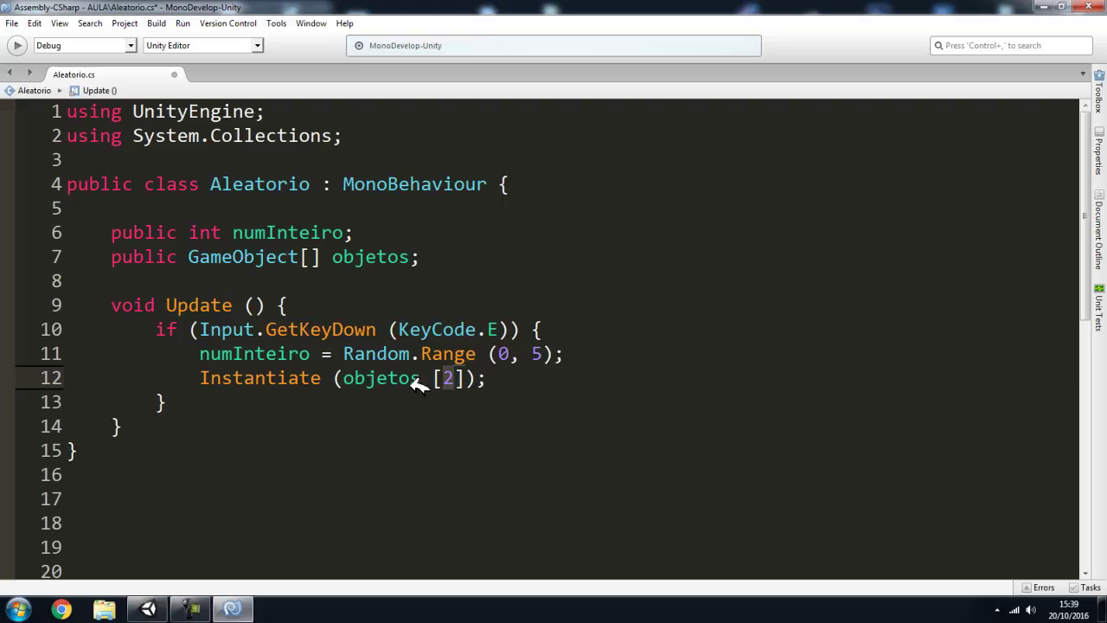
double_click(381, 380)
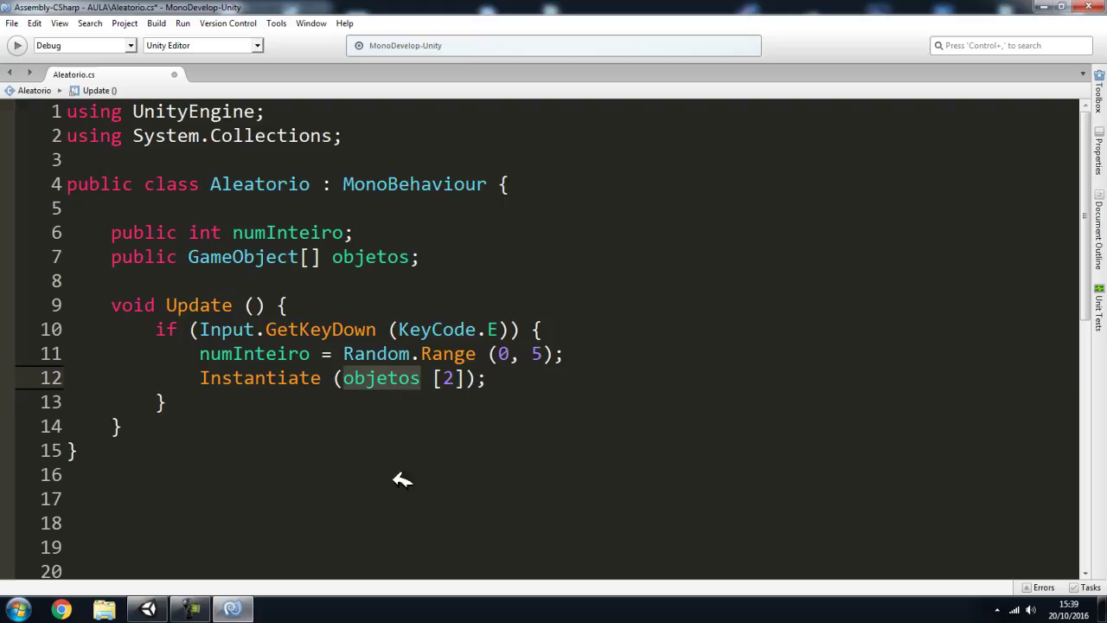
click(533, 367)
mouse_move(600, 354)
mouse_down()
mouse_move(341, 358)
mouse_move(353, 359)
mouse_up()
double_click(270, 359)
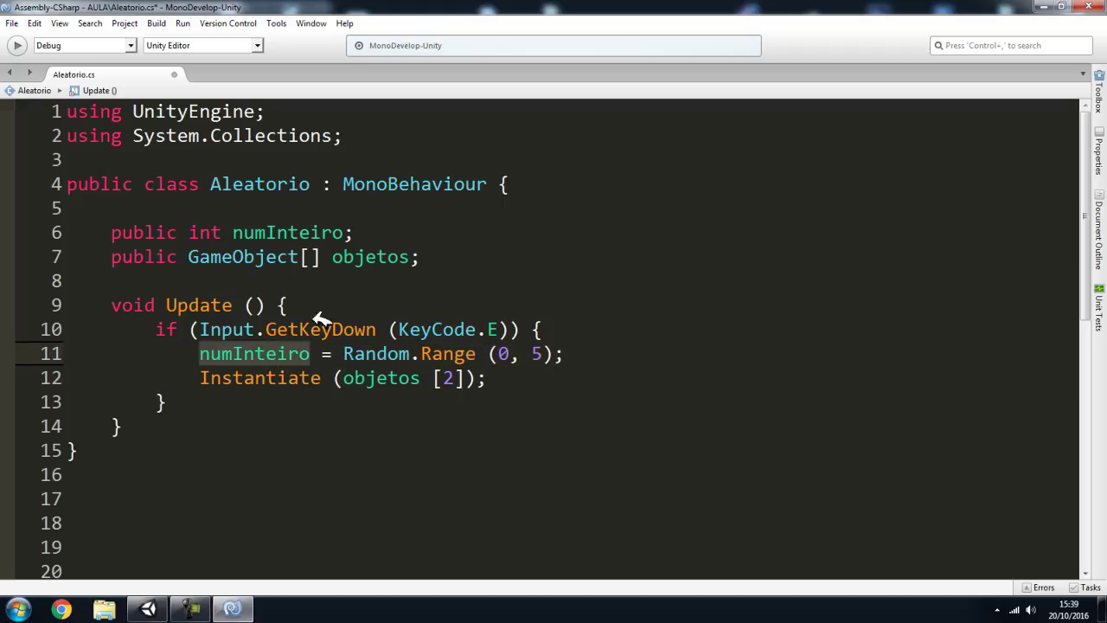
Step: Rename the int field numInteiro to numSorteio in Aleatorio.cs
double_click(288, 226)
text(nu)
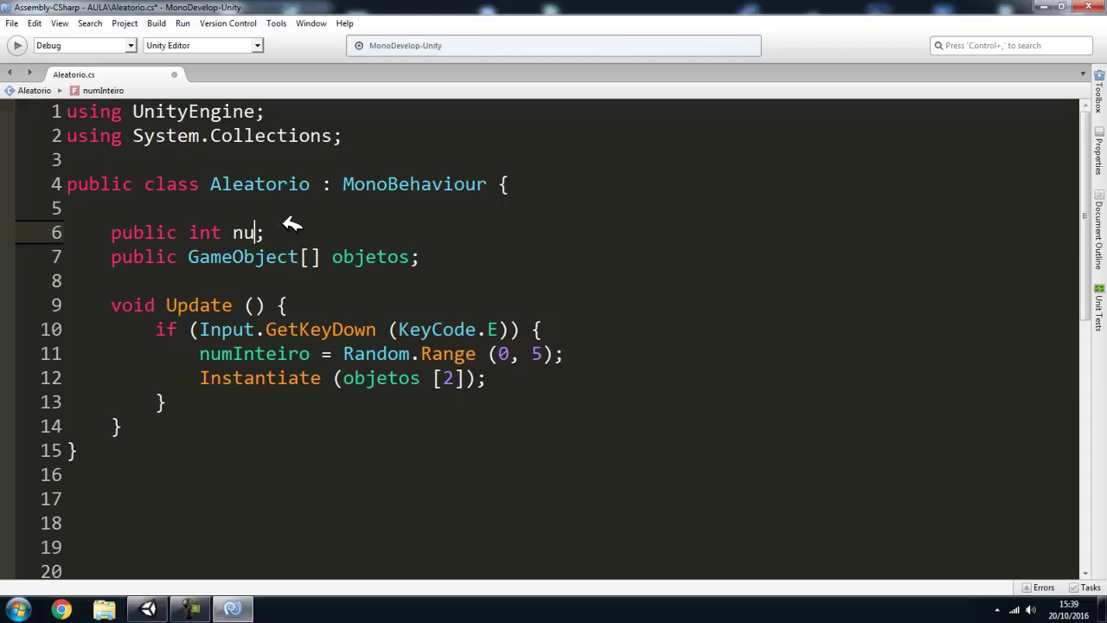
text(Sorteio)
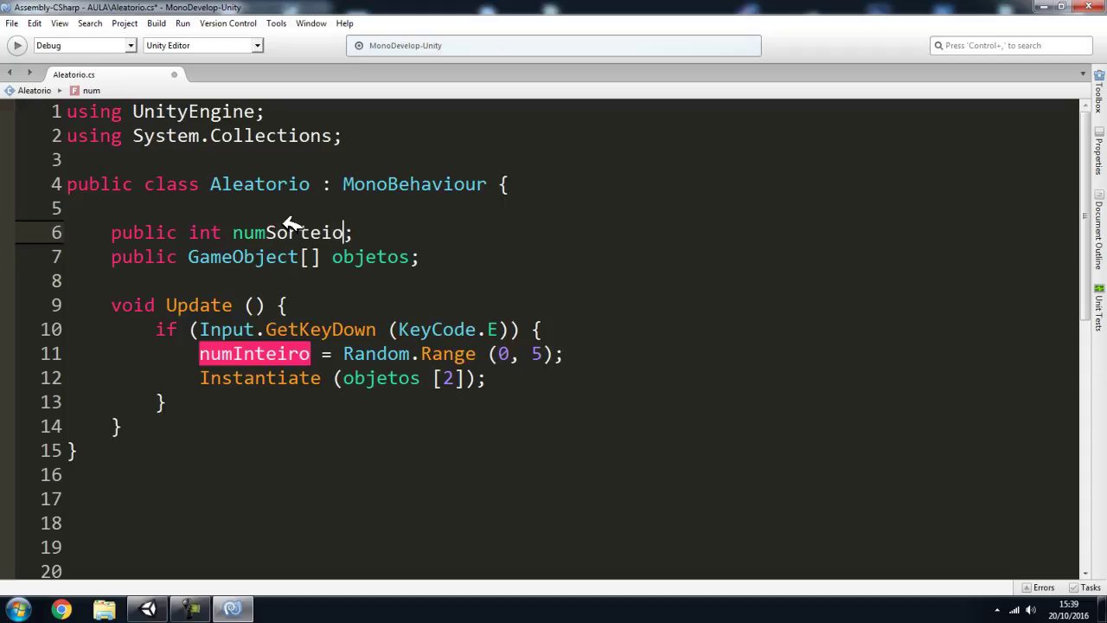
text(numSorteio)
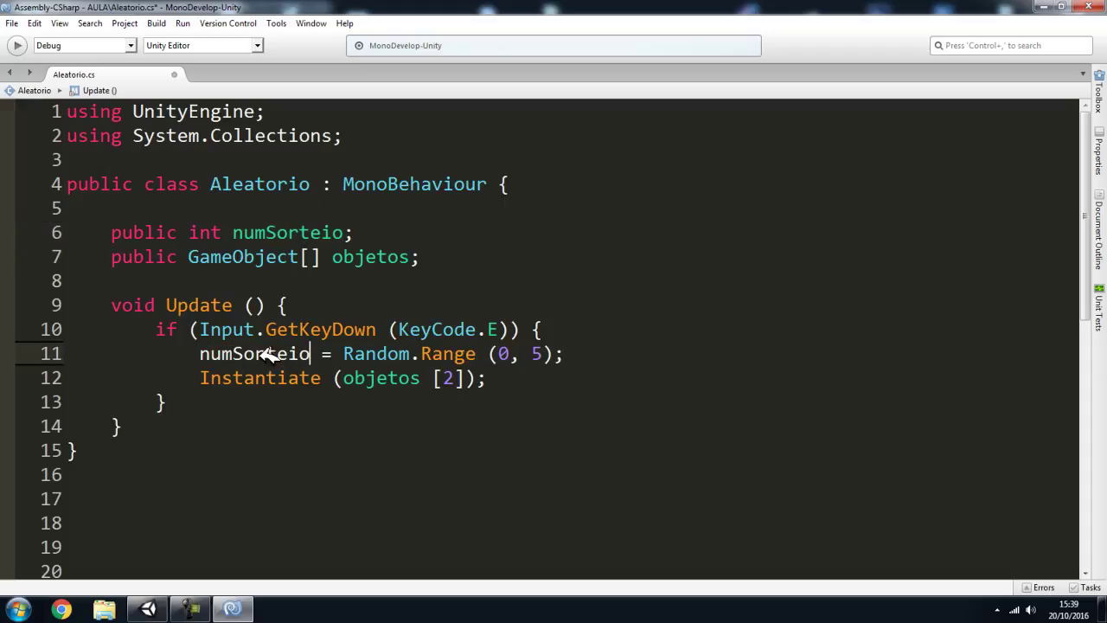
click(355, 256)
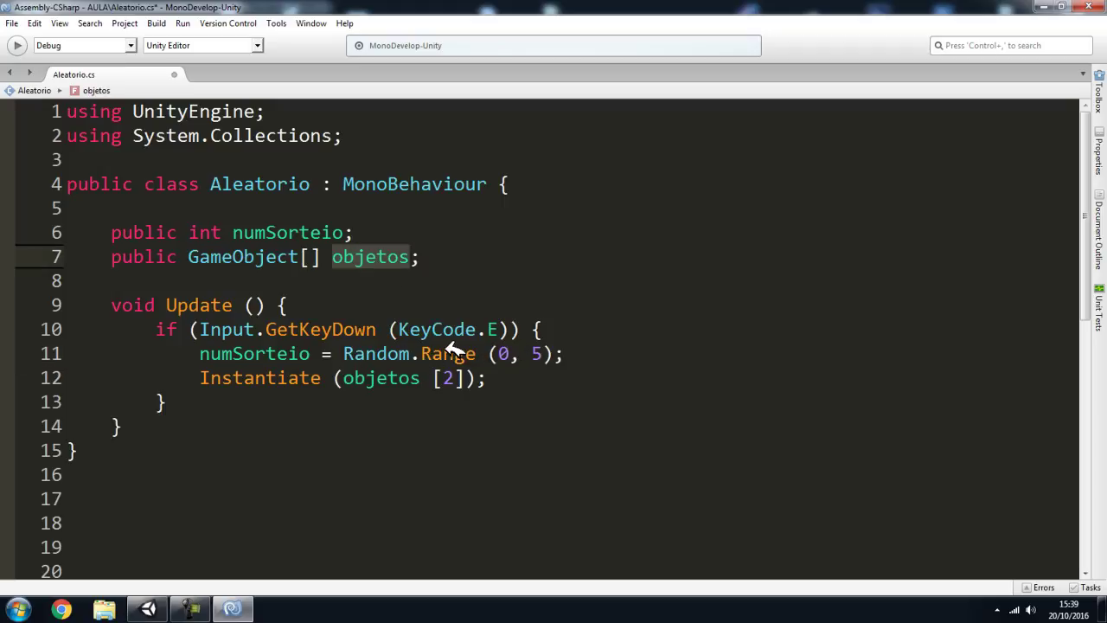
Step: Replace Random.Range's upper bound 5 with objetos.Length using autocomplete, then return to Unity
click(509, 354)
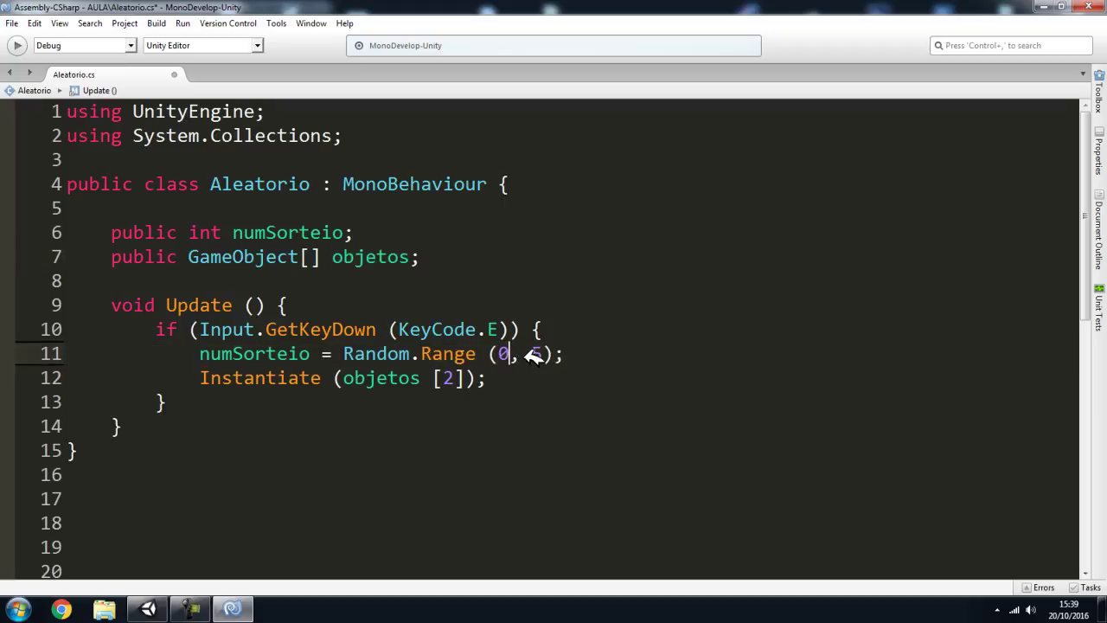
double_click(537, 354)
click(378, 257)
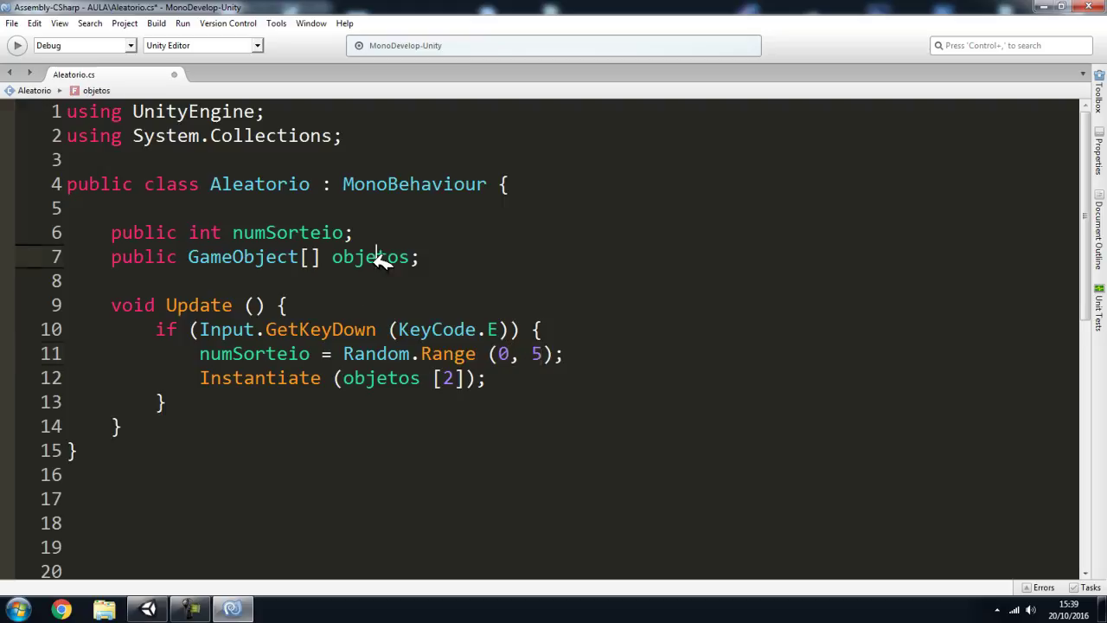
double_click(538, 352)
text(numSorteio)
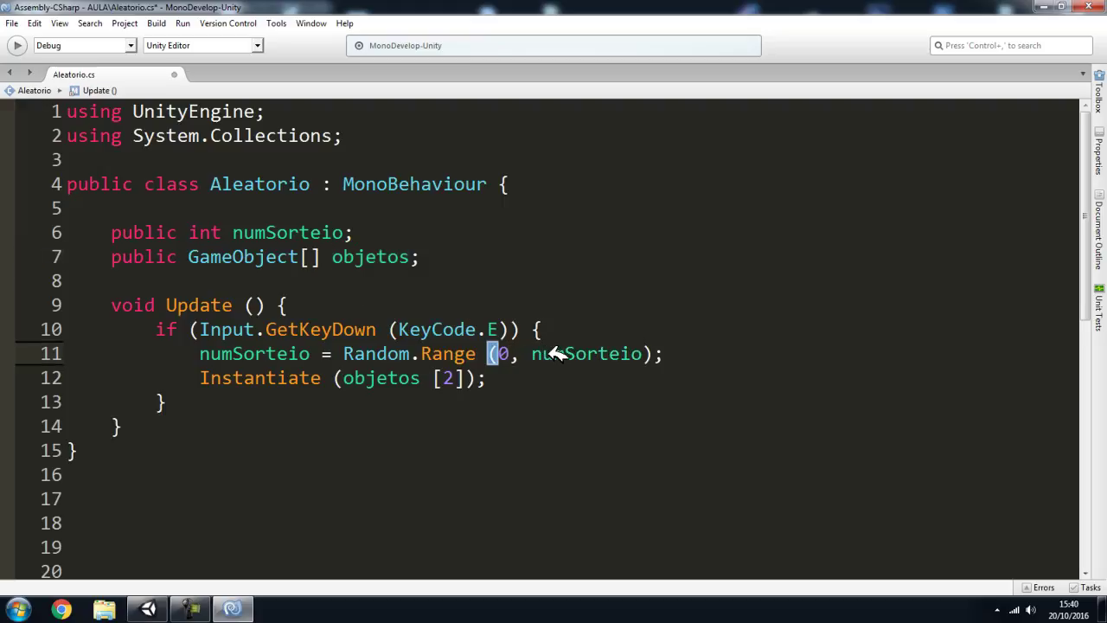
key(ctrl+z)
text(obje)
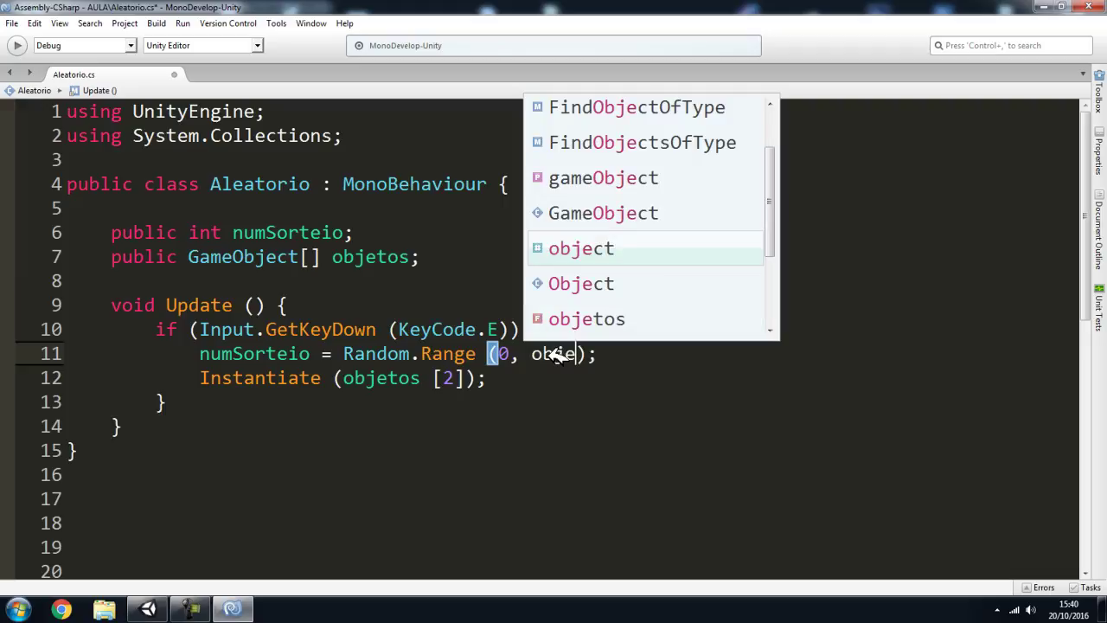
key(Down)
key(Down)
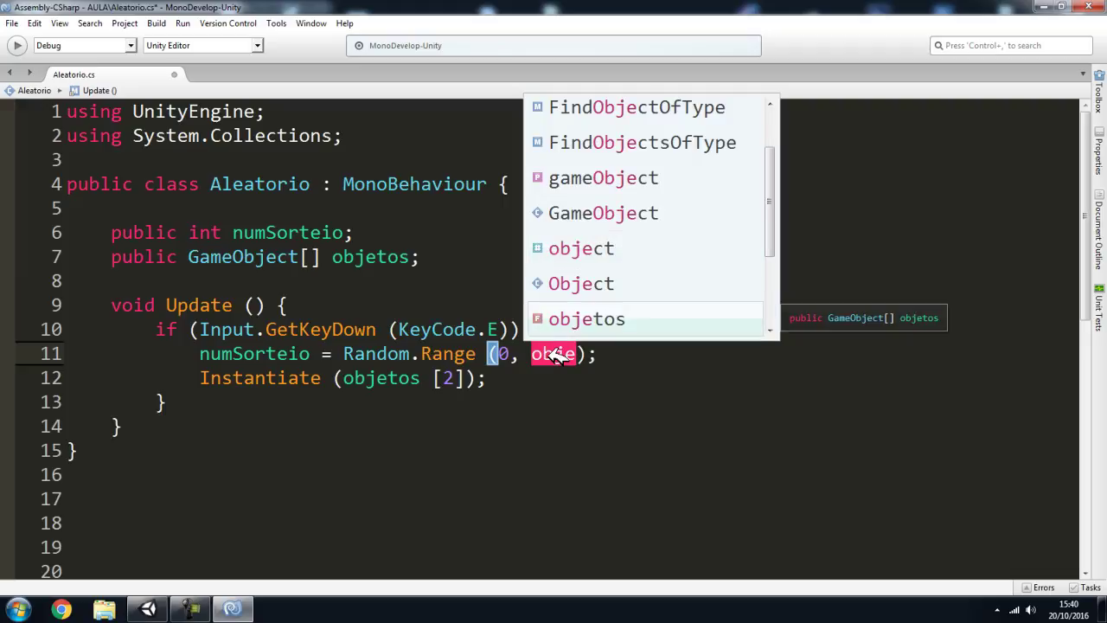
key(Return)
text(.len)
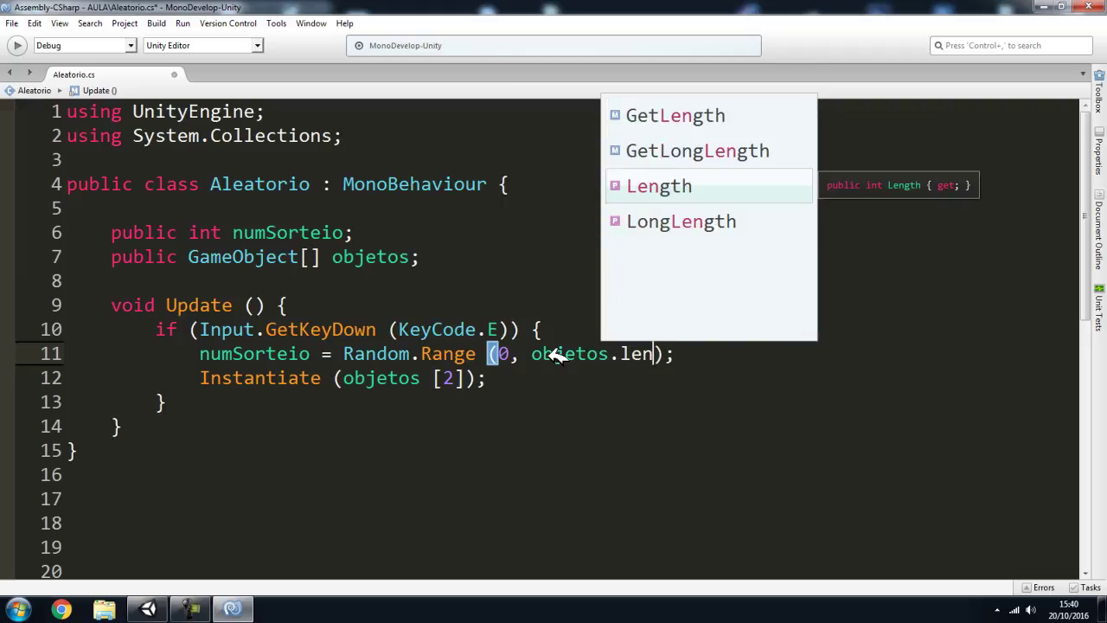
key(Return)
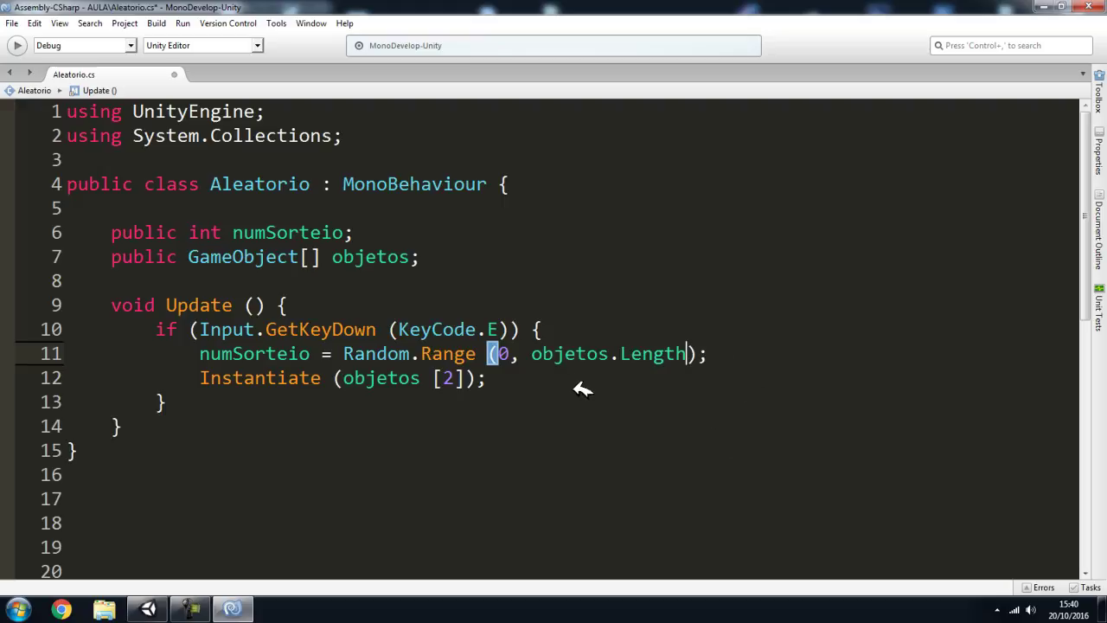
click(272, 255)
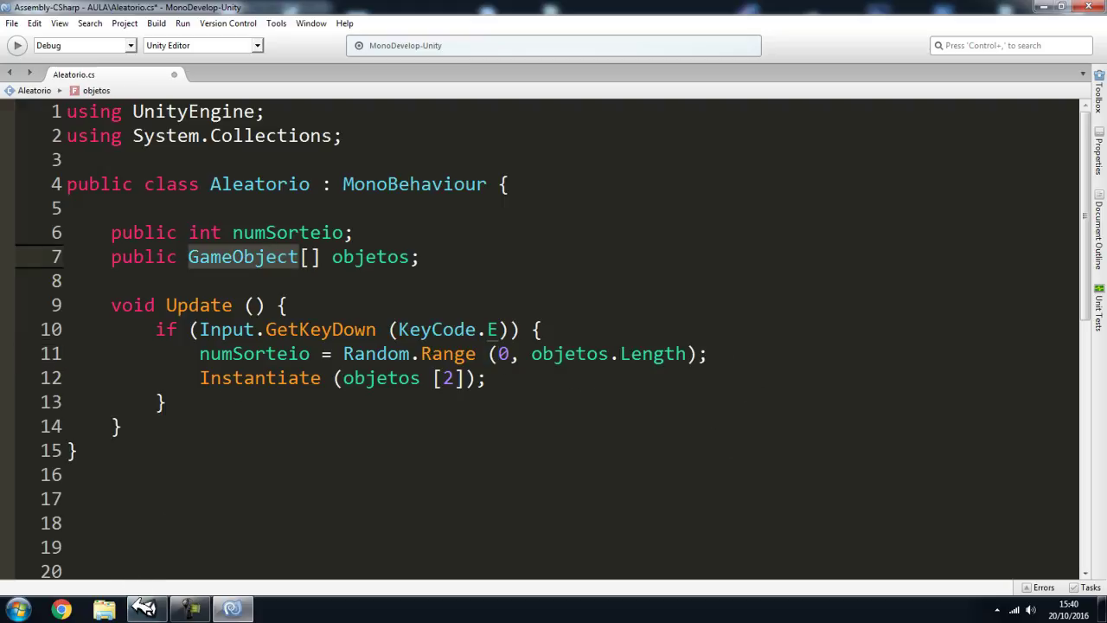
click(148, 609)
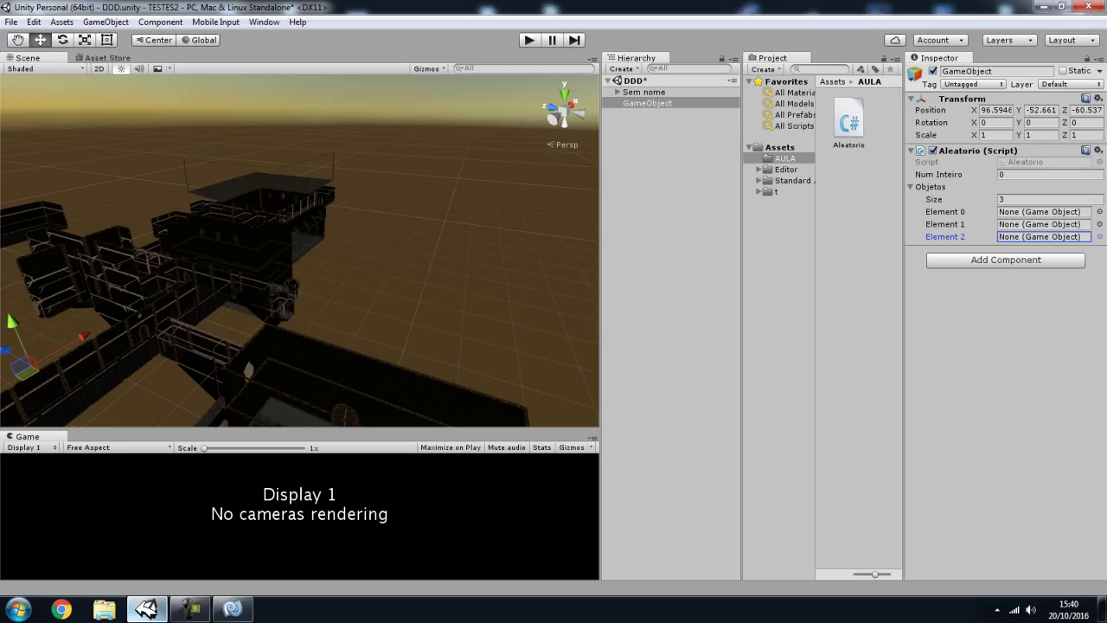
click(1011, 186)
click(945, 187)
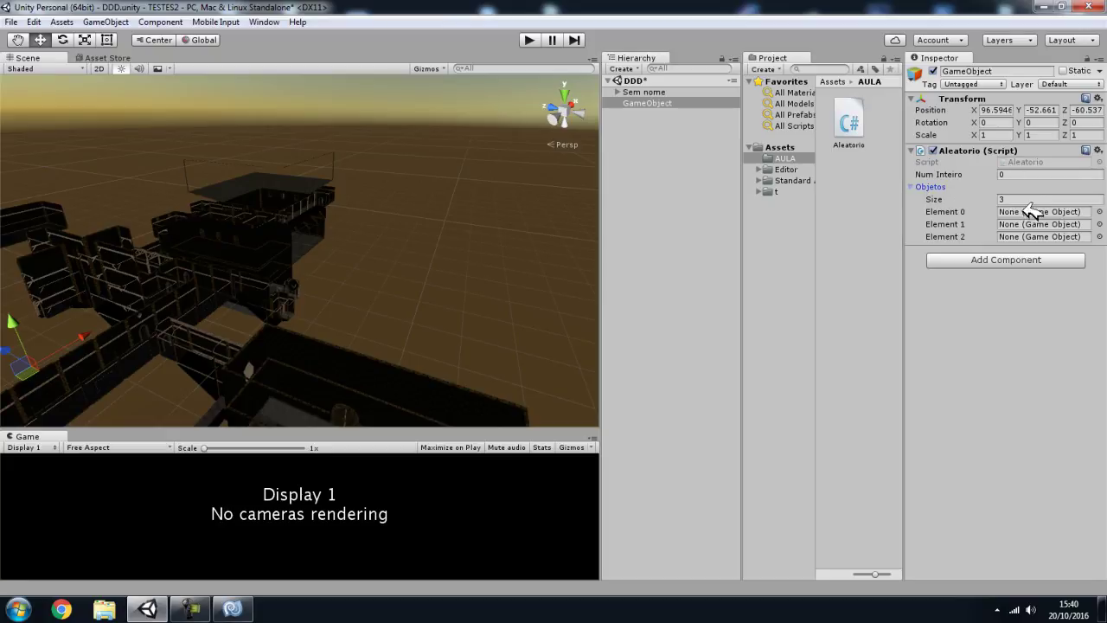
click(1026, 200)
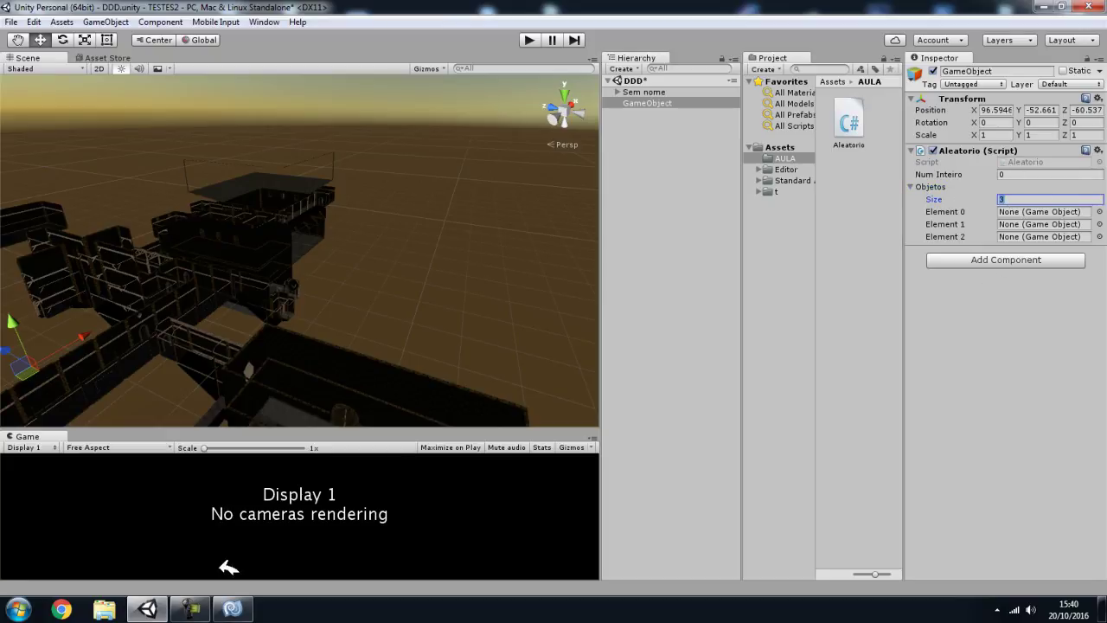
click(232, 609)
click(502, 398)
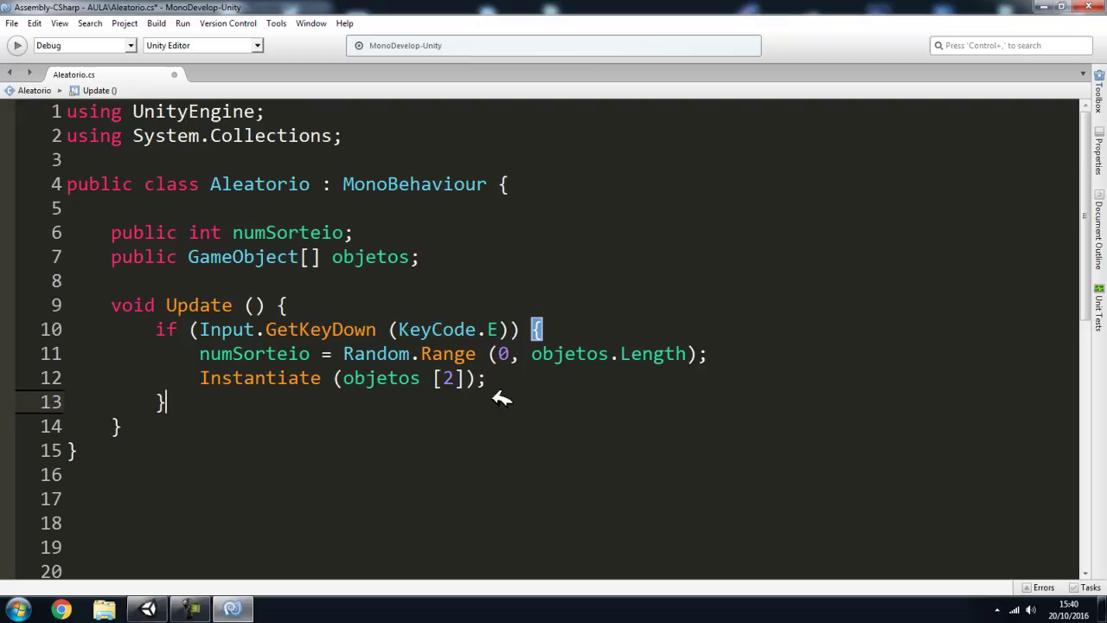
click(258, 353)
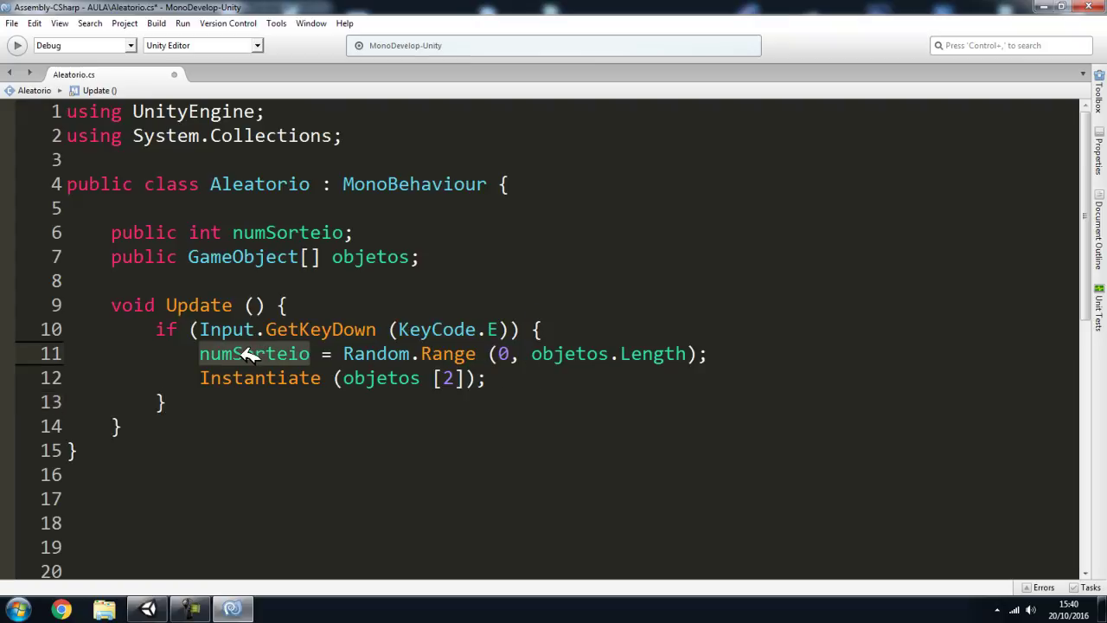
double_click(505, 352)
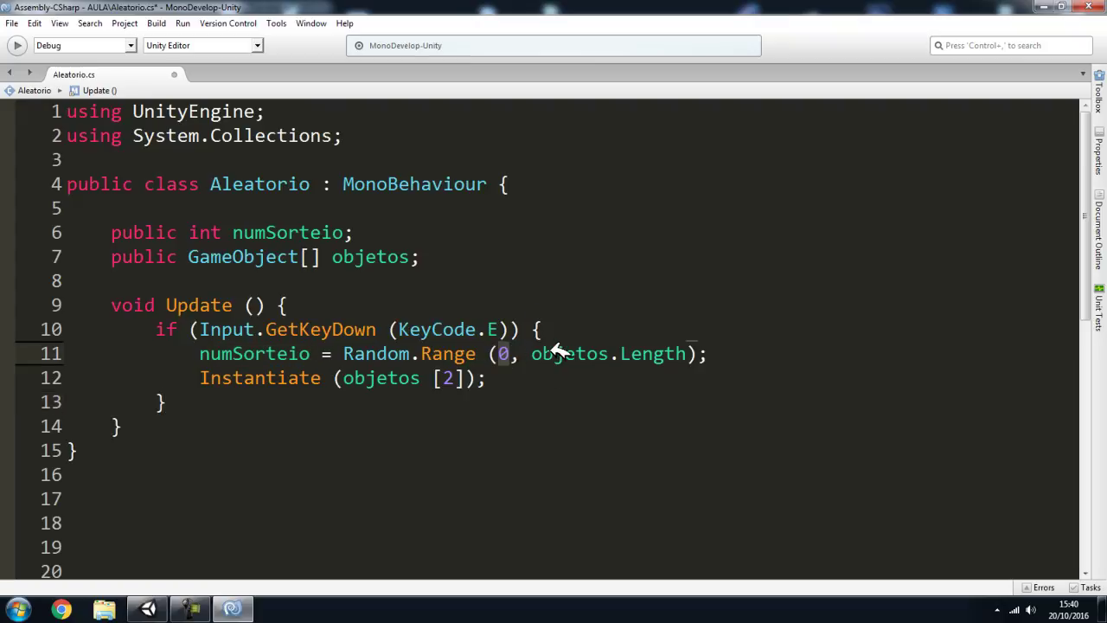
drag(531, 353, 708, 353)
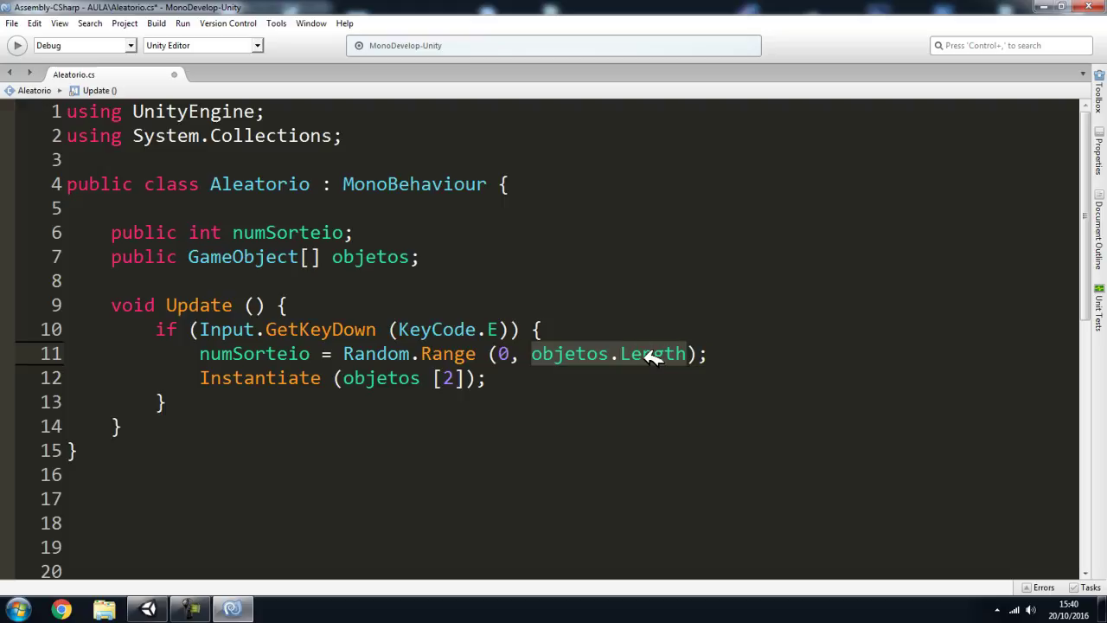
click(534, 356)
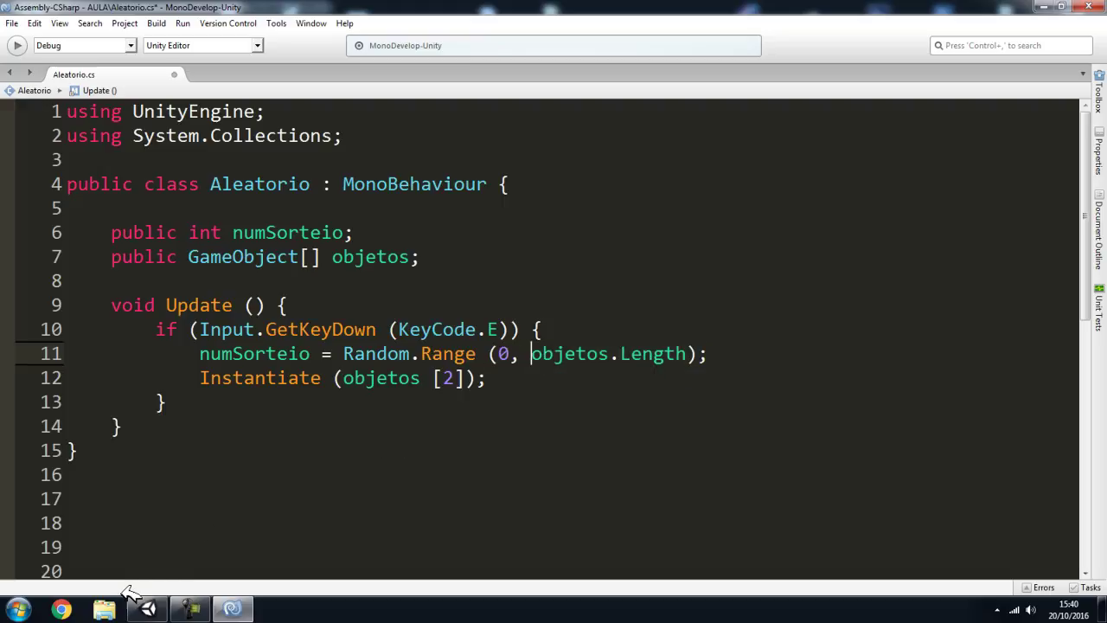
click(148, 609)
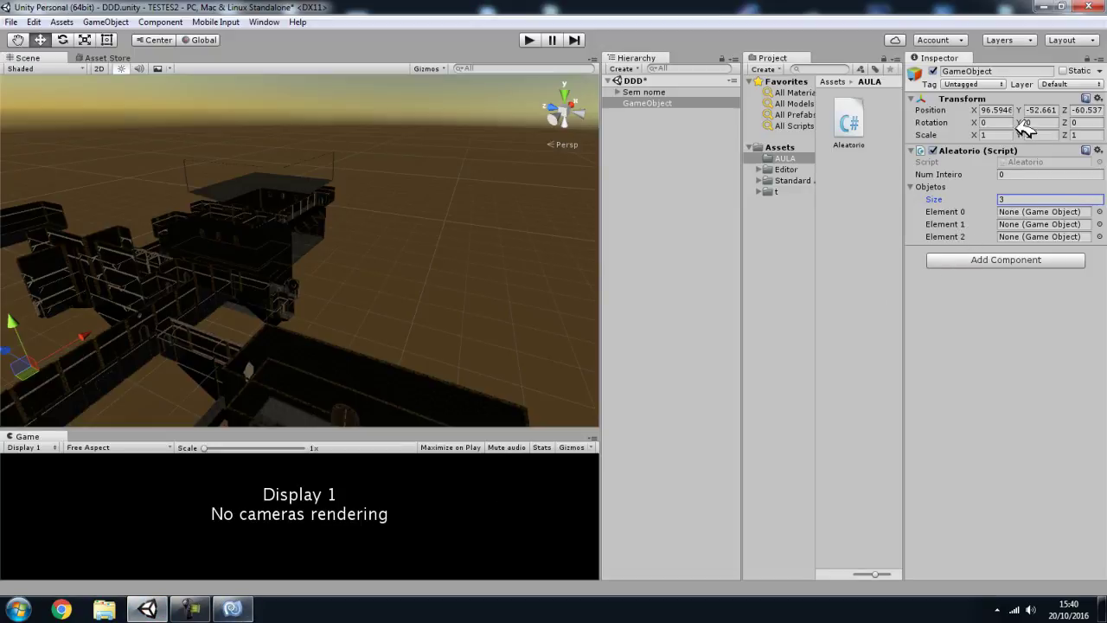
click(231, 609)
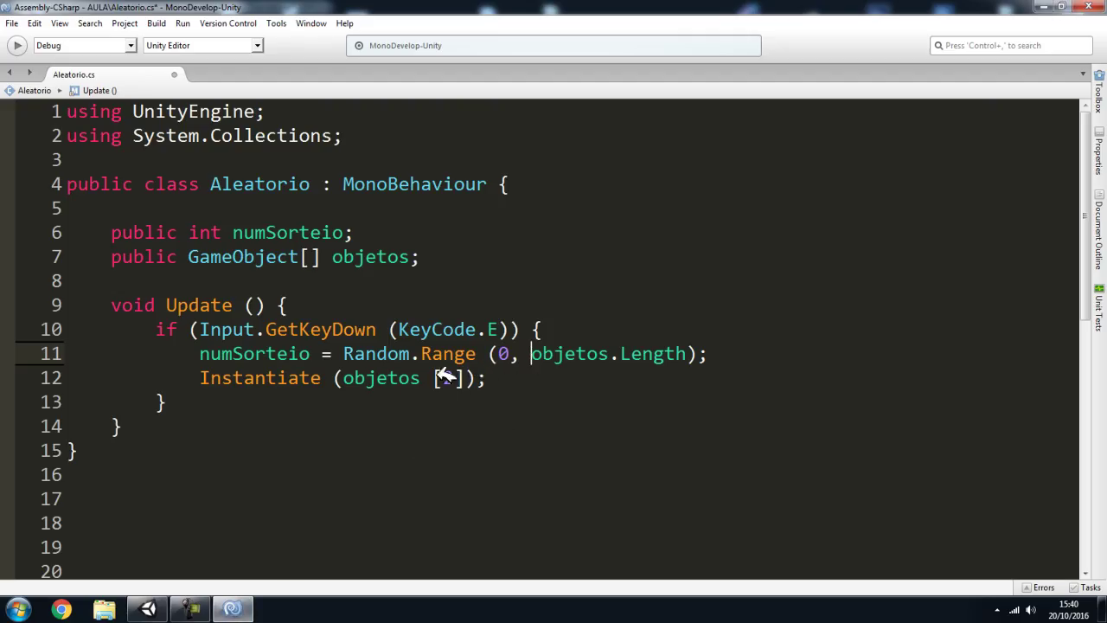
double_click(240, 353)
key(ctrl+c)
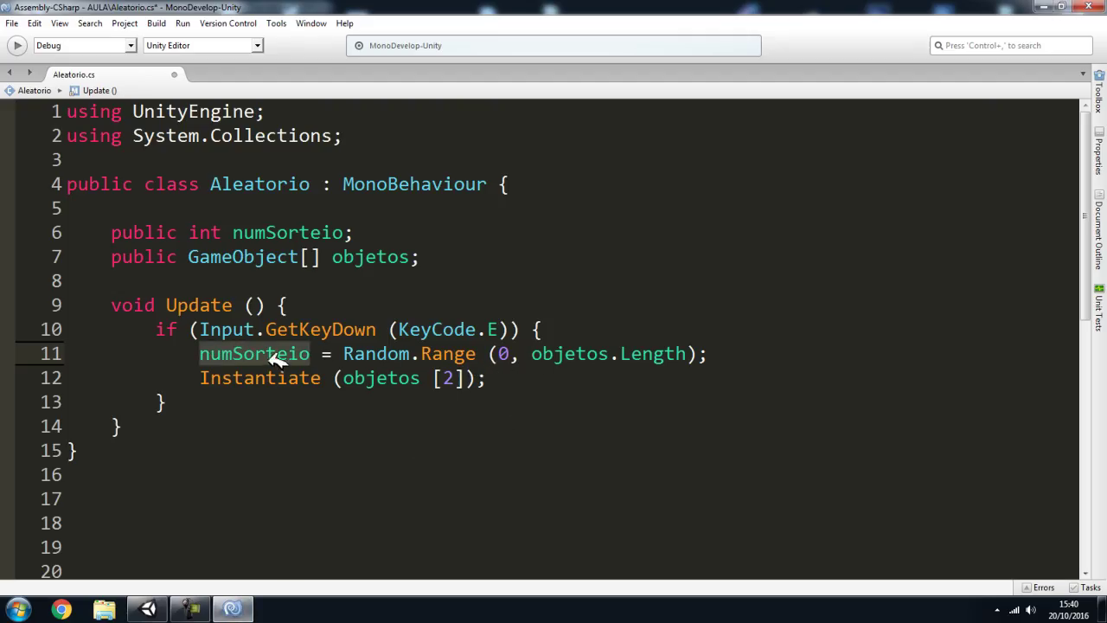
Step: Change objetos[2] to objetos[numSorteio] and save the Aleatorio script
double_click(448, 378)
key(ctrl+v)
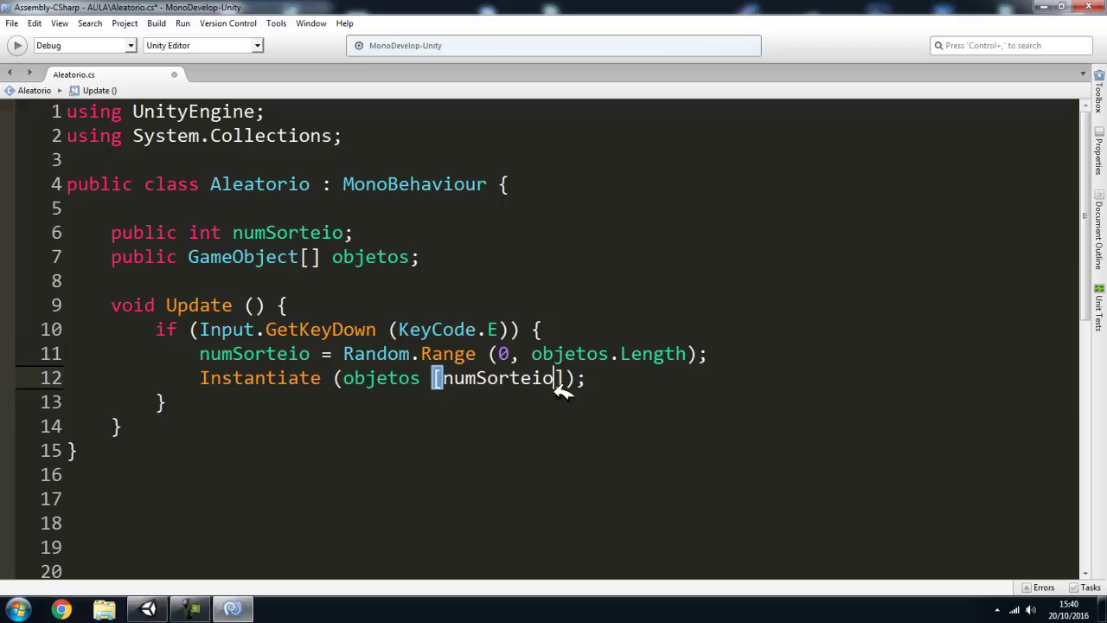
click(605, 381)
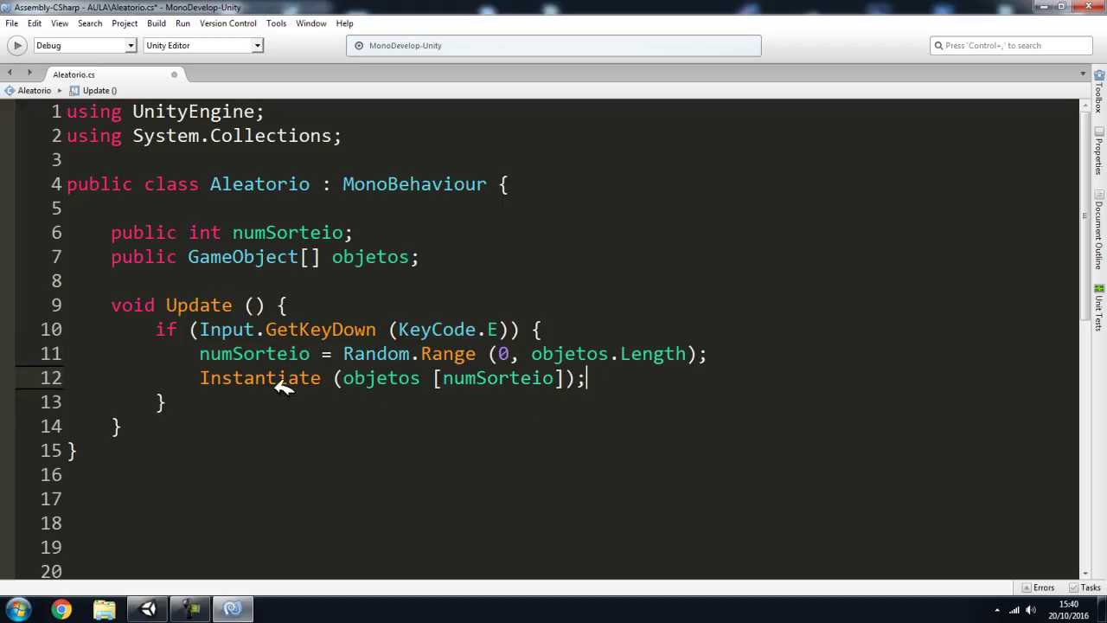
double_click(503, 378)
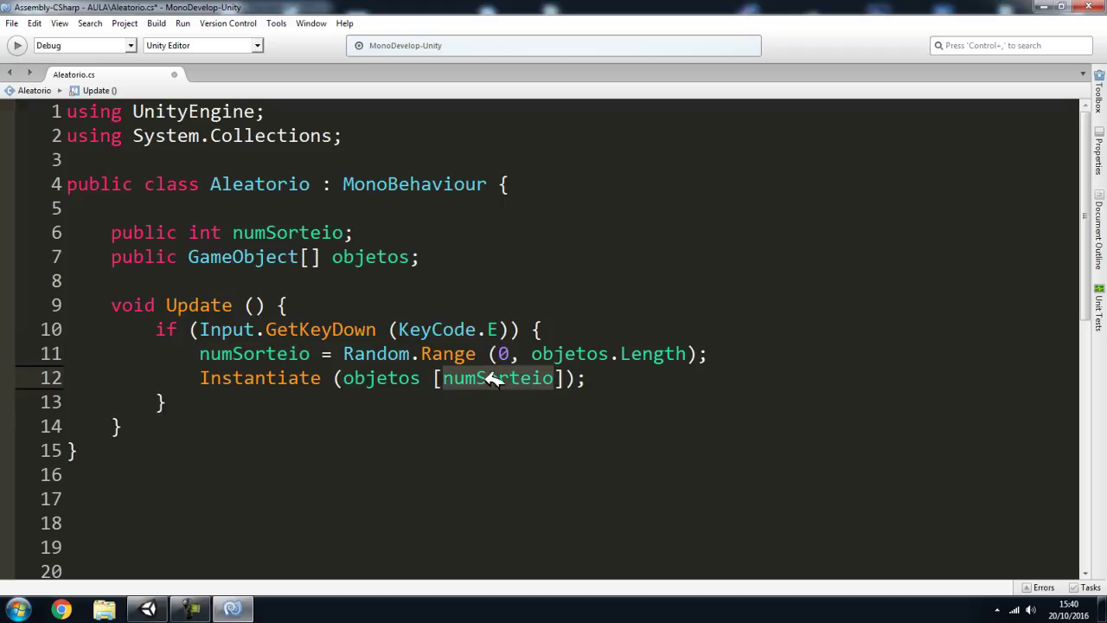
click(12, 23)
click(32, 81)
Step: Review the Random.Range and objetos[numSorteio] lines, then switch back to the Unity editor
click(426, 428)
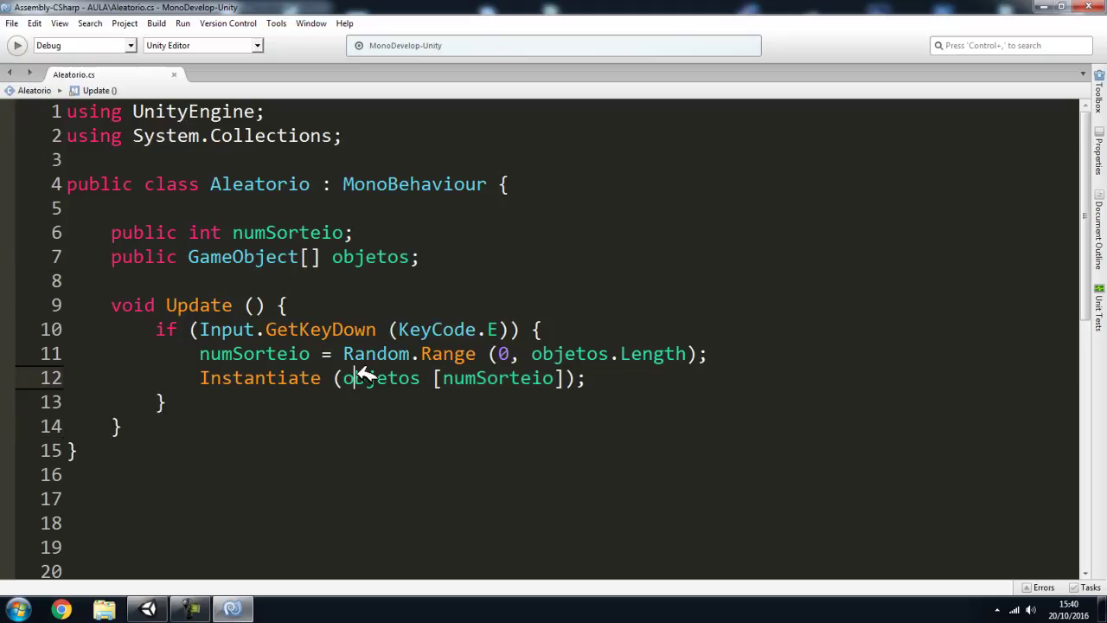
double_click(366, 378)
double_click(517, 378)
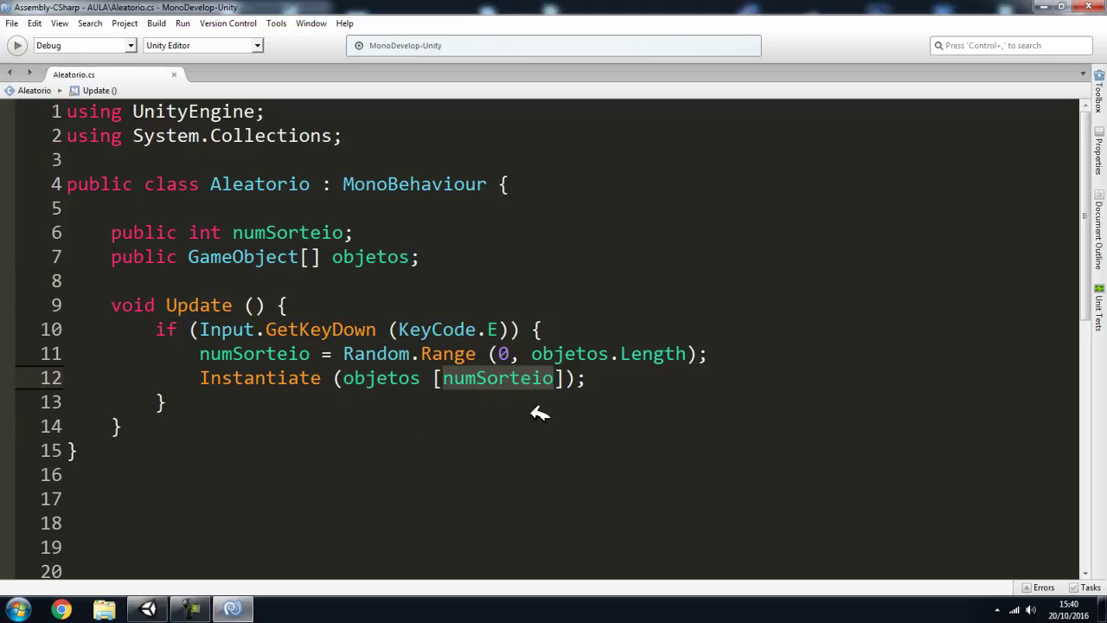
drag(333, 353, 719, 360)
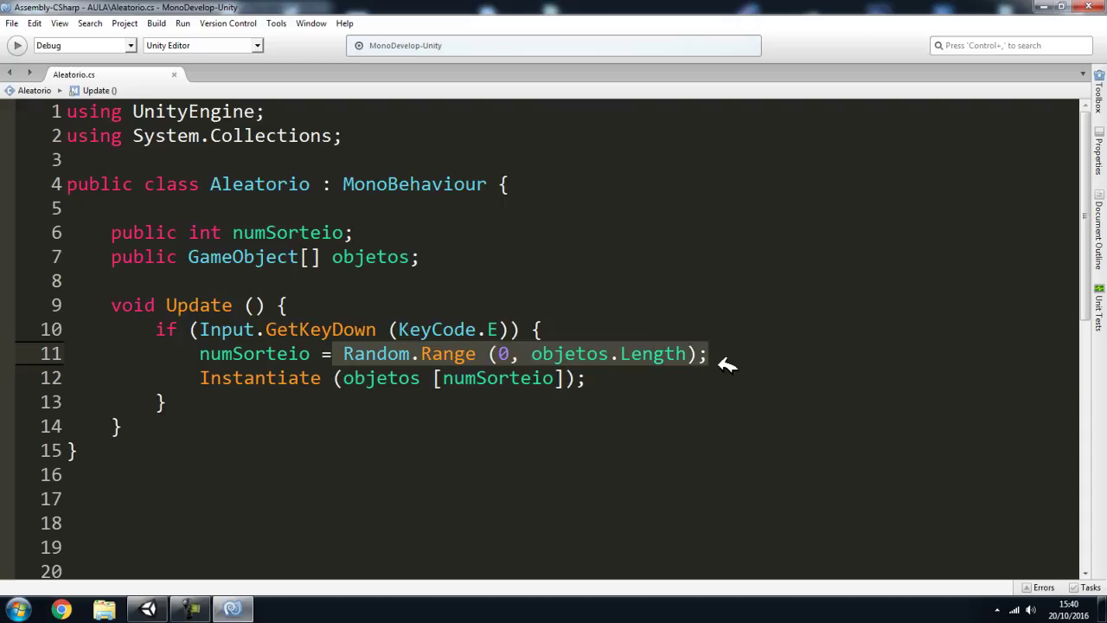
click(148, 609)
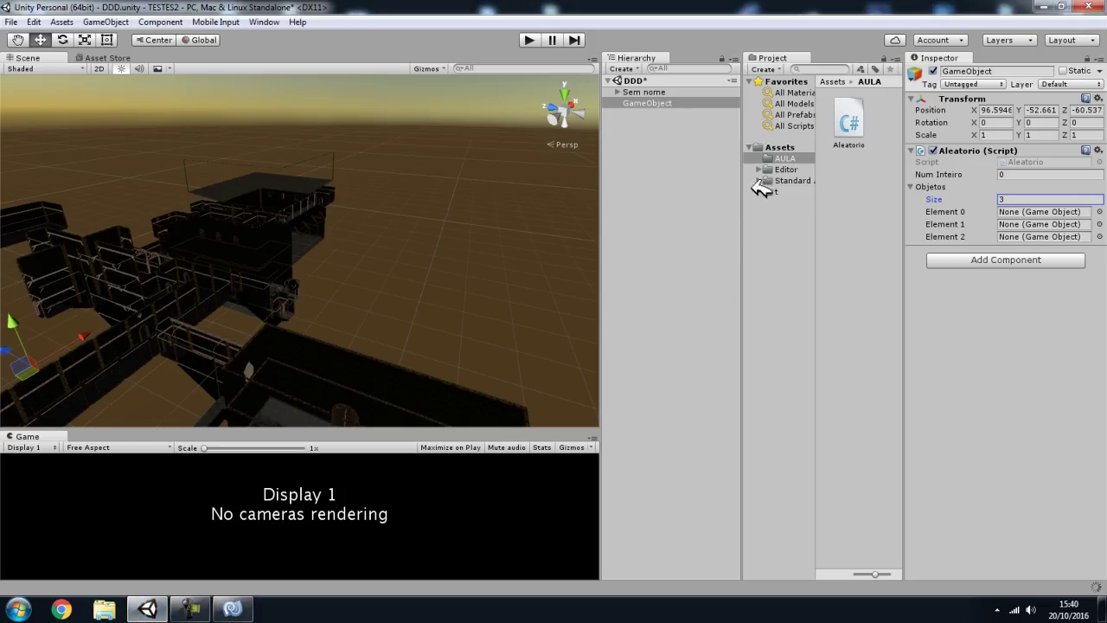
Step: Frame and orbit around the empty GameObject in the Scene view, ending with the Move tool
right_drag(384, 247, 297, 267)
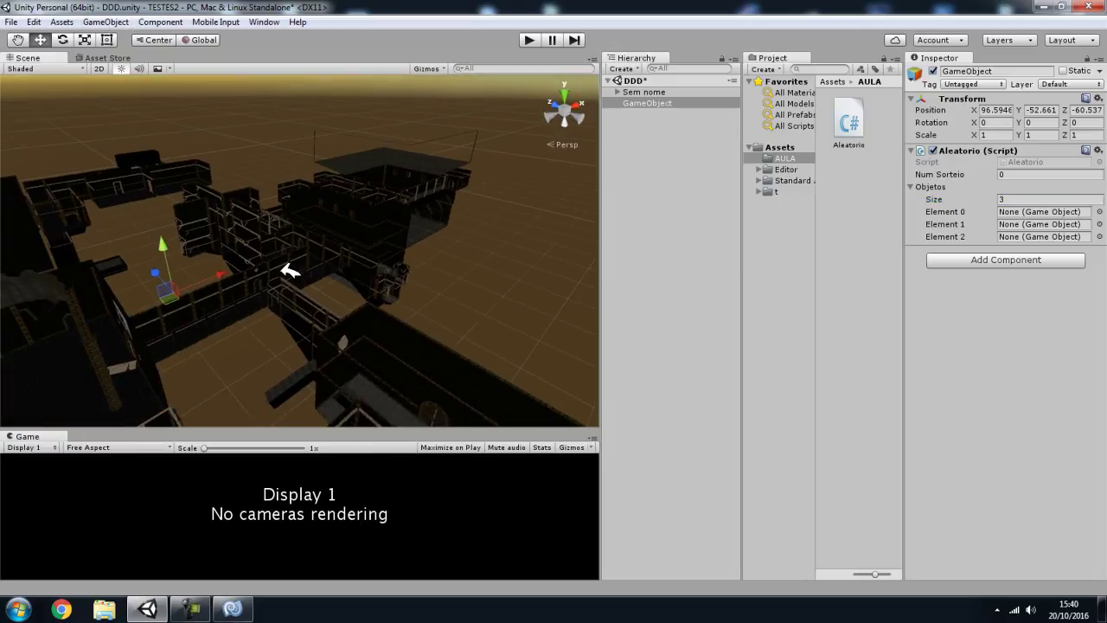
key(r)
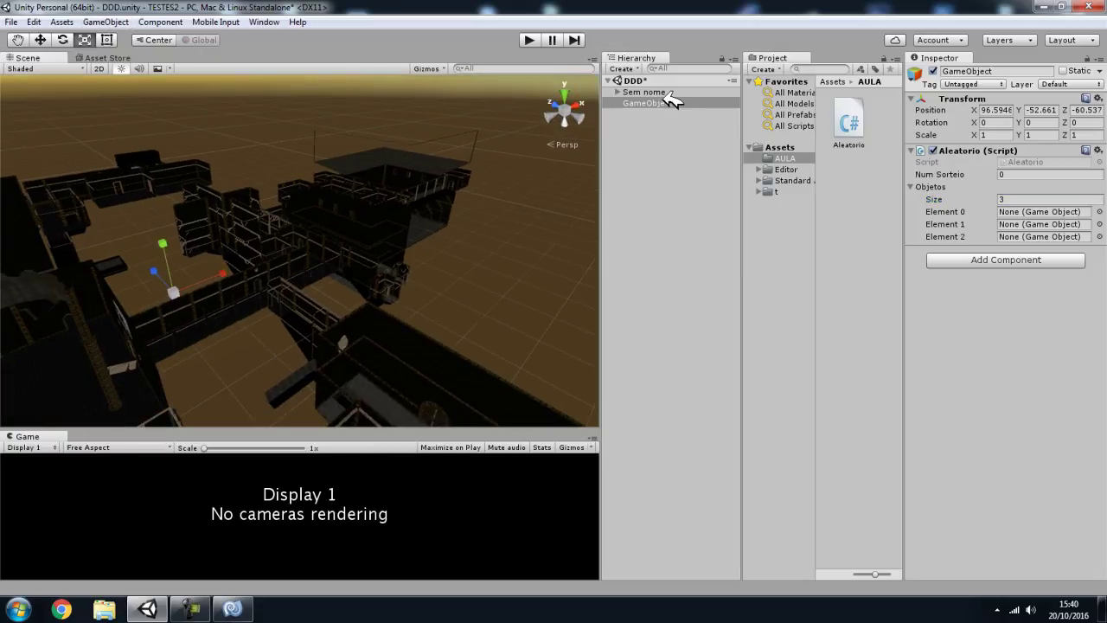
double_click(667, 102)
right_drag(300, 265, 436, 277)
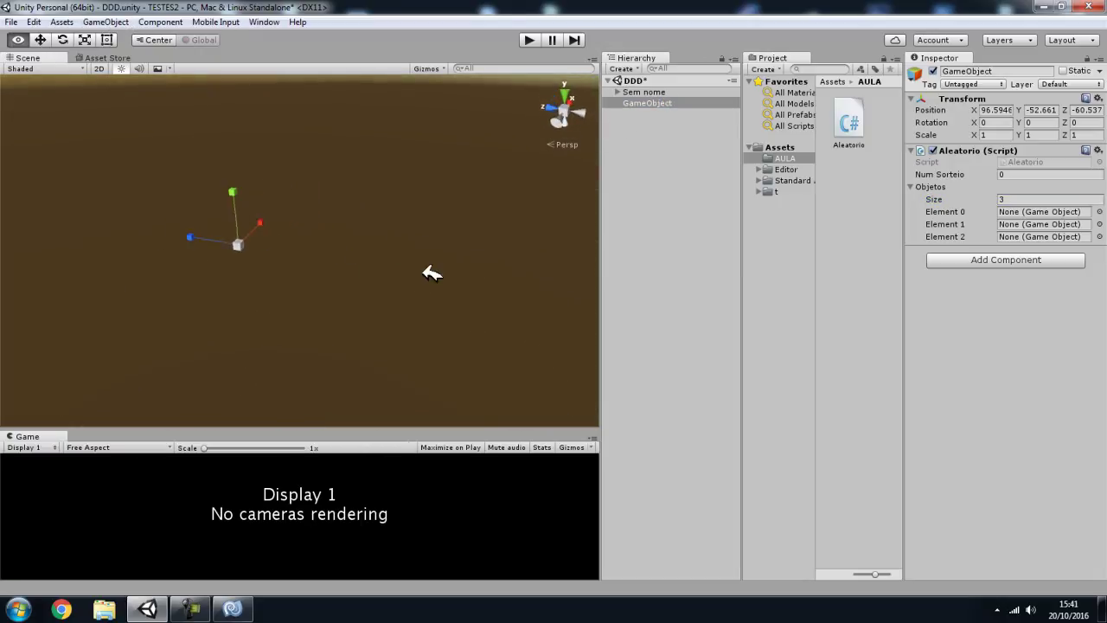
click(42, 39)
Step: Create a Cube, save it as a prefab in AULA, and delete it from the scene
click(104, 21)
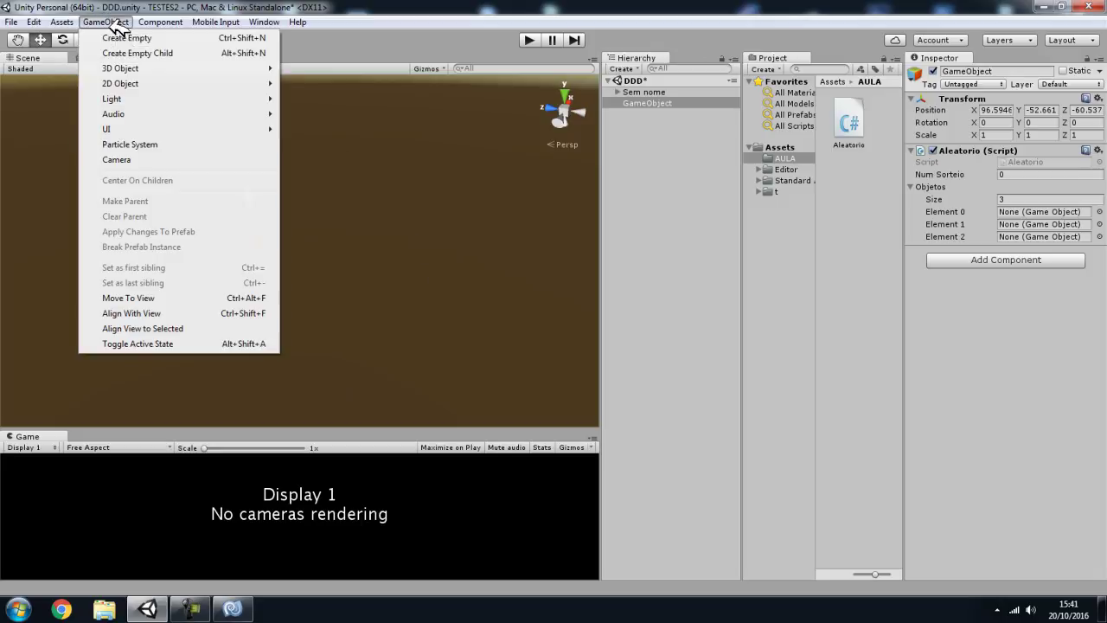
mouse_move(275, 69)
click(309, 68)
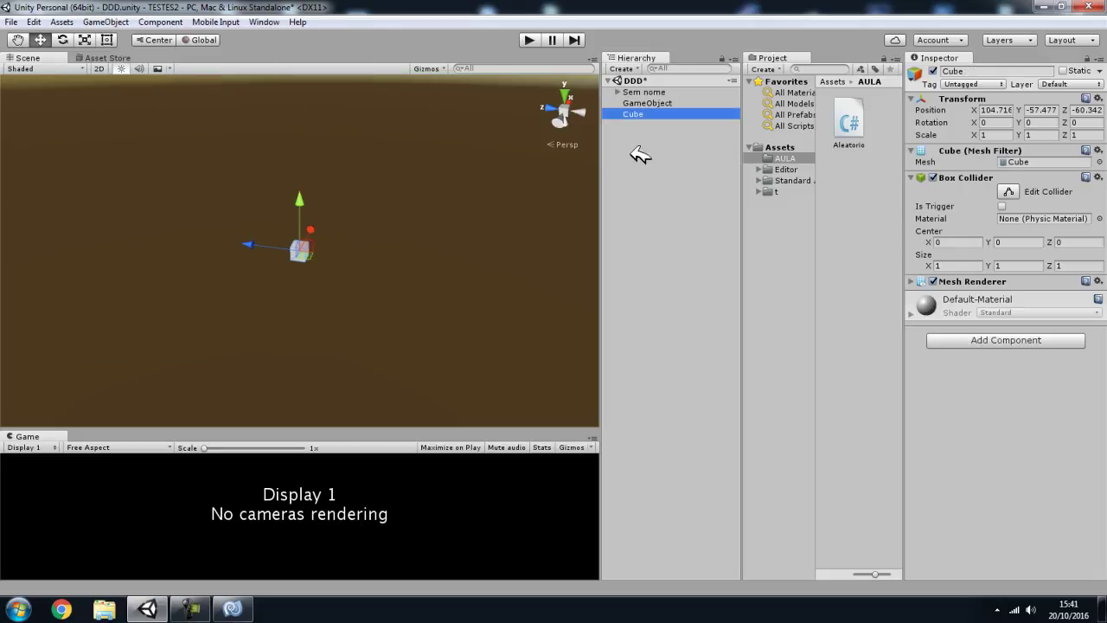
drag(650, 115, 865, 184)
click(640, 114)
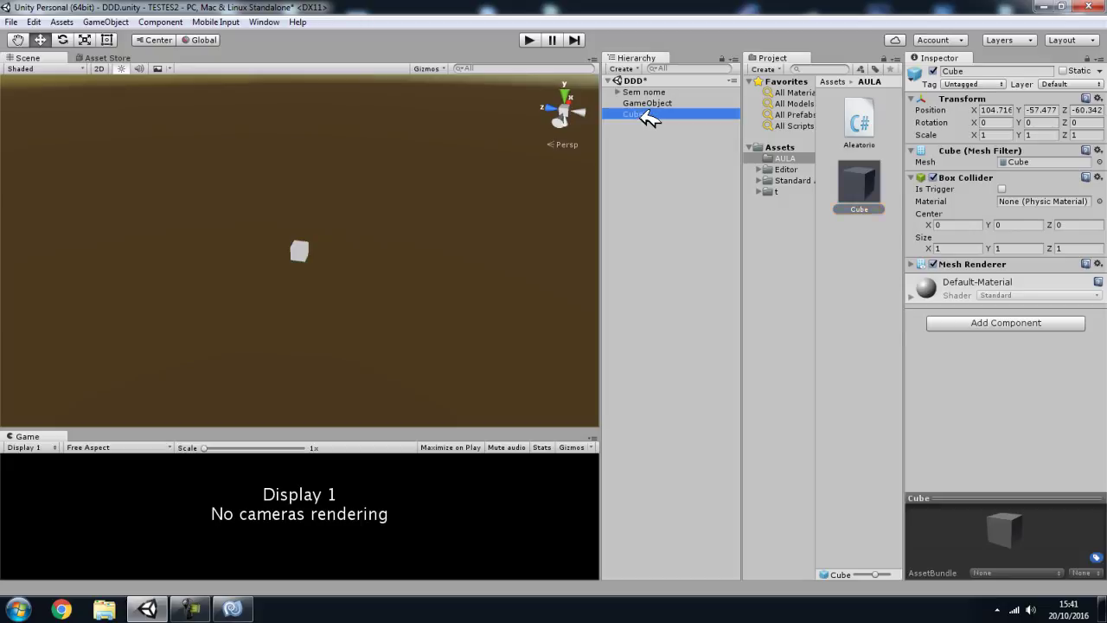
key(Delete)
Step: Create a Sphere, save it as a prefab in AULA, and delete it from the scene
click(105, 21)
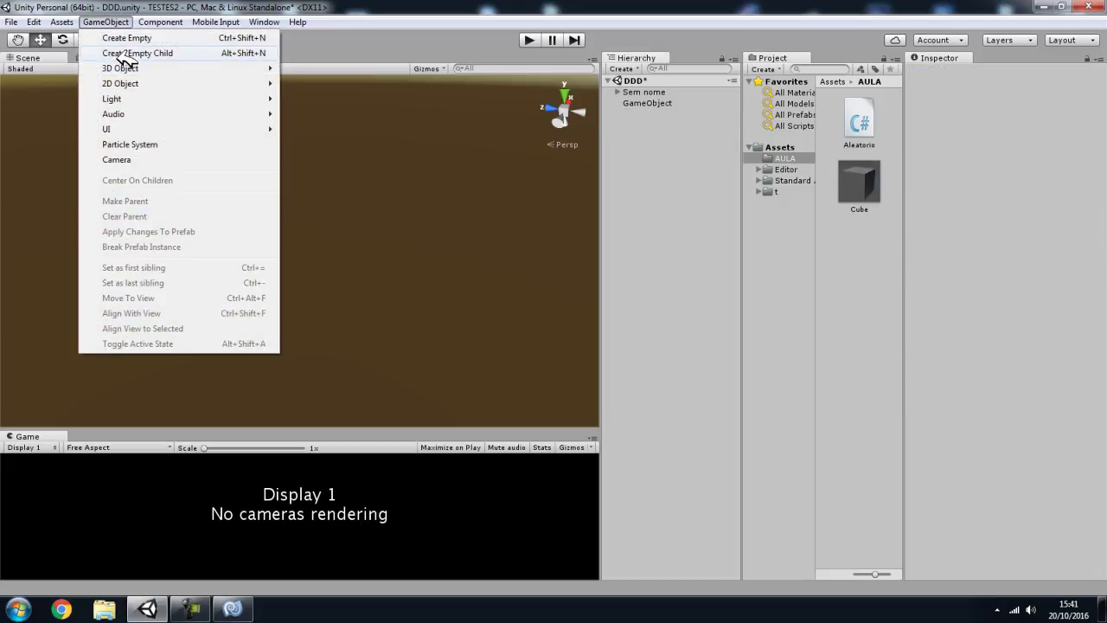
mouse_move(260, 68)
click(340, 84)
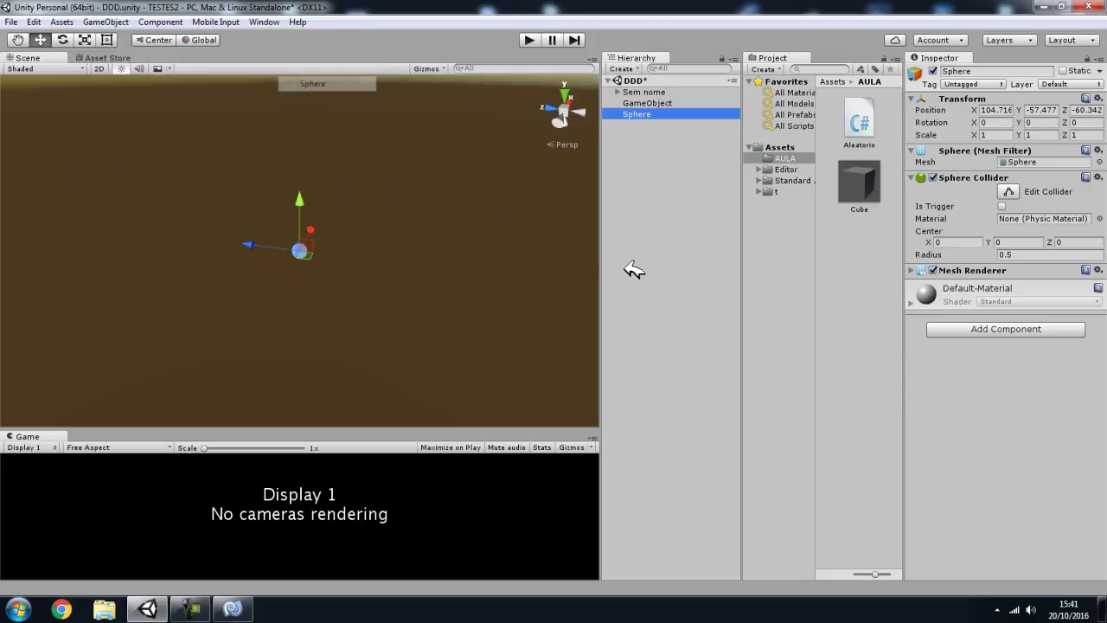
click(645, 131)
drag(654, 109, 848, 250)
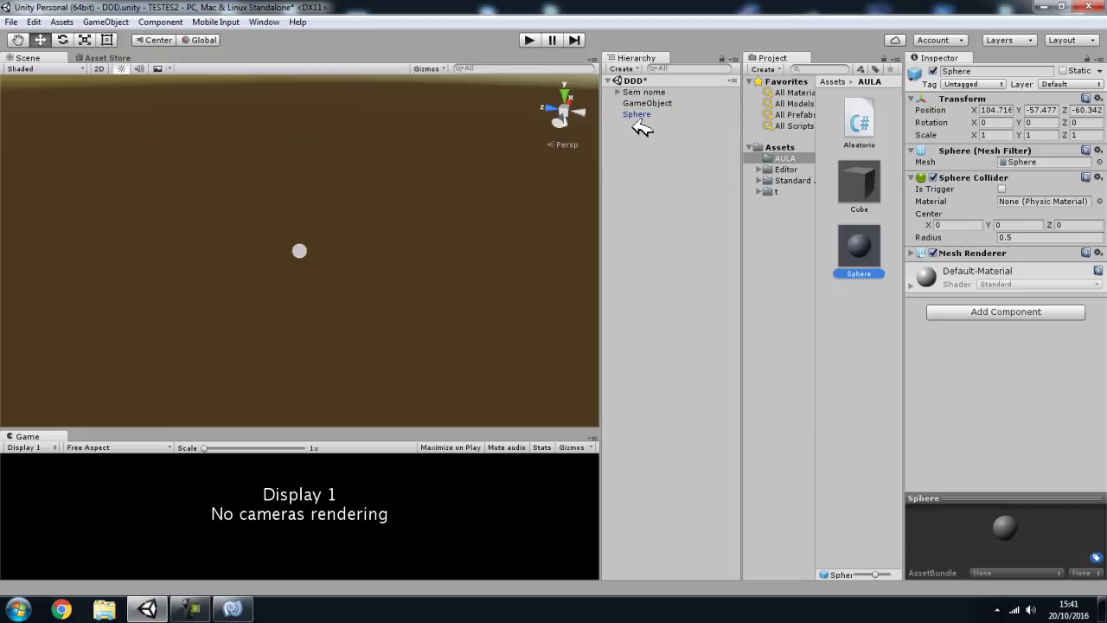
click(647, 102)
click(653, 113)
key(Delete)
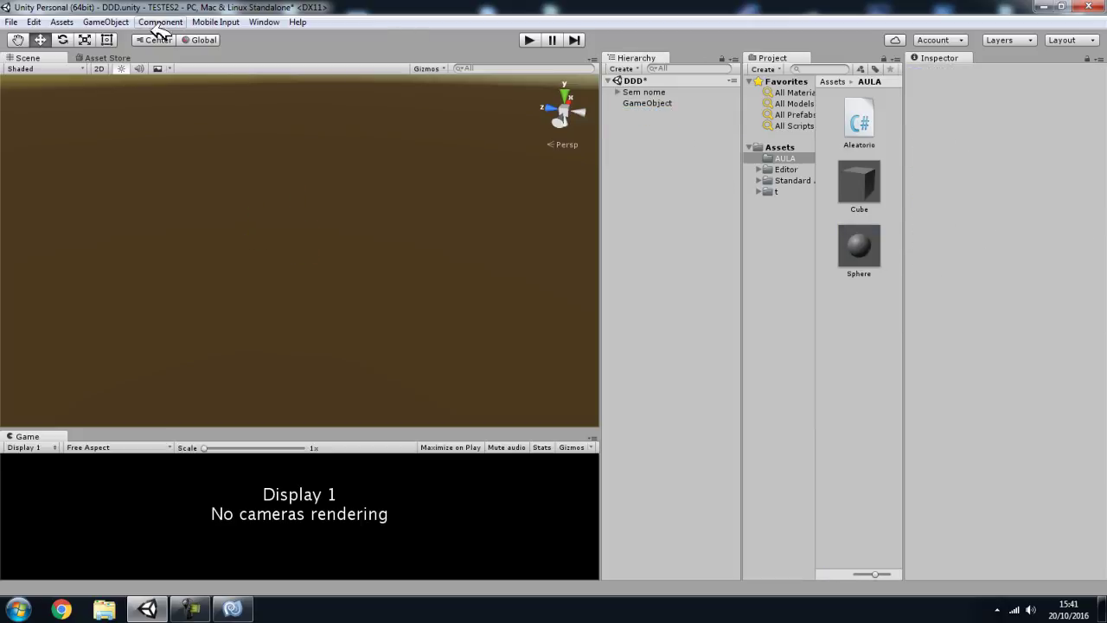
Step: Create a Cylinder, save it as a prefab in AULA, and delete it from the scene
click(104, 22)
mouse_move(130, 69)
click(321, 113)
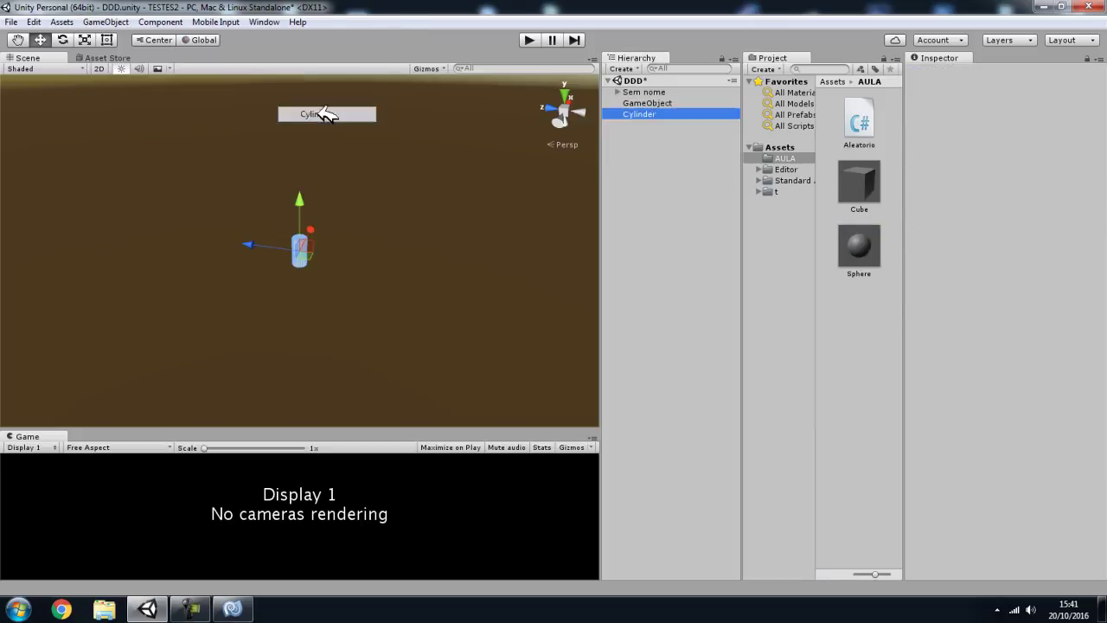
drag(638, 114, 856, 299)
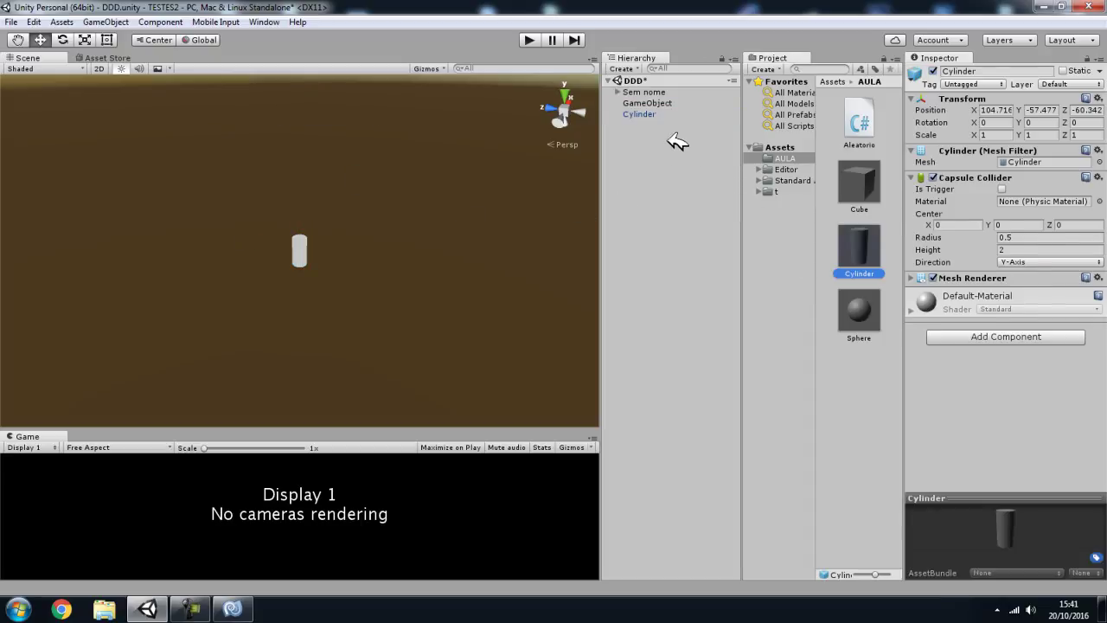
key(Delete)
Step: Assign Cube, Cylinder and Sphere prefabs to Objetos Elements 0–2, then start Play mode
click(647, 103)
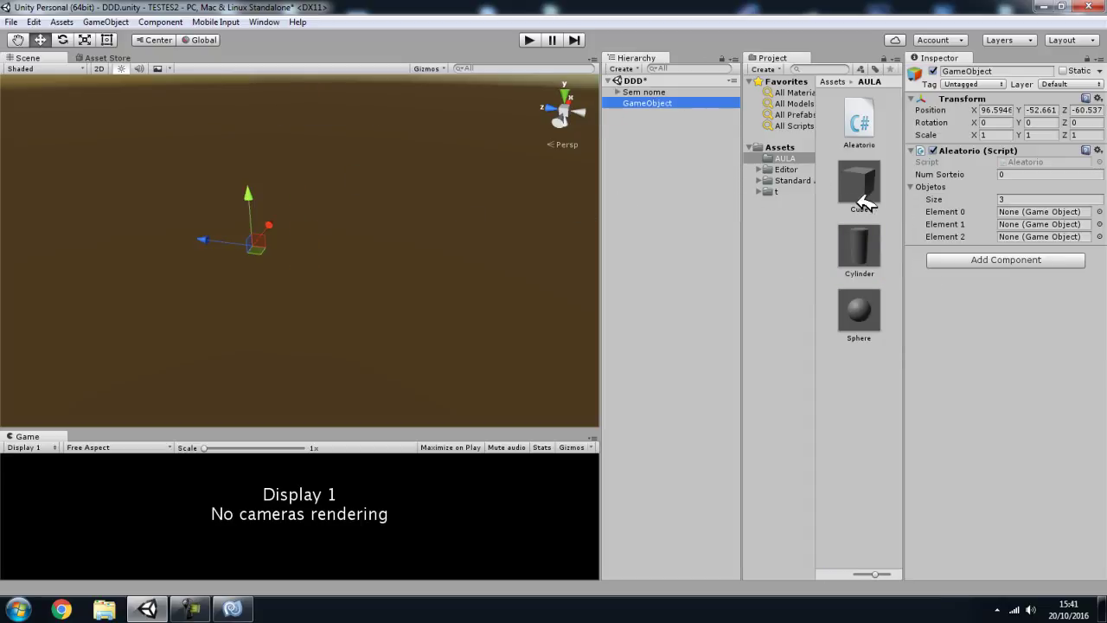
click(1028, 211)
drag(1045, 212, 1043, 214)
drag(859, 246, 1036, 224)
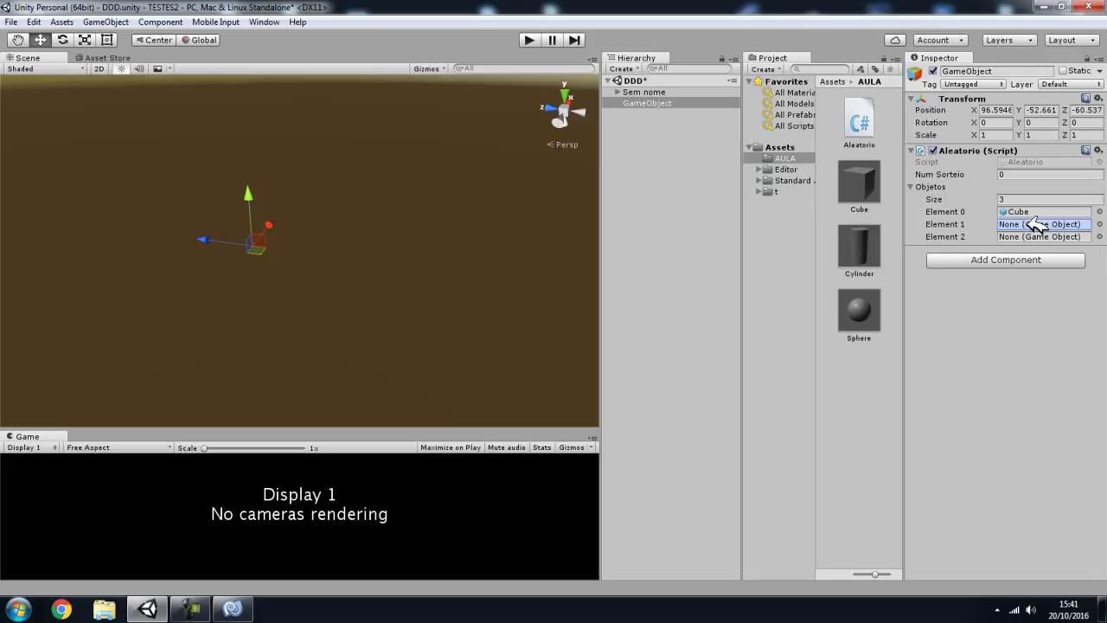
click(836, 315)
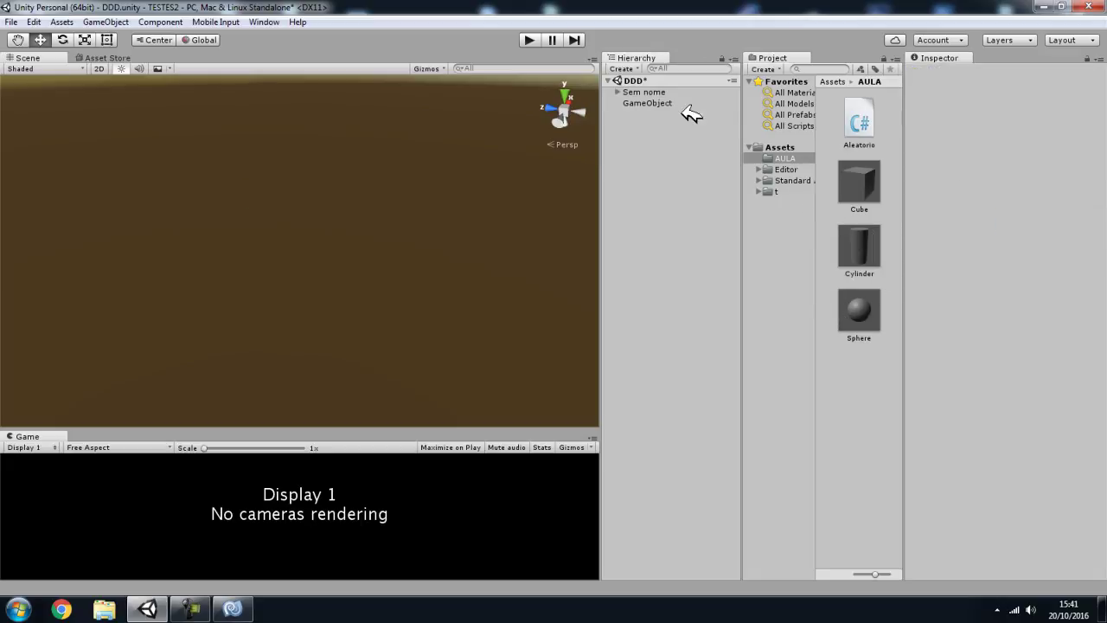
click(649, 103)
drag(859, 311, 1043, 236)
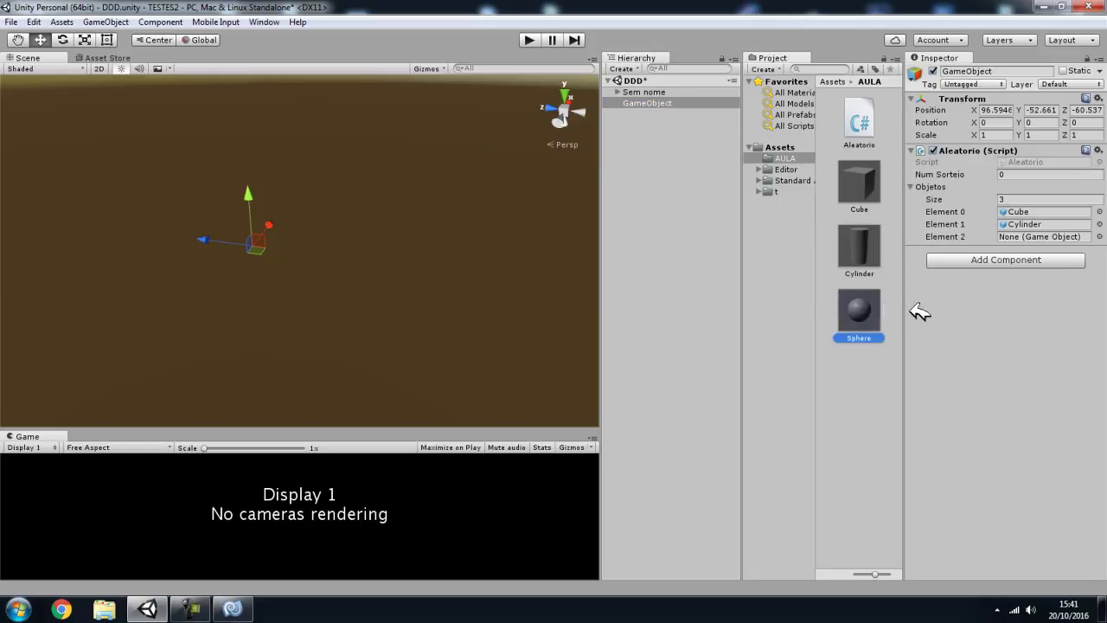
click(528, 40)
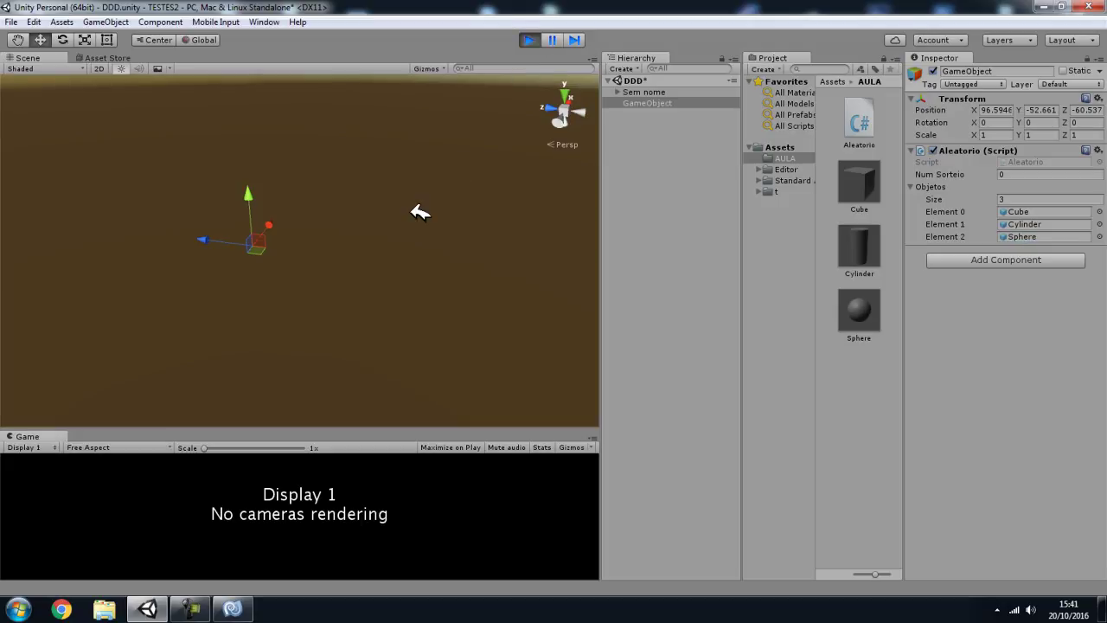
mouse_move(419, 212)
right_down()
mouse_move(443, 207)
mouse_move(418, 232)
right_up()
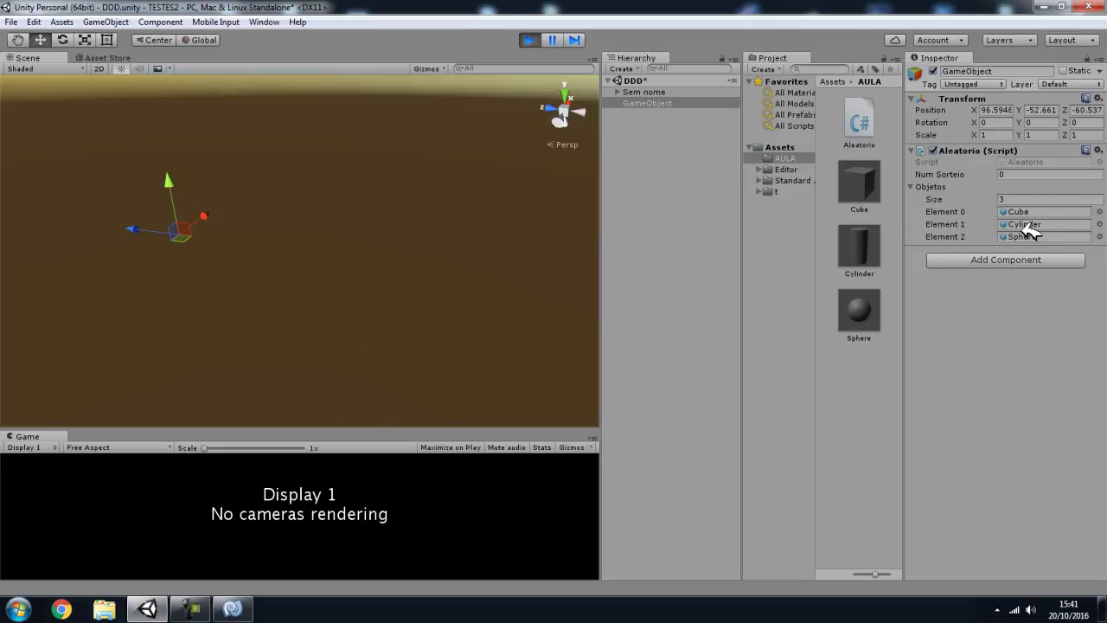
Step: Highlight the Instantiate line in Aleatorio.cs, then return to the running Unity game
click(221, 609)
drag(204, 378, 617, 414)
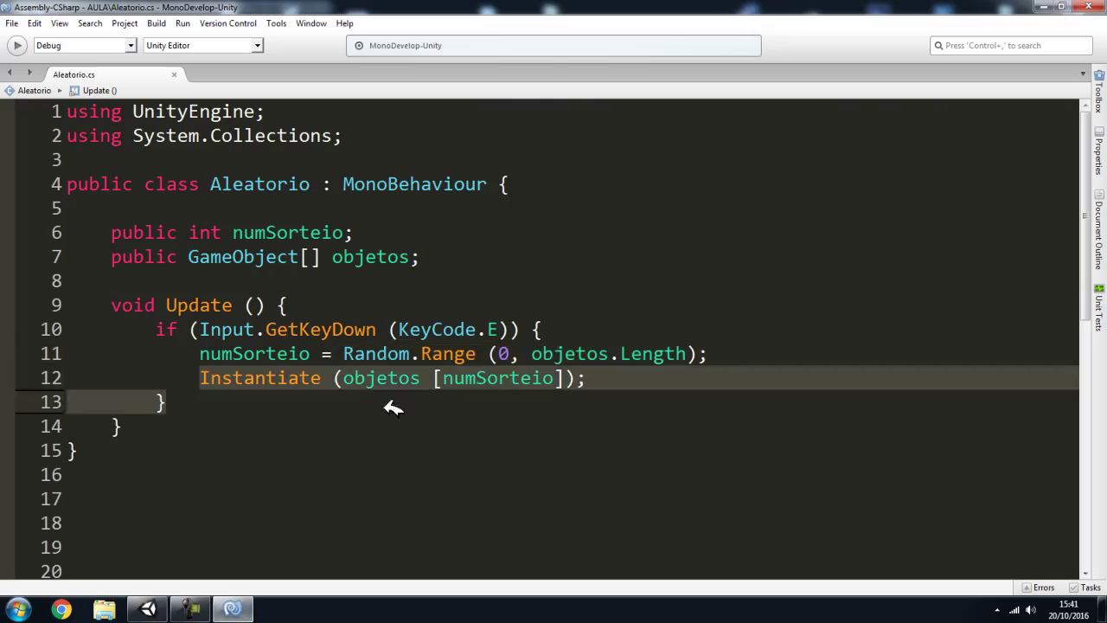
click(147, 609)
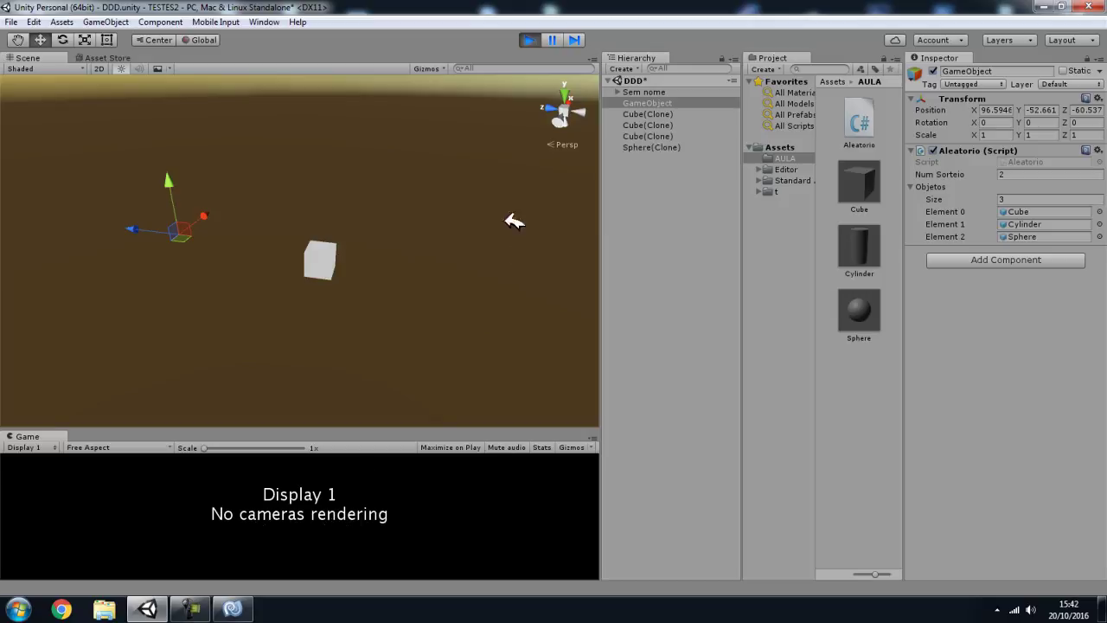
Step: Move the spawned Sphere clone along Z and inspect the Cube and Cylinder clones in the Scene
click(656, 148)
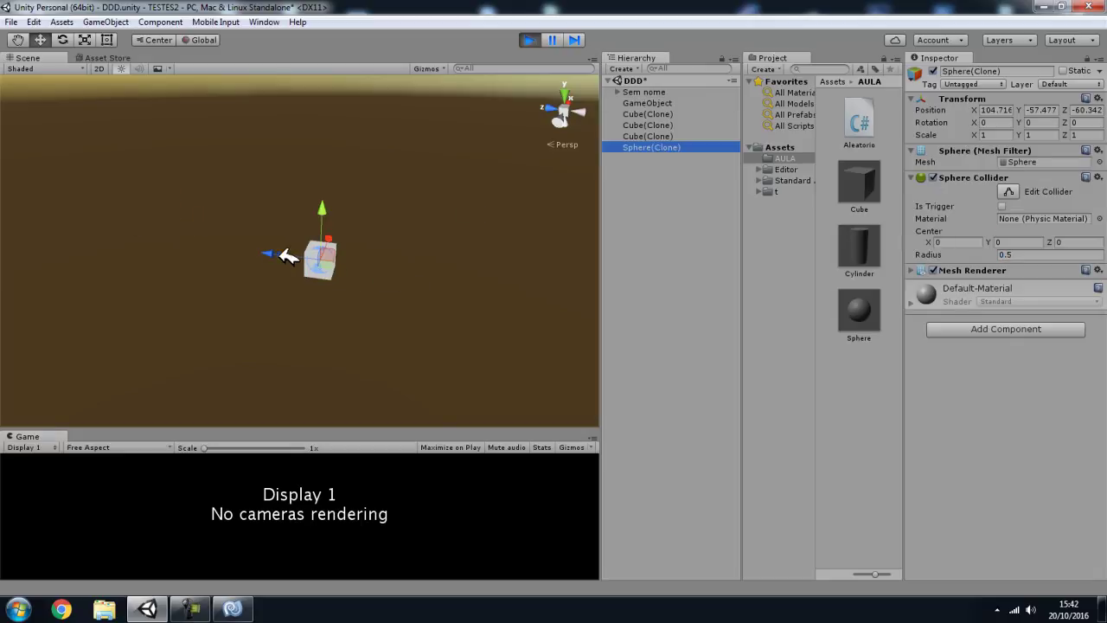
drag(278, 250, 201, 245)
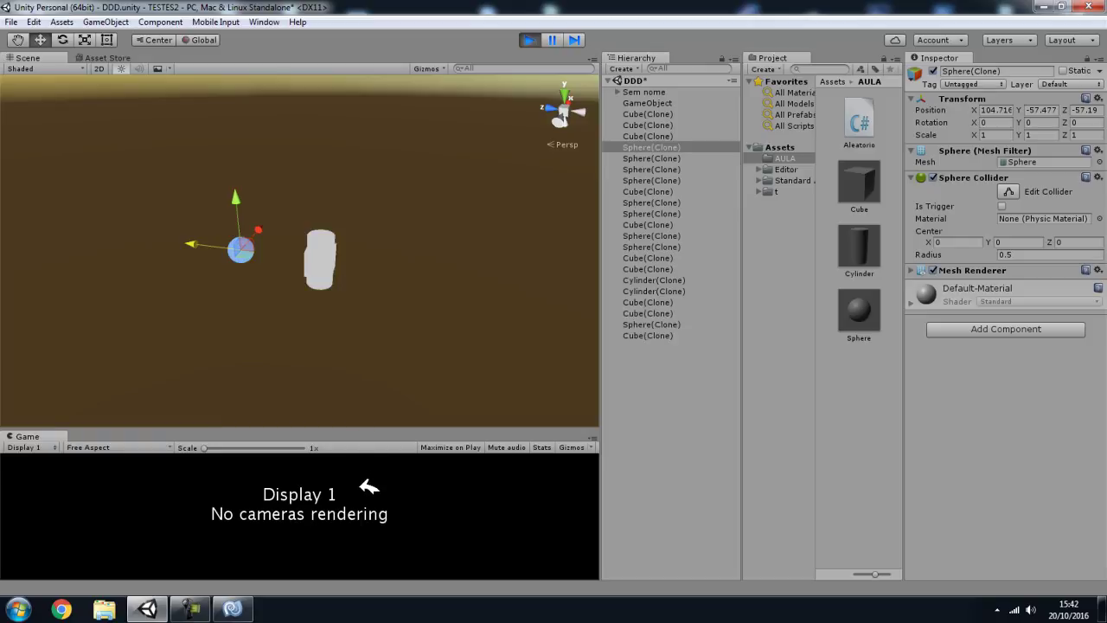
click(332, 258)
click(322, 266)
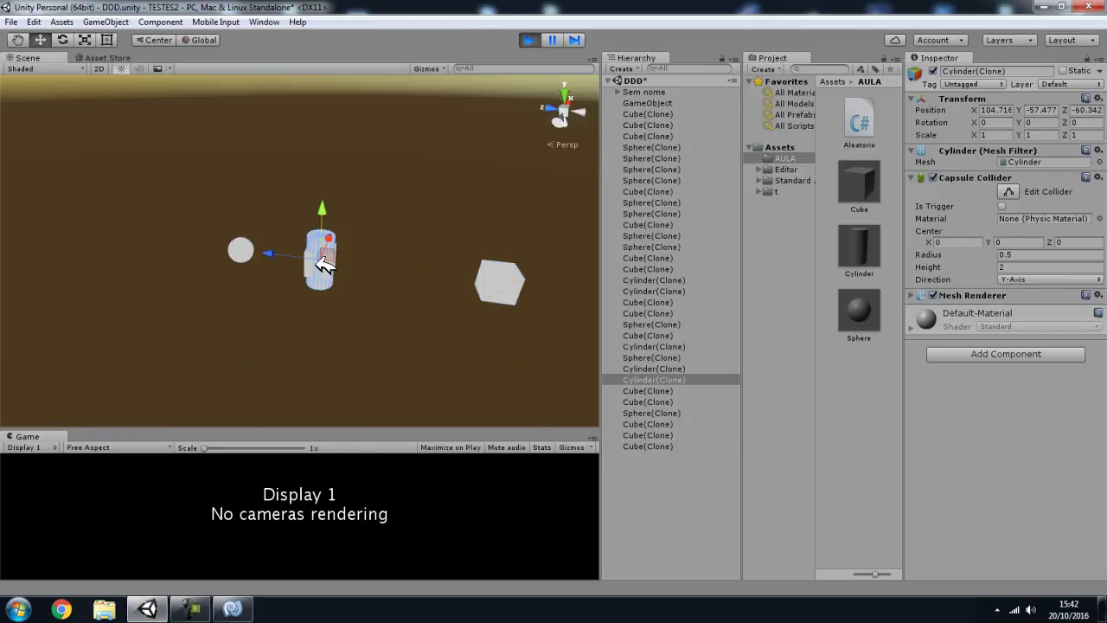
click(323, 265)
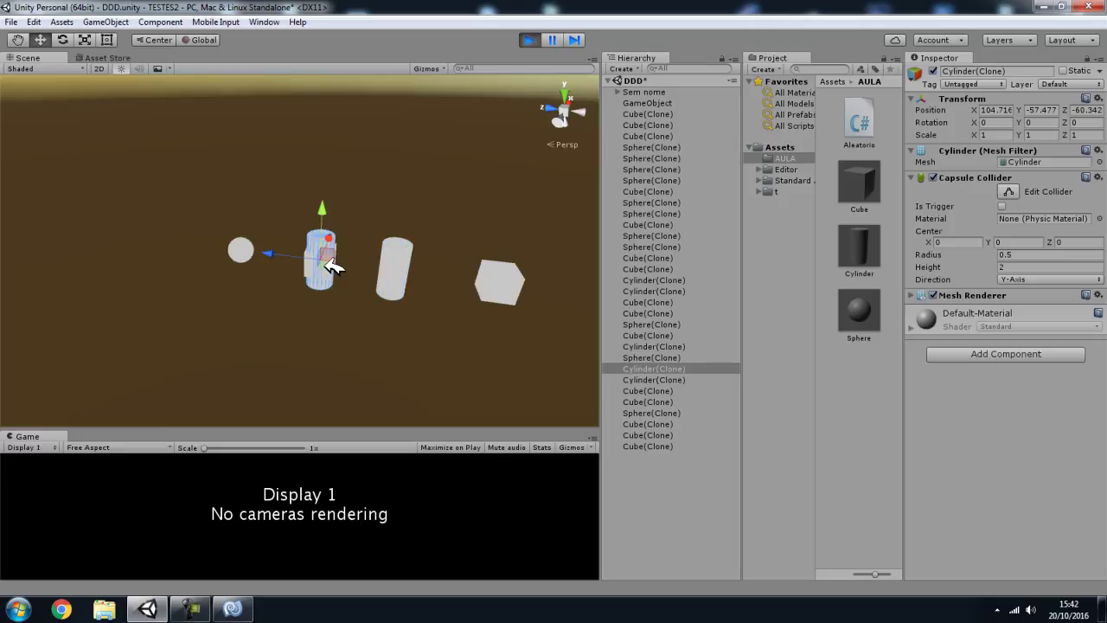
click(320, 250)
Step: Inspect Cylinder and Sphere clones in the Hierarchy, then stop Play mode
click(655, 291)
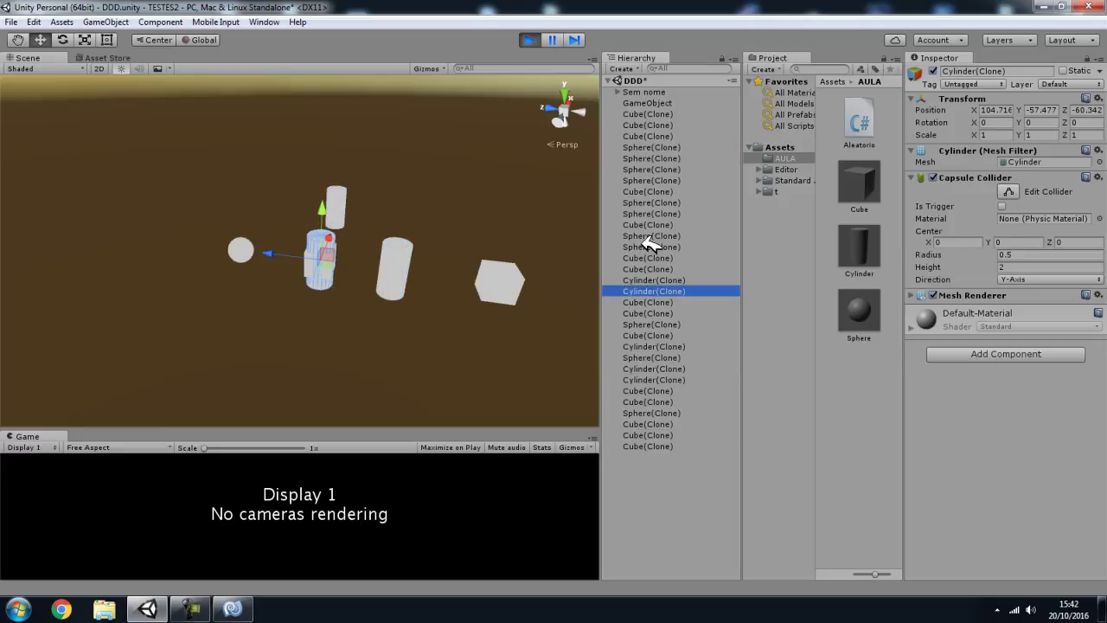
click(650, 246)
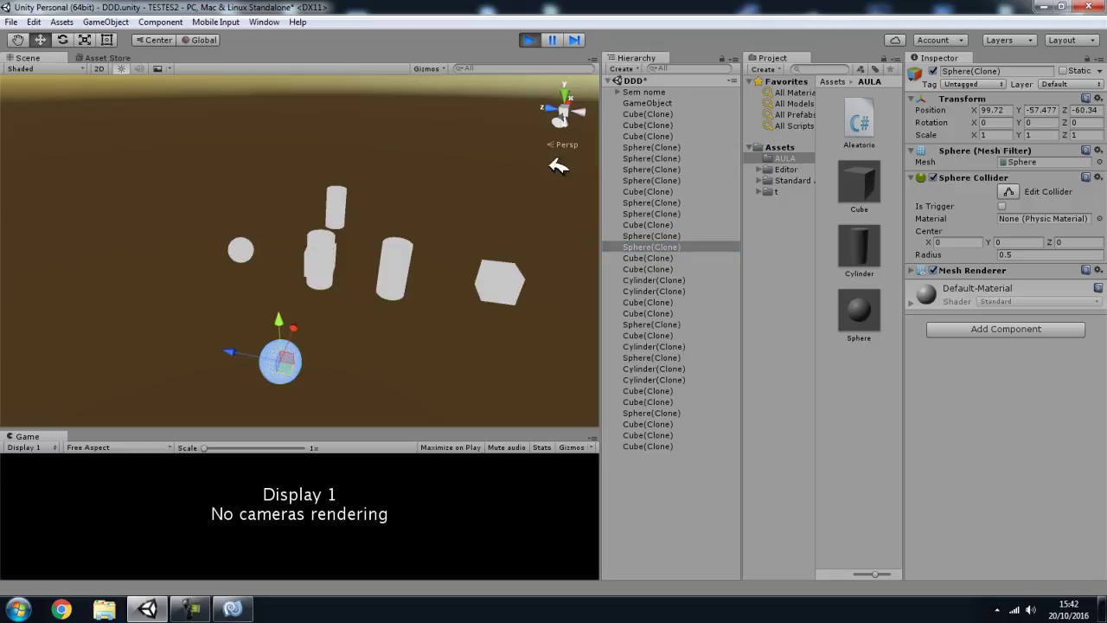
click(529, 40)
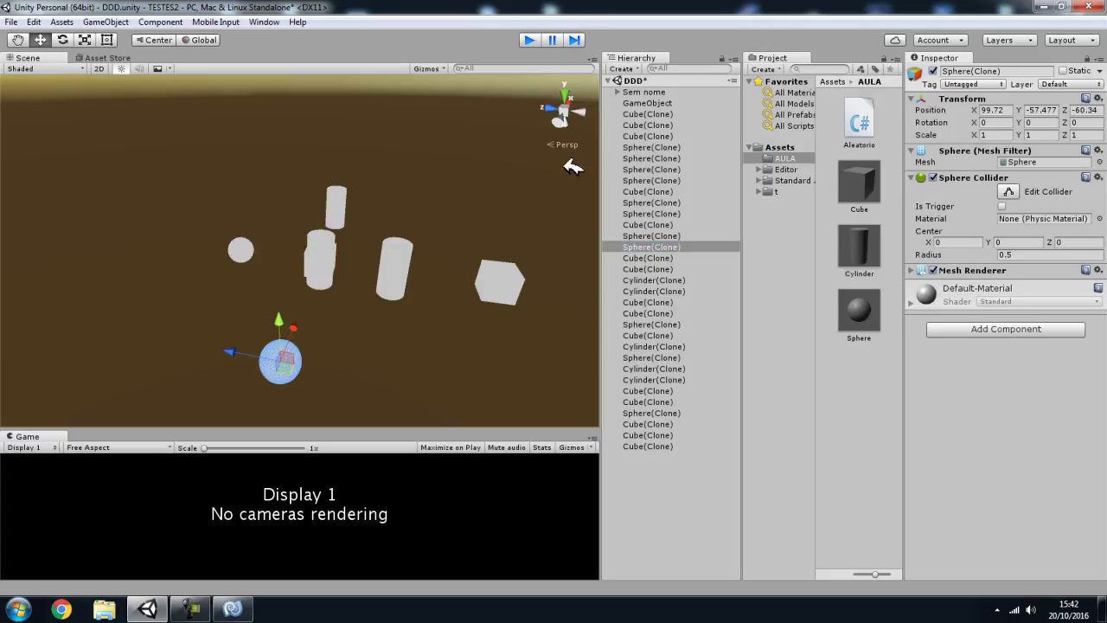
Step: Replace numSorteio in the Instantiate index with Random.Range (0, objetos.Length)
click(233, 609)
click(444, 378)
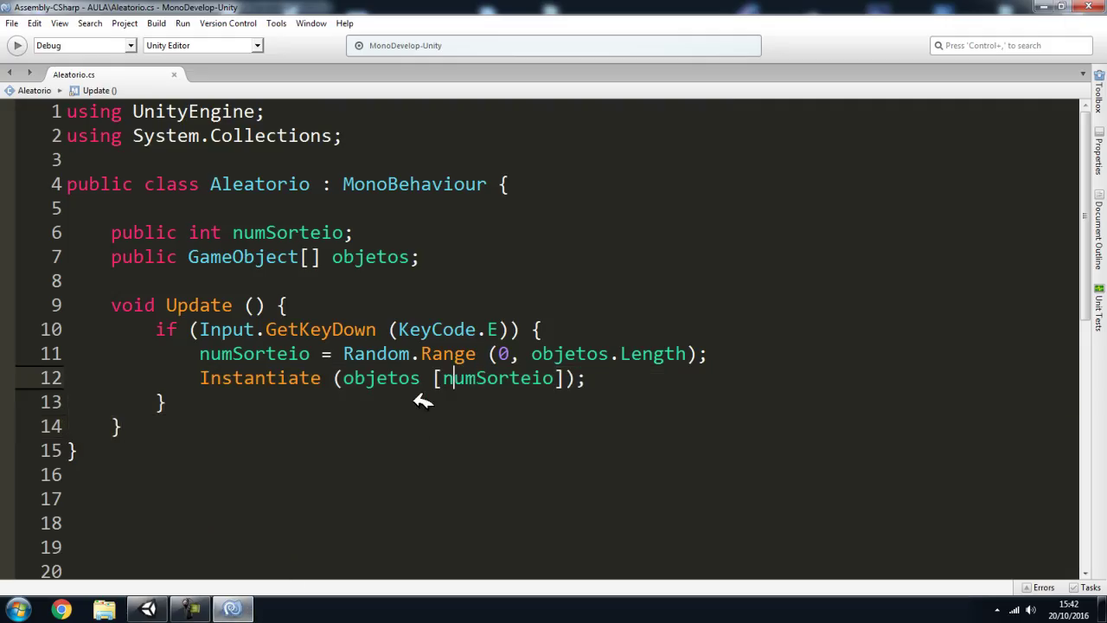
double_click(519, 379)
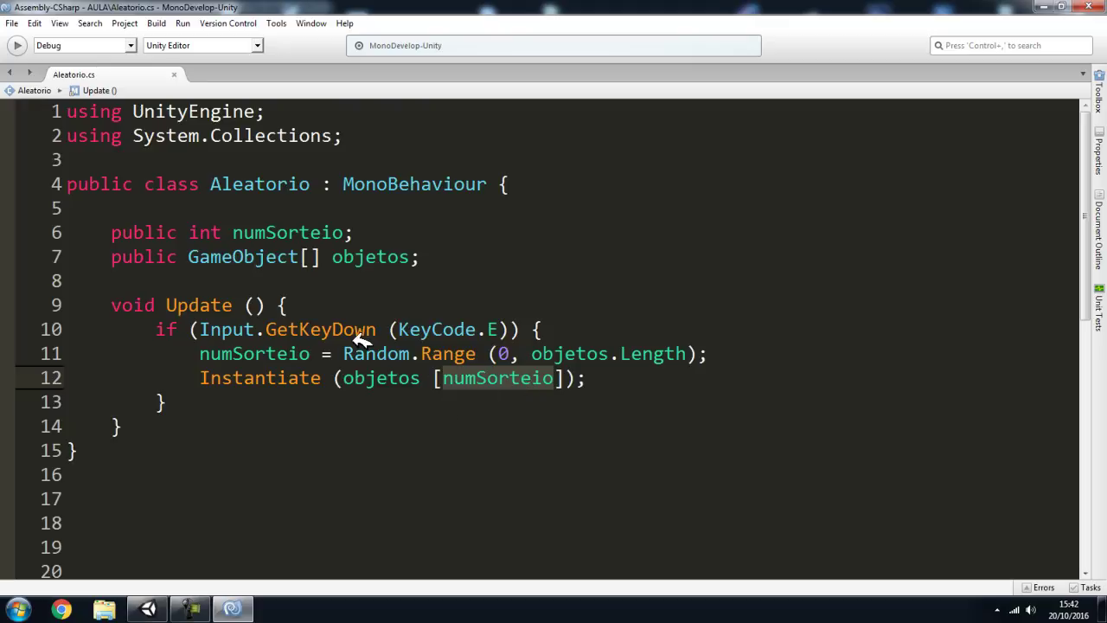
drag(344, 354, 690, 355)
key(ctrl+c)
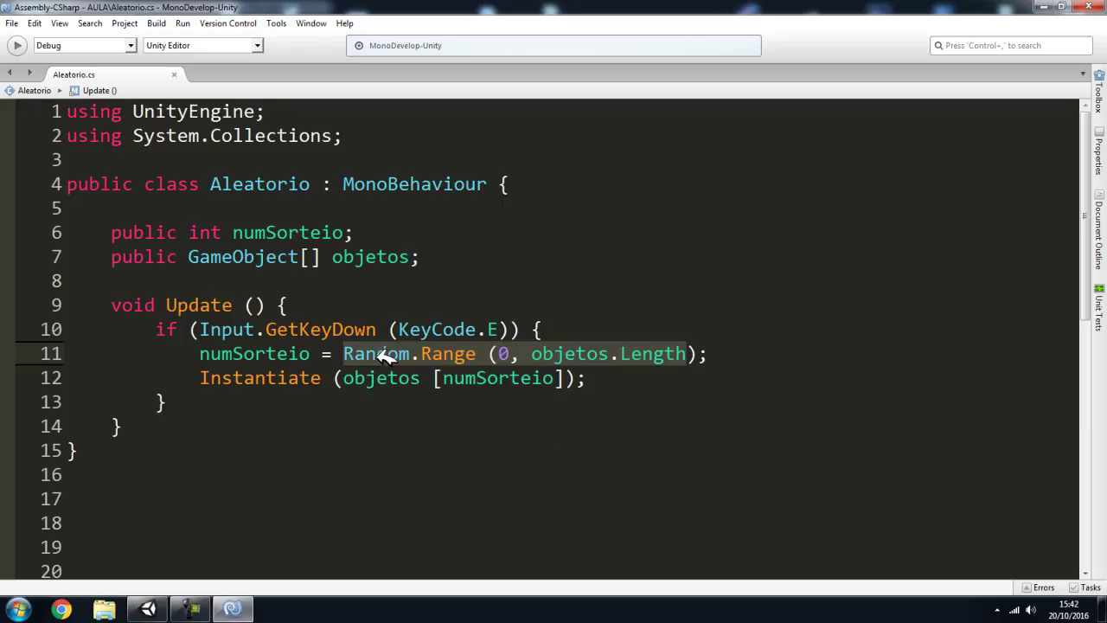
double_click(475, 379)
key(ctrl+v)
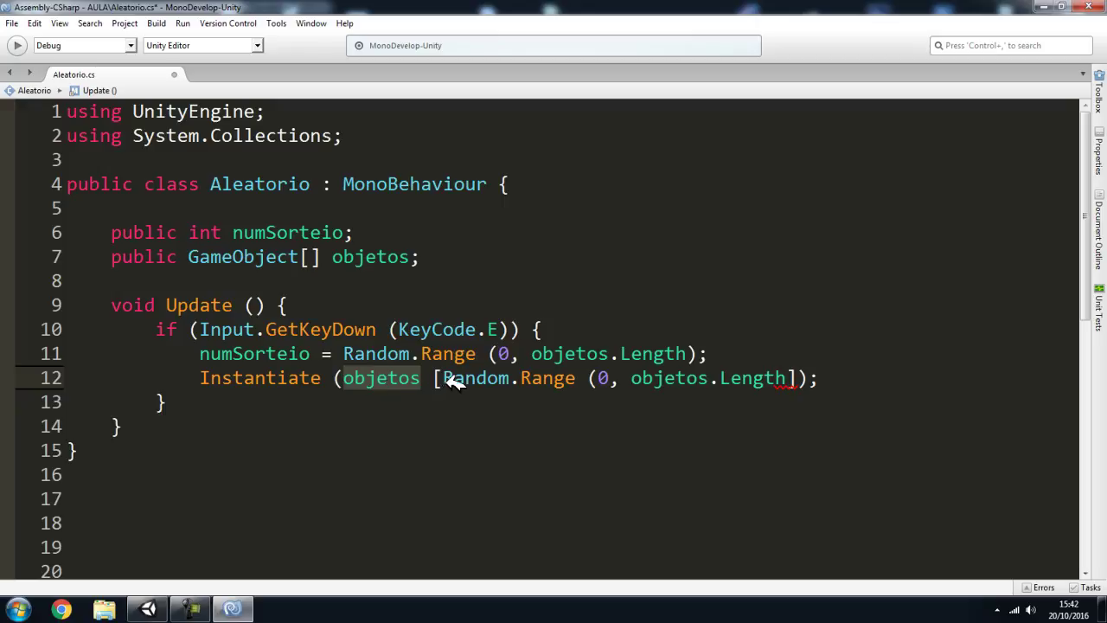
Step: Add the missing closing parenthesis after the pasted Random.Range expression
drag(444, 380, 787, 381)
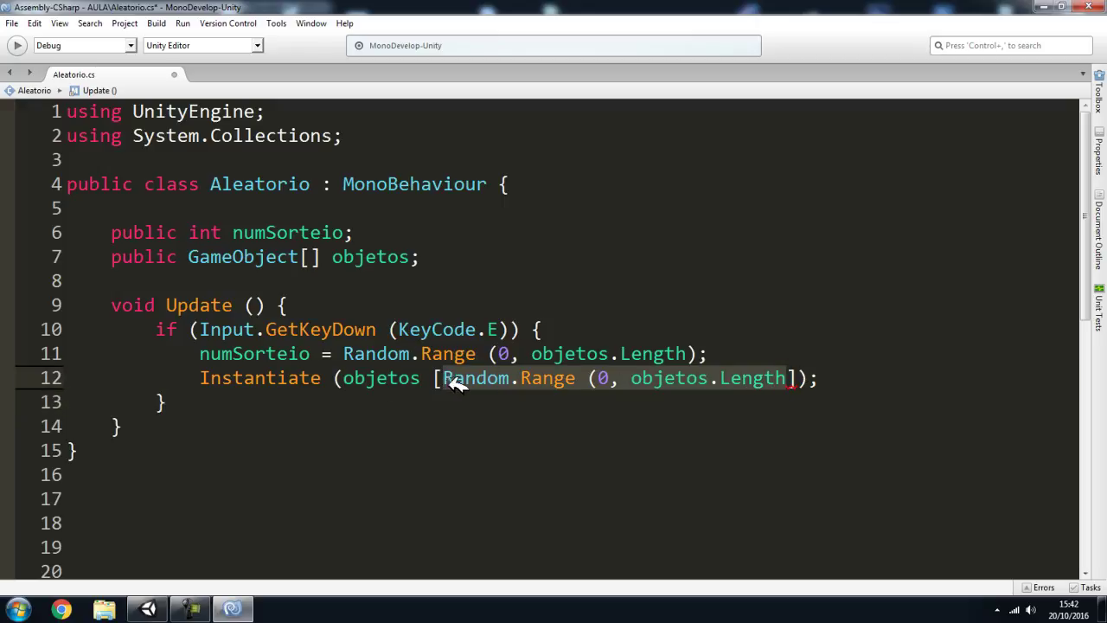
click(805, 378)
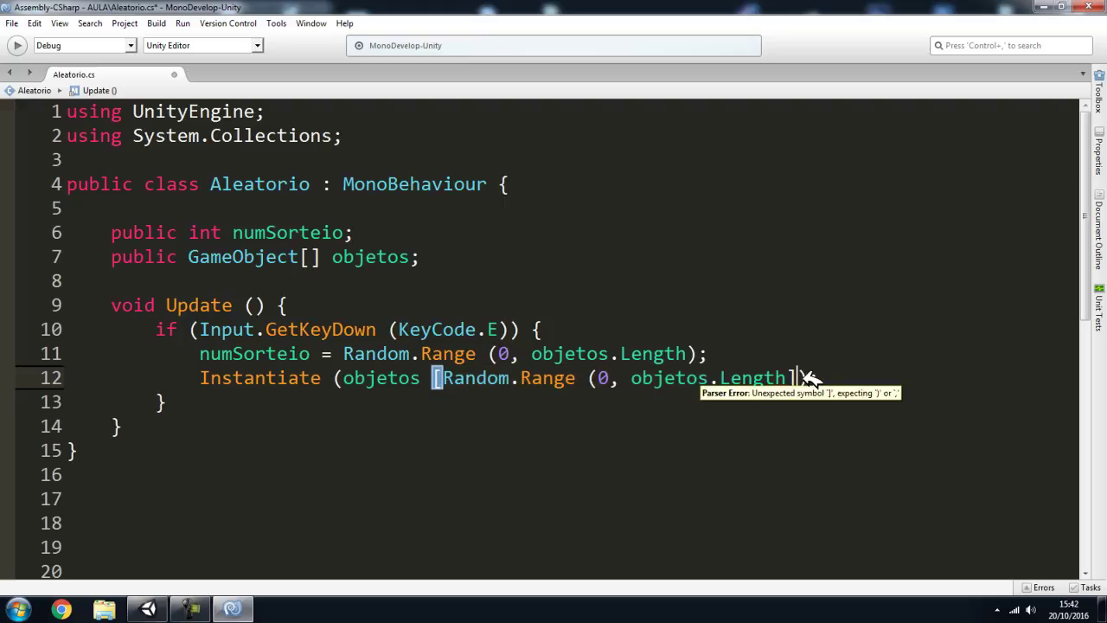
key(Left)
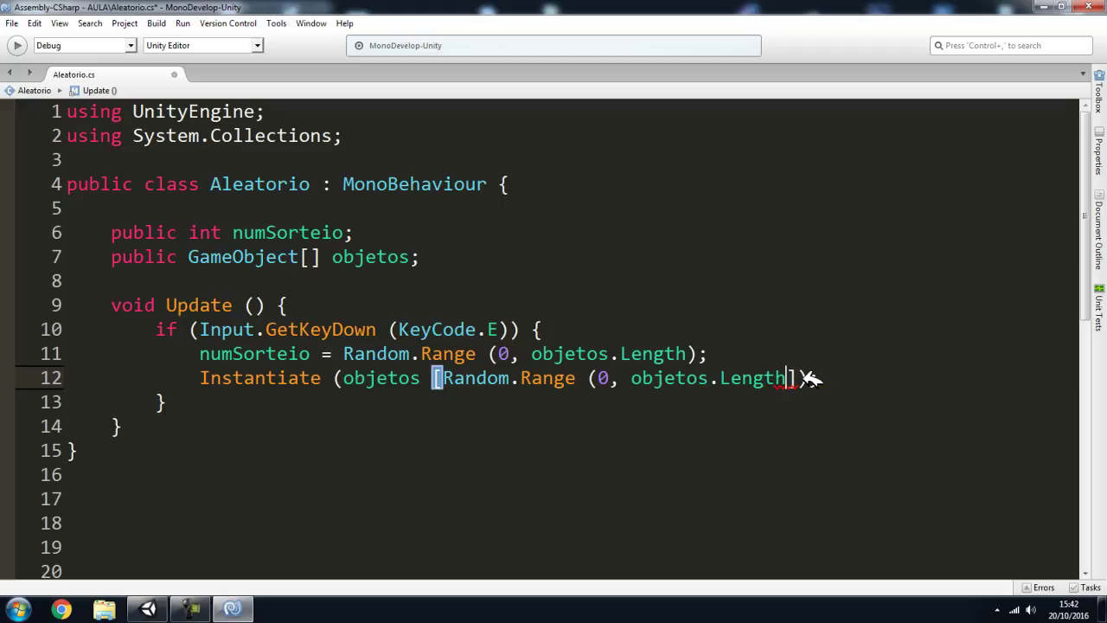
text())
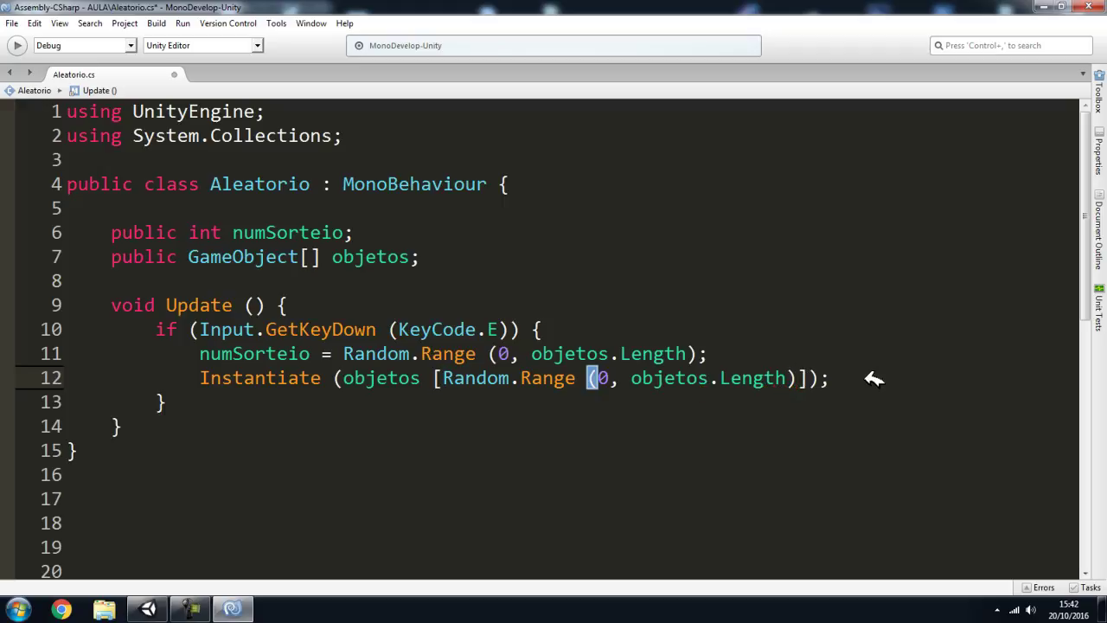
click(815, 378)
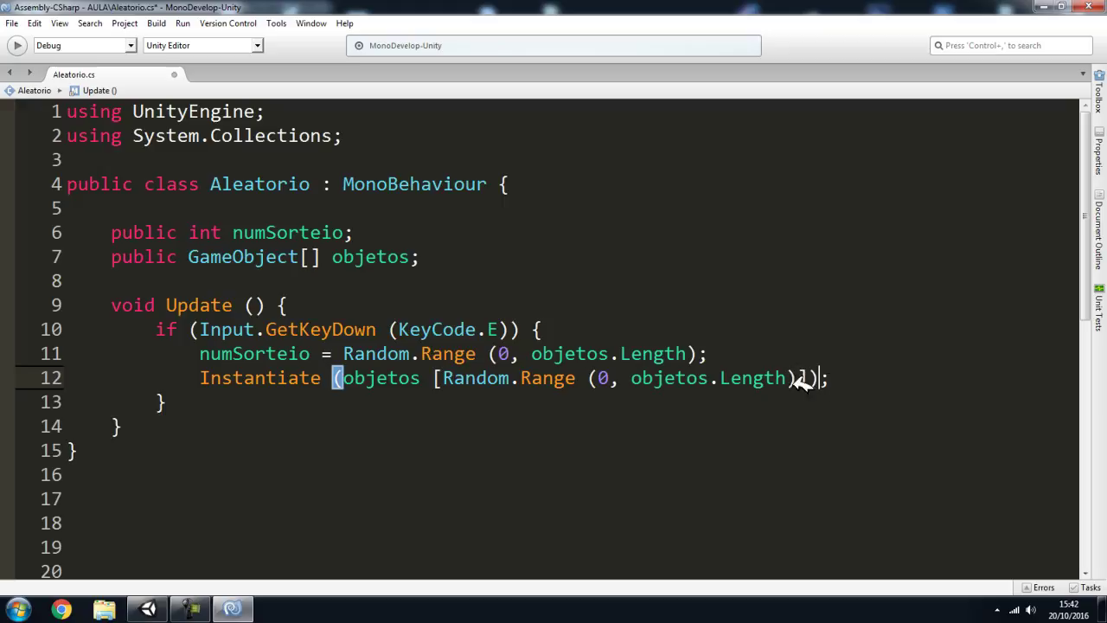
Step: Delete the separate numSorteio assignment line
click(43, 351)
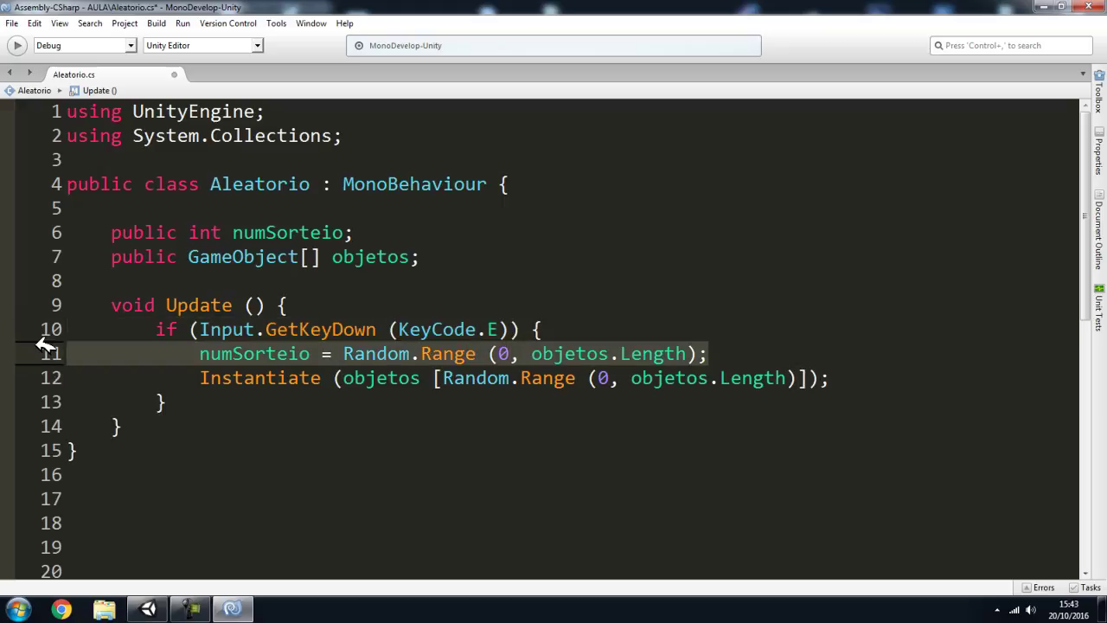
key(Delete)
key(BackSpace)
Step: Delete the 'public int numSorteio;' field declaration
click(87, 229)
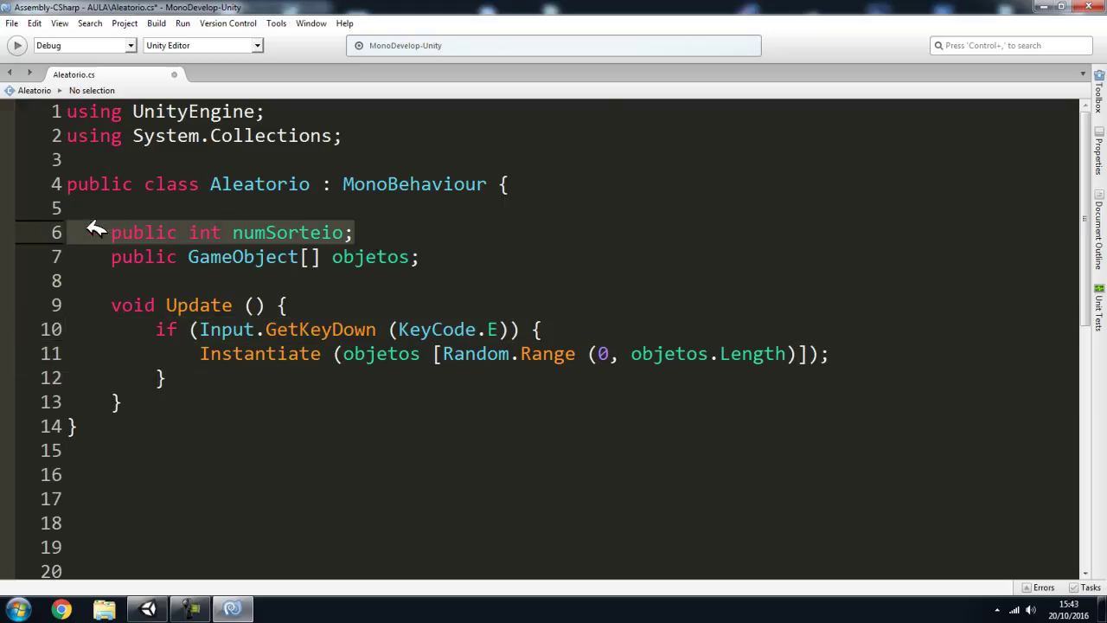
key(Delete)
key(BackSpace)
Step: Check which braces close the if block and select the Instantiate statement
click(198, 378)
key(Up)
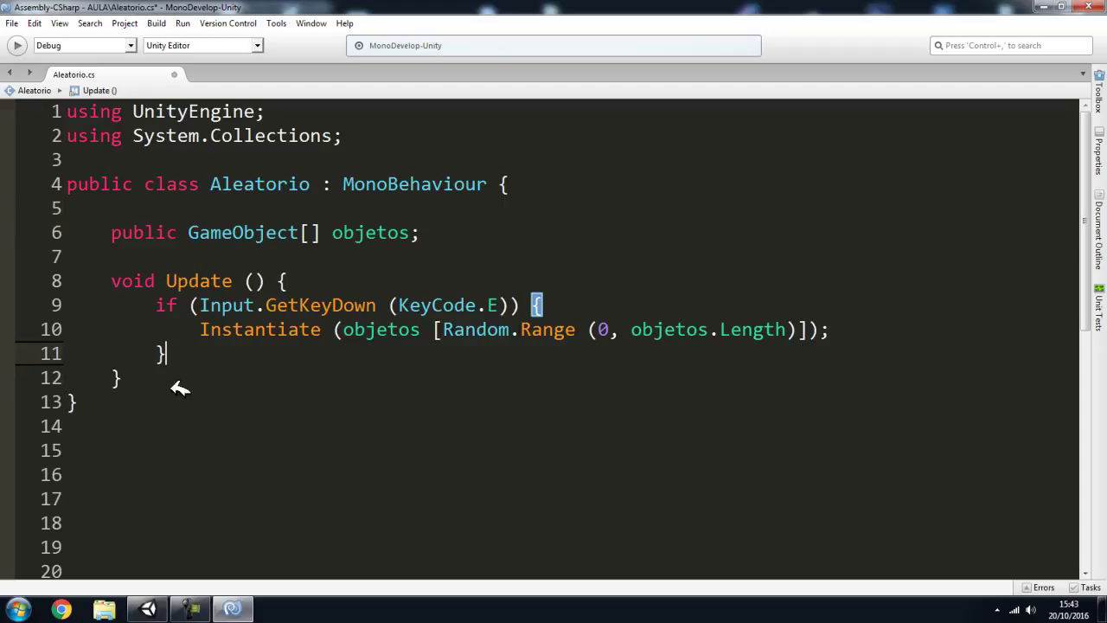
key(Down)
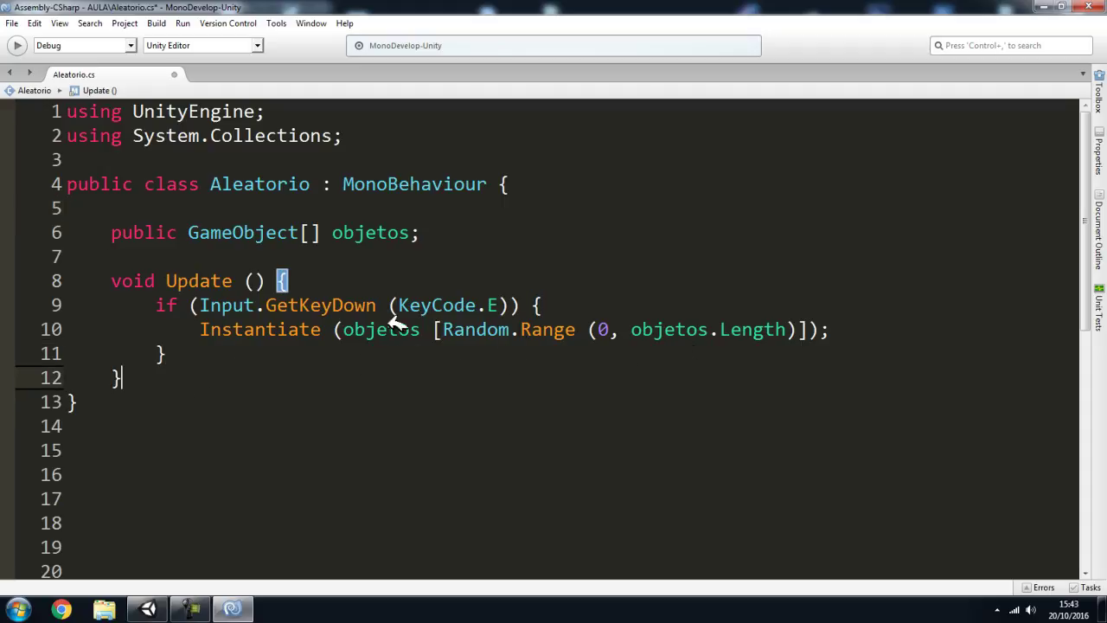
click(231, 329)
click(186, 347)
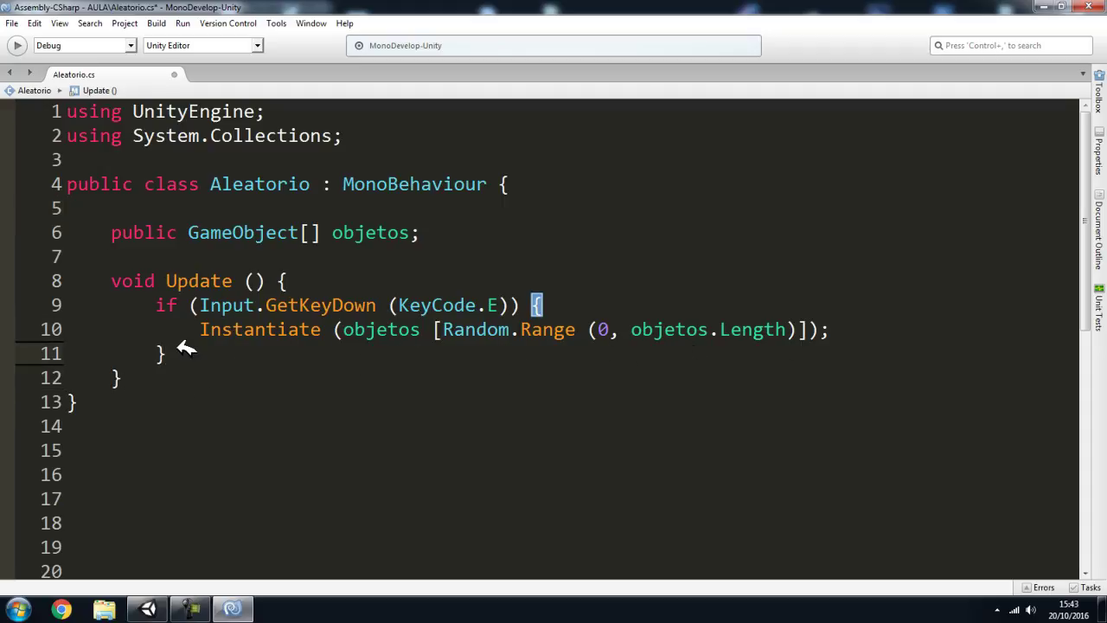
key(Up)
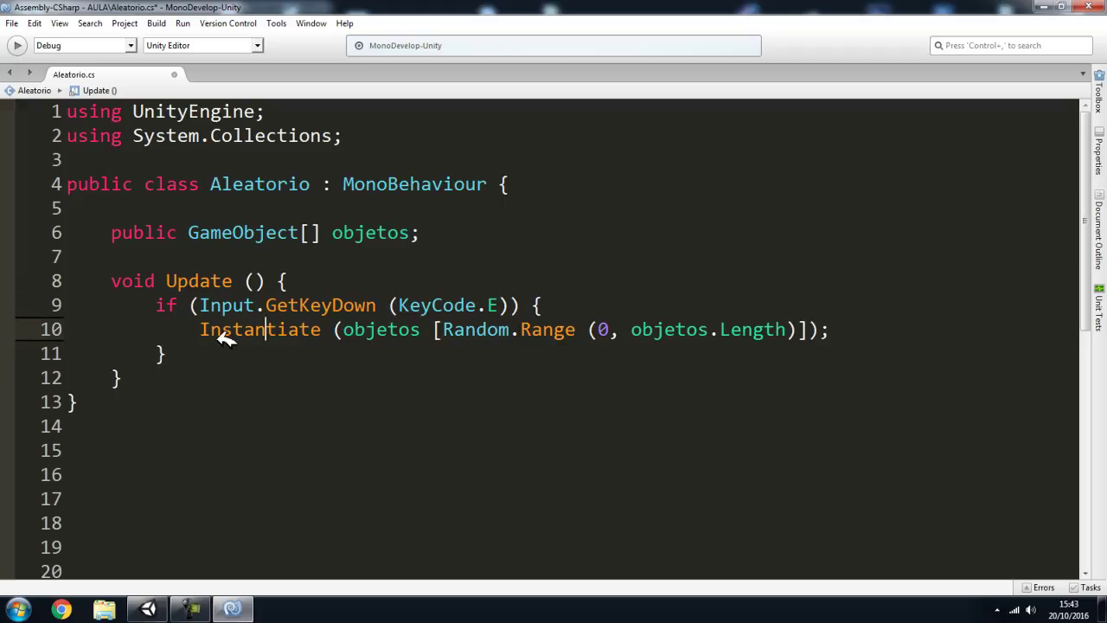
key(Down)
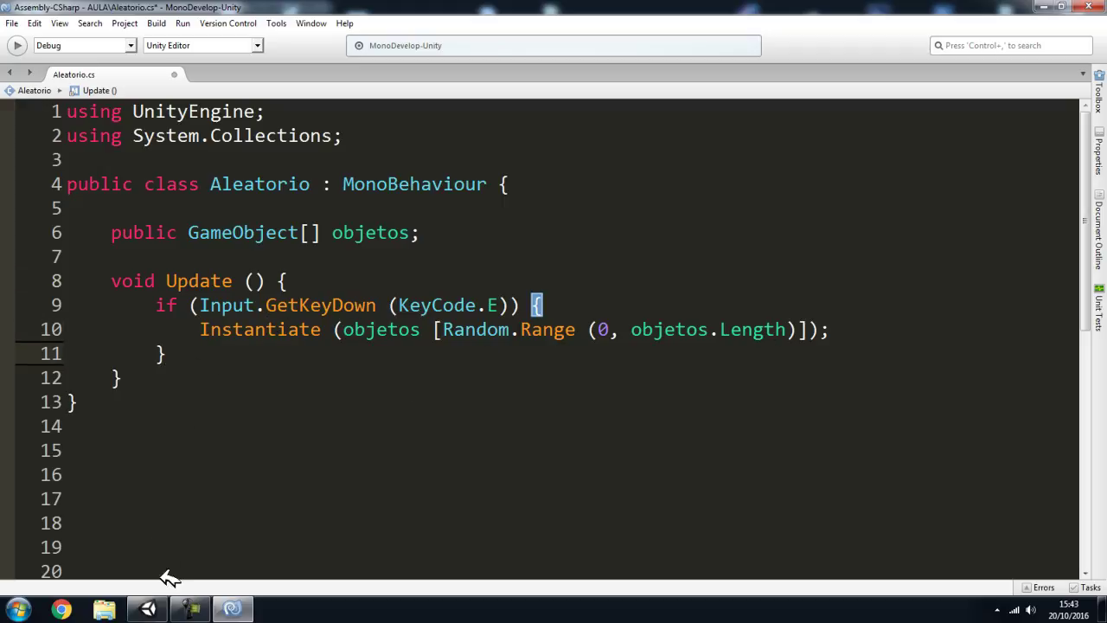
shift+click(199, 329)
shift+click(848, 325)
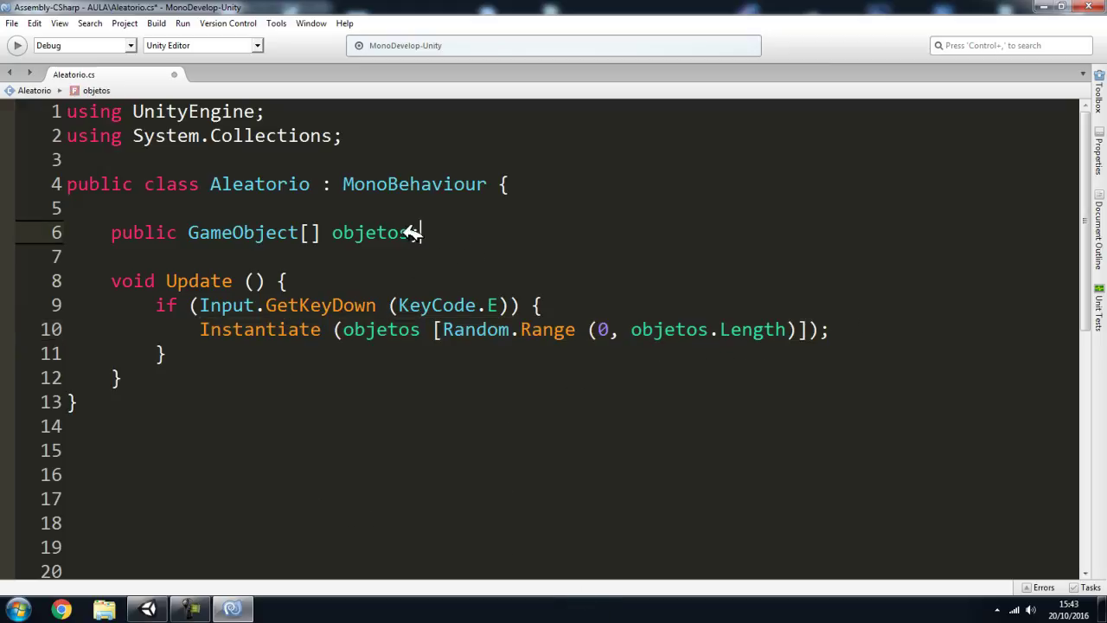
Step: Delete the 'public GameObject[] objetos;' declaration and select the Instantiate line
drag(415, 232, 25, 216)
key(BackSpace)
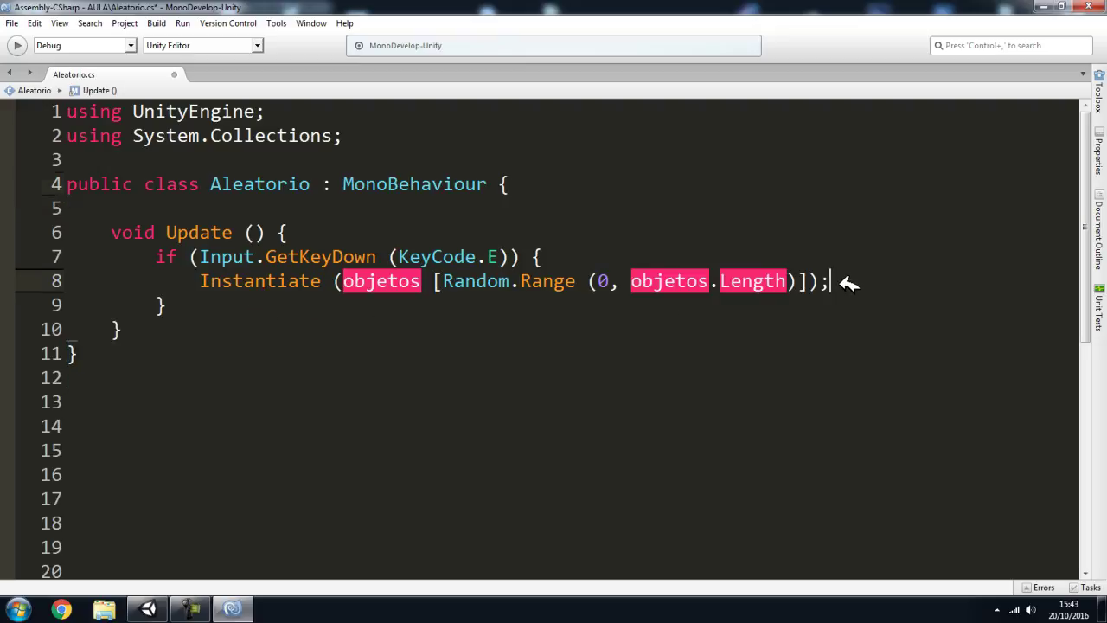
drag(848, 282, 206, 281)
Step: Replace the Instantiate line with 'transform.position = new Vector3(x, y, z);'
text(tran)
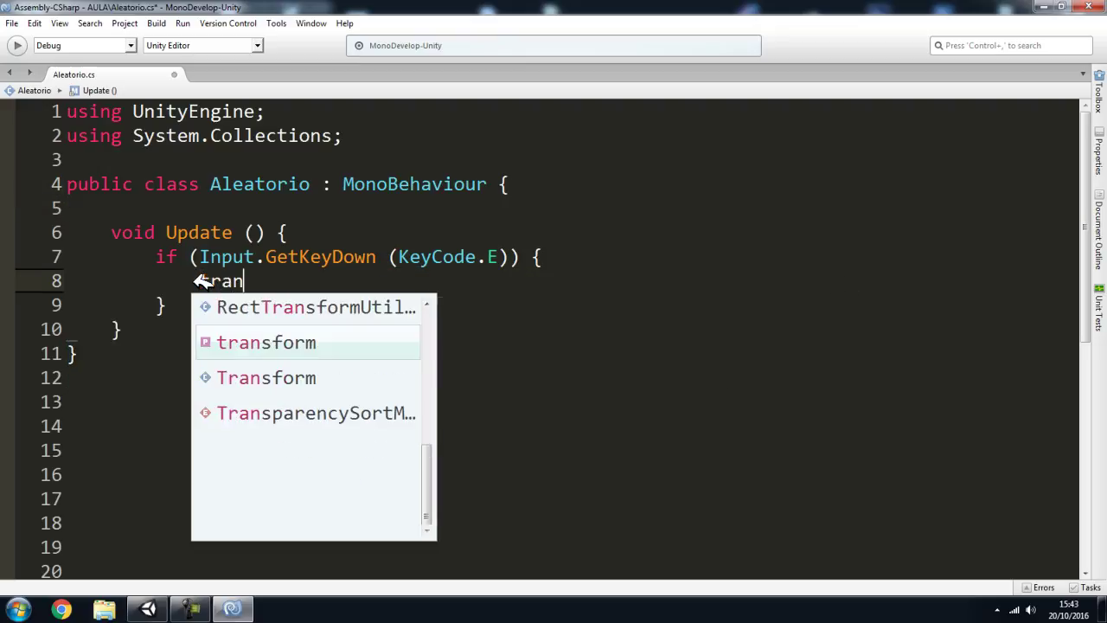
key(Return)
text(.po)
key(Return)
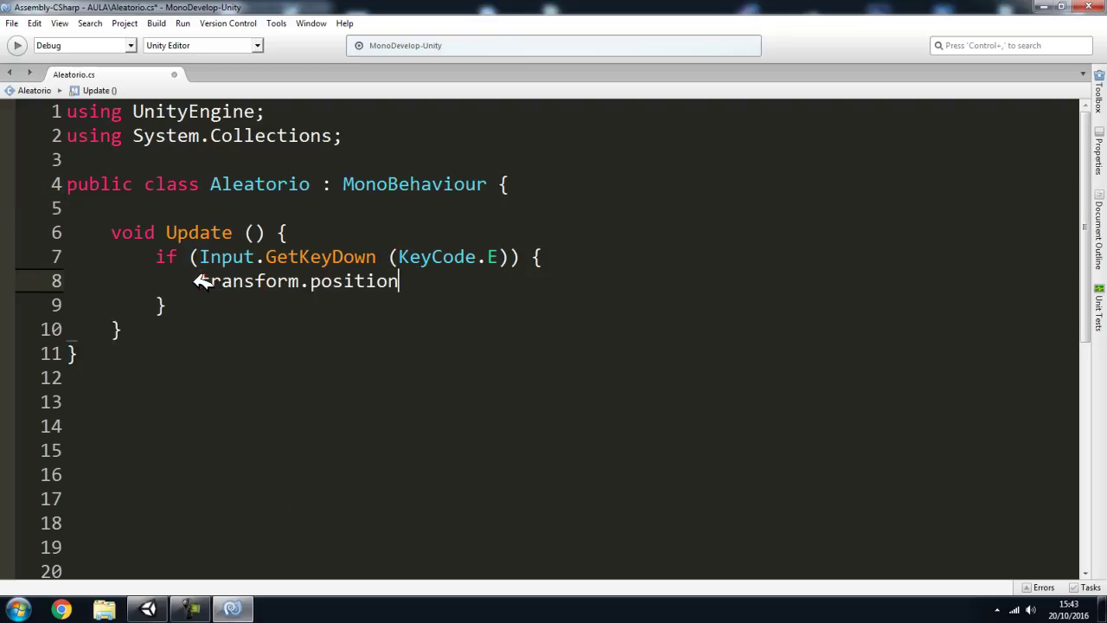
text( = new )
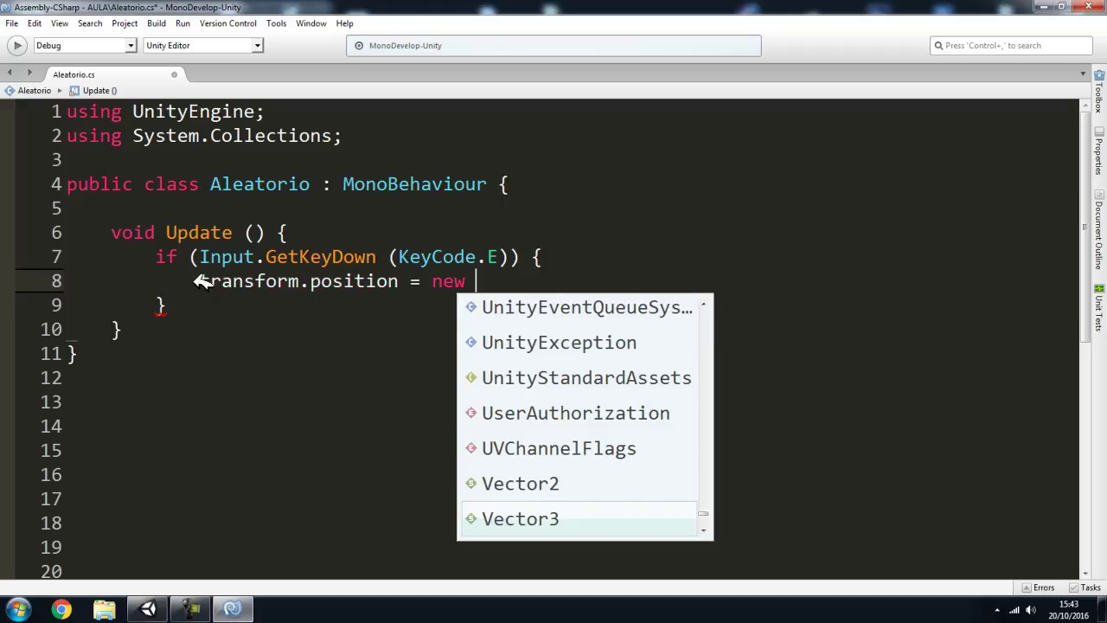
text(vector3)
key(Escape)
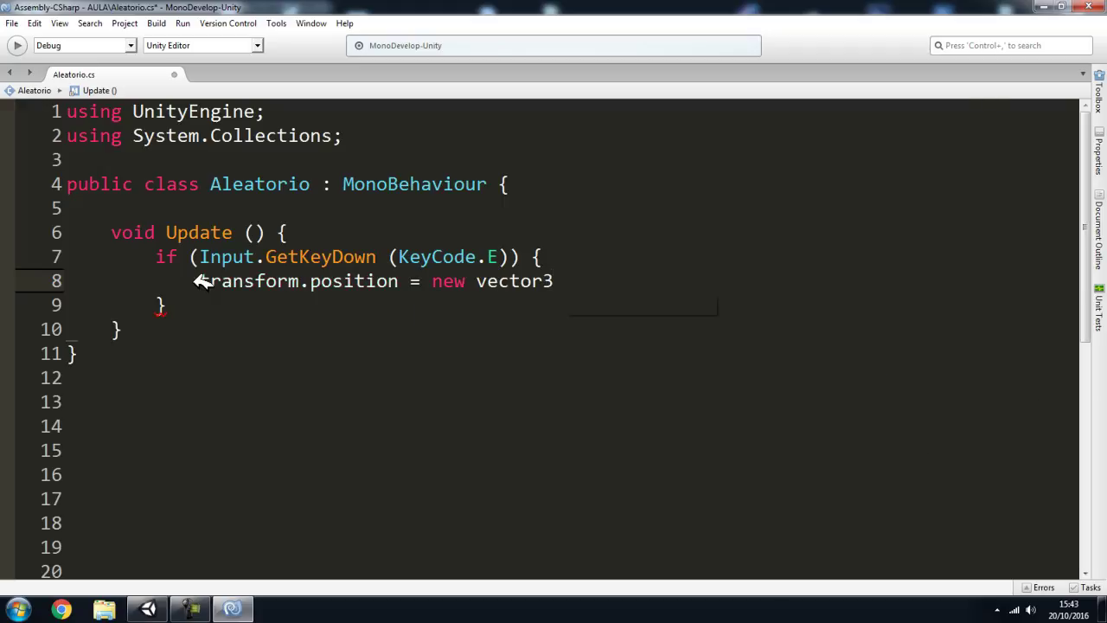
text(()
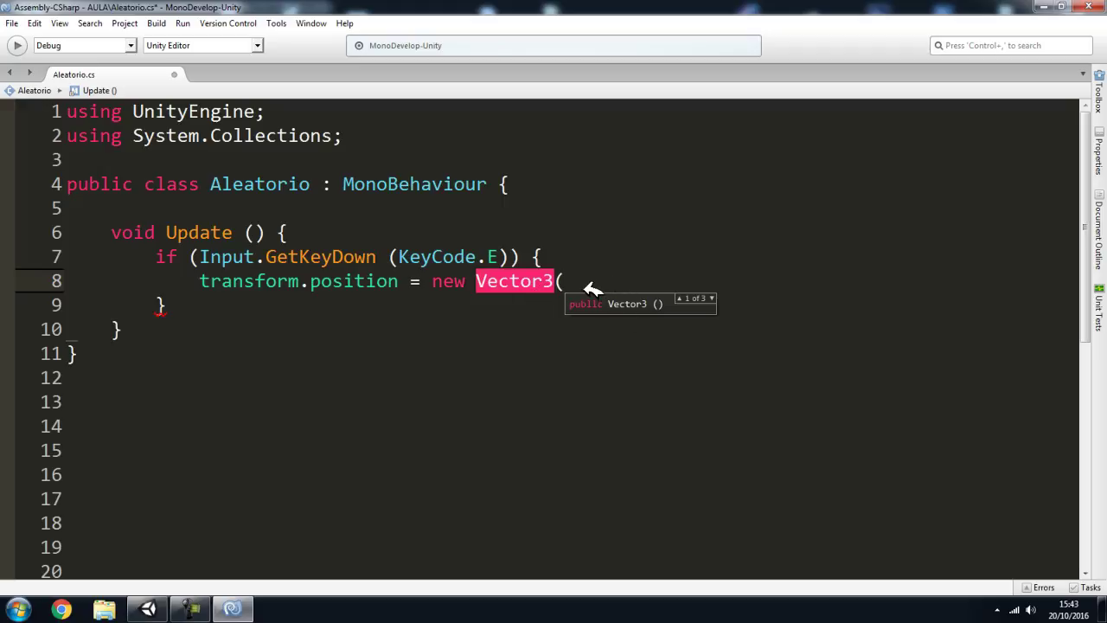
text(x, y, )
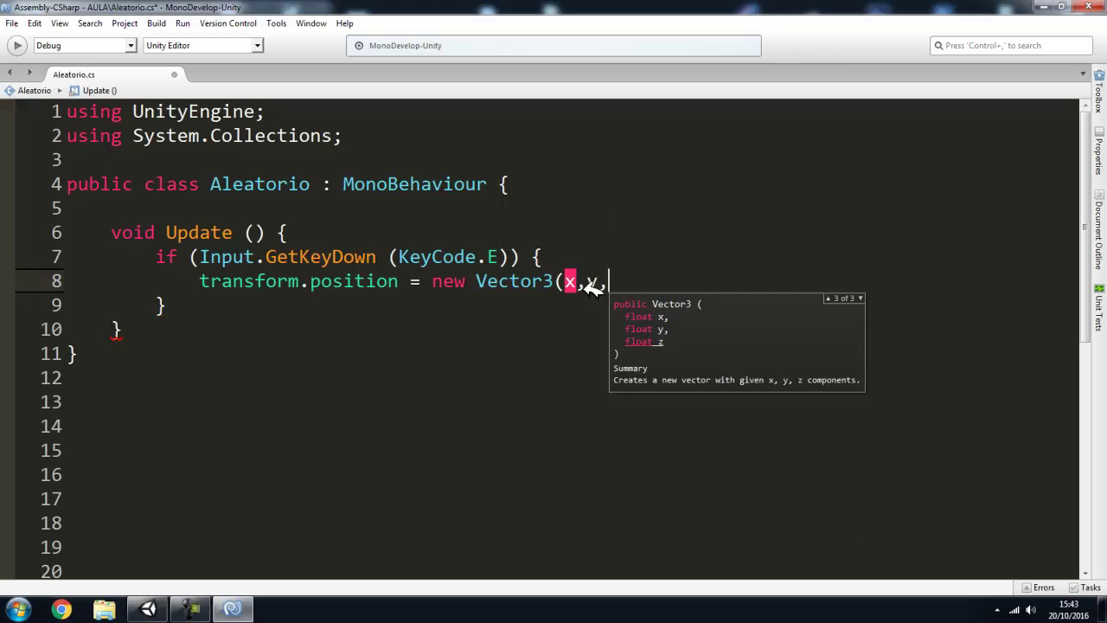
text(z))
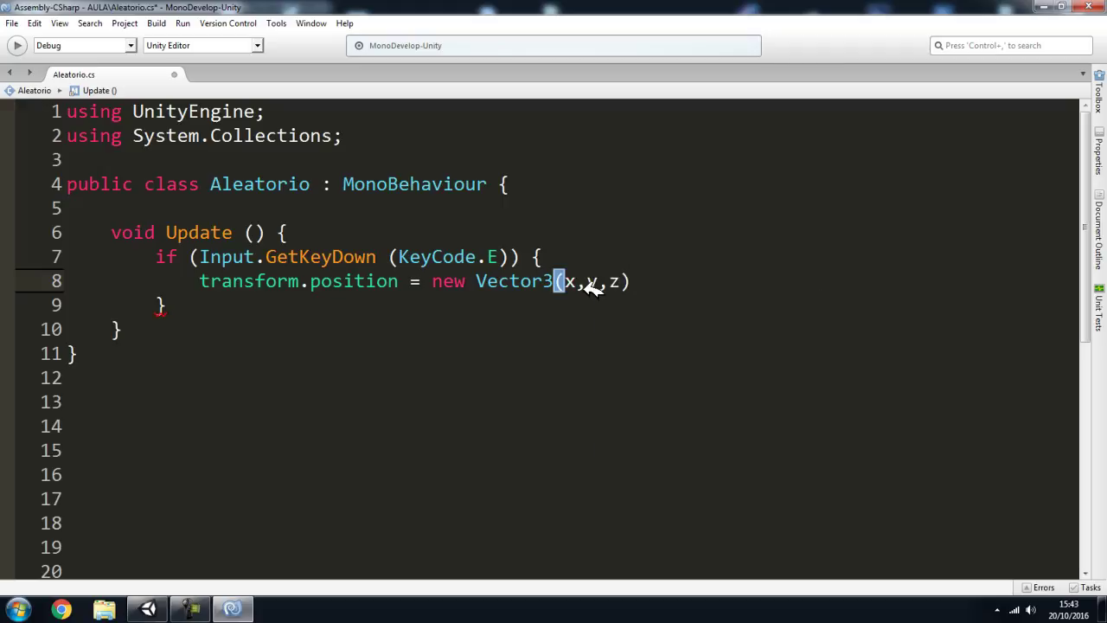
text(;)
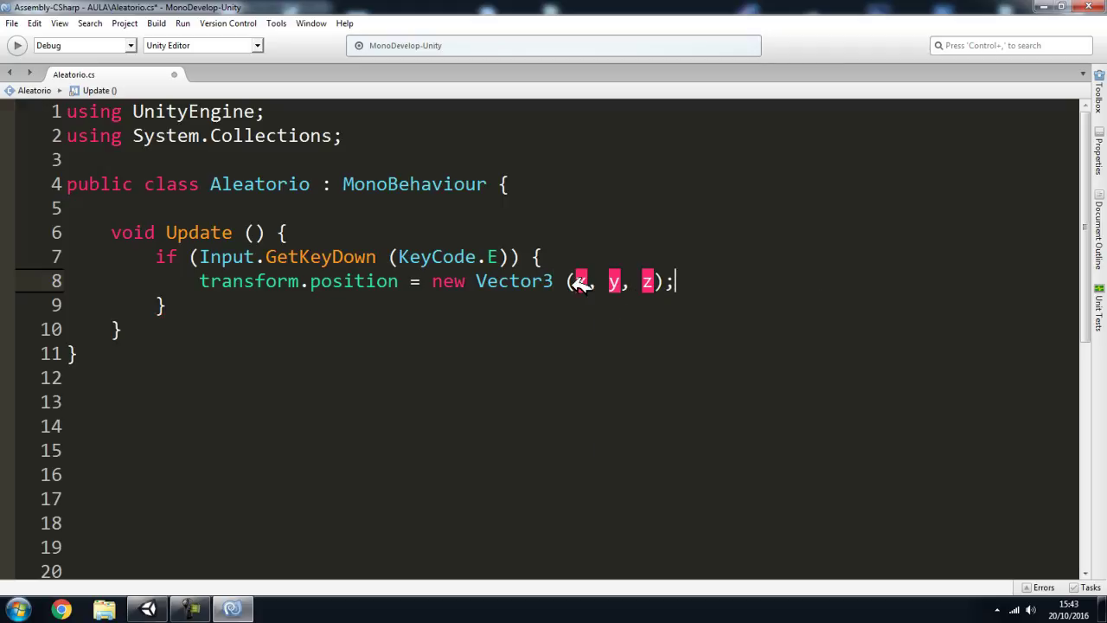
Step: Replace the x argument with Random.Range(-10,10)
click(580, 282)
click(625, 282)
click(582, 282)
text(ran.ra)
key(Return)
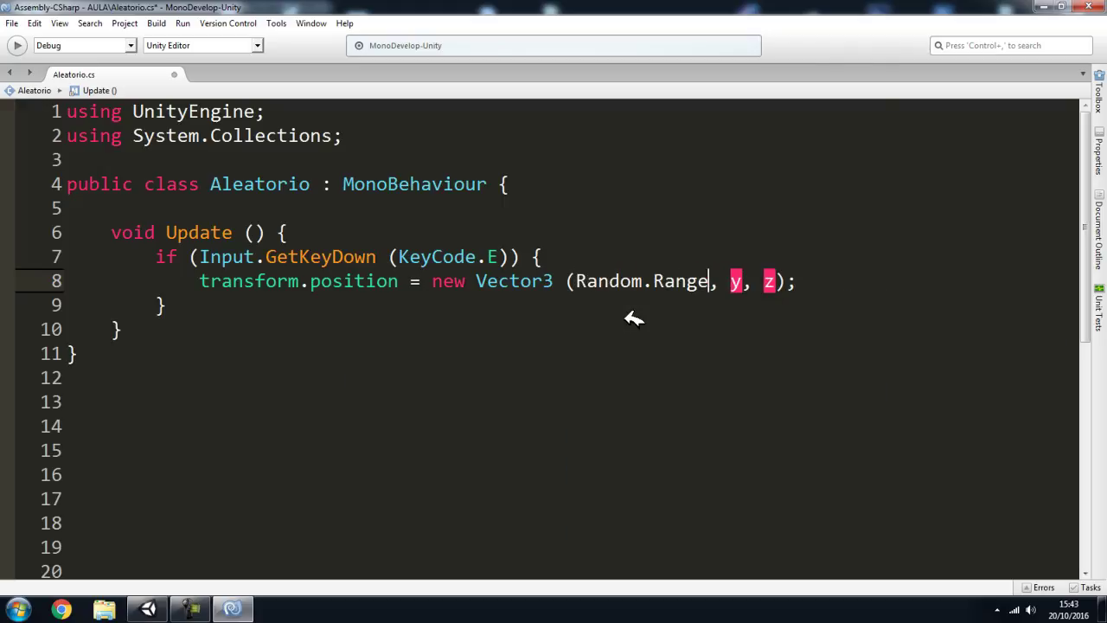
text((-10)
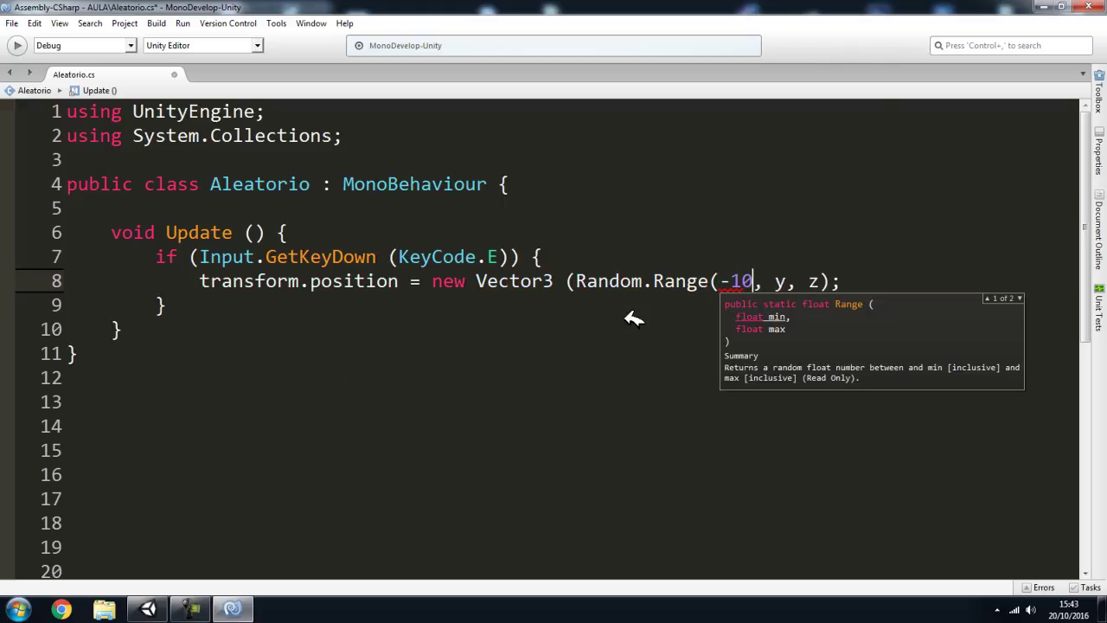
text(,10)
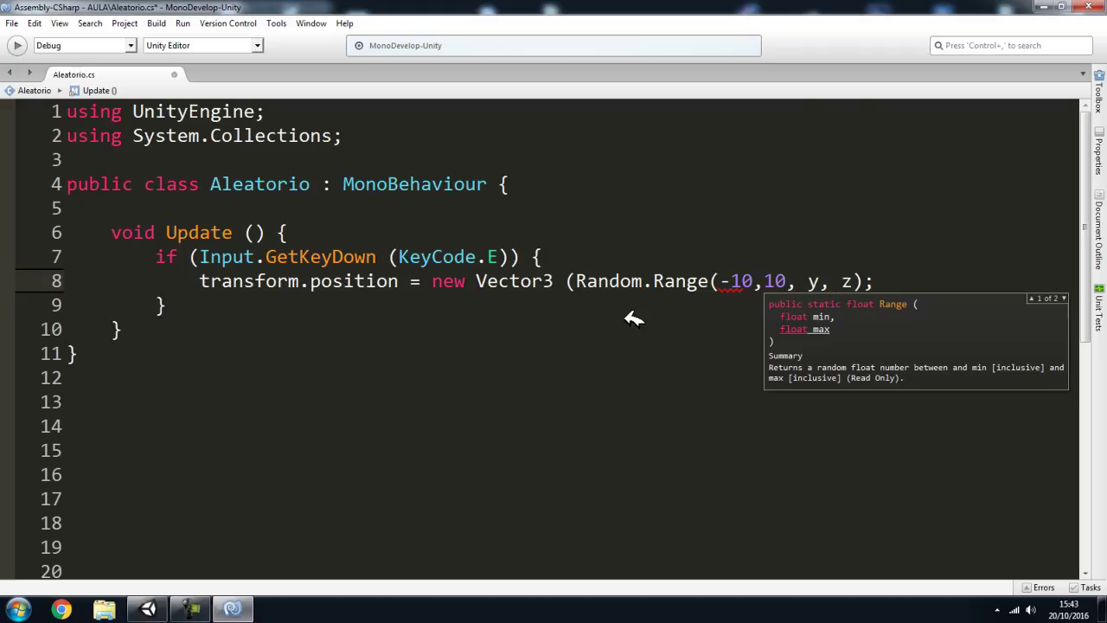
text())
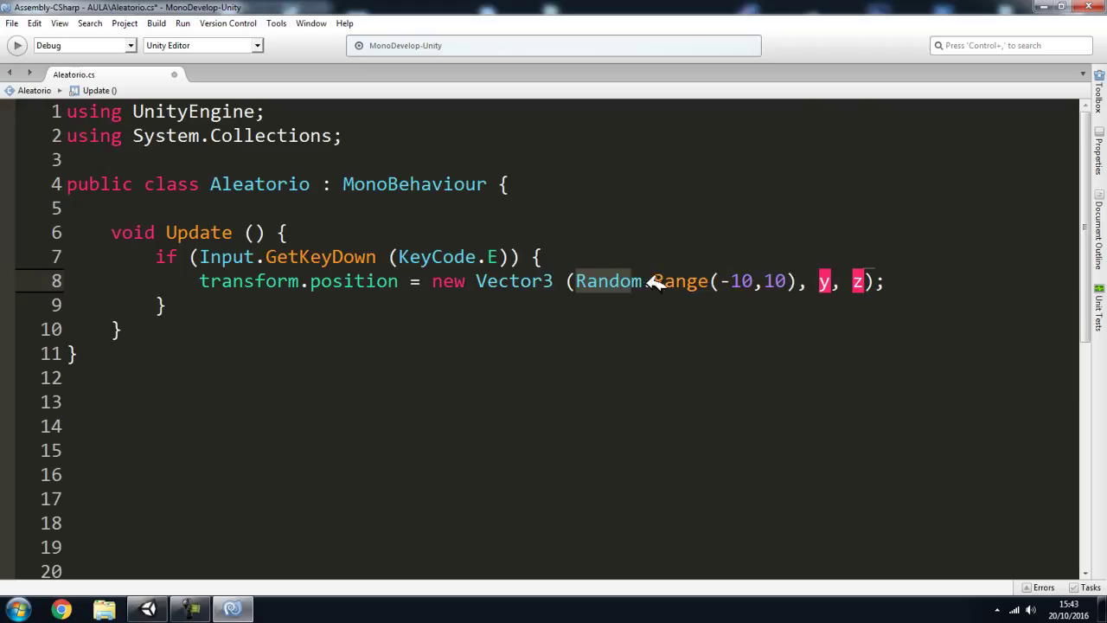
Step: Copy Random.Range(-10,10) over the y and z arguments
drag(651, 281, 803, 283)
key(ctrl+c)
double_click(824, 282)
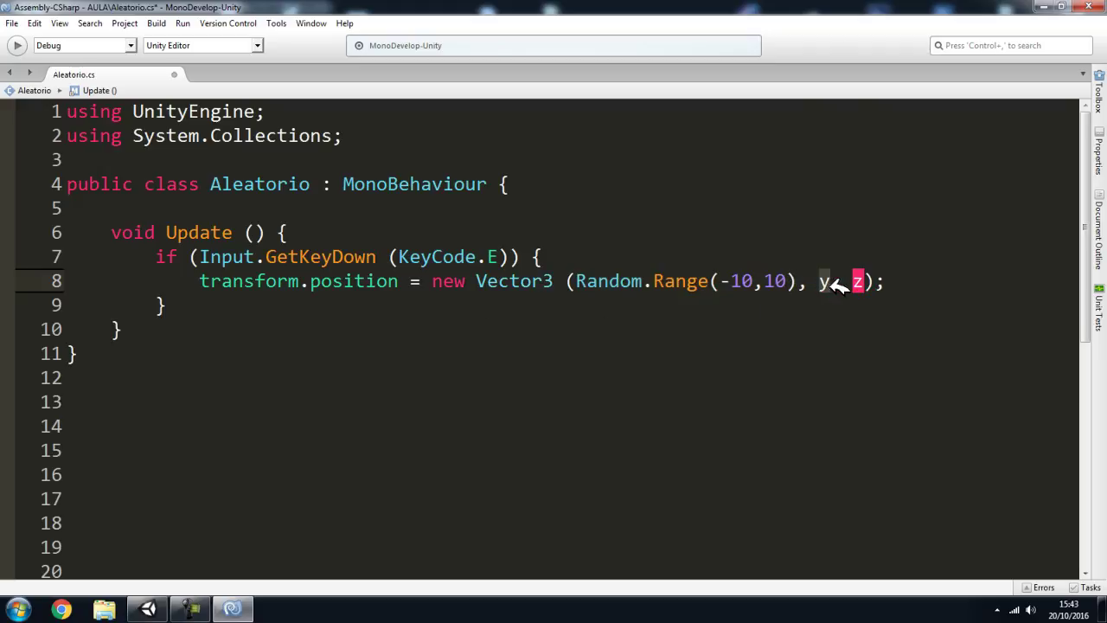
key(ctrl+v)
click(1071, 282)
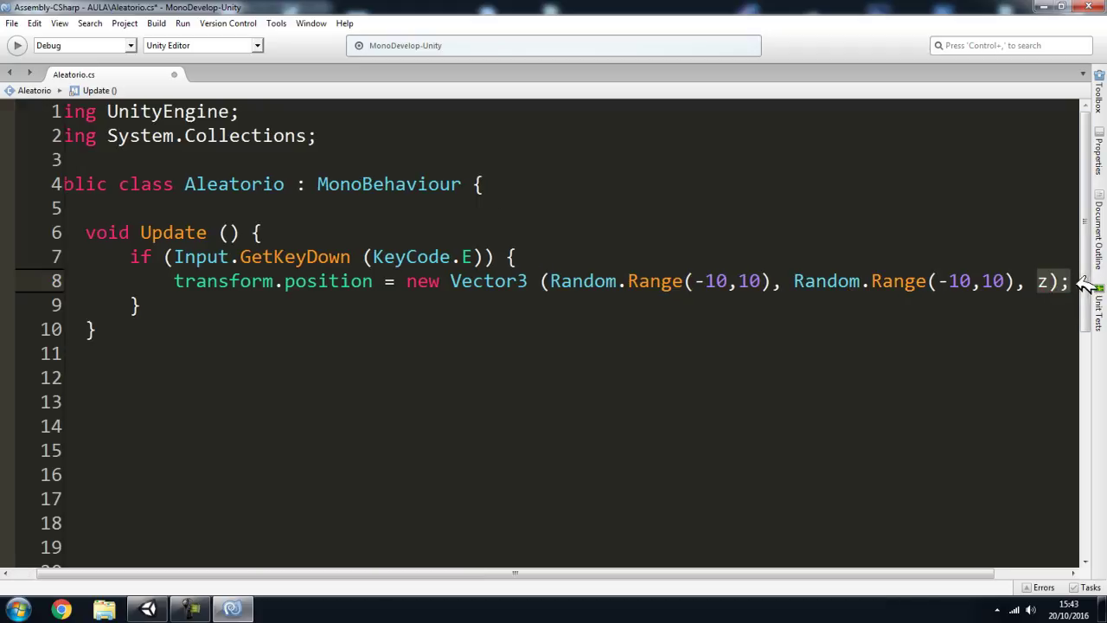
double_click(1048, 282)
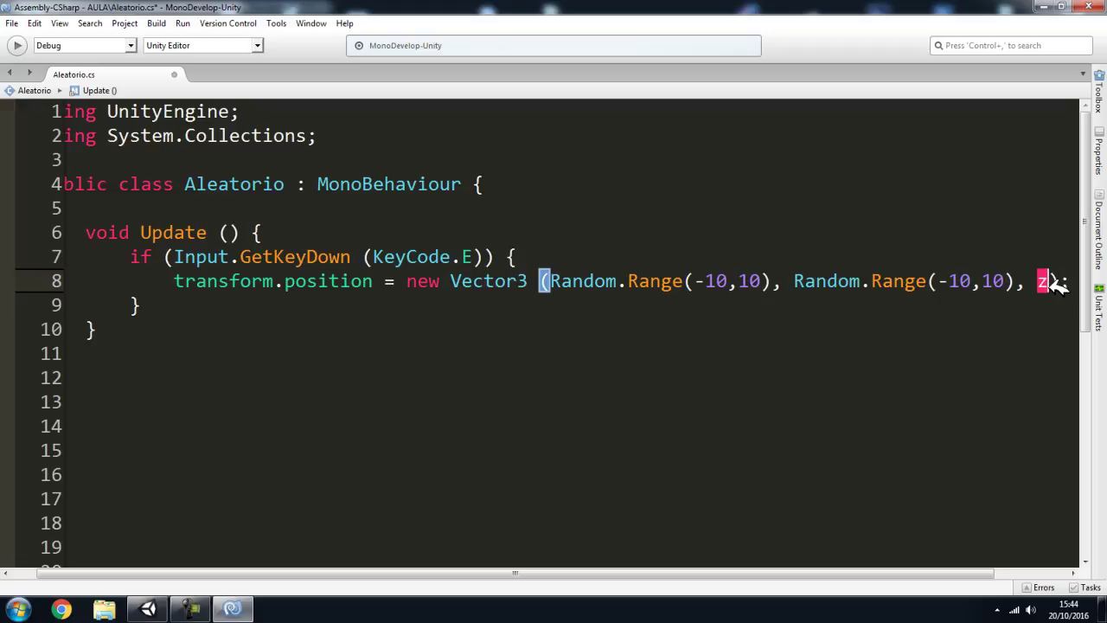
key(ctrl+v)
Step: Save Aleatorio.cs and return to Unity
click(11, 15)
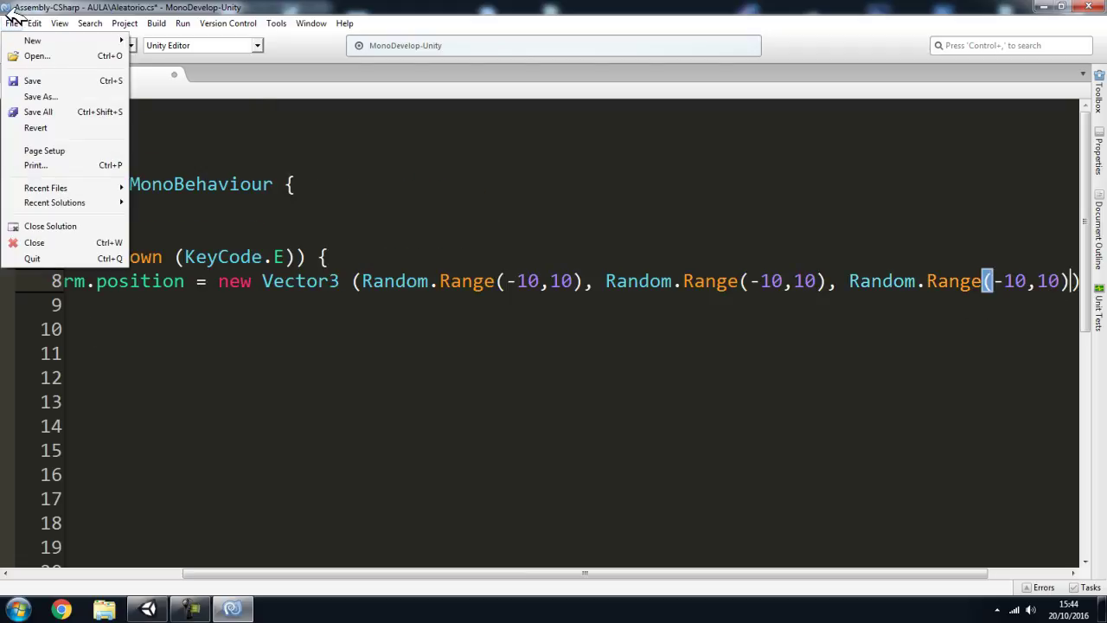
click(32, 81)
drag(285, 578, 334, 575)
click(464, 281)
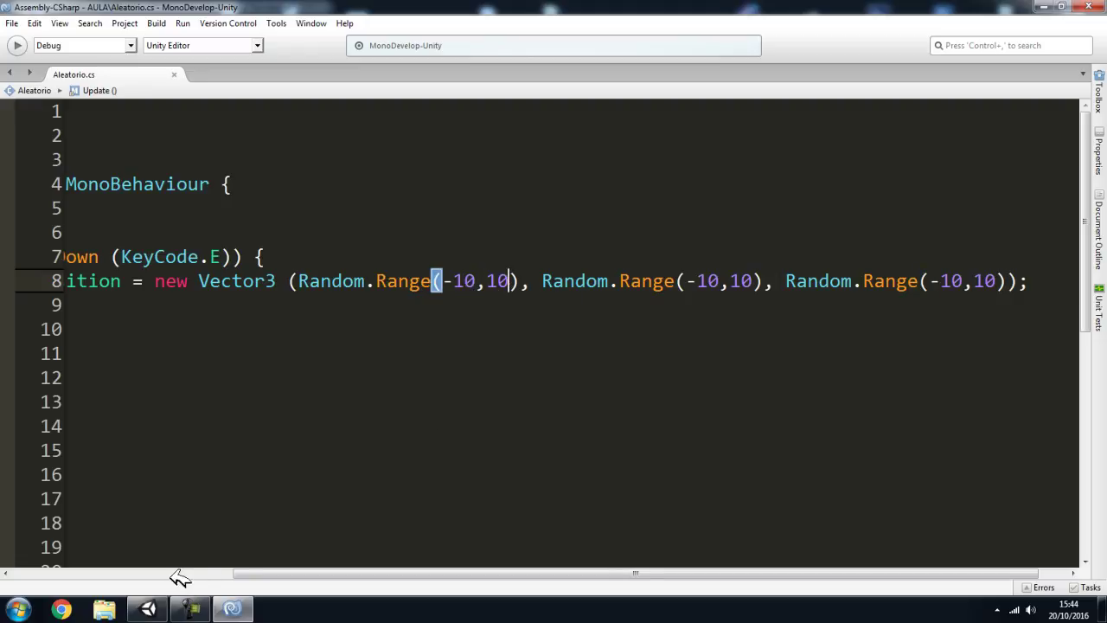
click(148, 609)
Step: Reset the GameObject's Transform Position to 0, 0, 0 and frame it in the Scene view
click(649, 104)
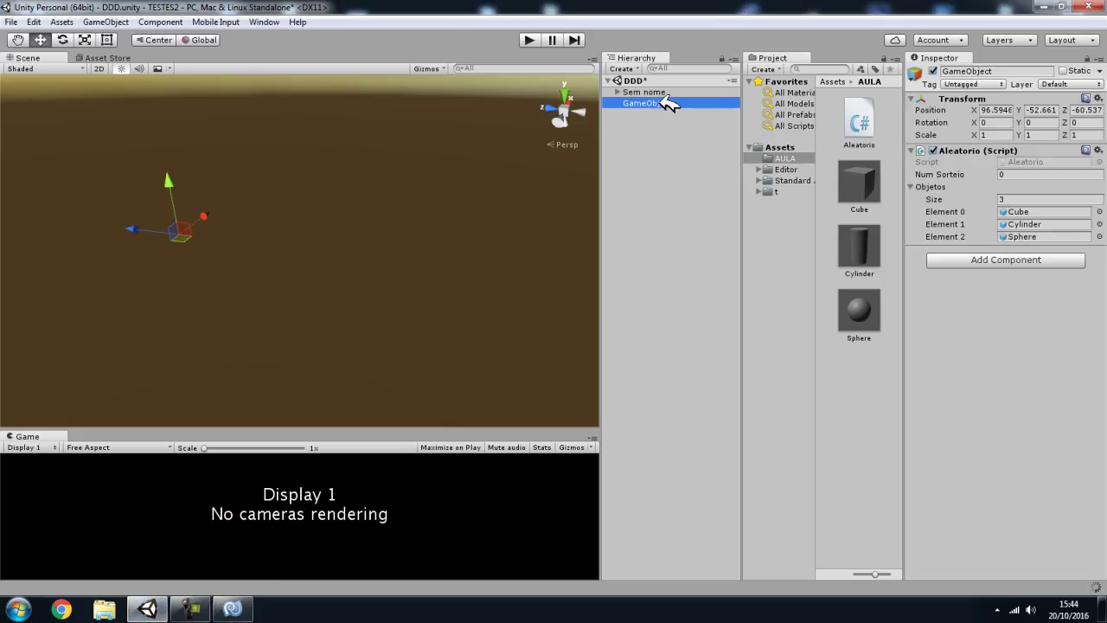
click(995, 110)
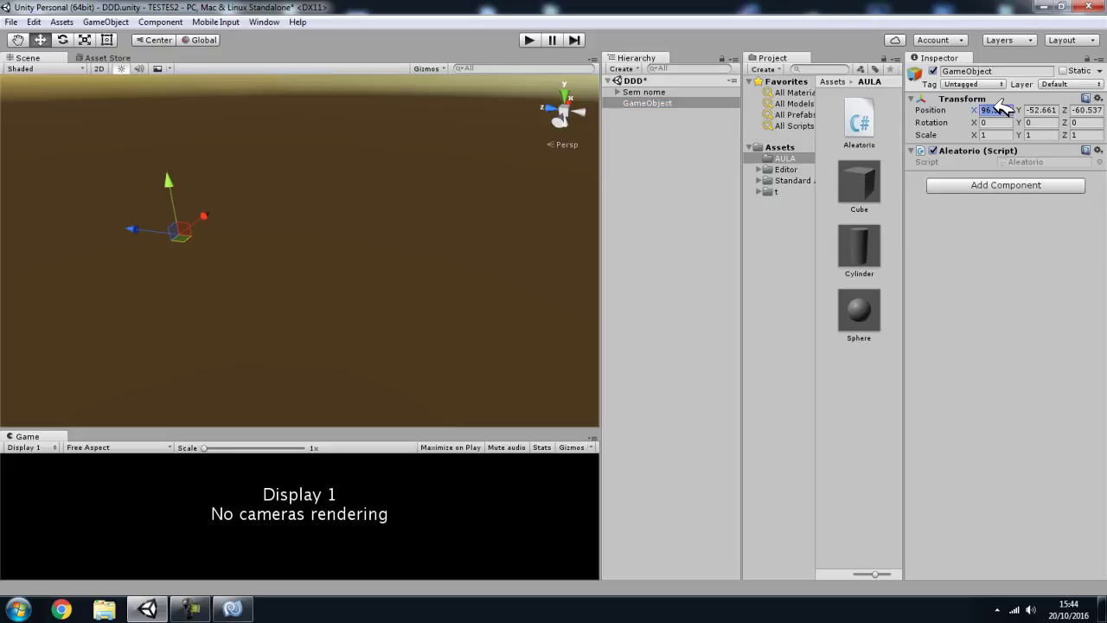
text(0)
key(Tab)
text(0)
key(Tab)
text(0)
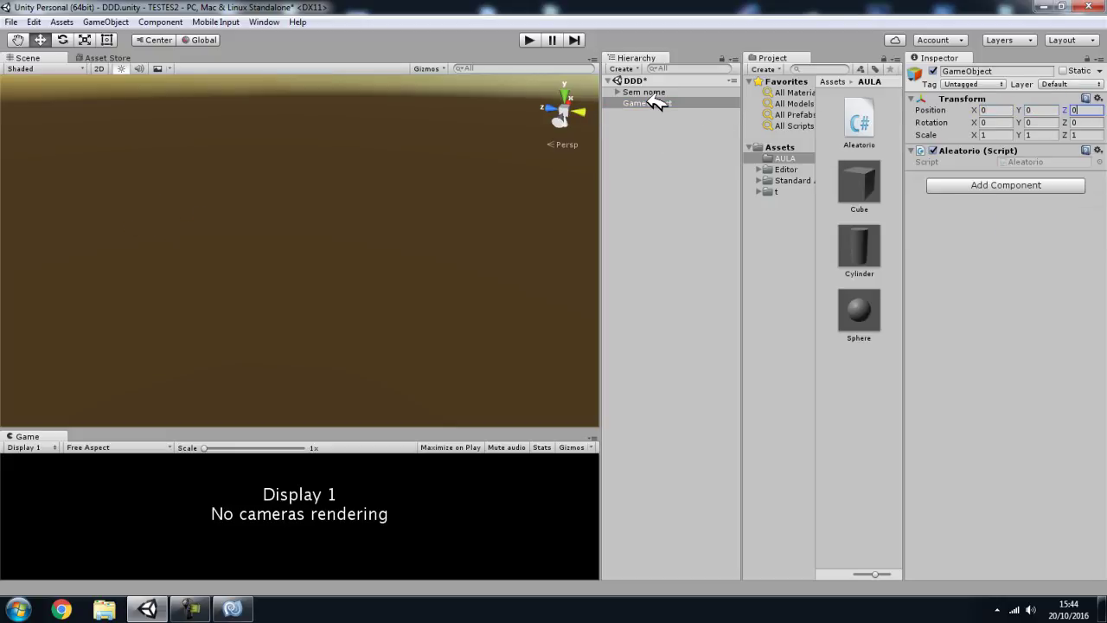
double_click(654, 103)
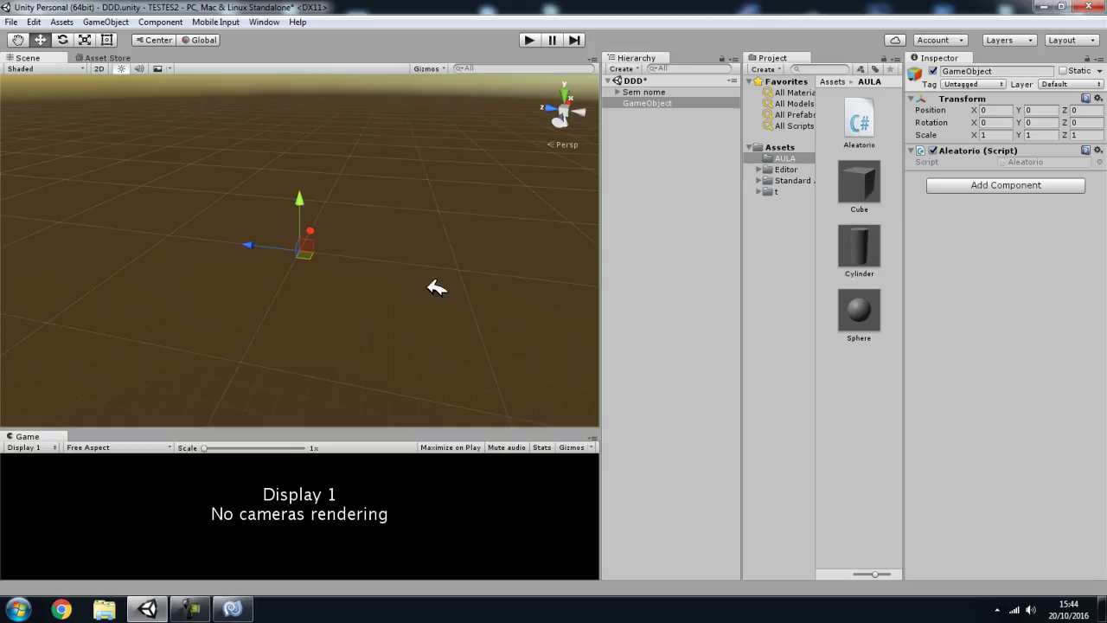
mouse_move(437, 289)
alt+mouse_down()
mouse_move(416, 294)
mouse_move(449, 264)
mouse_move(438, 338)
mouse_move(441, 283)
alt+mouse_up()
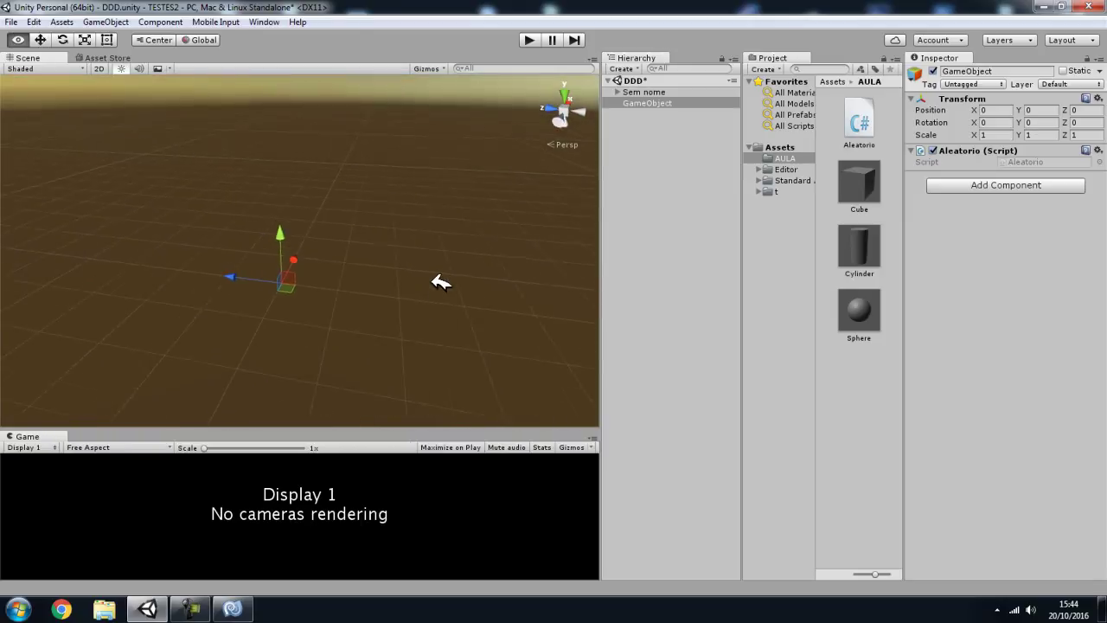
Step: Test in Play mode as the GameObject jumps to random positions, then return to MonoDevelop
click(529, 40)
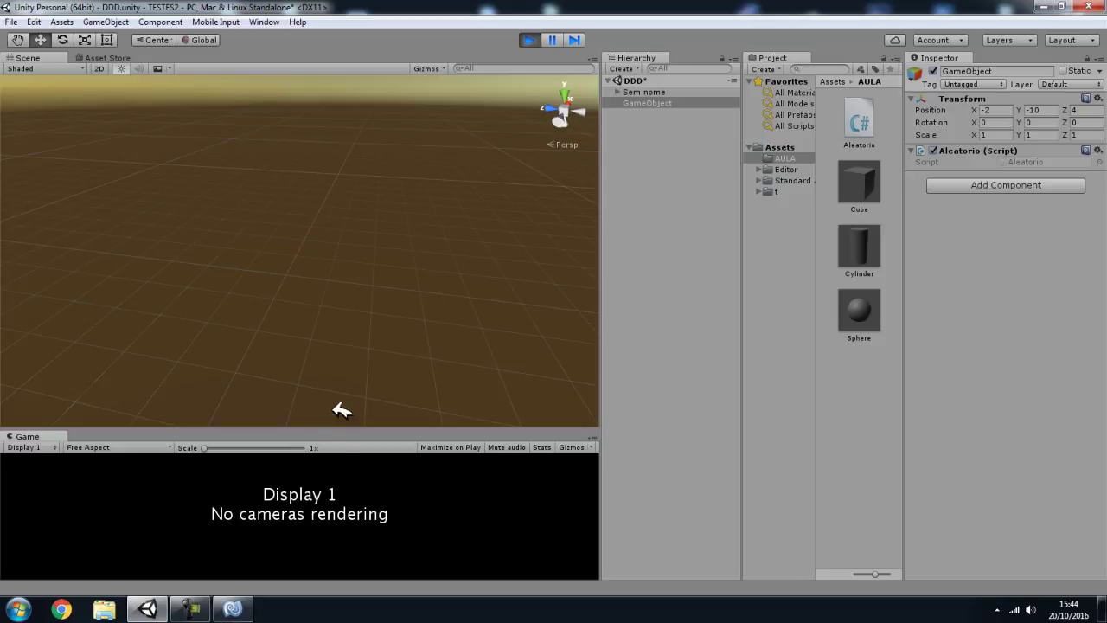
mouse_move(411, 328)
alt+mouse_down()
mouse_move(317, 396)
mouse_move(474, 338)
mouse_move(359, 515)
alt+mouse_up()
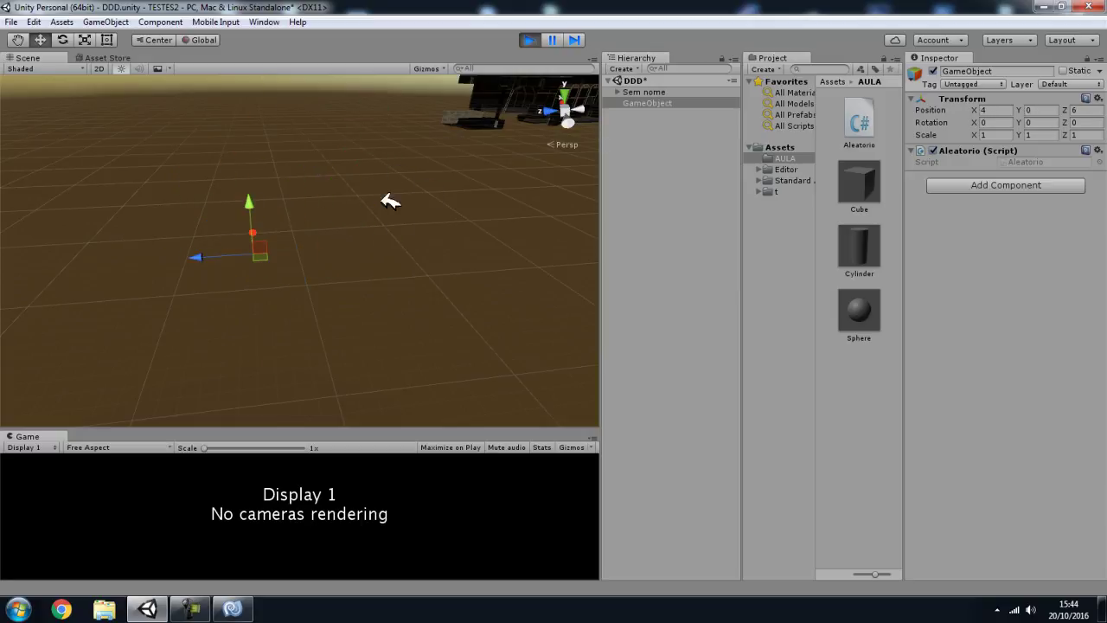
click(536, 40)
click(232, 609)
Step: Insert a blank line inside the E-key if block
click(479, 282)
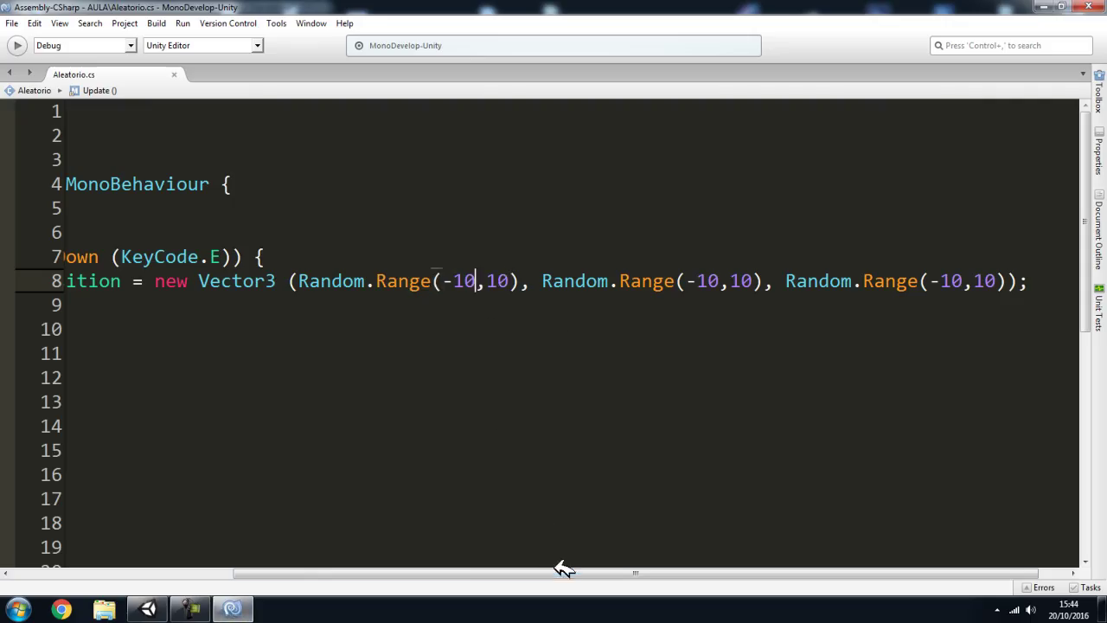
mouse_move(563, 574)
mouse_down()
mouse_move(484, 571)
mouse_move(565, 573)
mouse_up()
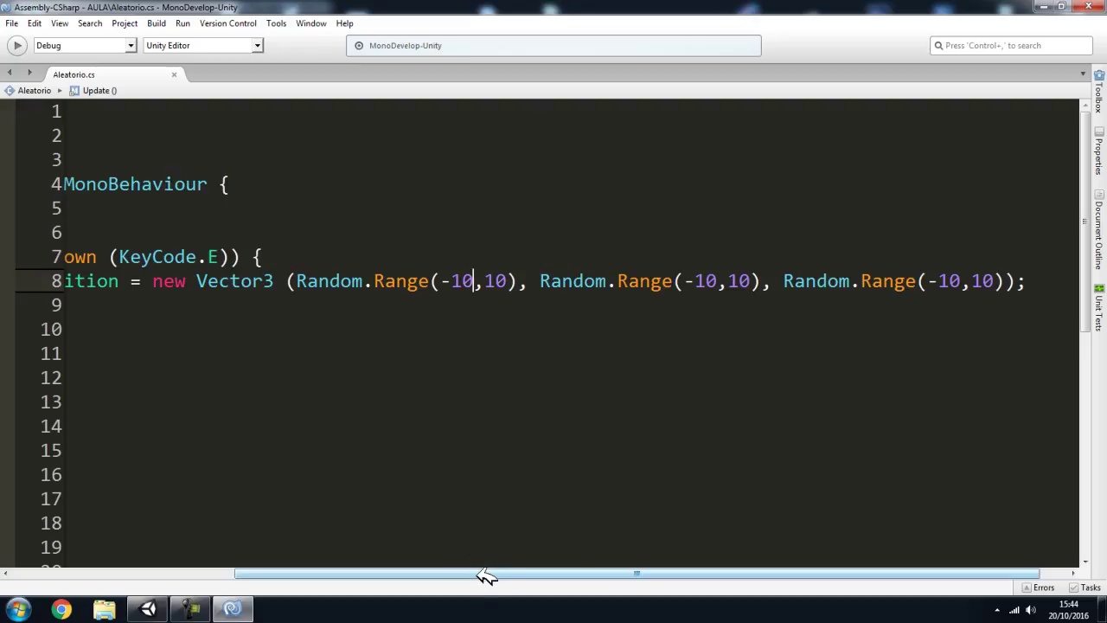
drag(478, 574, 268, 538)
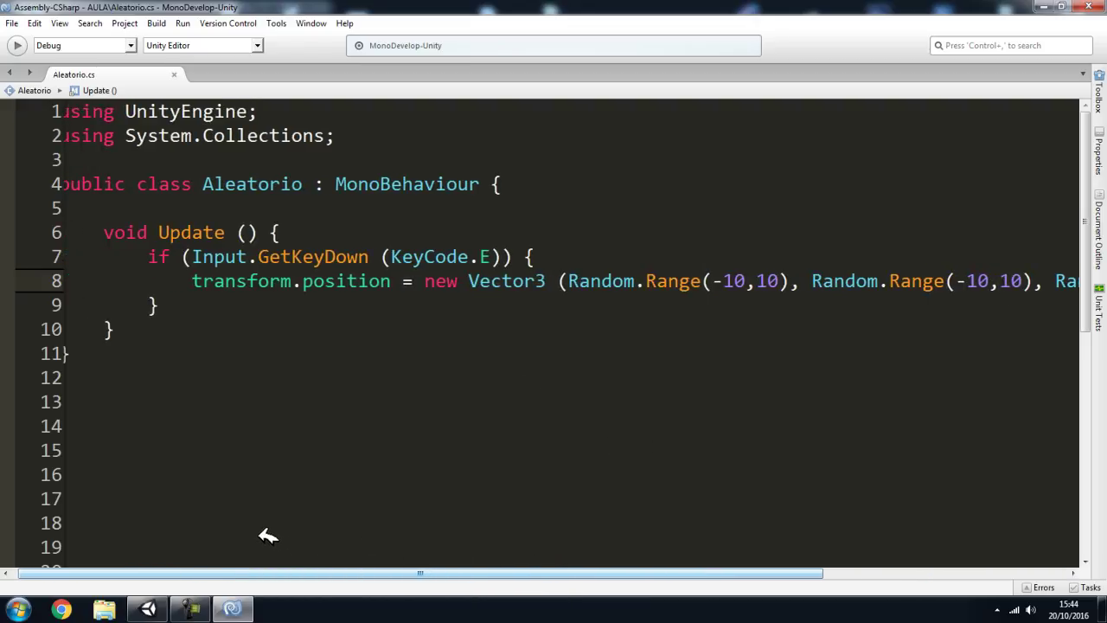
click(366, 283)
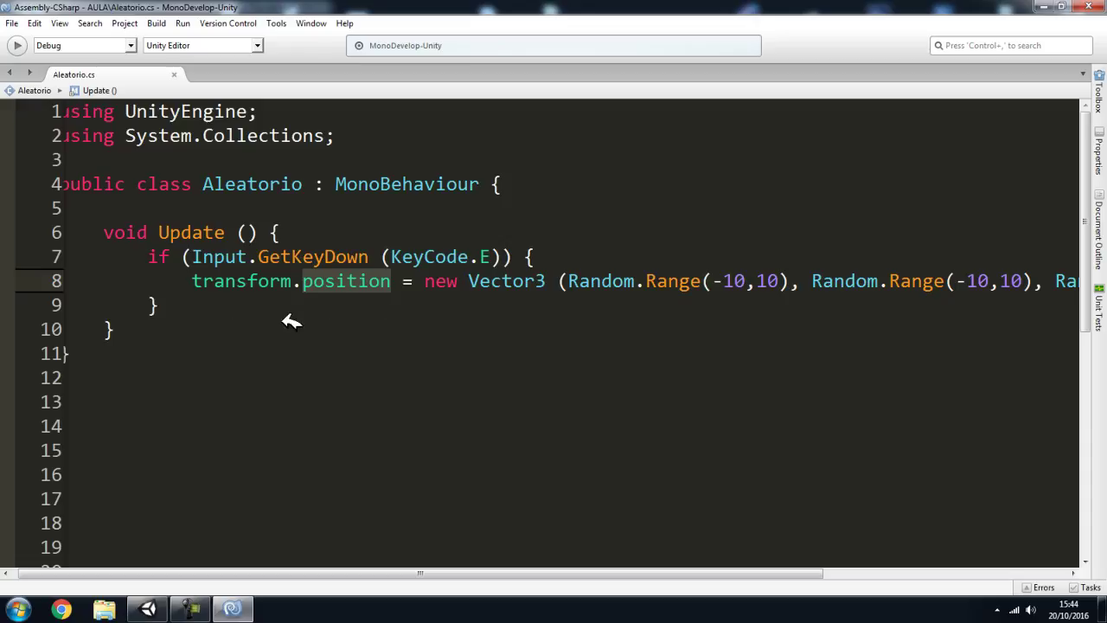
click(545, 256)
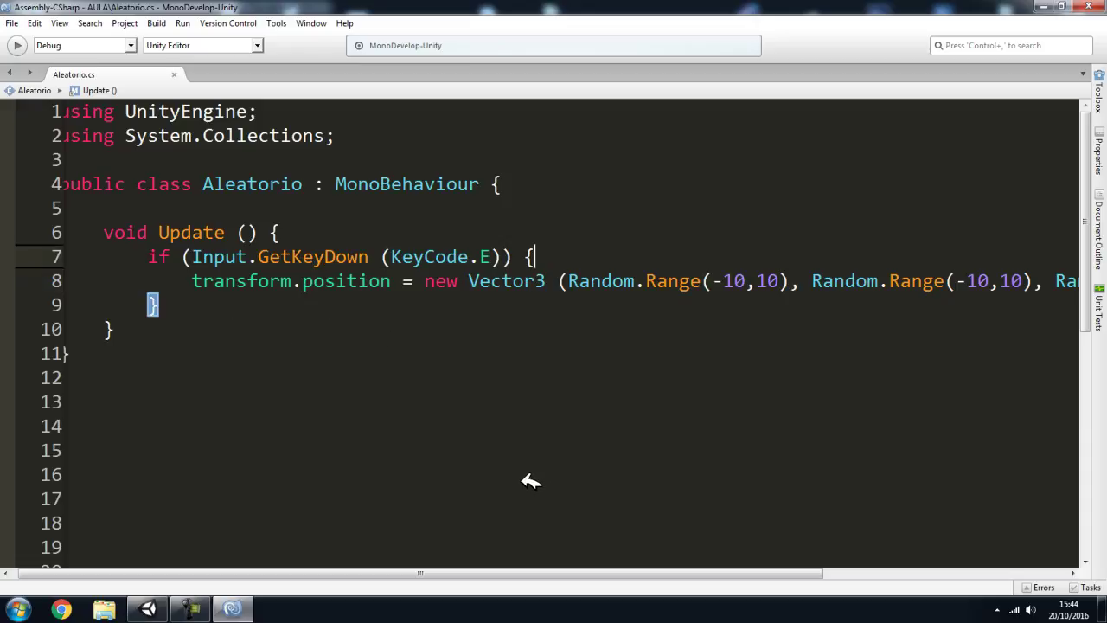
key(Return)
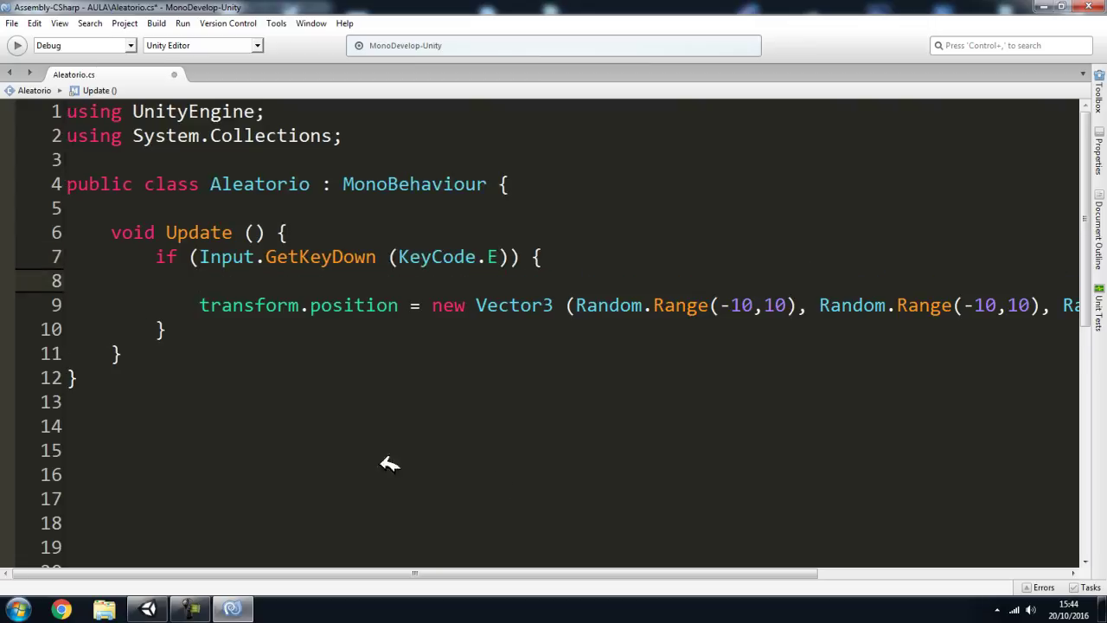
Step: Declare the 'public GameObject cubo;' field above Update
click(234, 210)
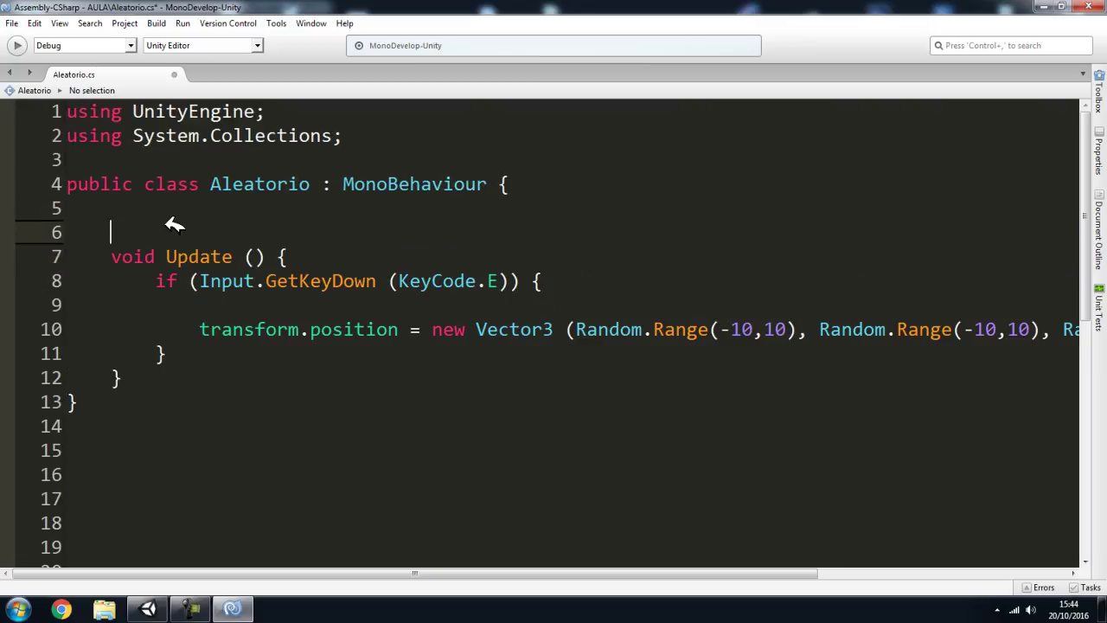
key(Return)
text(public)
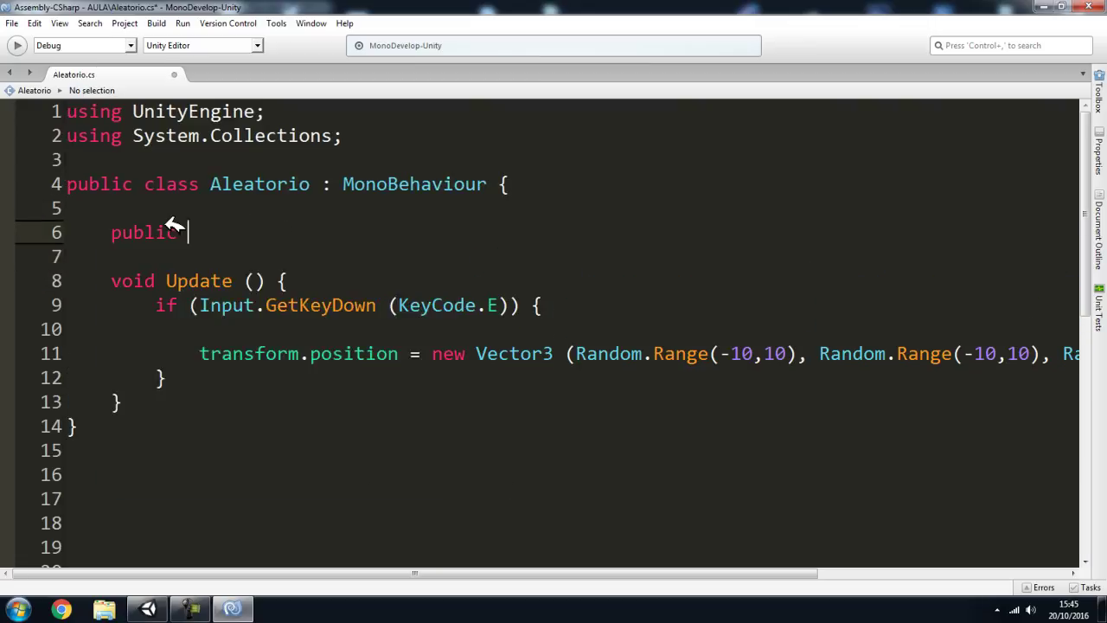
text( gam)
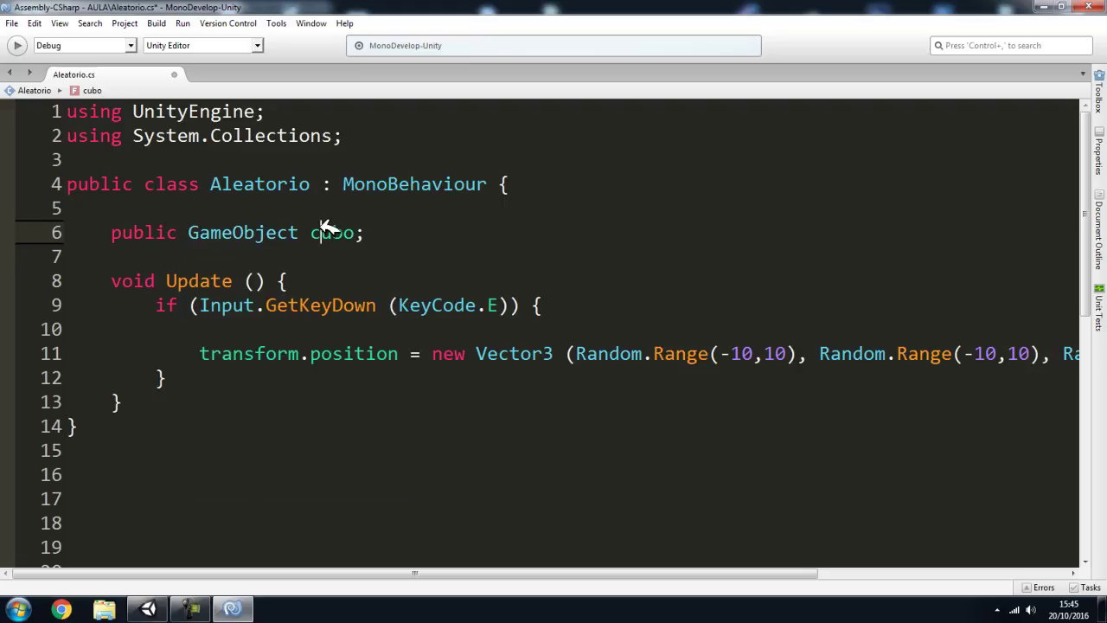
click(260, 336)
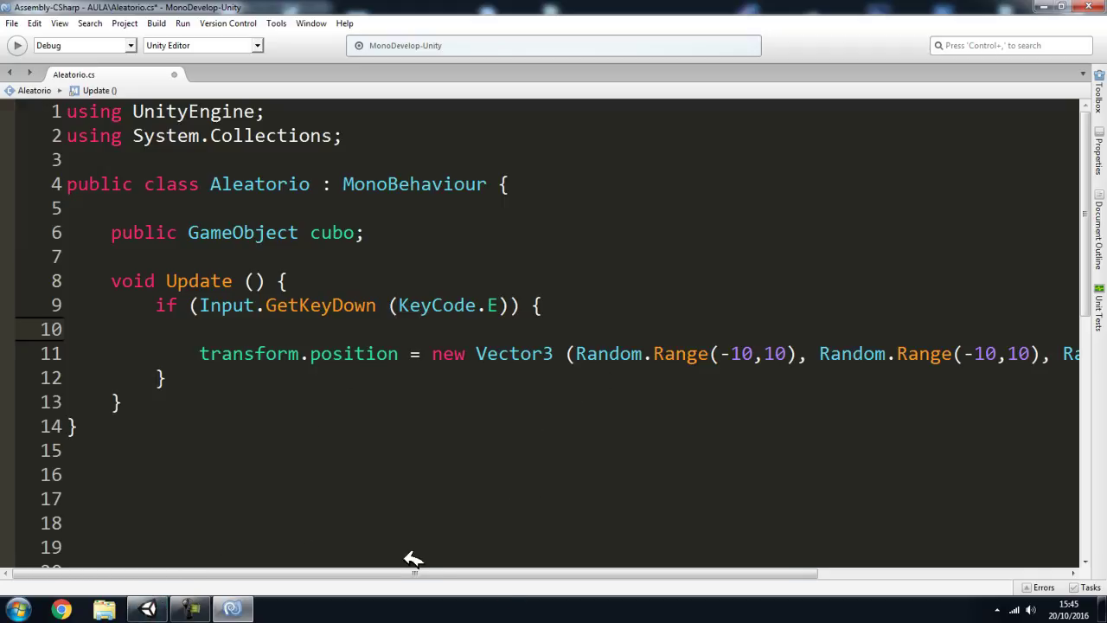
Step: Add an Instantiate(cubo) call on the blank line inside the E-key check
text(int )
text(In)
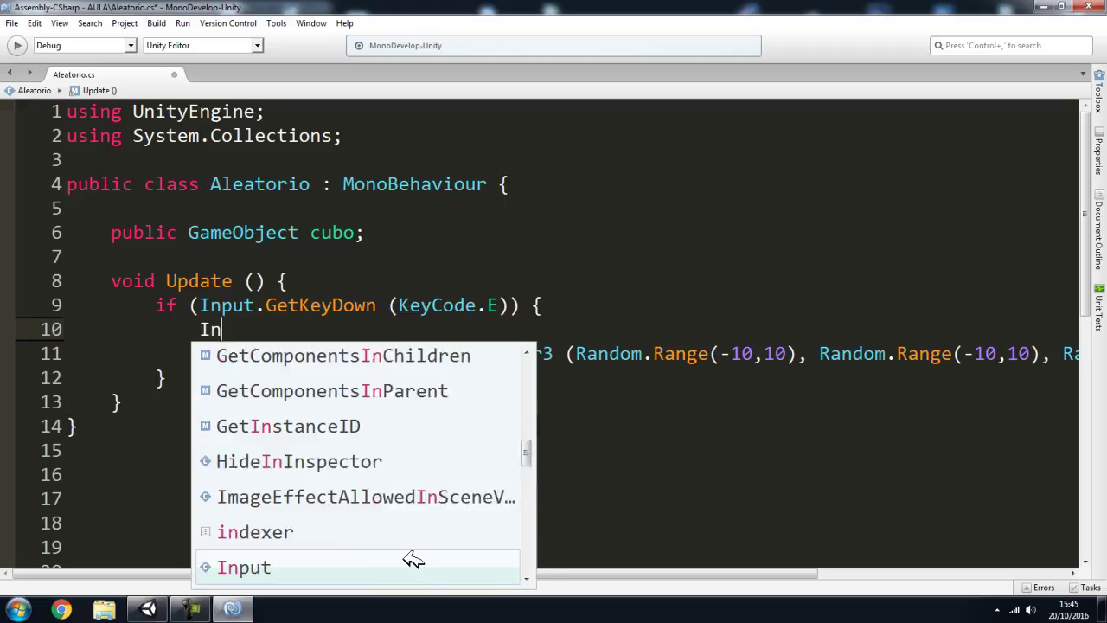
text(sta)
key(Return)
text((cu)
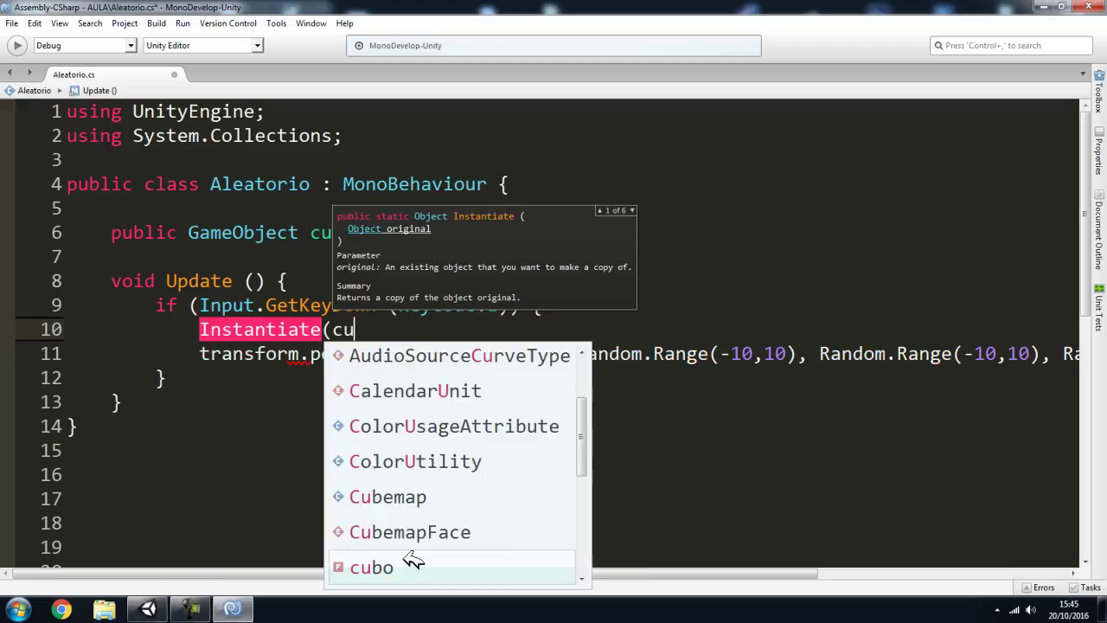
text(bo)
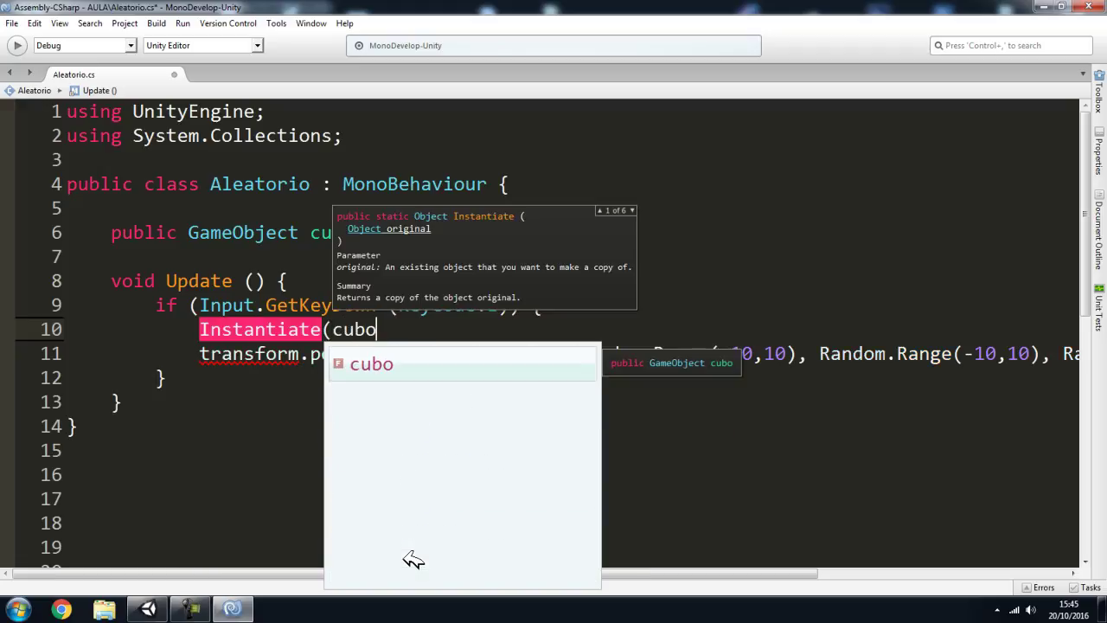
text(,)
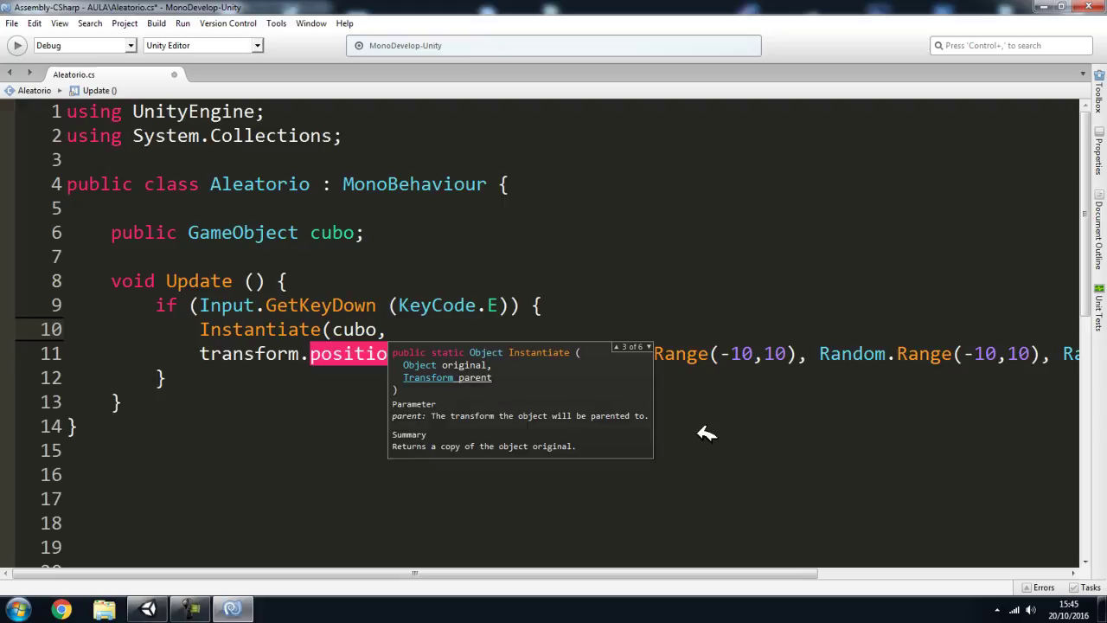
scroll(822, 563, down, 1)
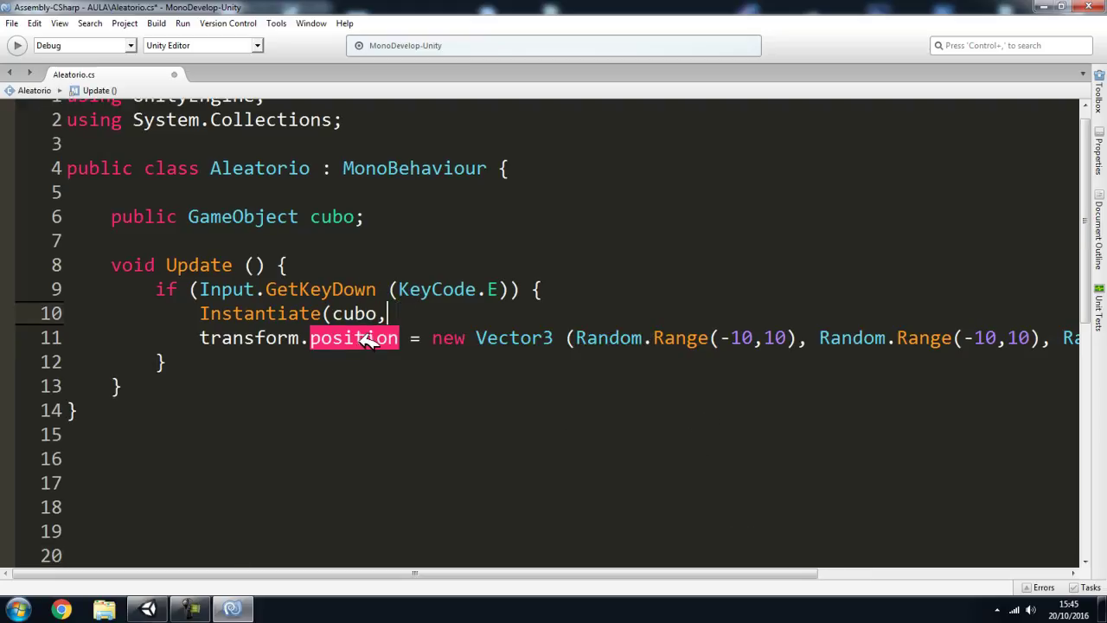
click(768, 338)
click(622, 339)
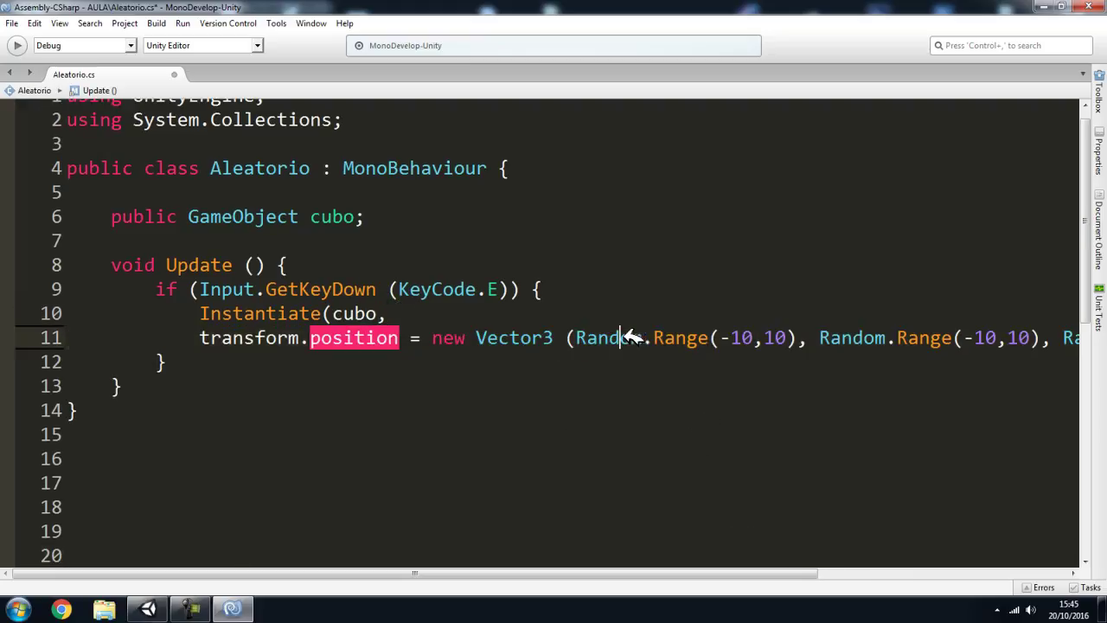
drag(657, 574, 1020, 549)
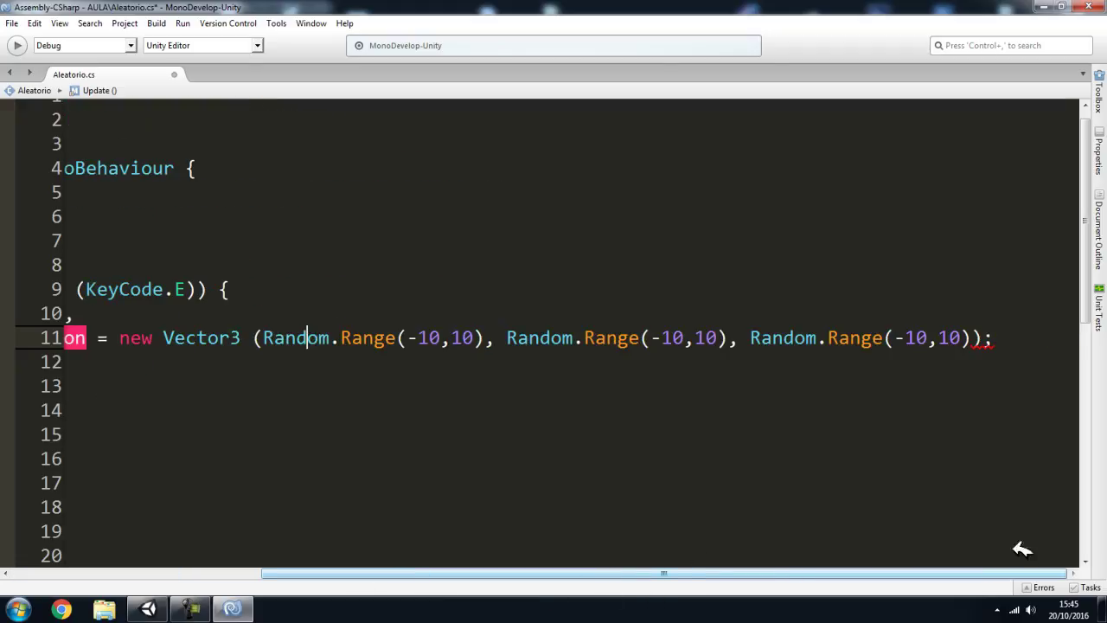
scroll(928, 540, left, 5)
click(390, 313)
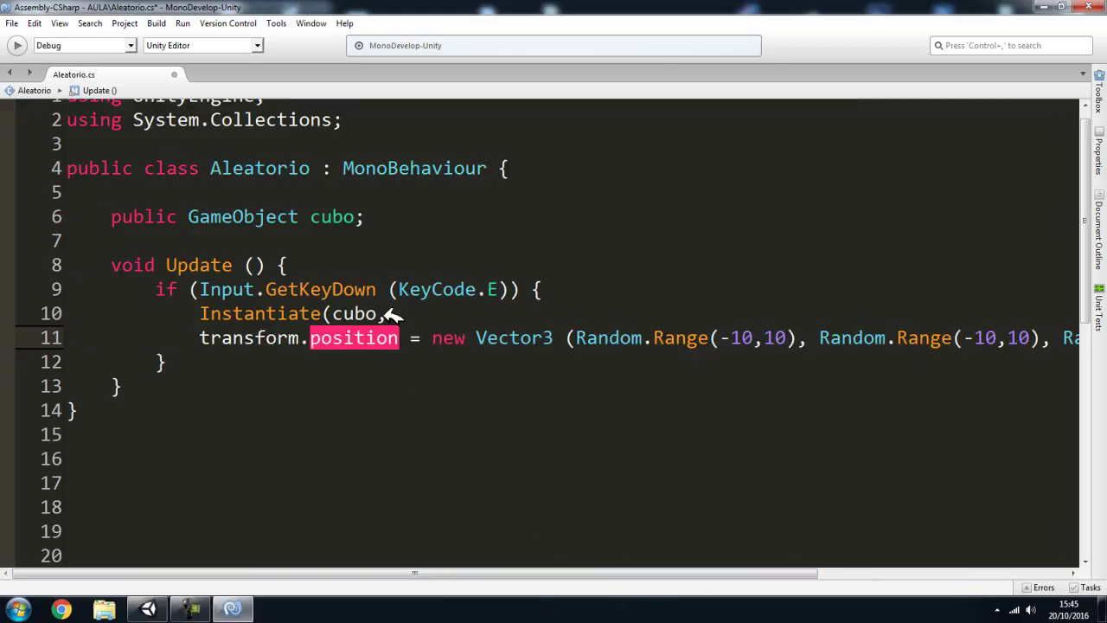
text())
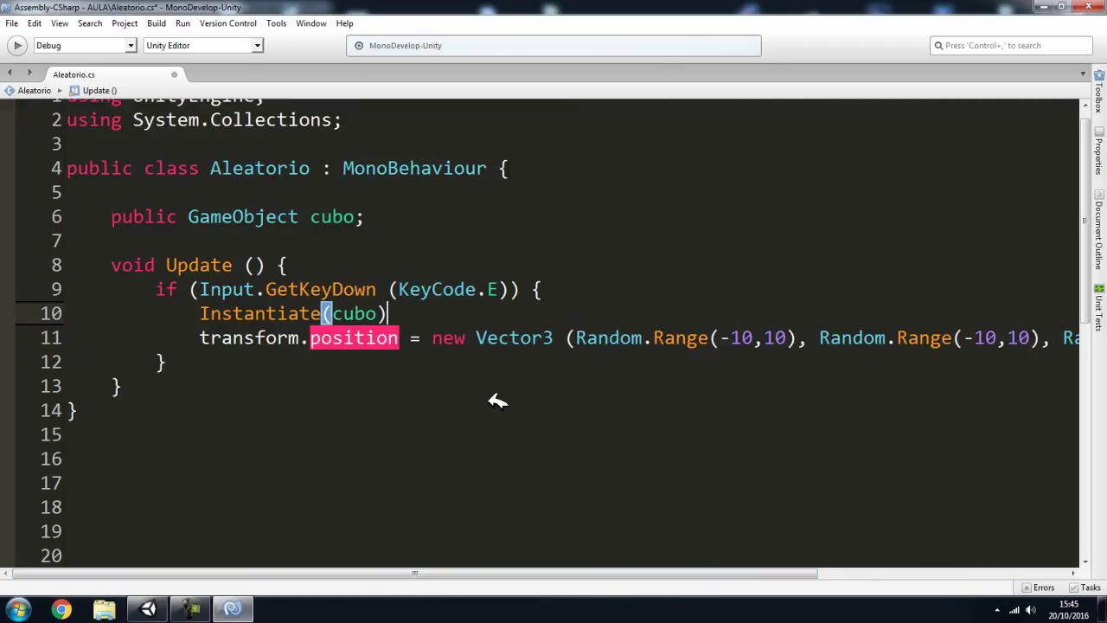
text(;)
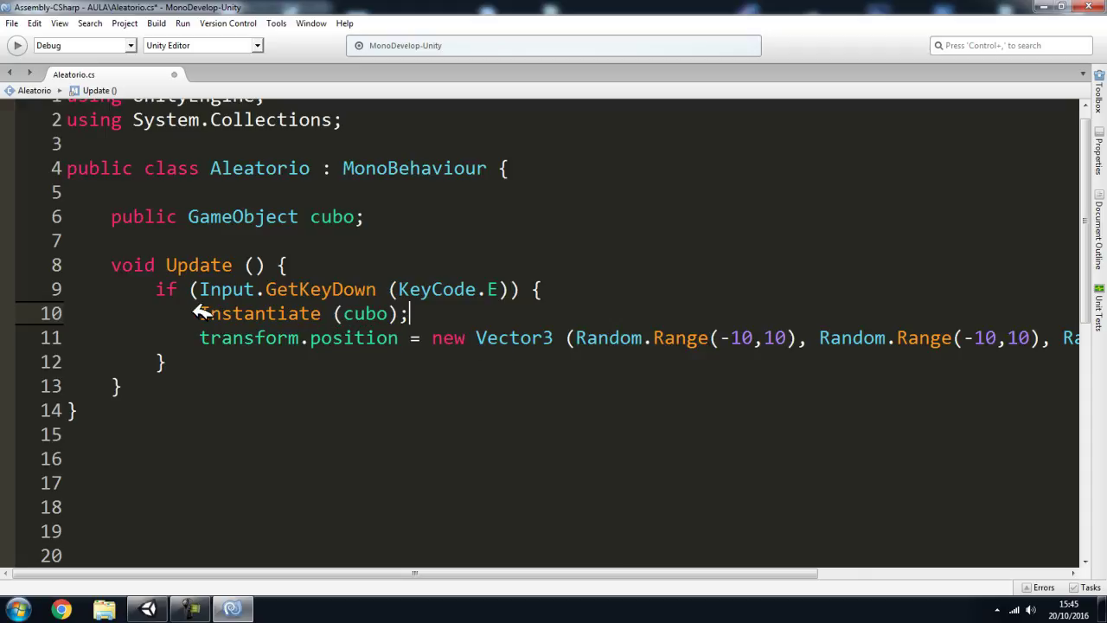
Step: Store the result as 'GameObject instancia = Instantiate(cubo) as GameObject'
key(Home)
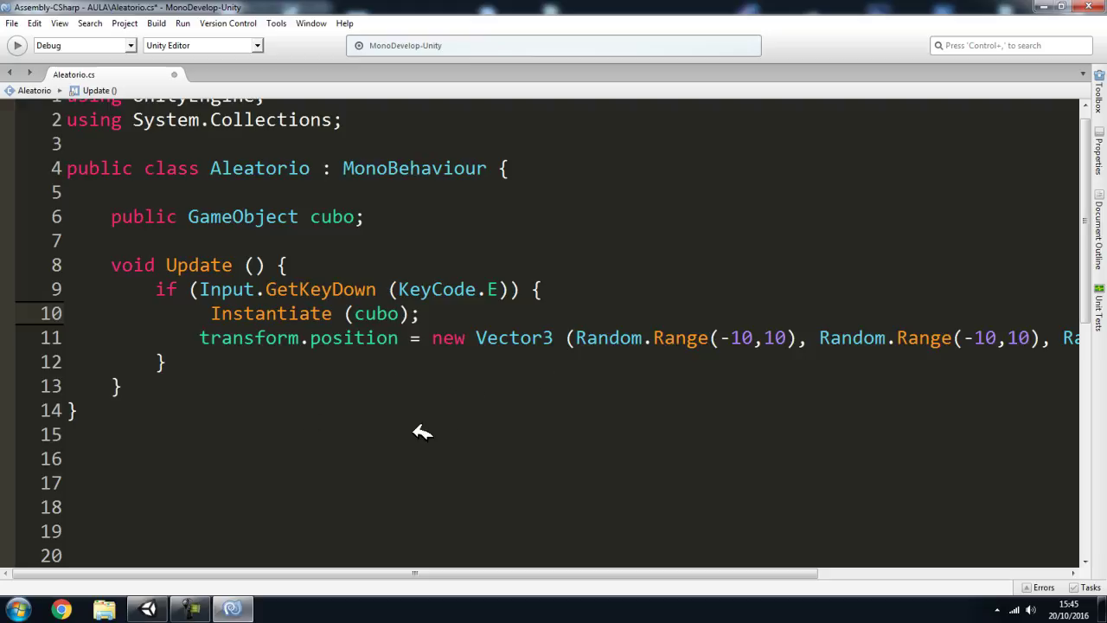
text(game)
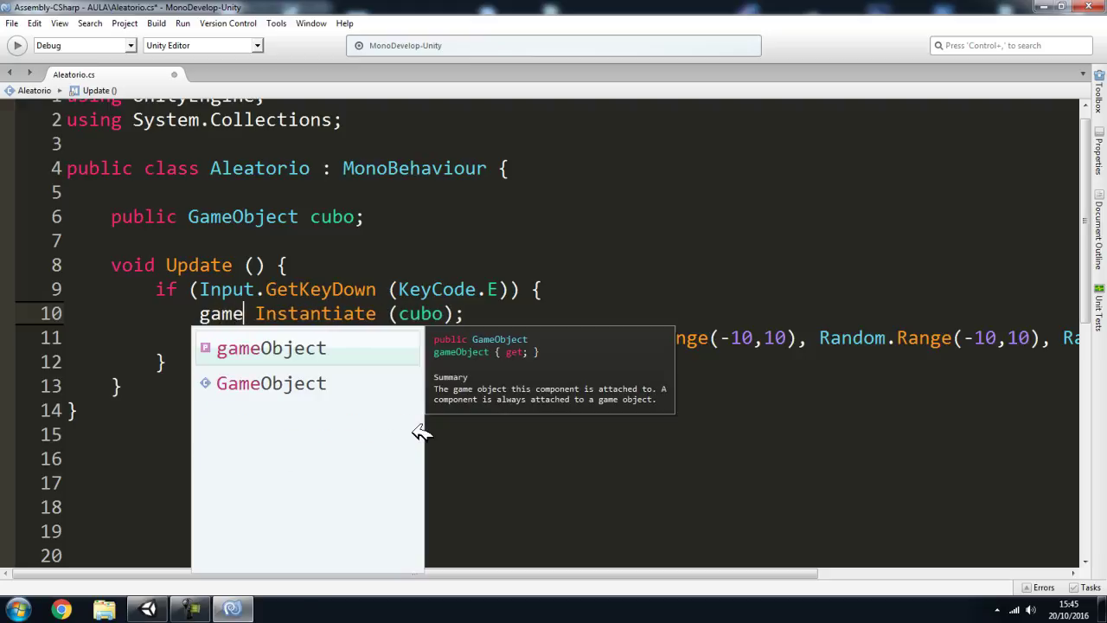
key(Down)
key(Return)
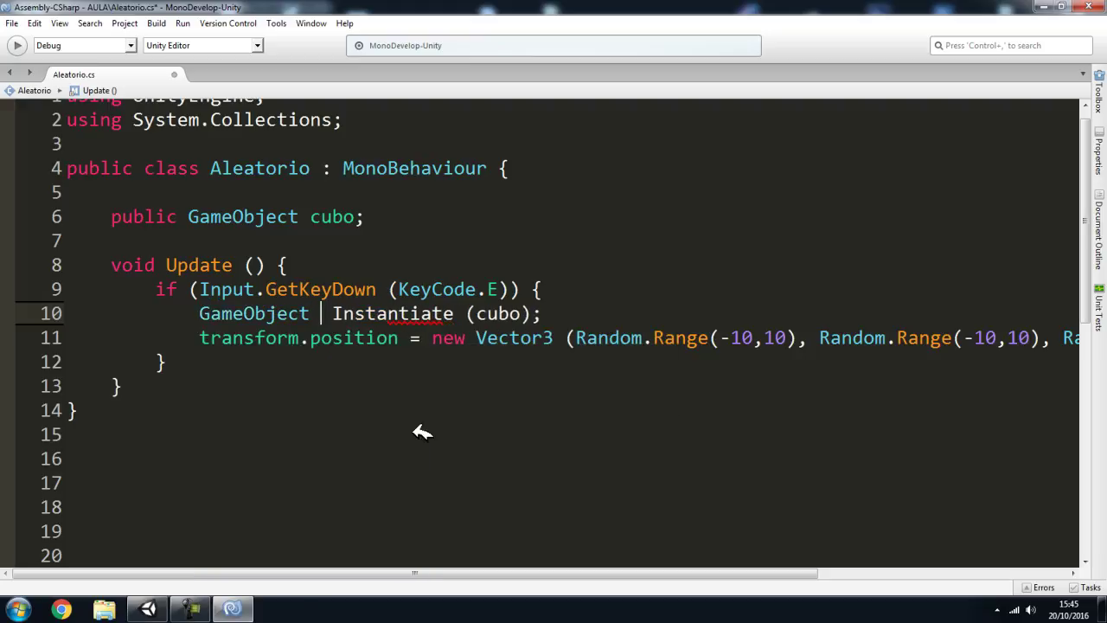
text(inst)
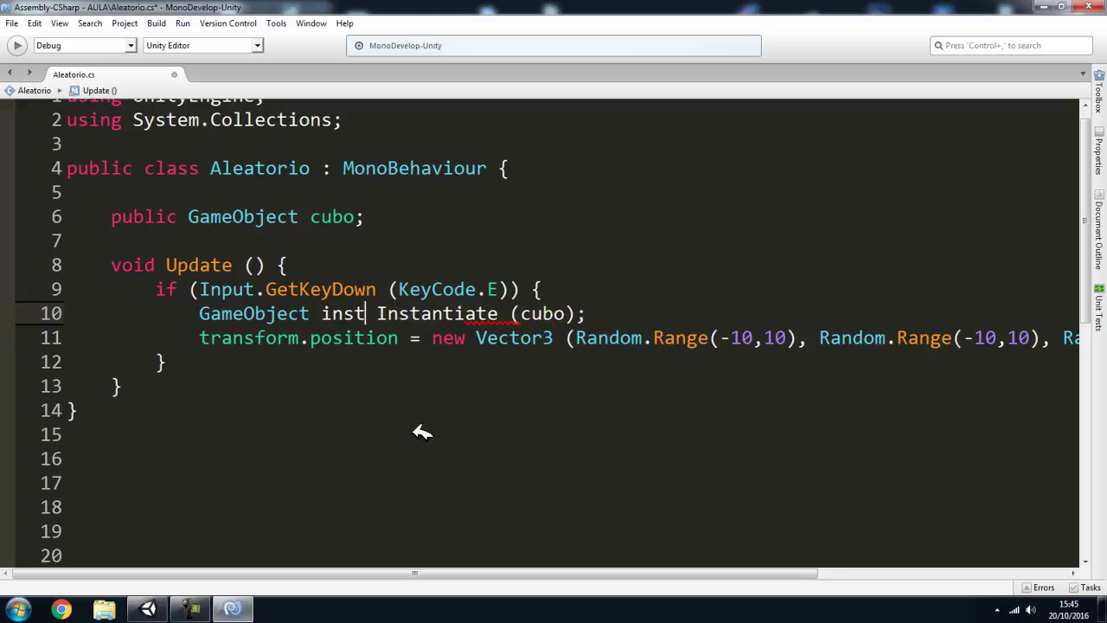
text(ancia)
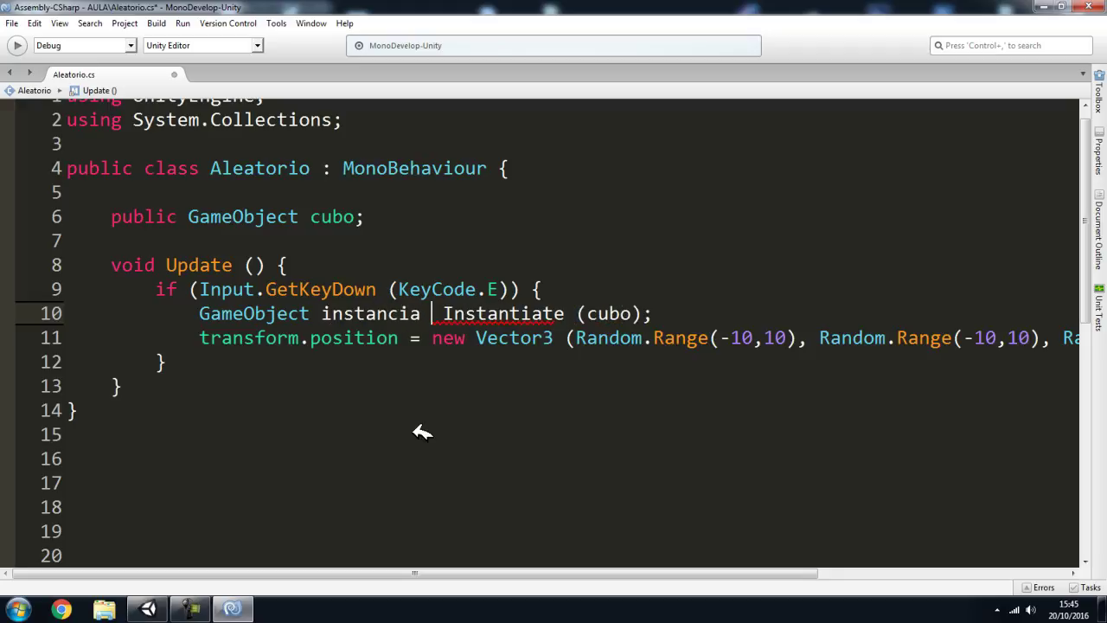
text( =)
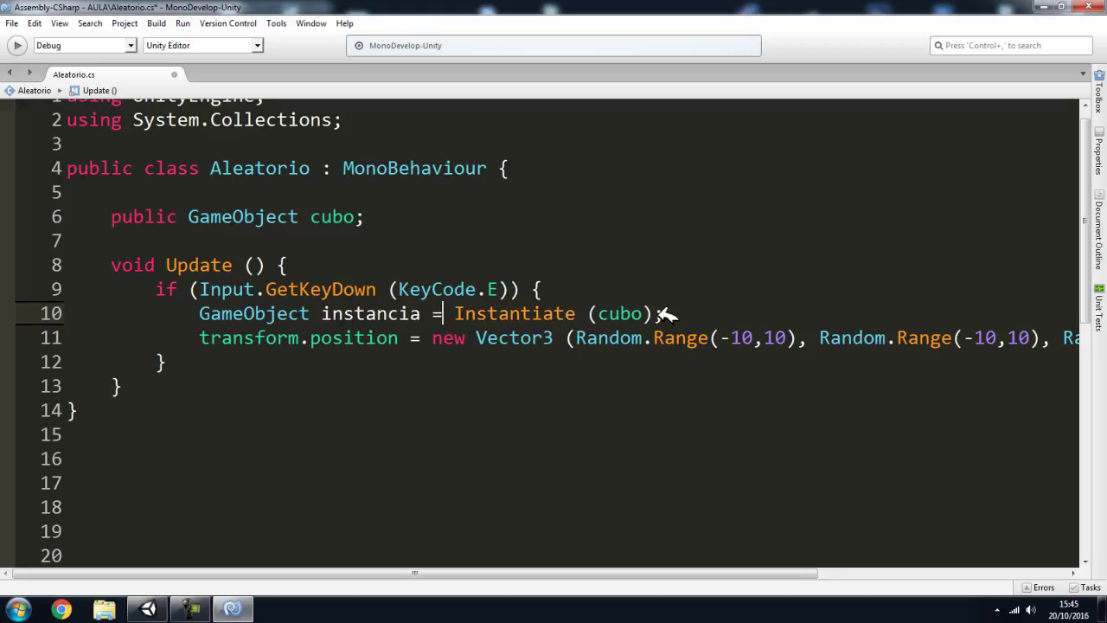
drag(455, 313, 650, 314)
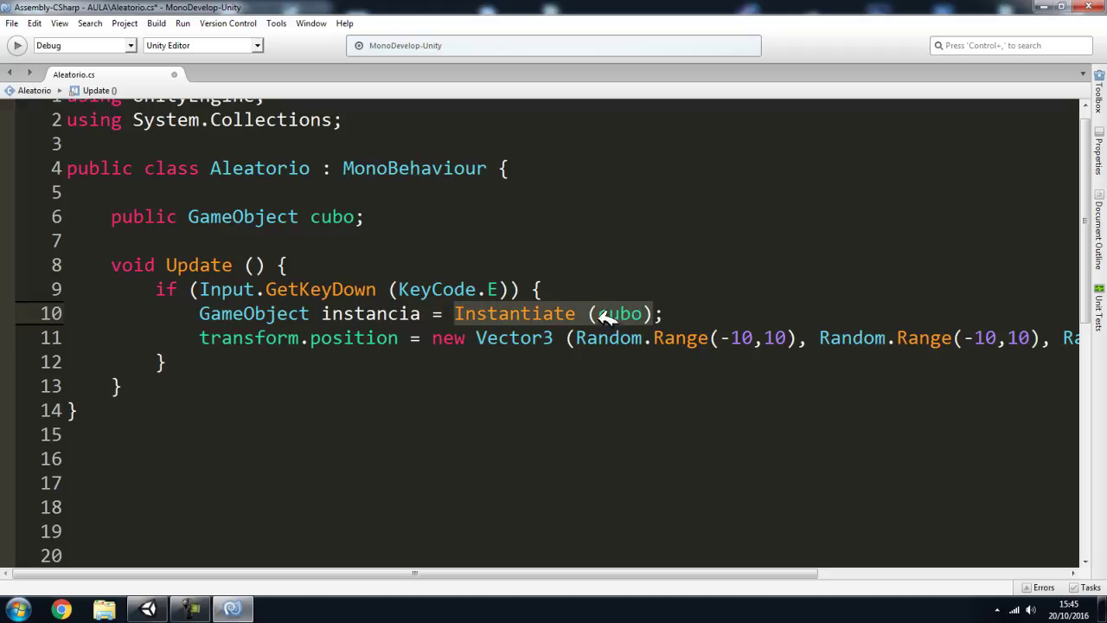
click(589, 313)
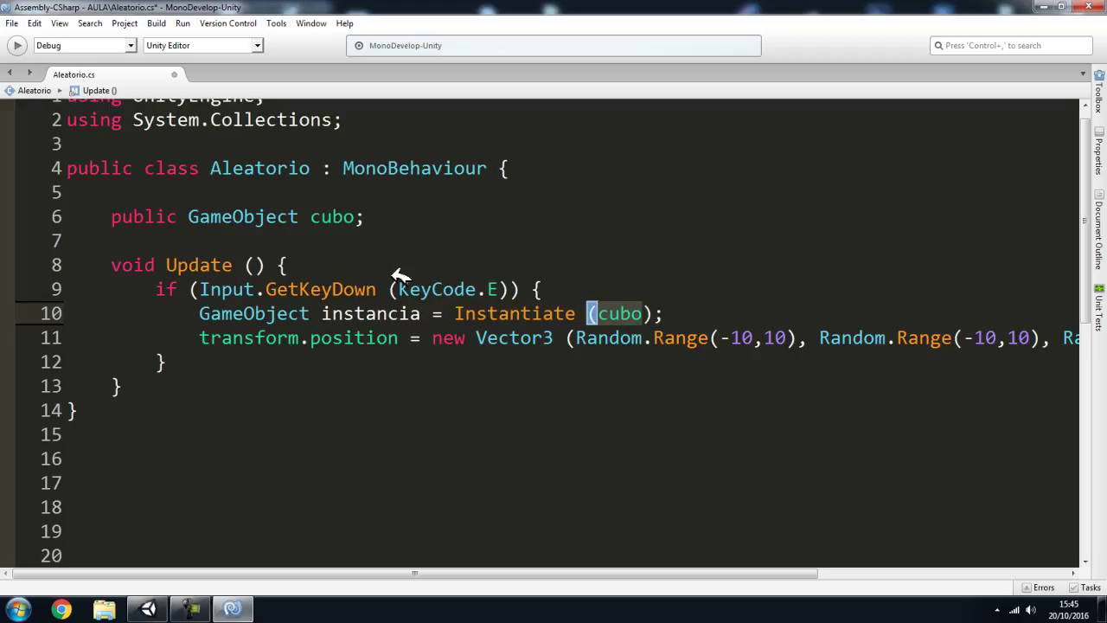
click(253, 313)
click(652, 313)
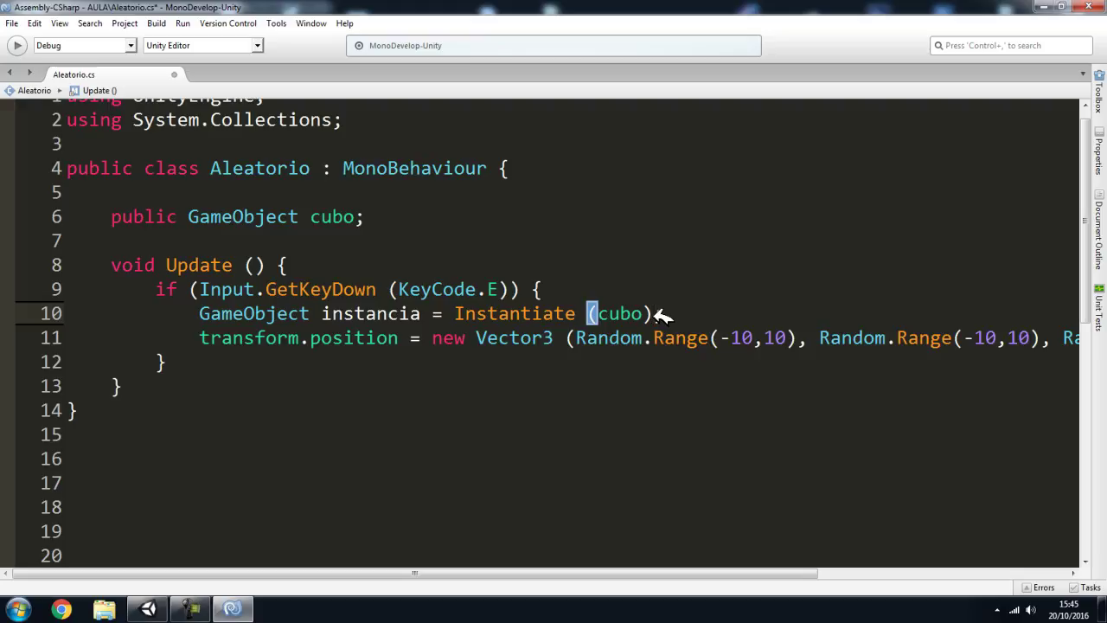
text(as ga)
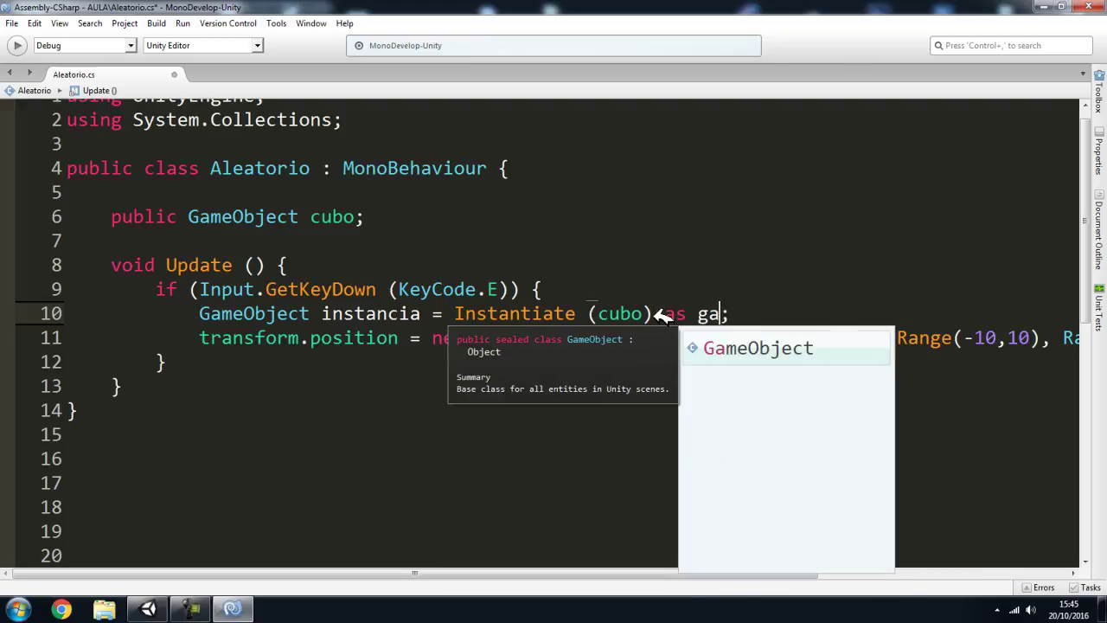
key(Return)
Step: Point out the GameObject cast, Instantiate and instancia parts of the new line
double_click(783, 313)
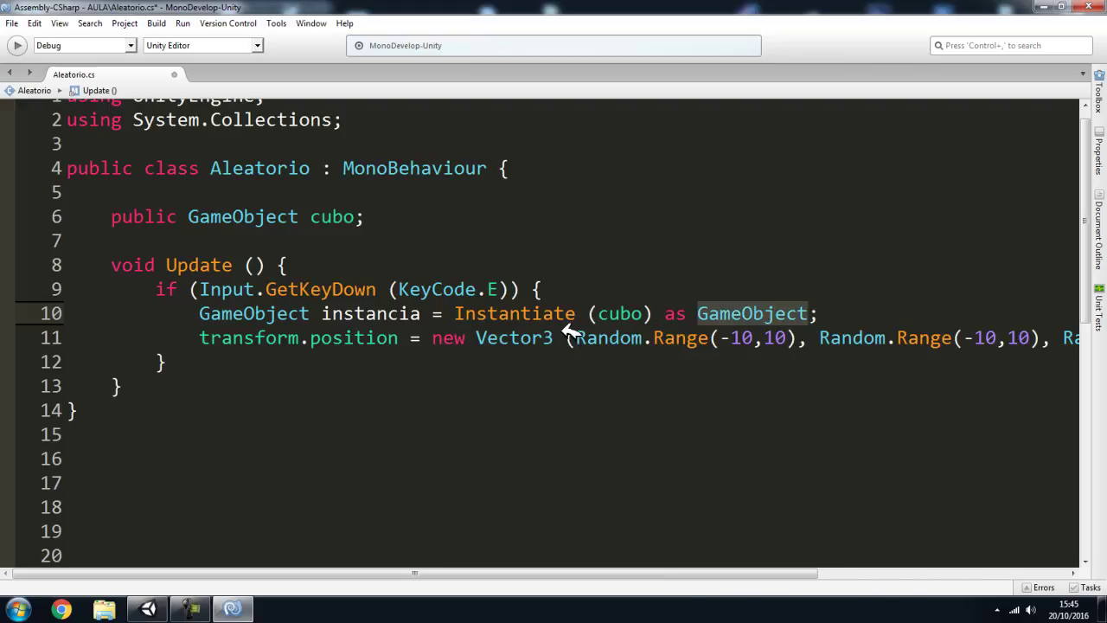
double_click(489, 314)
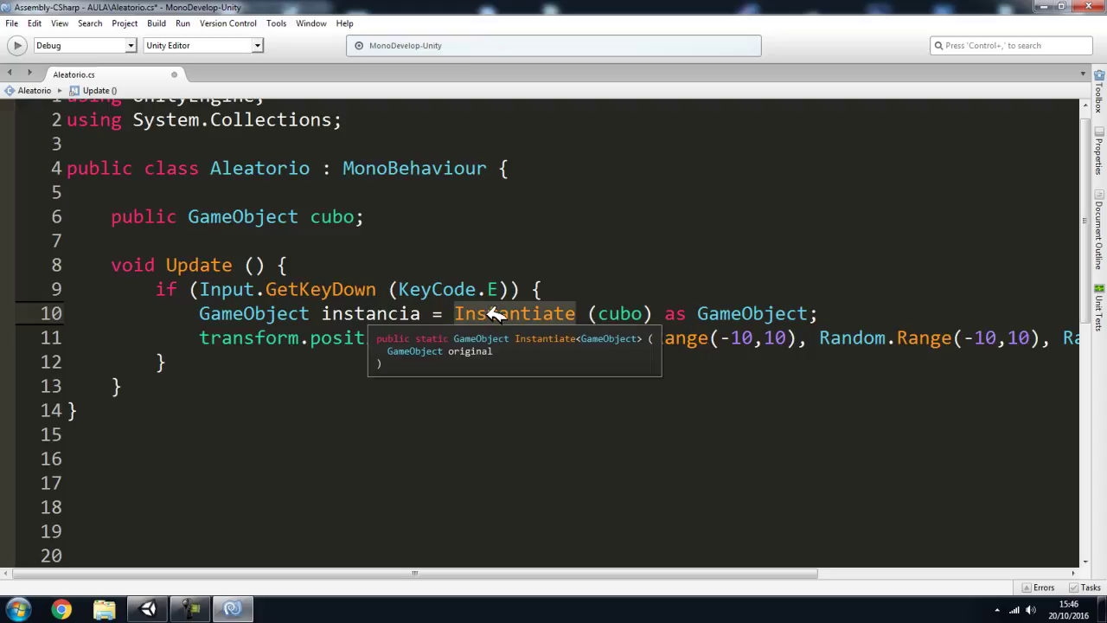
double_click(368, 313)
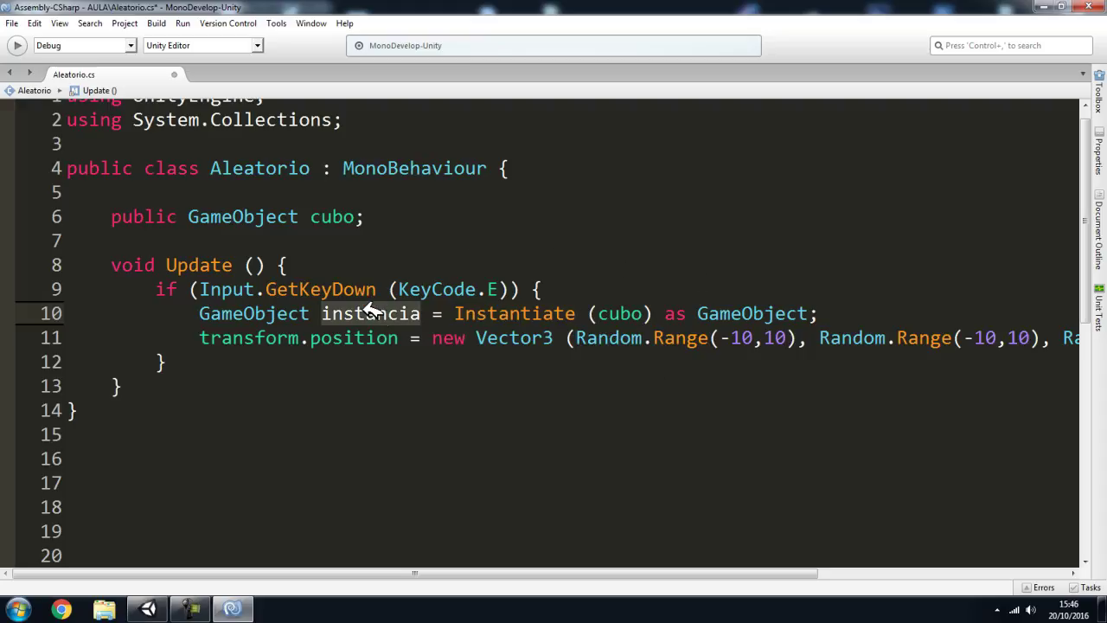
click(644, 313)
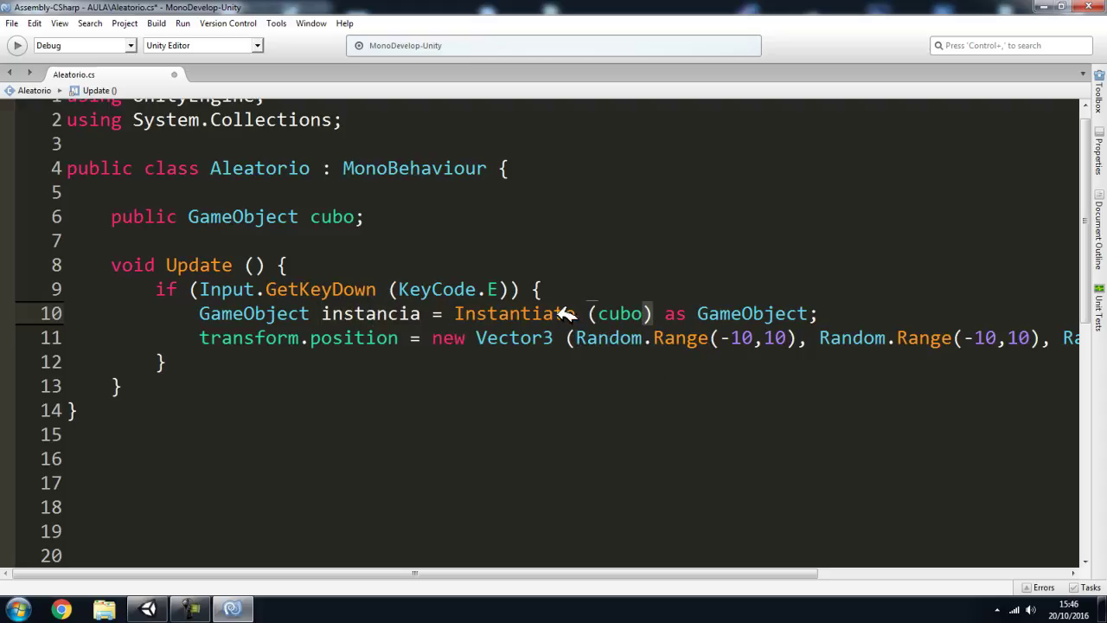
double_click(329, 312)
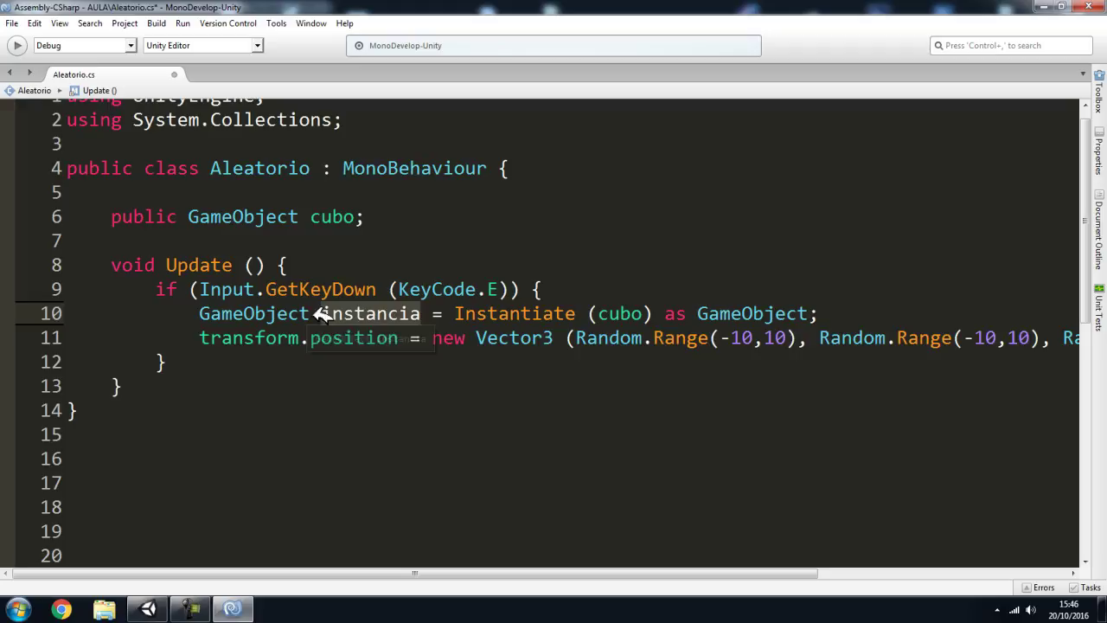
Step: Prefix the random-position line with 'instancia.' so it moves the spawned cube
click(200, 339)
text(instancia.)
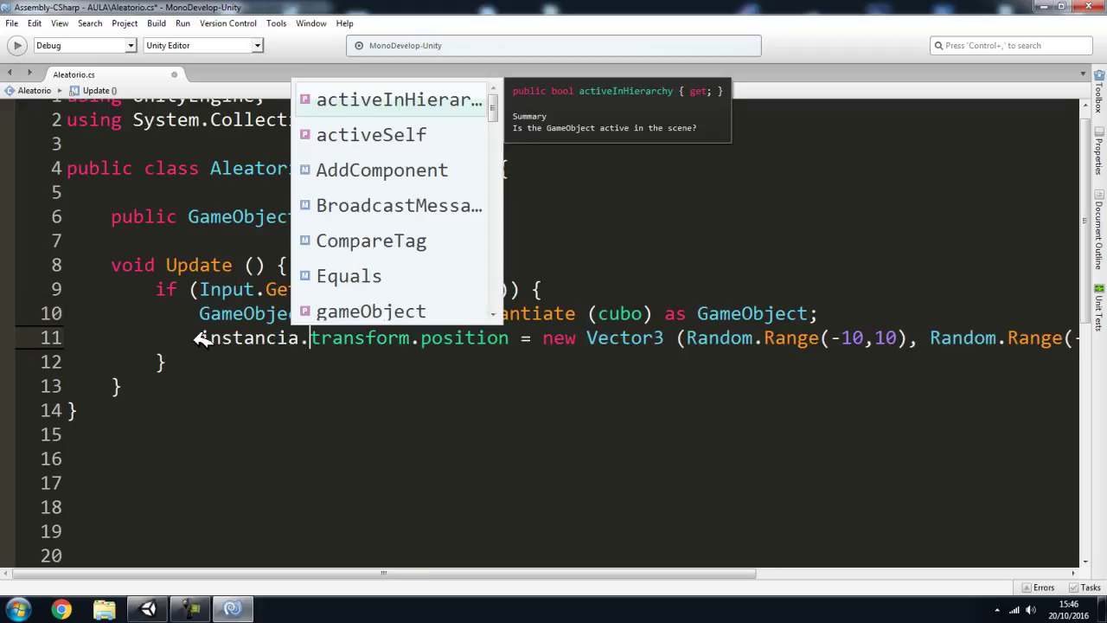
click(625, 359)
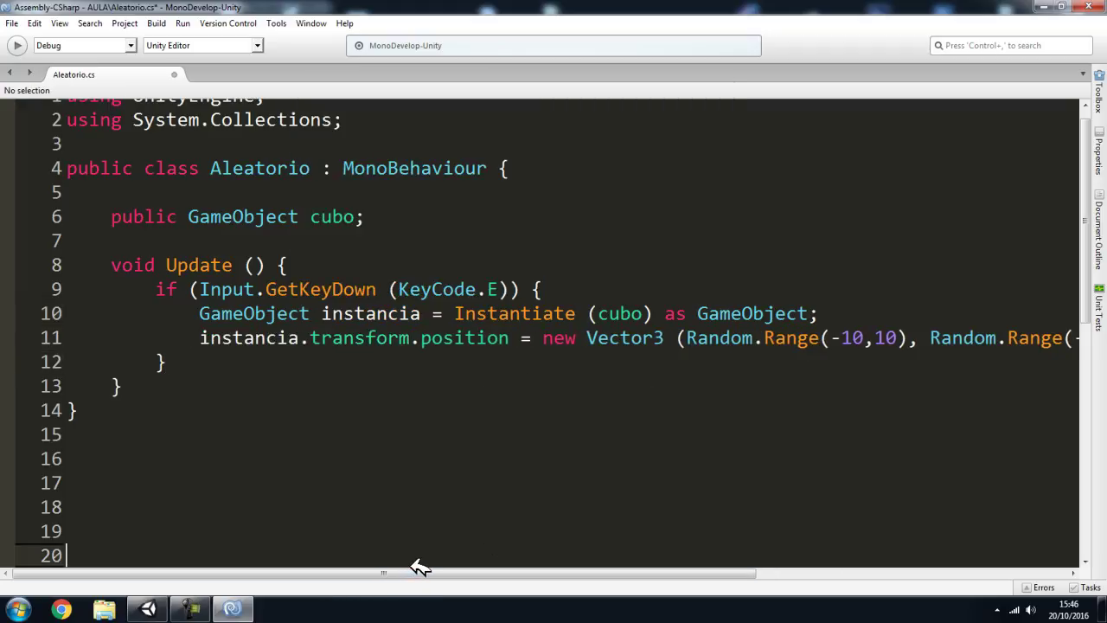
drag(415, 572, 808, 581)
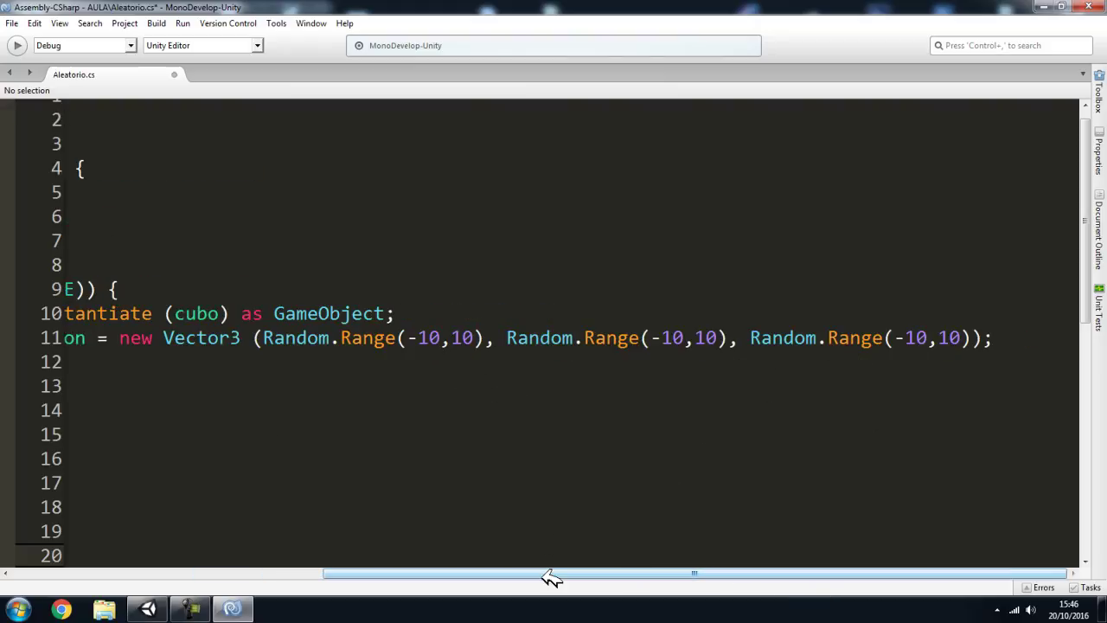
drag(538, 578, 245, 576)
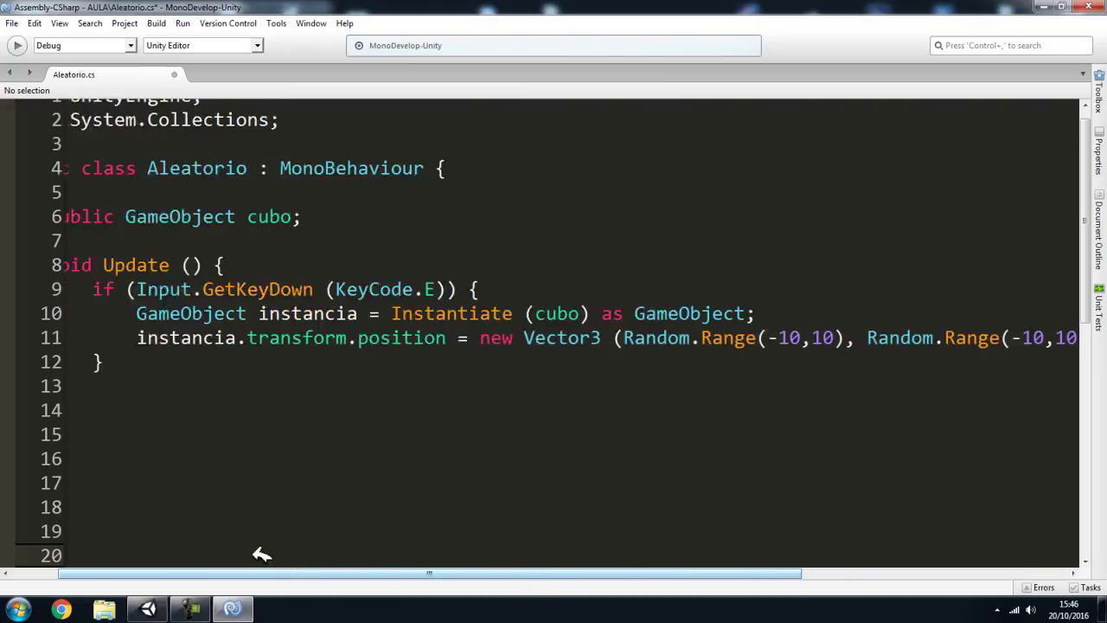
click(12, 23)
Step: Save the script and assign the Cube prefab to Aleatorio's Cubo field
click(34, 80)
click(148, 609)
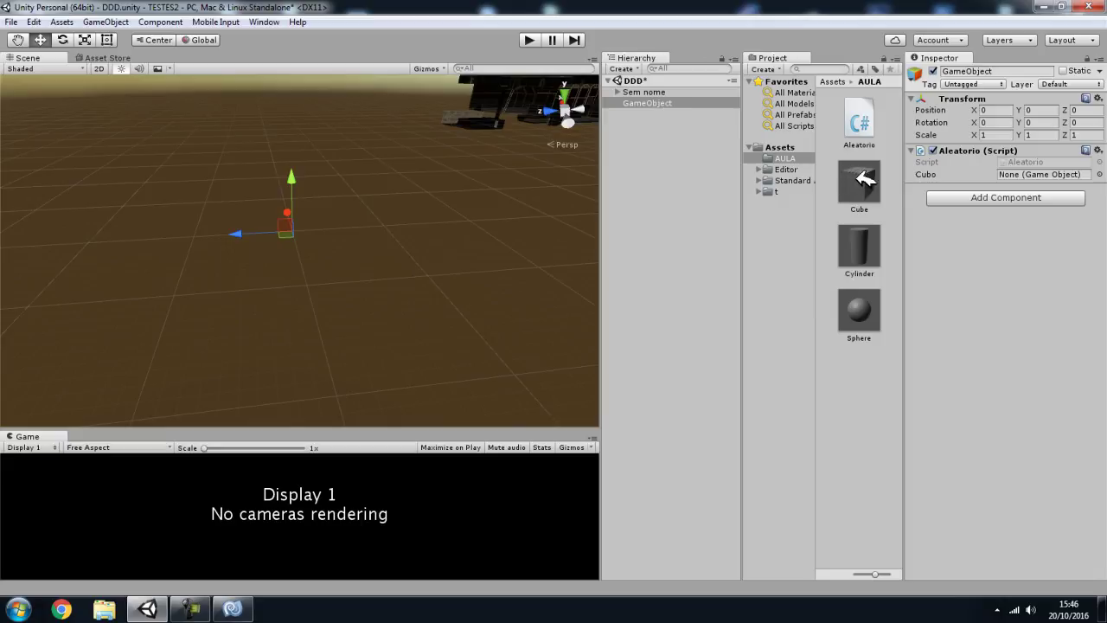
drag(1030, 176, 1032, 175)
Step: Play the scene to spawn randomly placed Cube clones, then stop and return to MonoDevelop
click(530, 41)
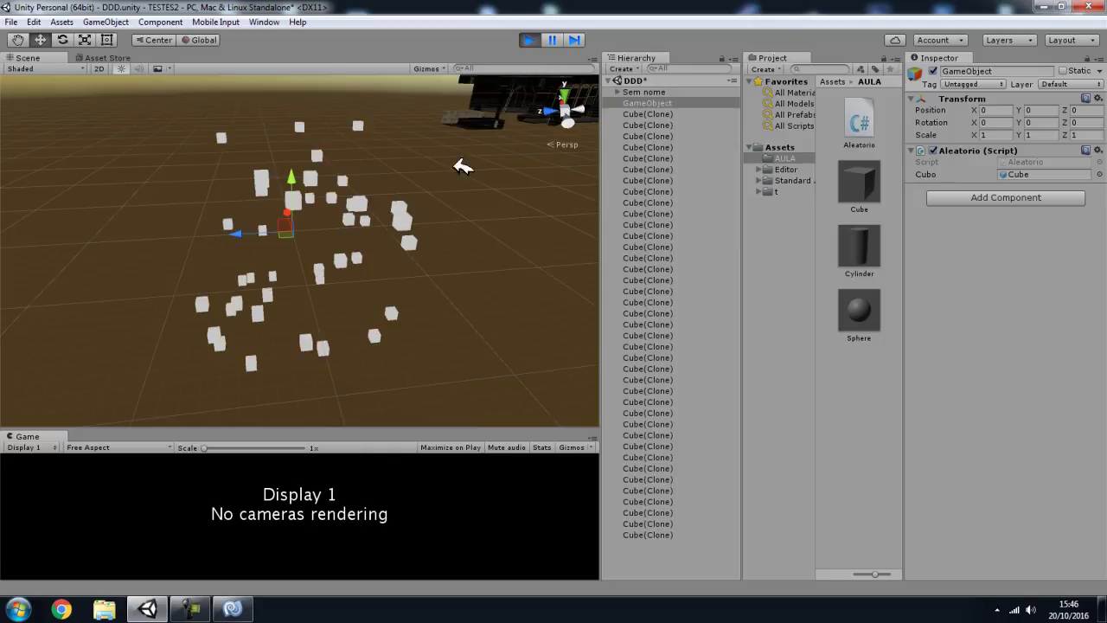
click(530, 41)
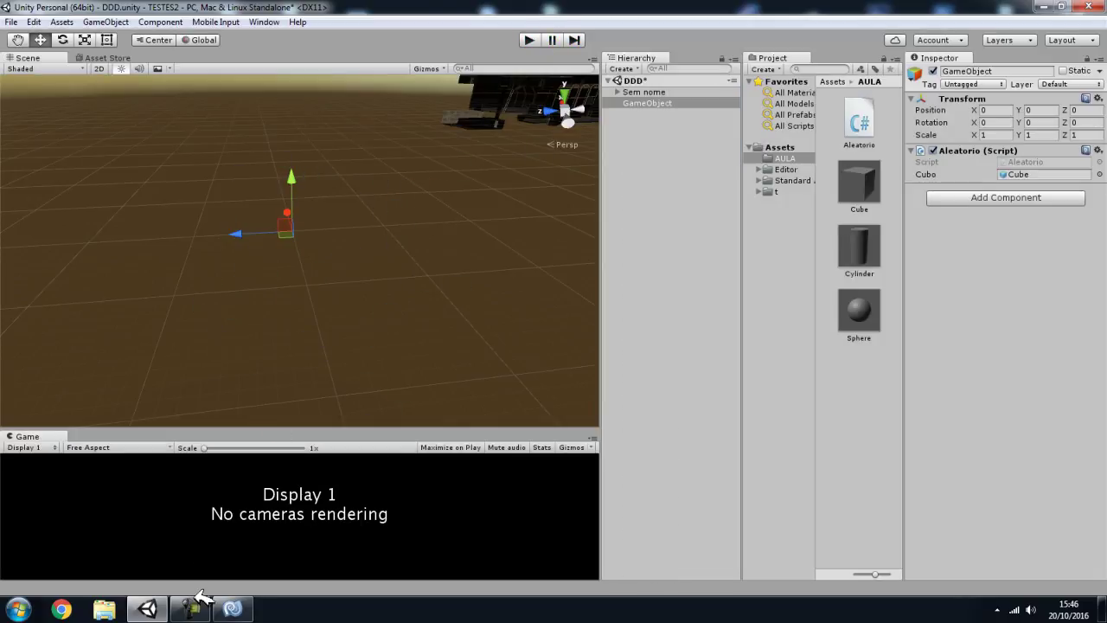
click(232, 609)
click(191, 609)
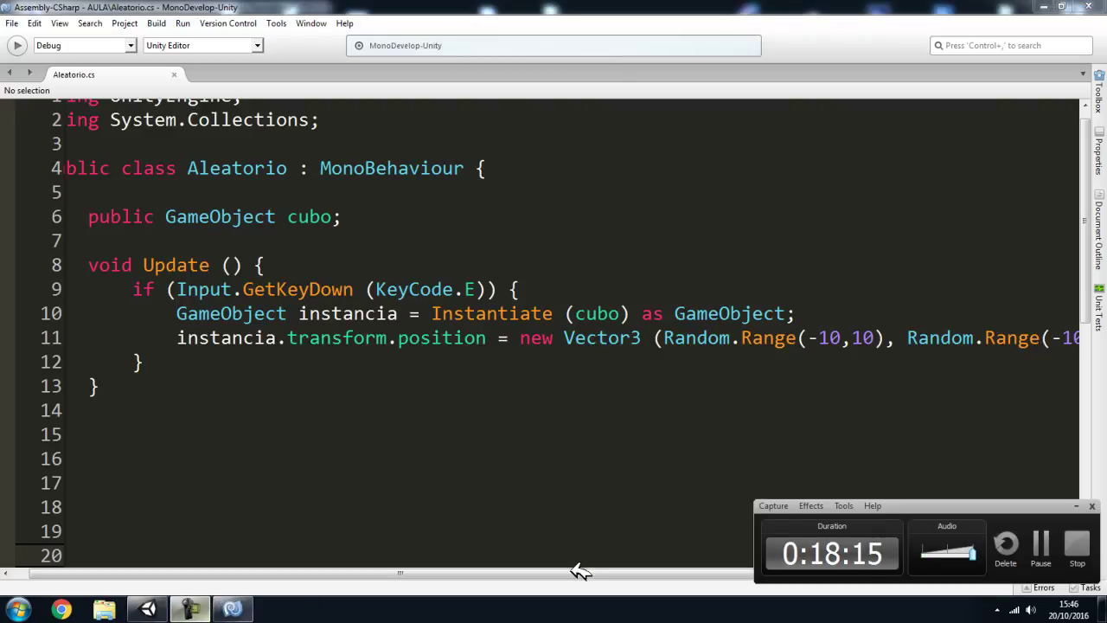
Step: Change Input.GetKeyDown to Input.GetKey for the E check
click(1076, 505)
click(416, 377)
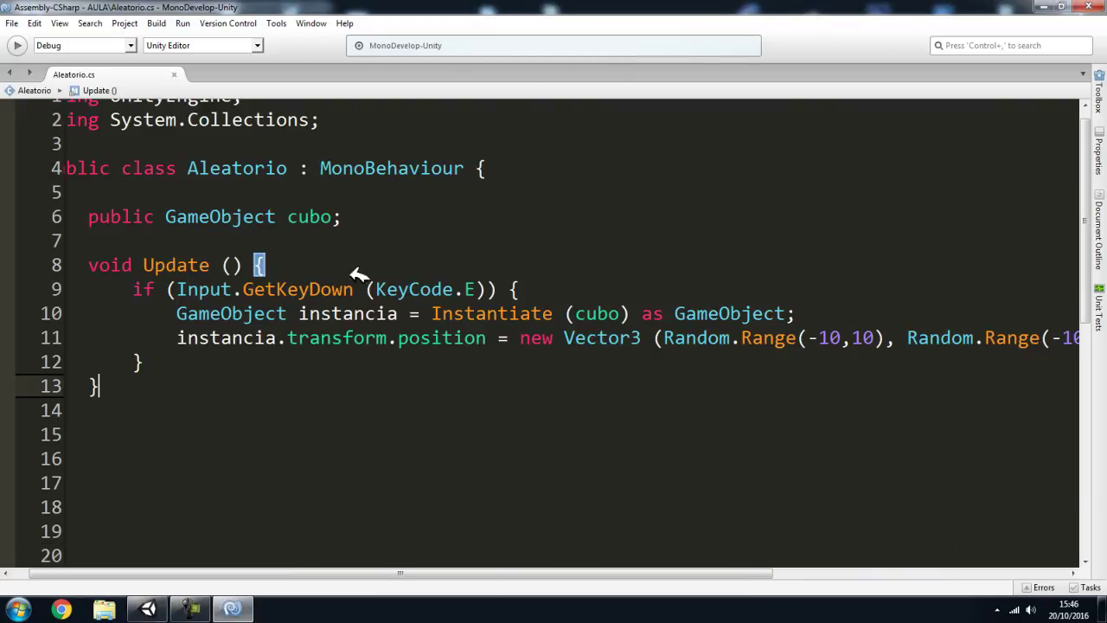
click(350, 290)
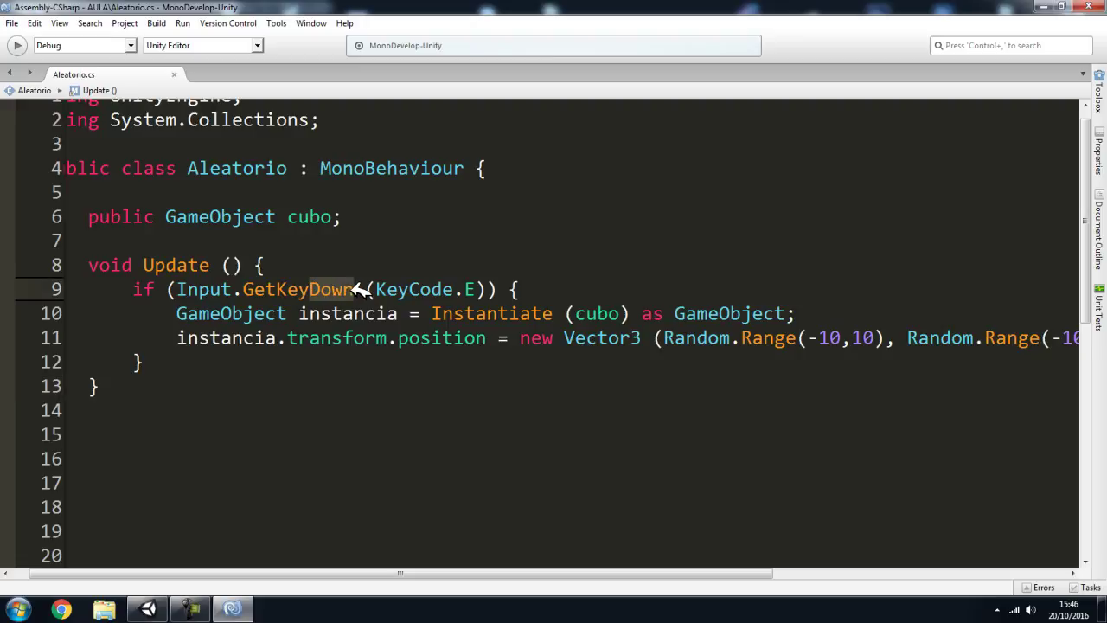
key(BackSpace)
Step: Save Aleatorio.cs and switch back to Unity
click(12, 23)
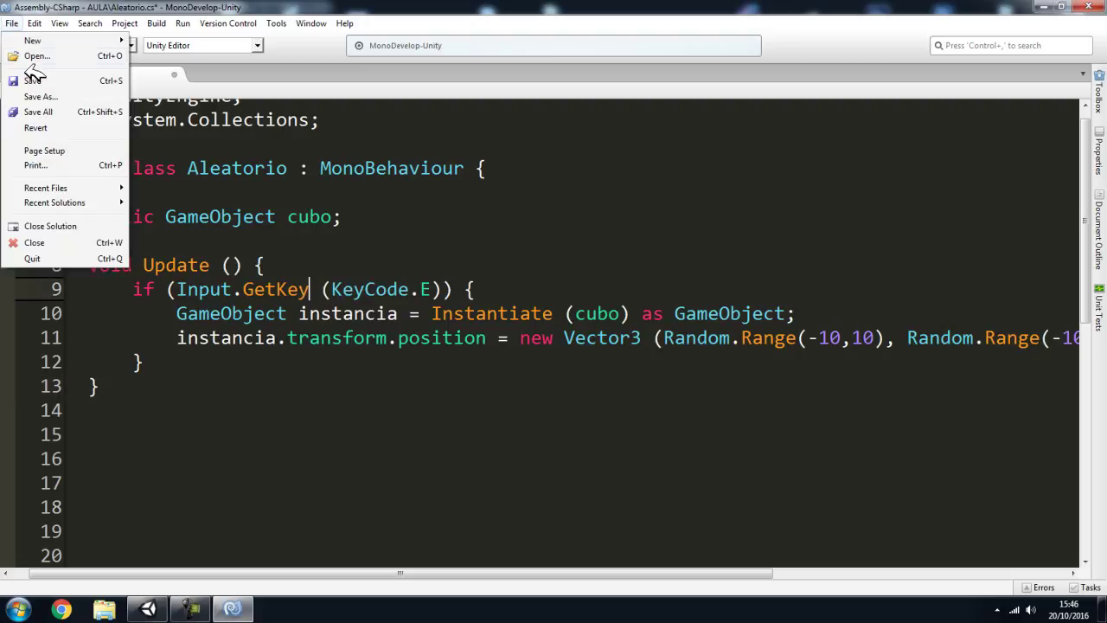
click(43, 81)
click(148, 609)
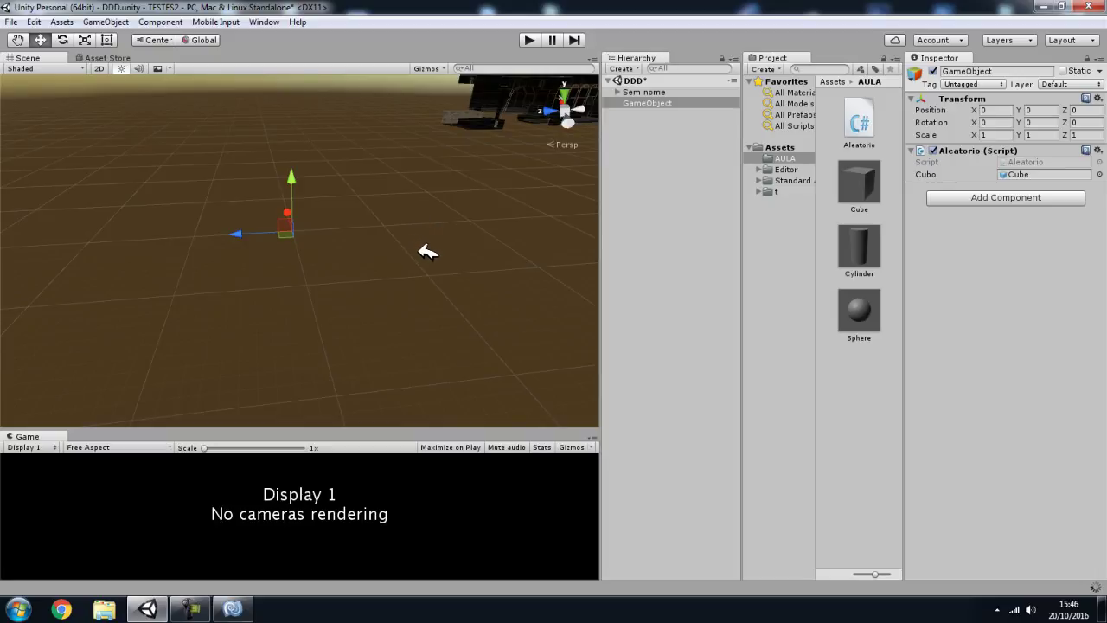
Step: Run the scene, hold E to spawn a dense cube cloud, orbit around it, then stop Play
click(533, 38)
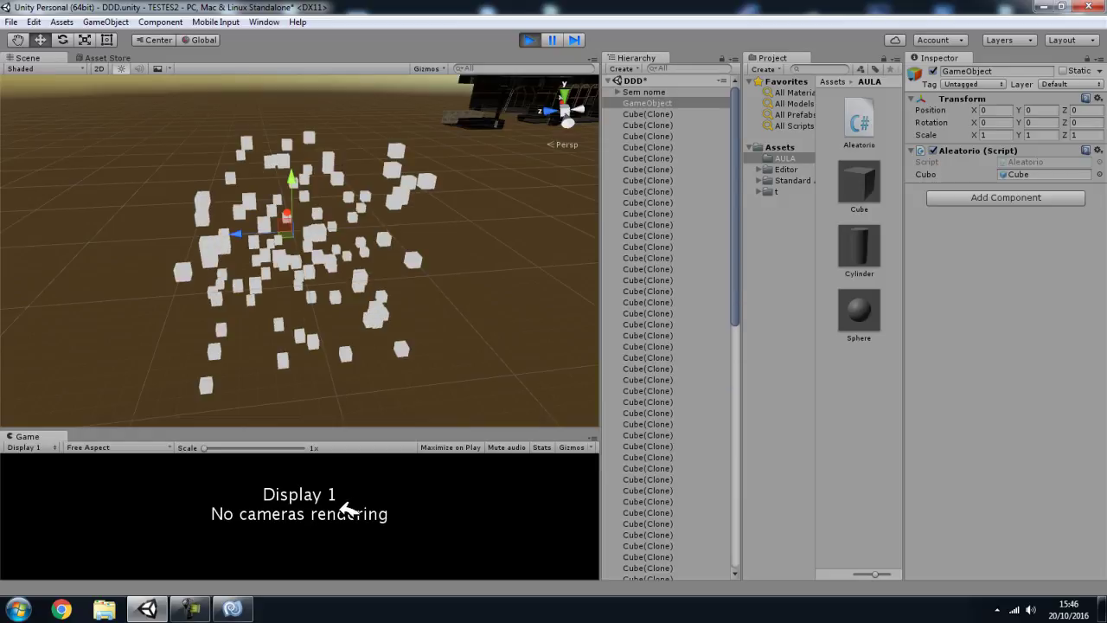
mouse_move(421, 376)
right_down()
mouse_move(519, 424)
mouse_move(569, 413)
right_up()
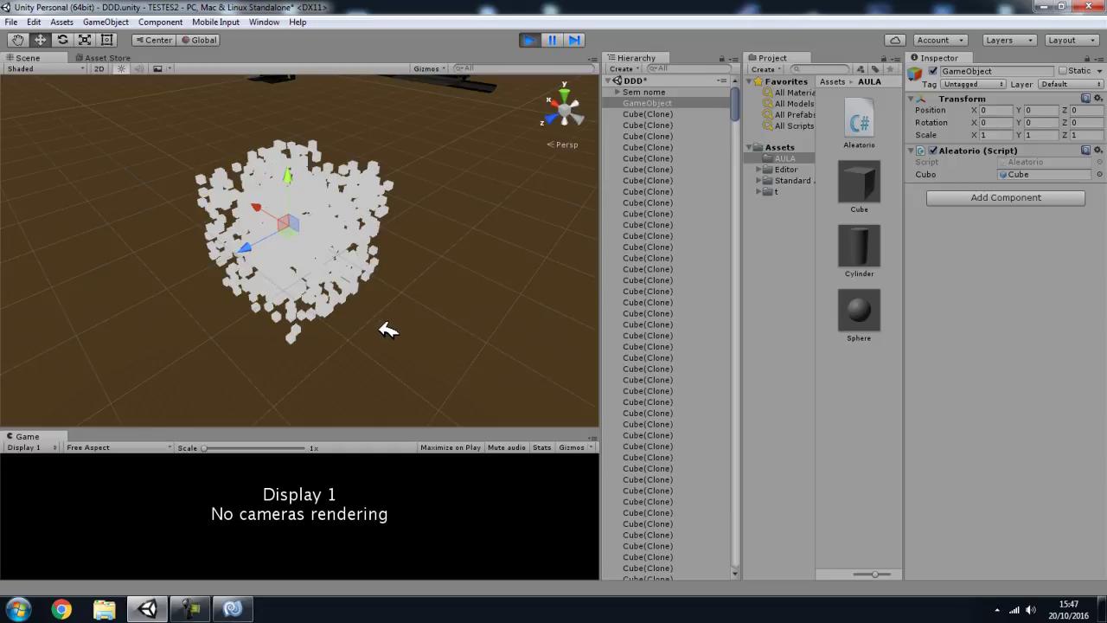
right_drag(387, 330, 597, 242)
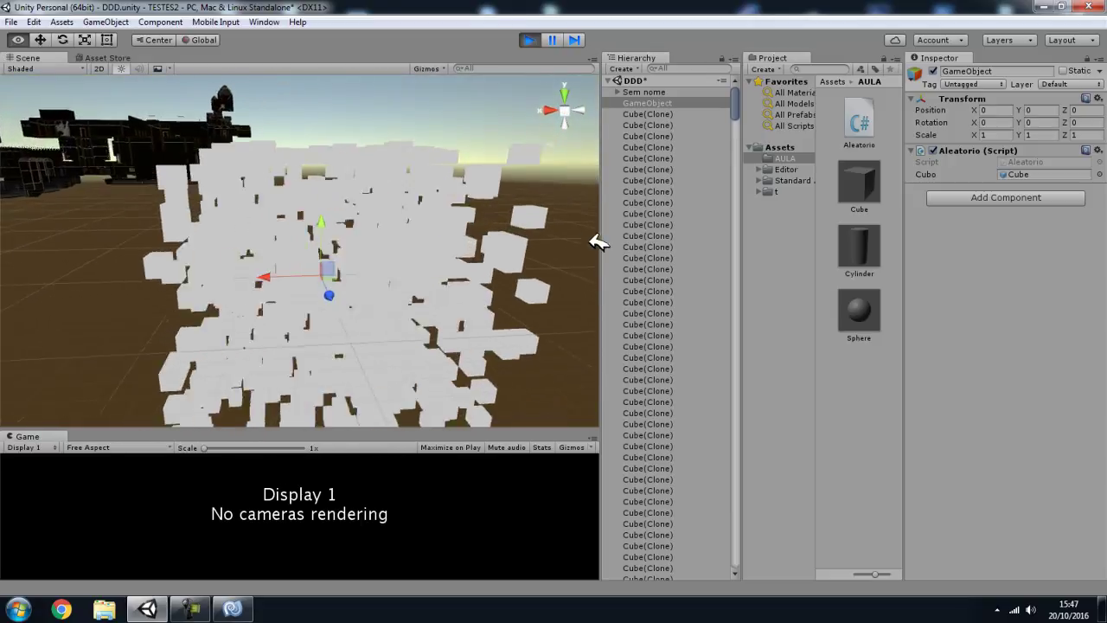
right_drag(597, 242, 922, 217)
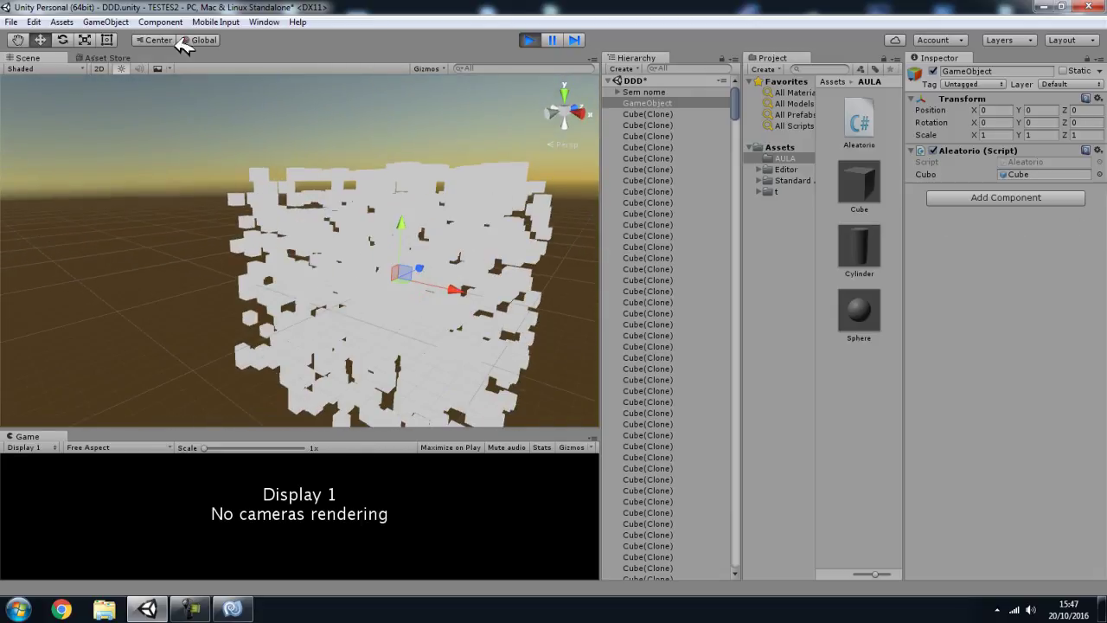
click(529, 40)
Step: Add the line int num1 = Random.Range (900, 1000); after the if block in Update
click(231, 608)
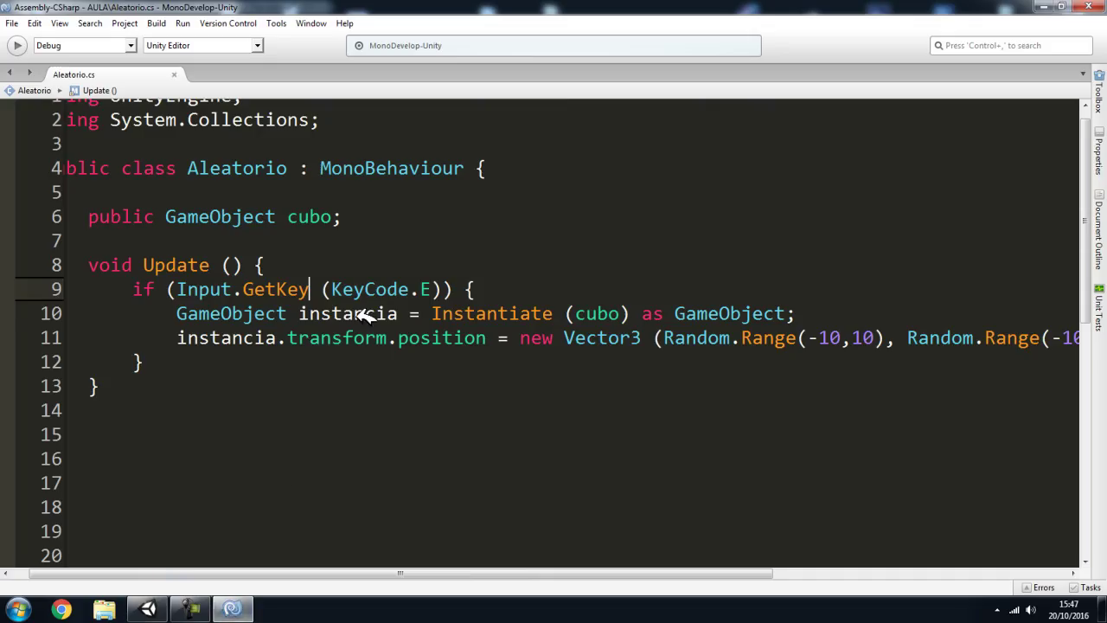
click(362, 314)
click(260, 365)
click(311, 284)
click(229, 369)
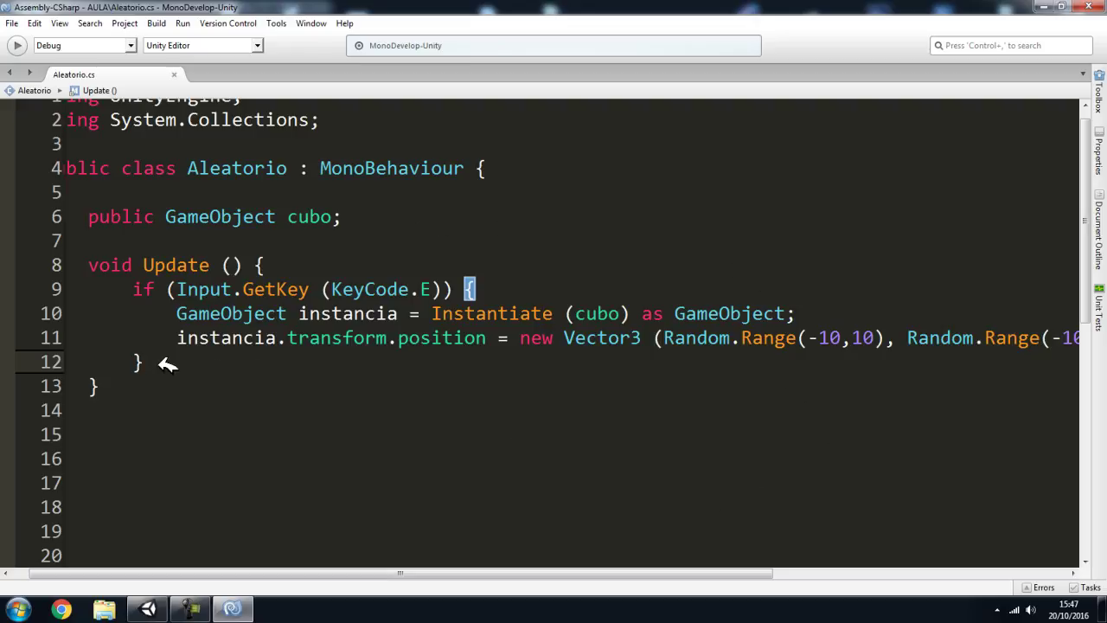
key(BackSpace)
key(Return)
key(Return)
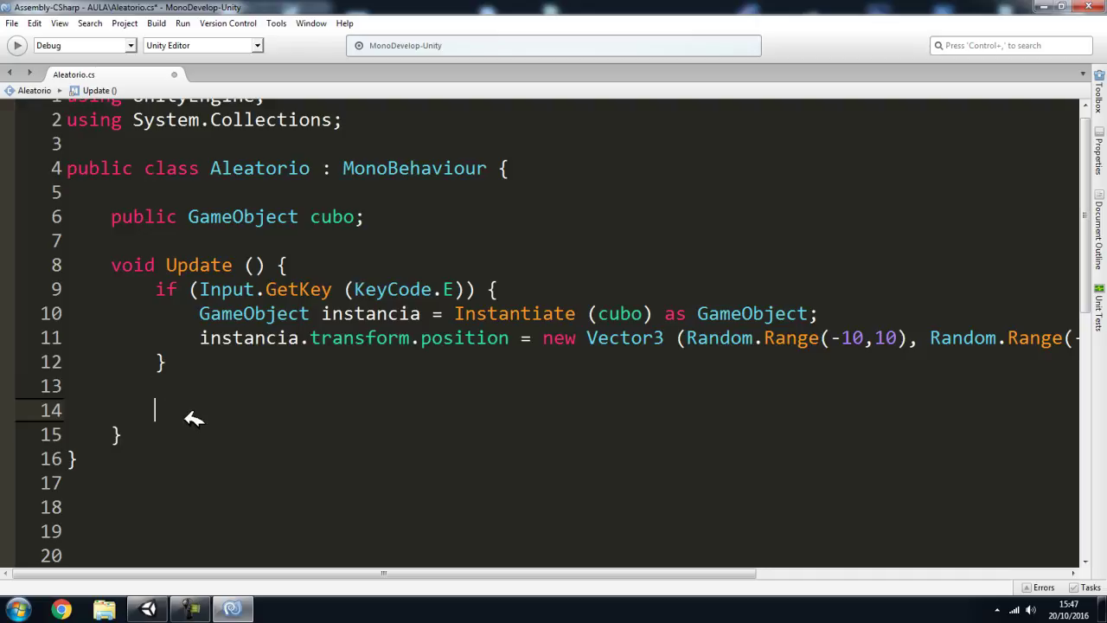
text(i)
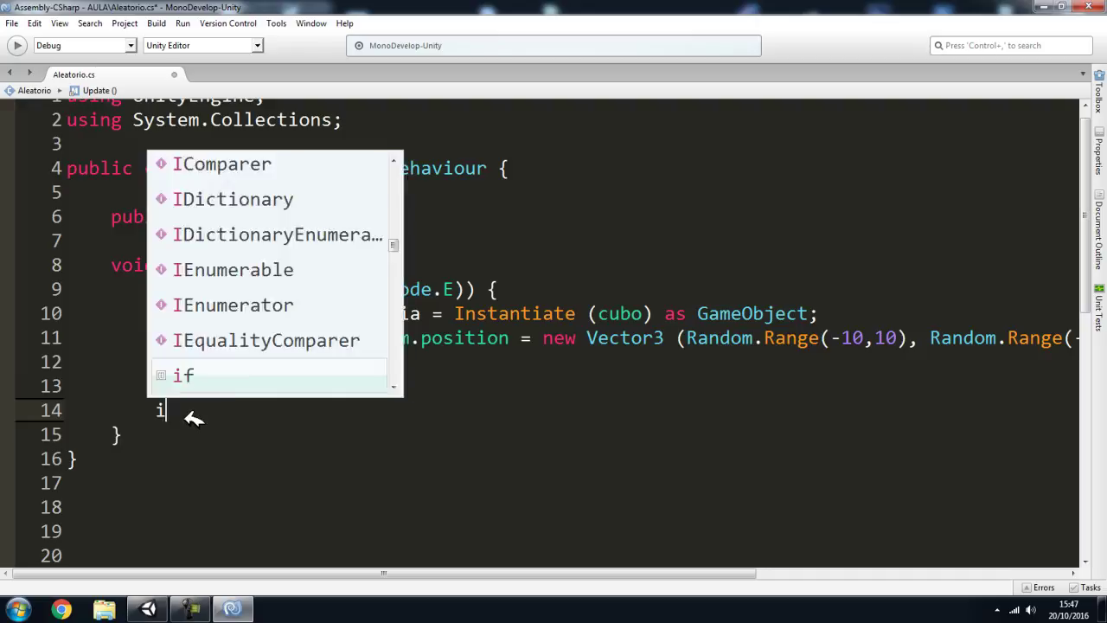
text(nt num1 =)
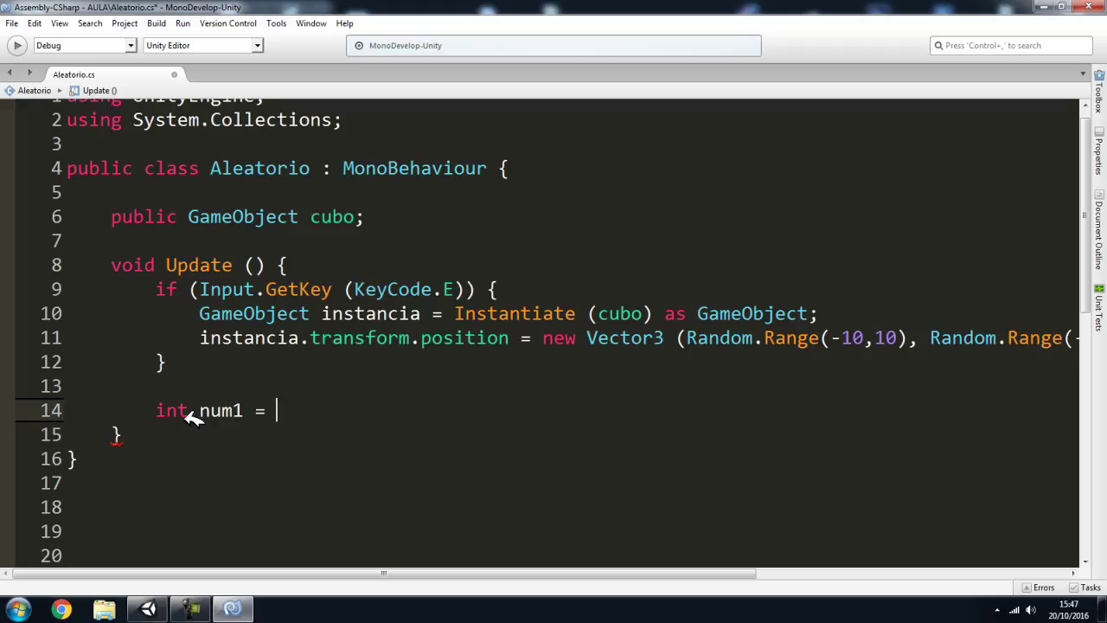
text(rand.ra)
key(Return)
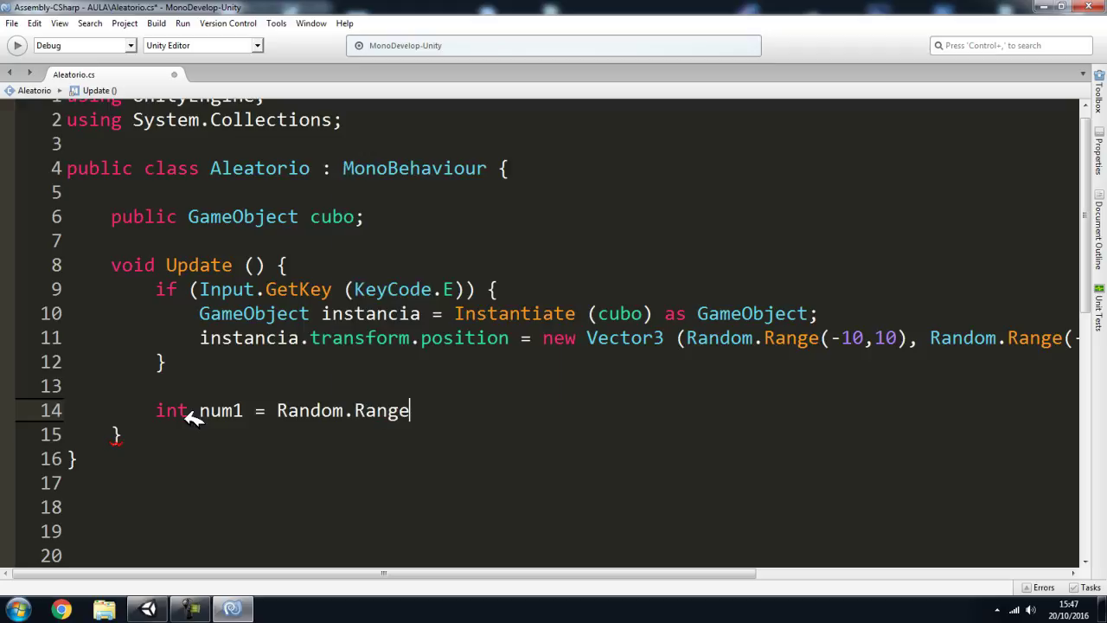
text((900,)
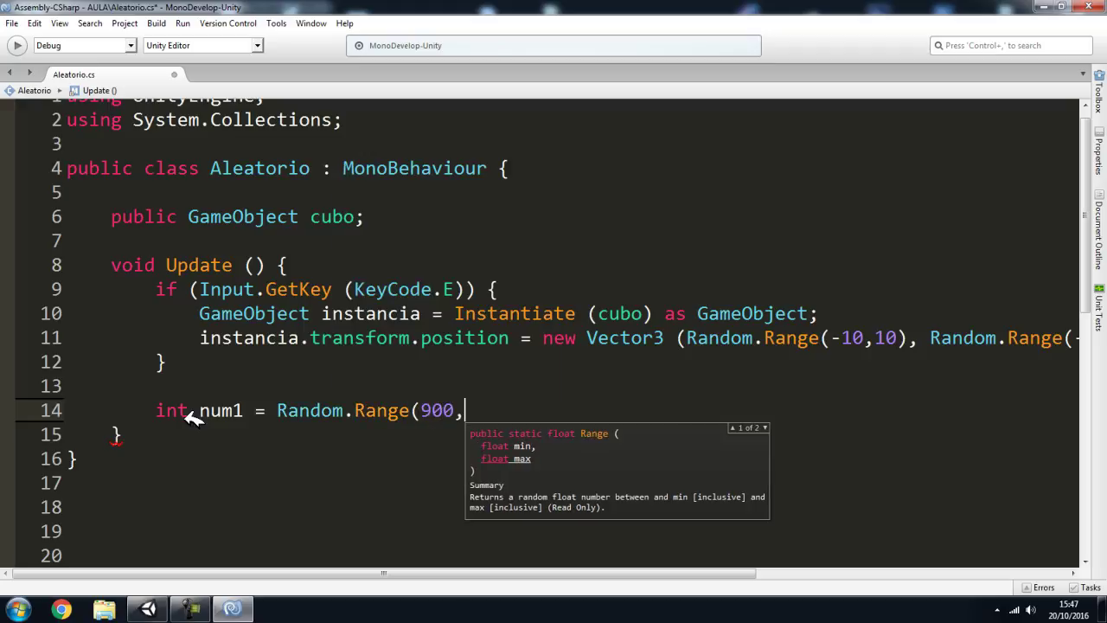
key(BackSpace)
key(BackSpace)
key(BackSpace)
key(BackSpace)
key(BackSpace)
text( (900, 1000);)
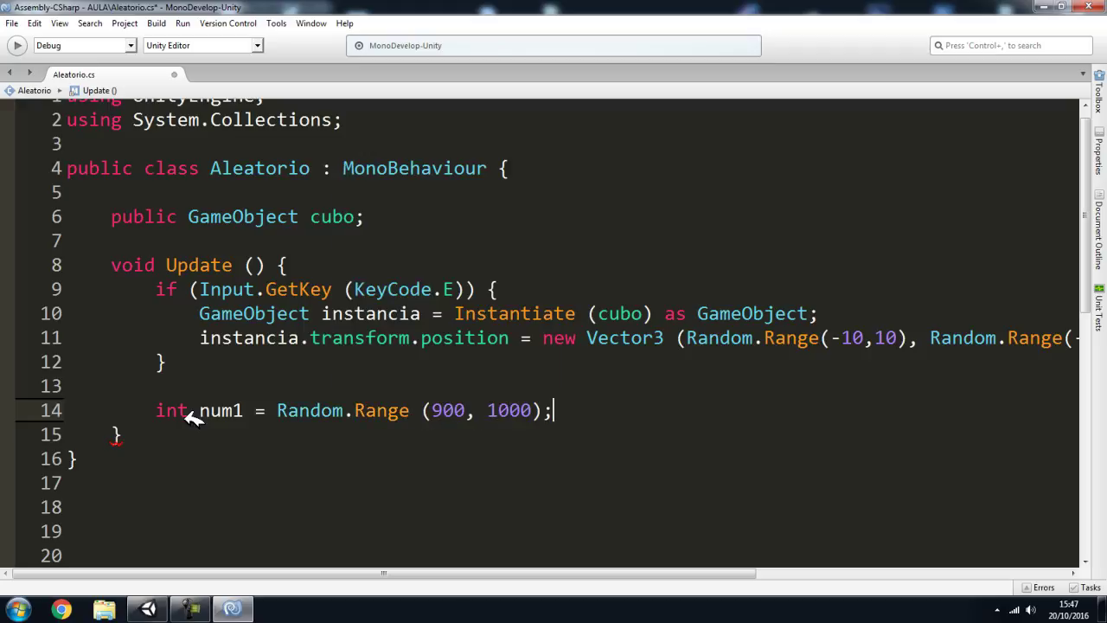
Step: Check the 900 and 1000 range values and the GetKey condition, then save Aleatorio.cs
double_click(445, 410)
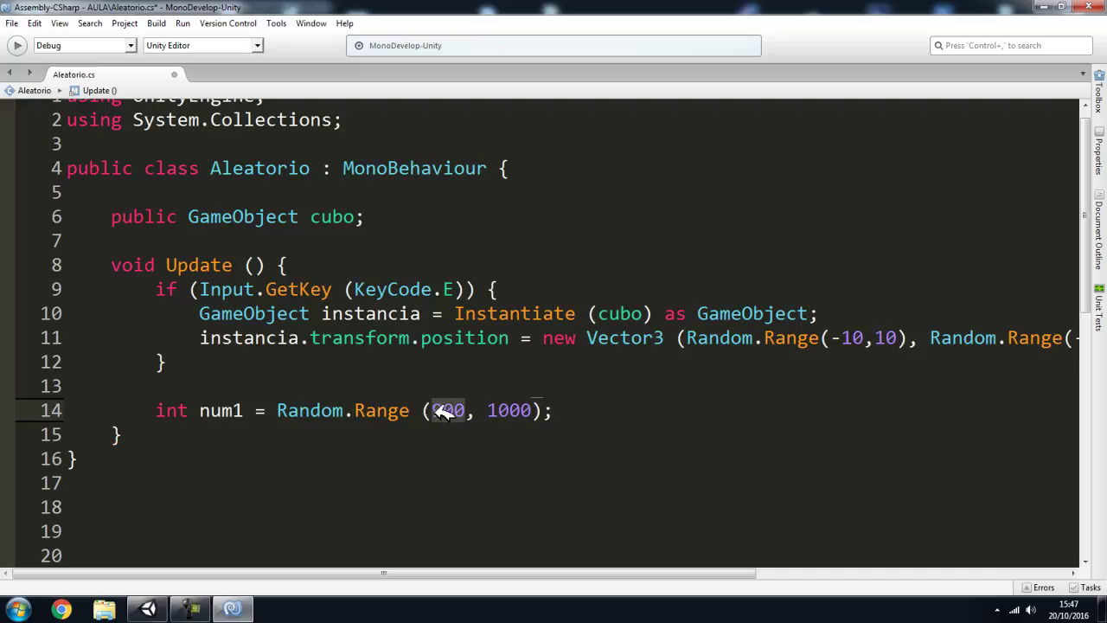
drag(488, 410, 531, 410)
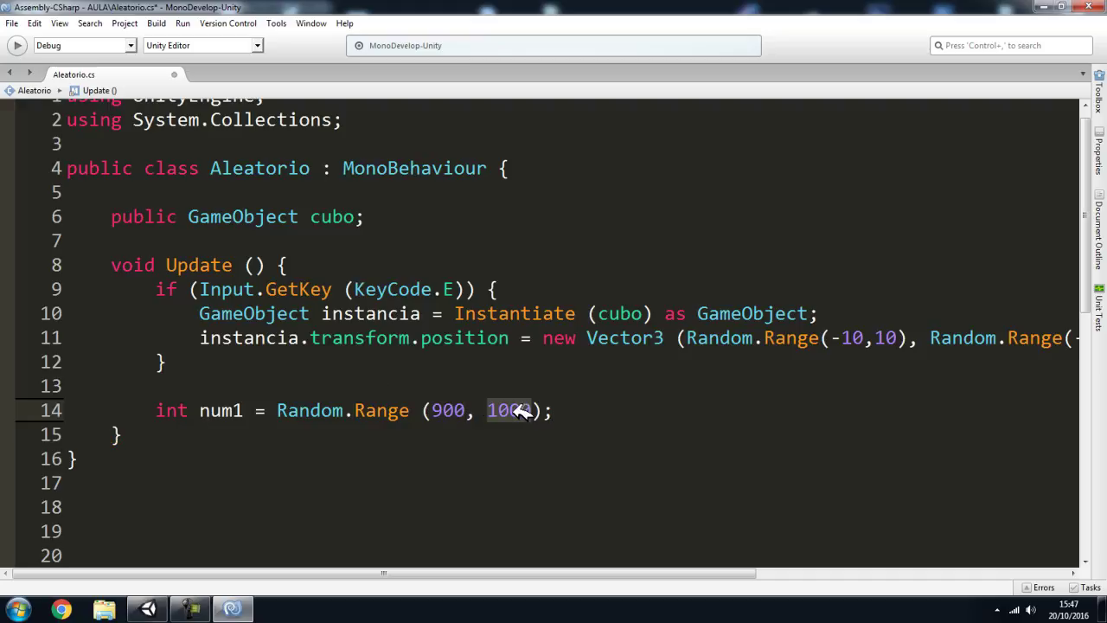
click(262, 411)
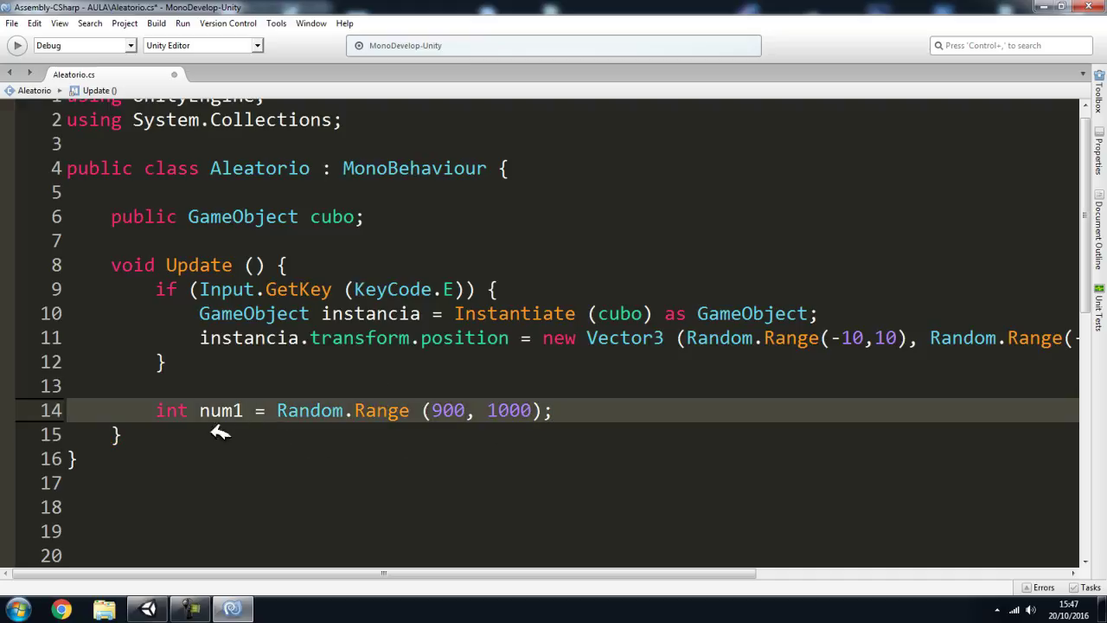
click(258, 339)
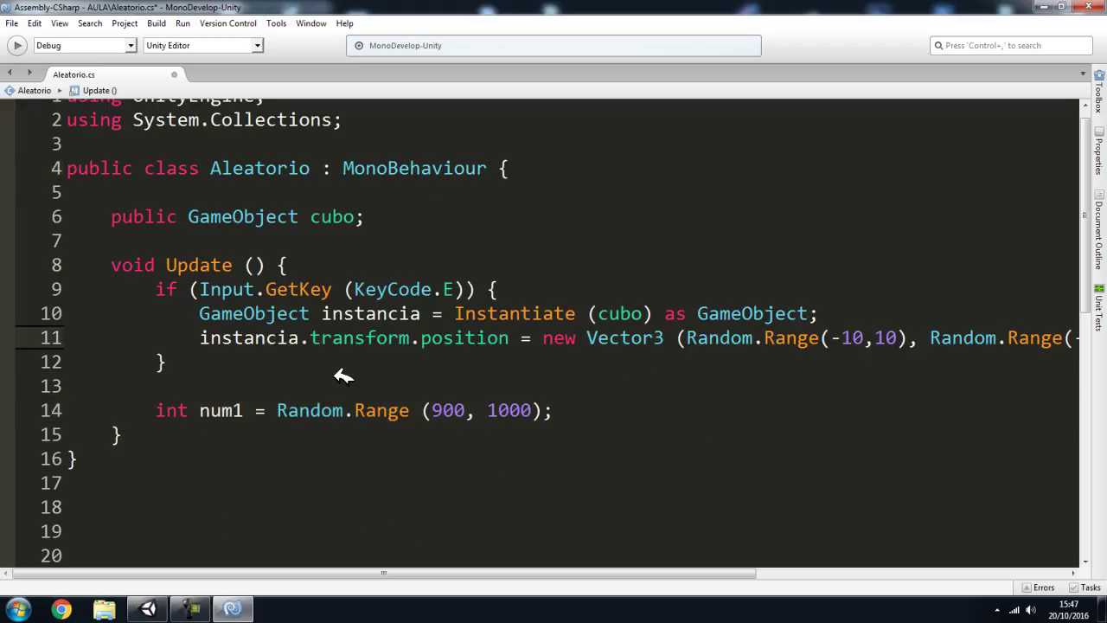
drag(192, 296, 199, 313)
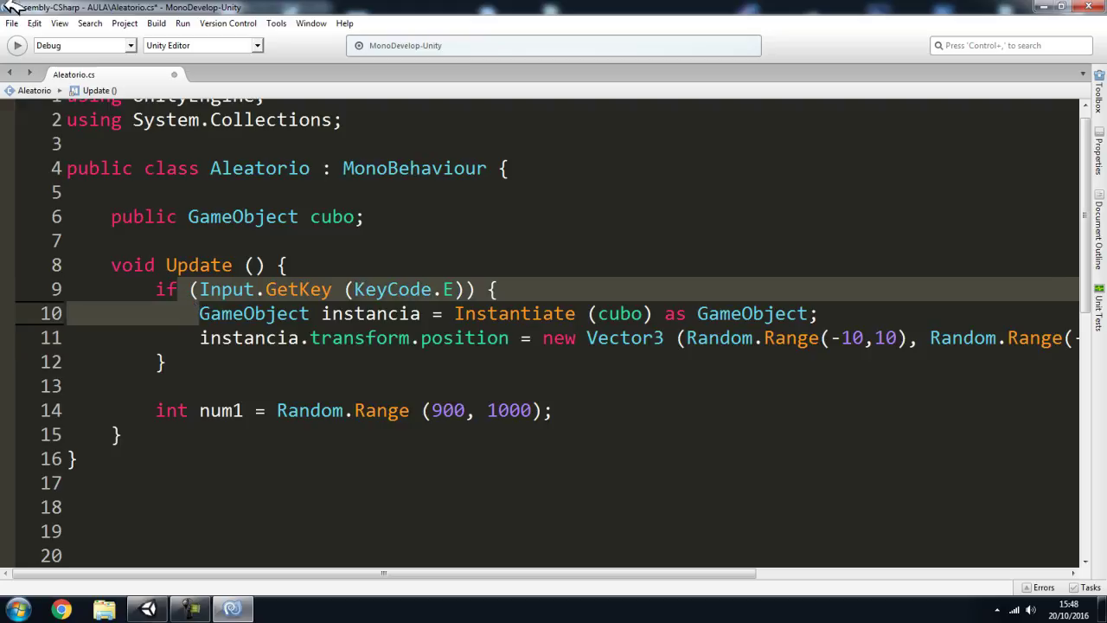
click(12, 23)
click(31, 79)
click(282, 389)
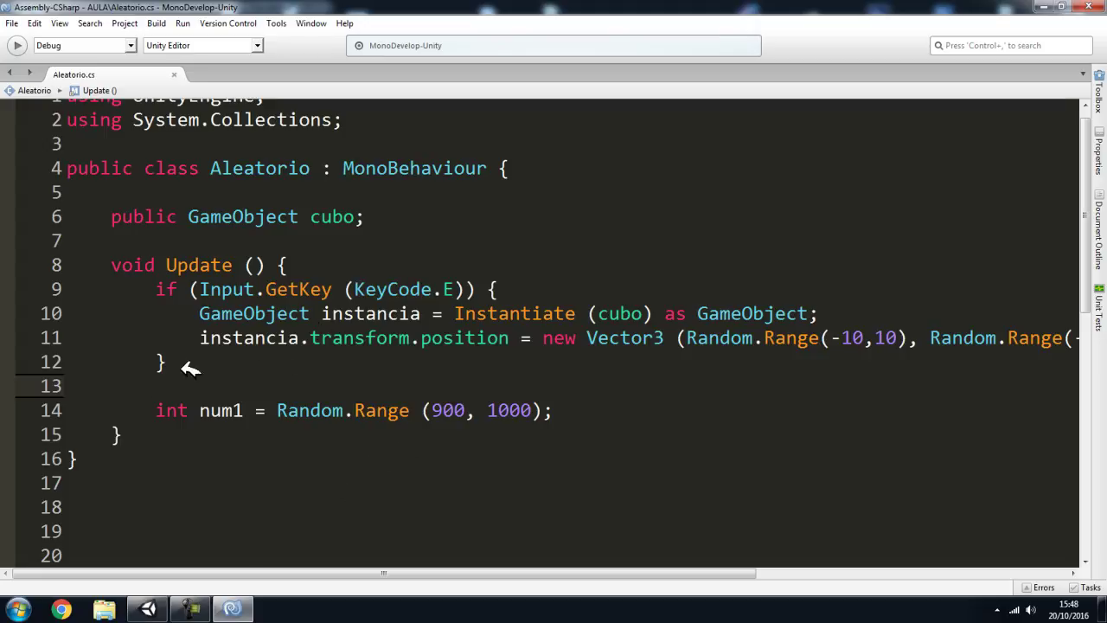
click(707, 406)
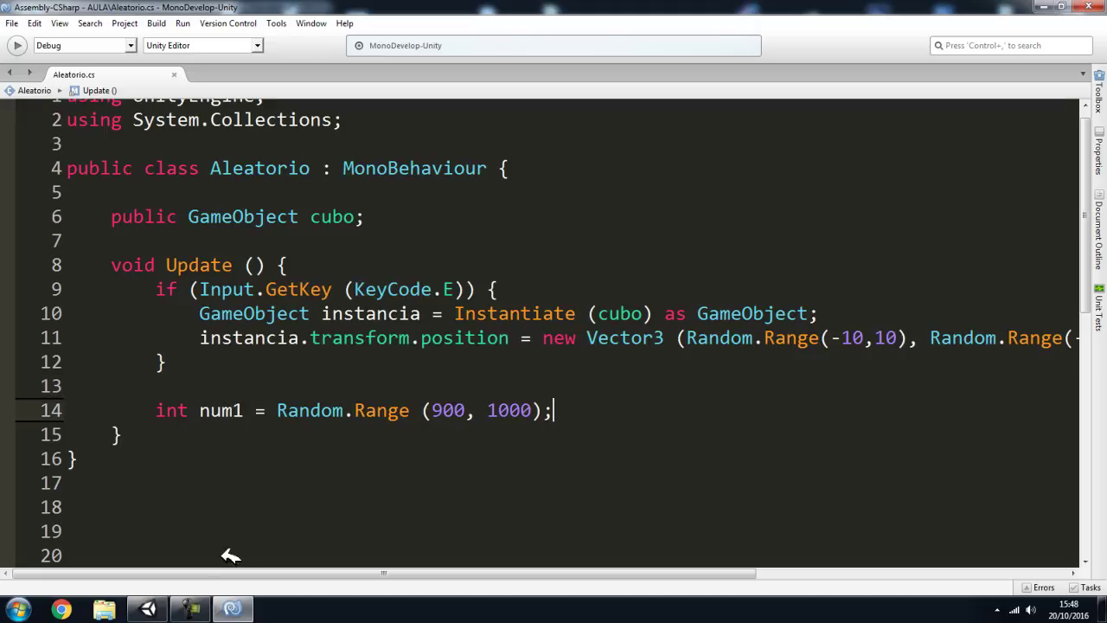
click(190, 609)
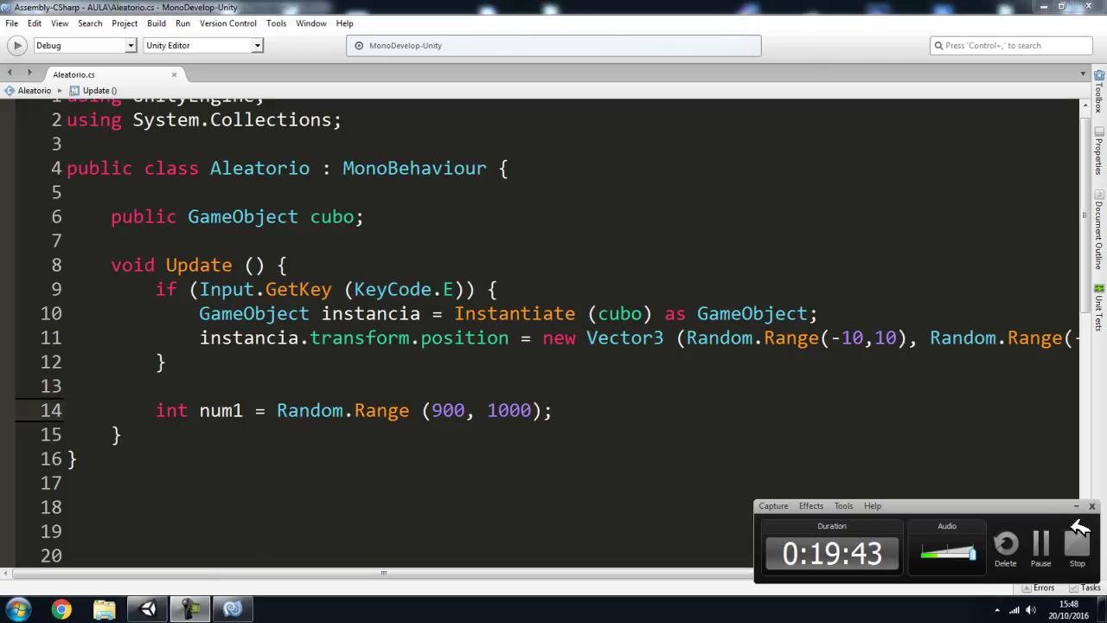